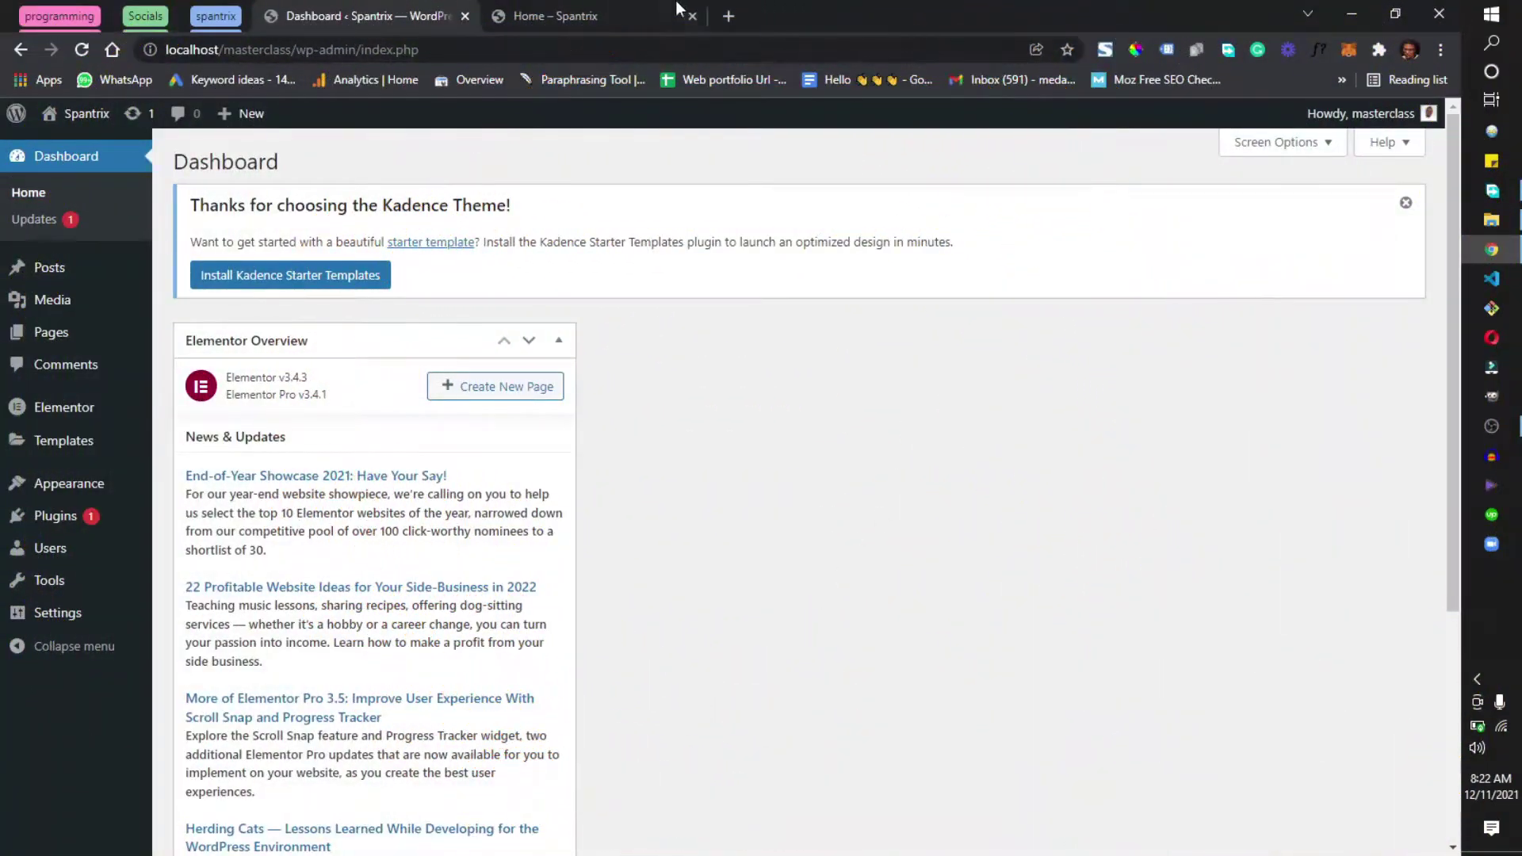
Step: Check the mobile navigation menu in the Spantrix Home page preview, opening and closing it
left_click(665, 8)
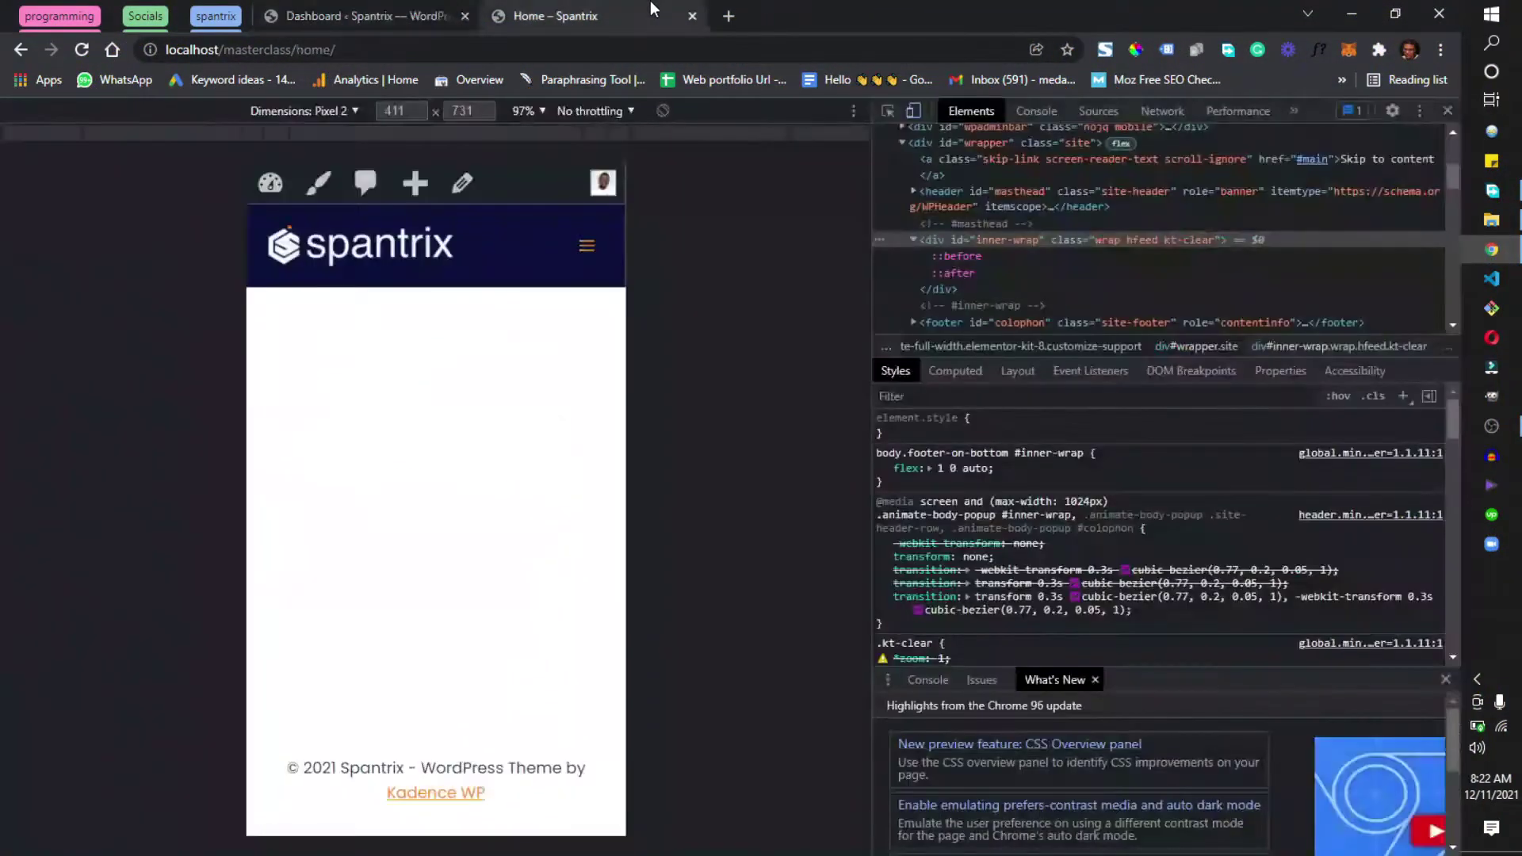
left_click(587, 242)
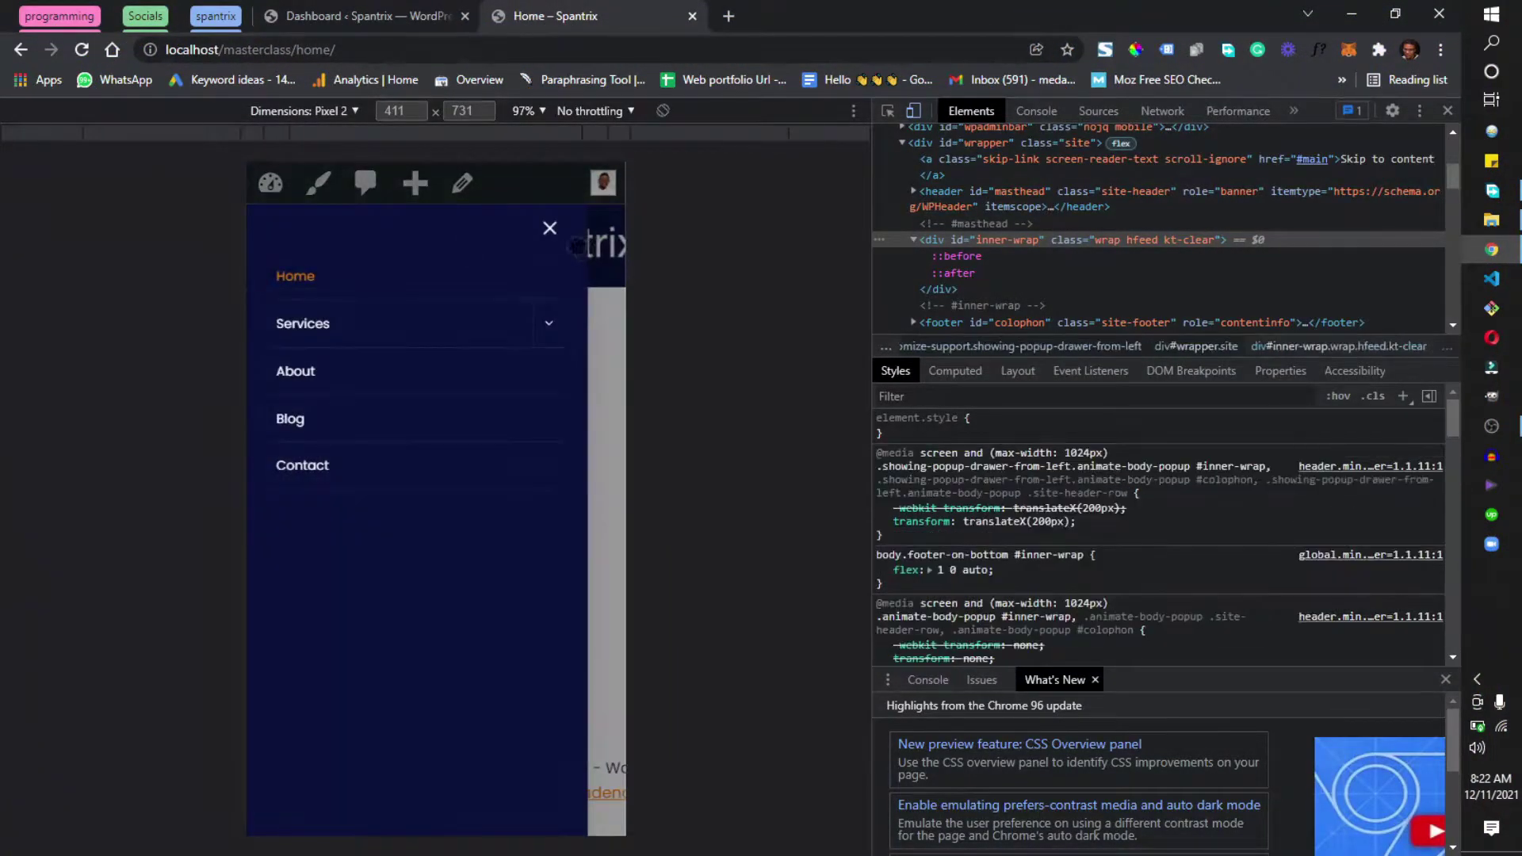
left_click(537, 228)
Step: Preview the Home page header at the "desktop only mock" and "laptop" device dimensions
left_click(326, 111)
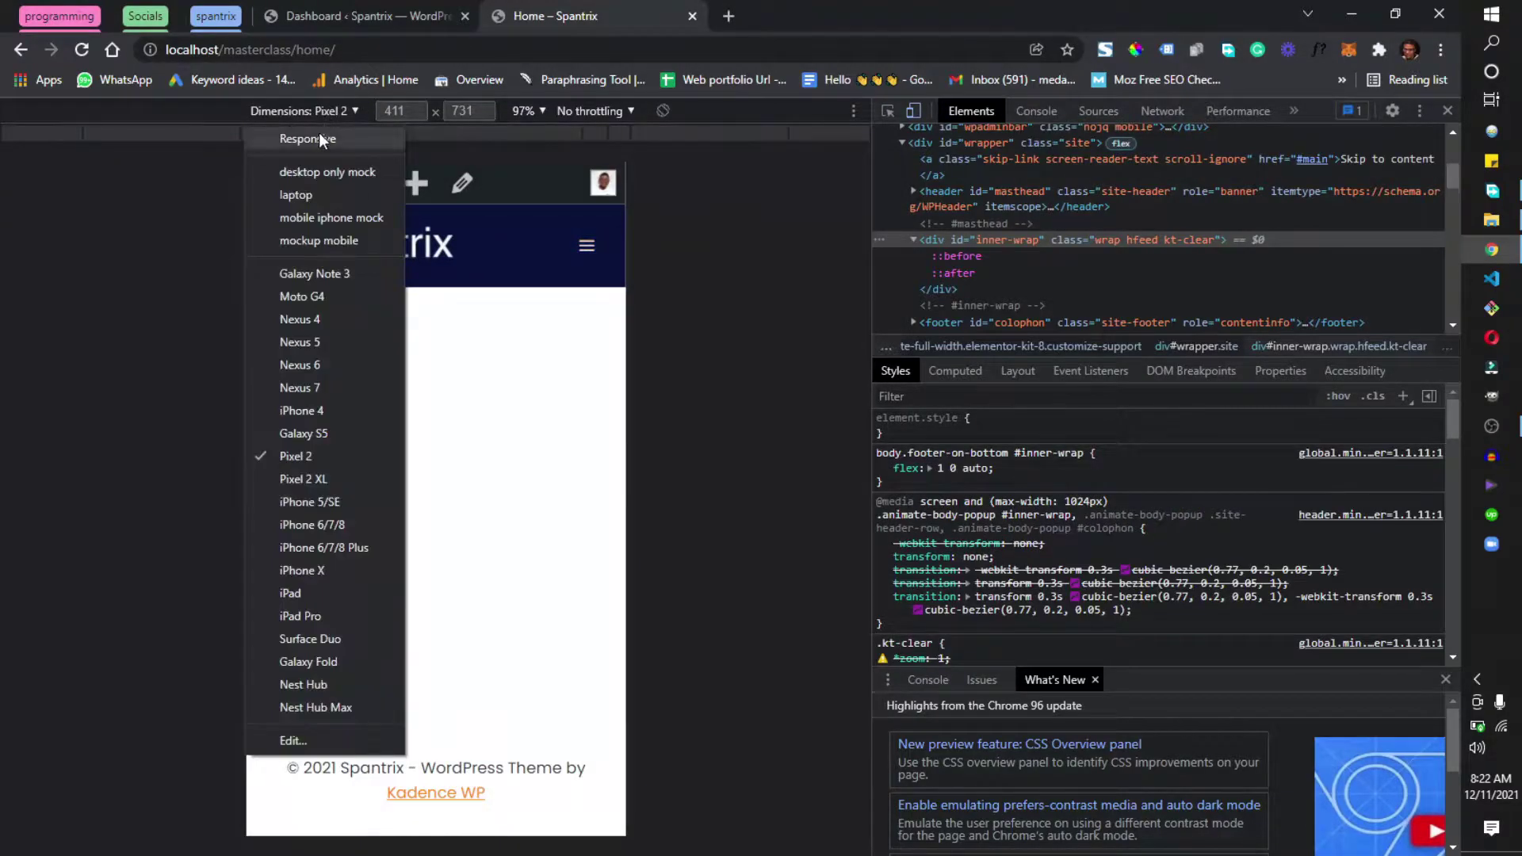
left_click(313, 173)
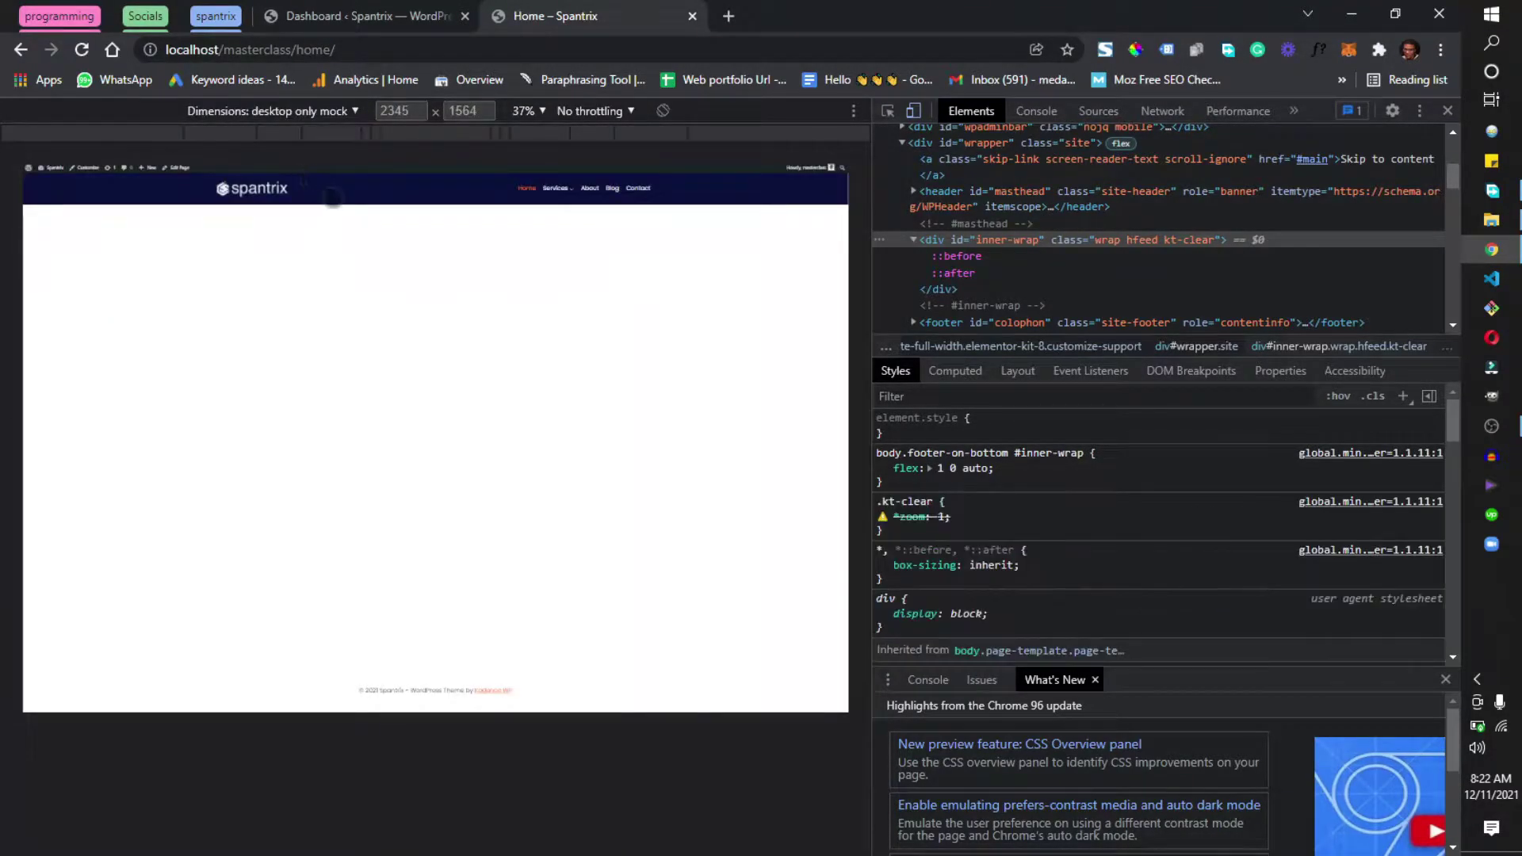
left_click(331, 112)
left_click(291, 191)
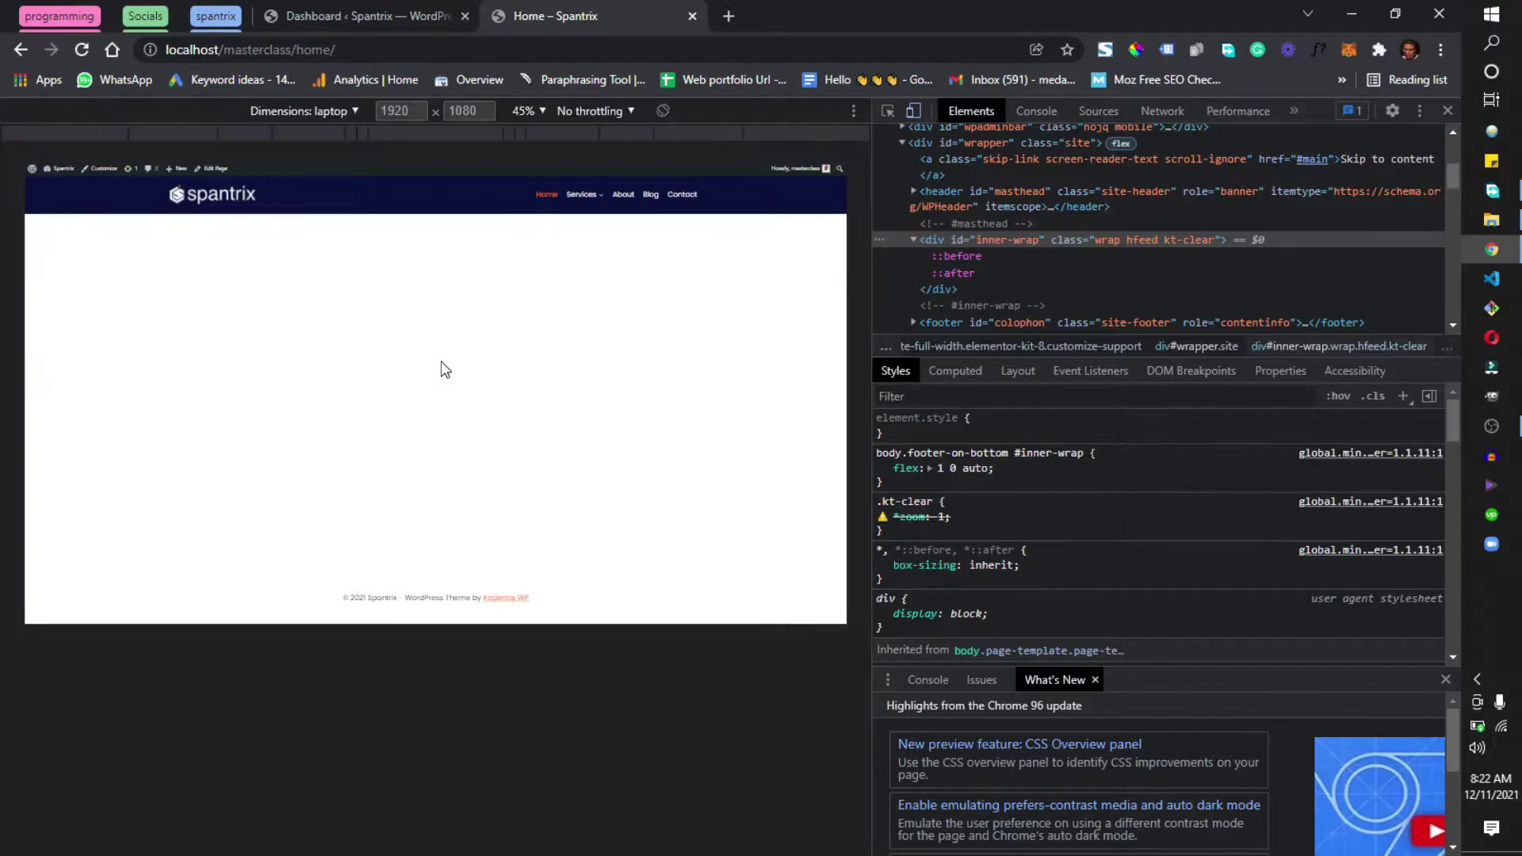
Step: Open the WordPress Home page for editing in a new tab and launch it in the Elementor editor
left_click(463, 6)
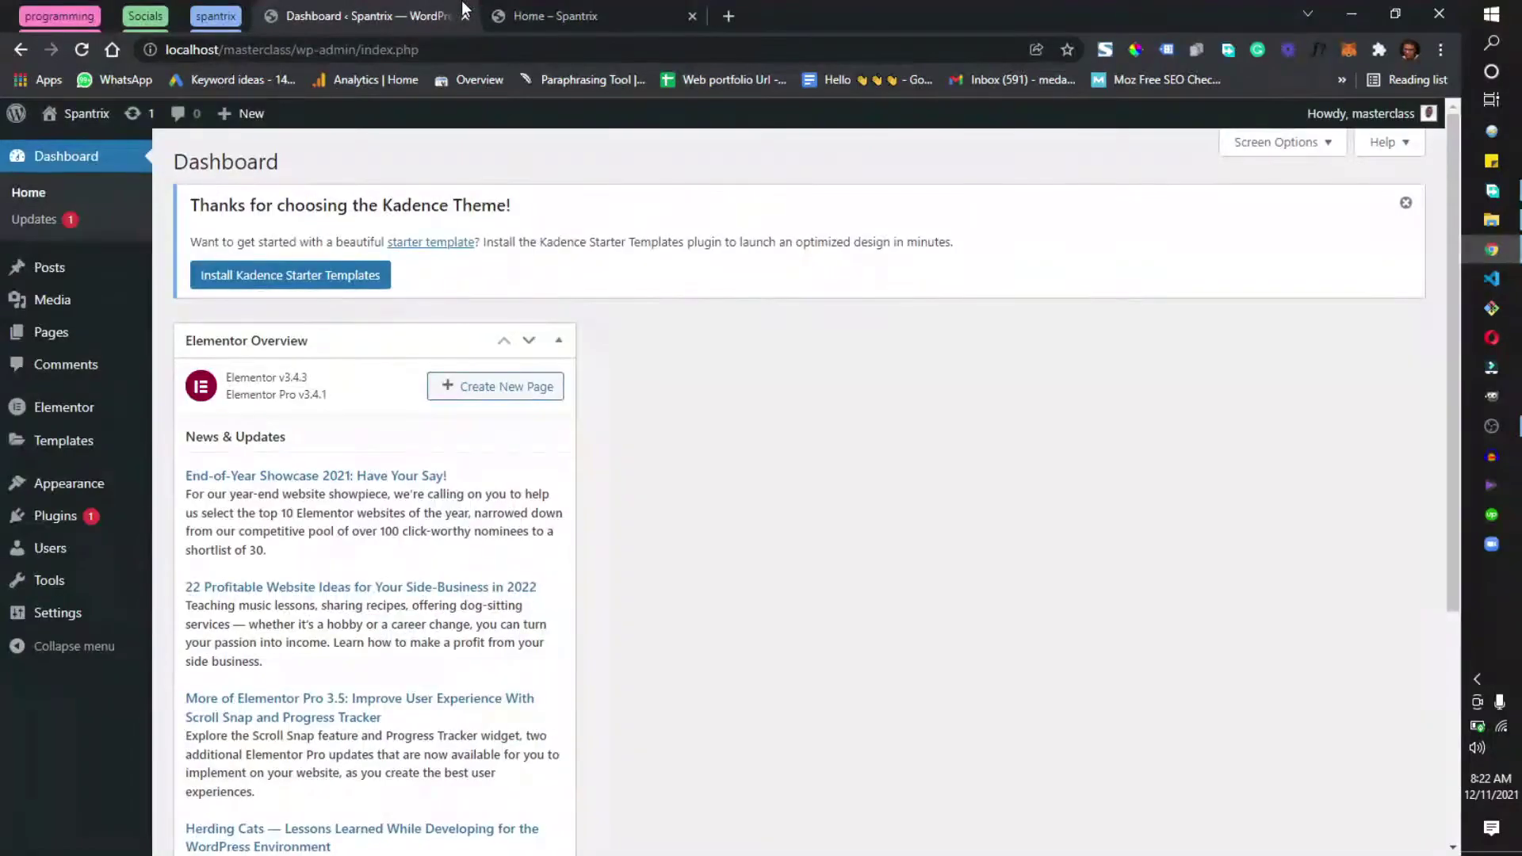
left_click(53, 337)
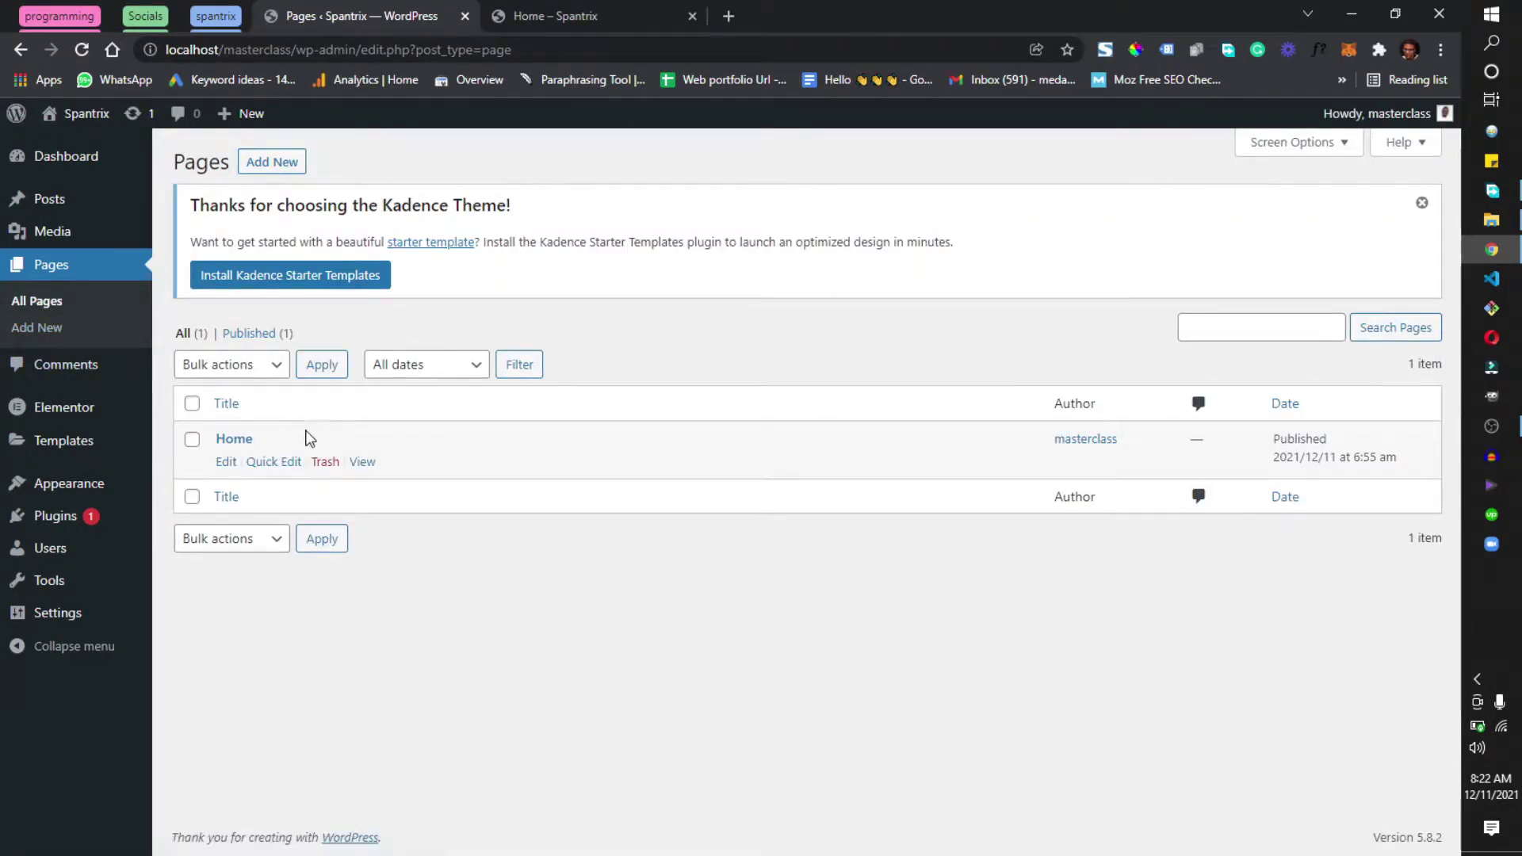
right_click(232, 461)
left_click(271, 474)
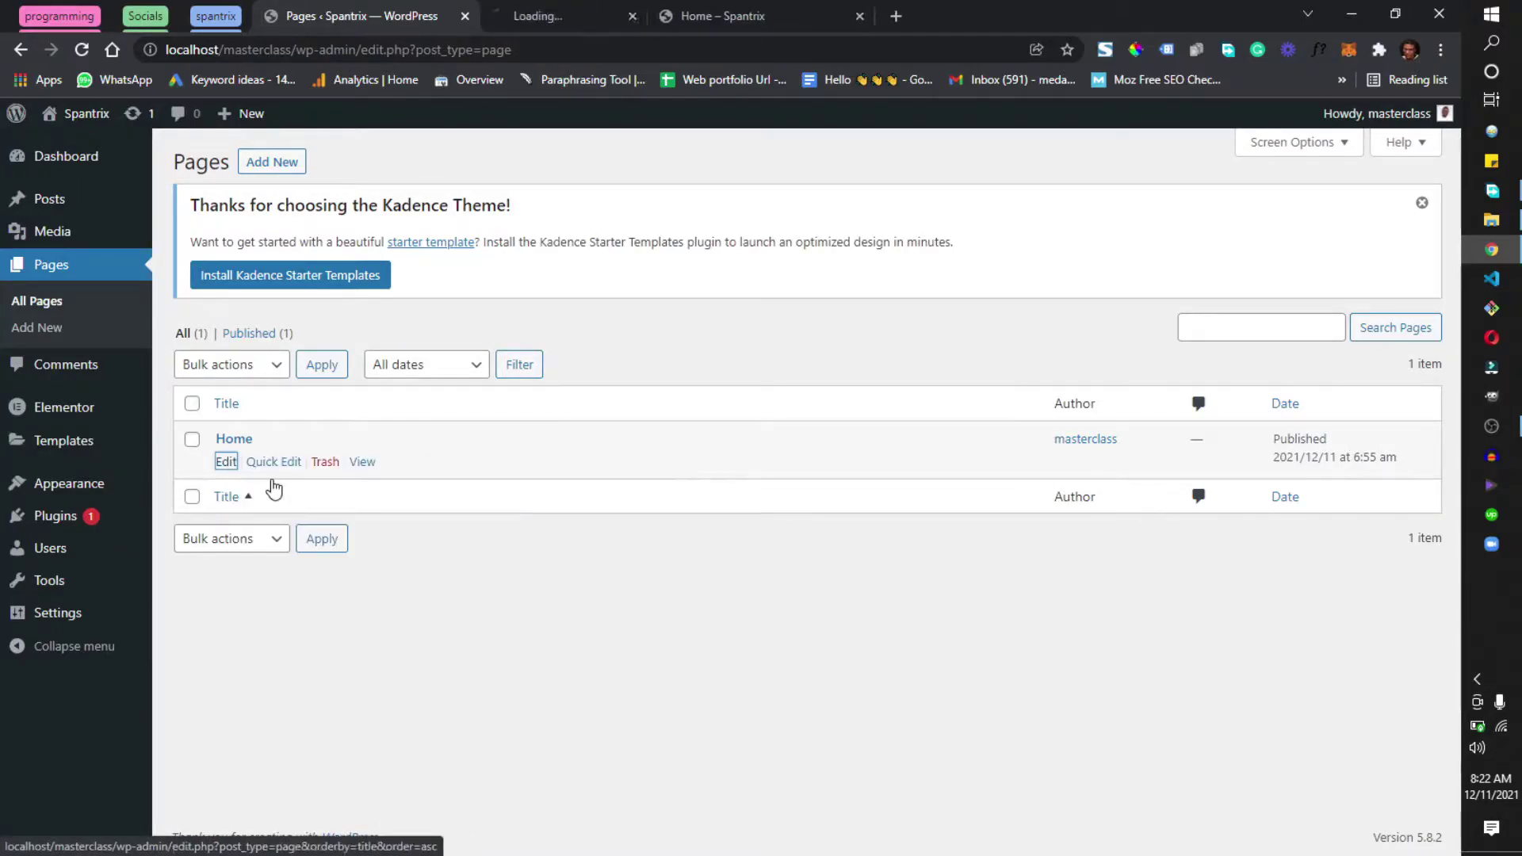
left_click(587, 11)
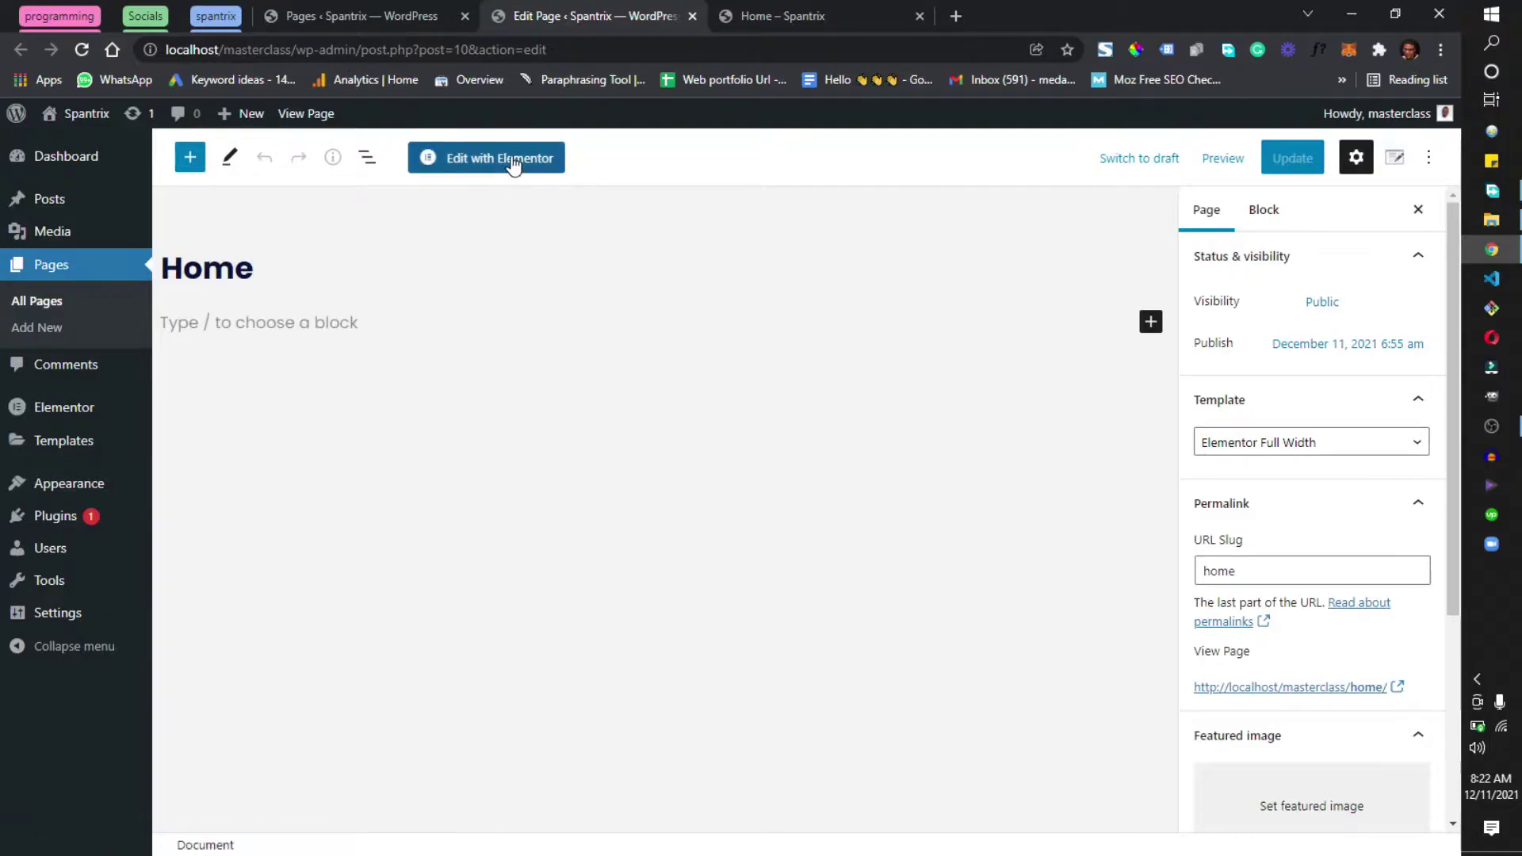
left_click(513, 161)
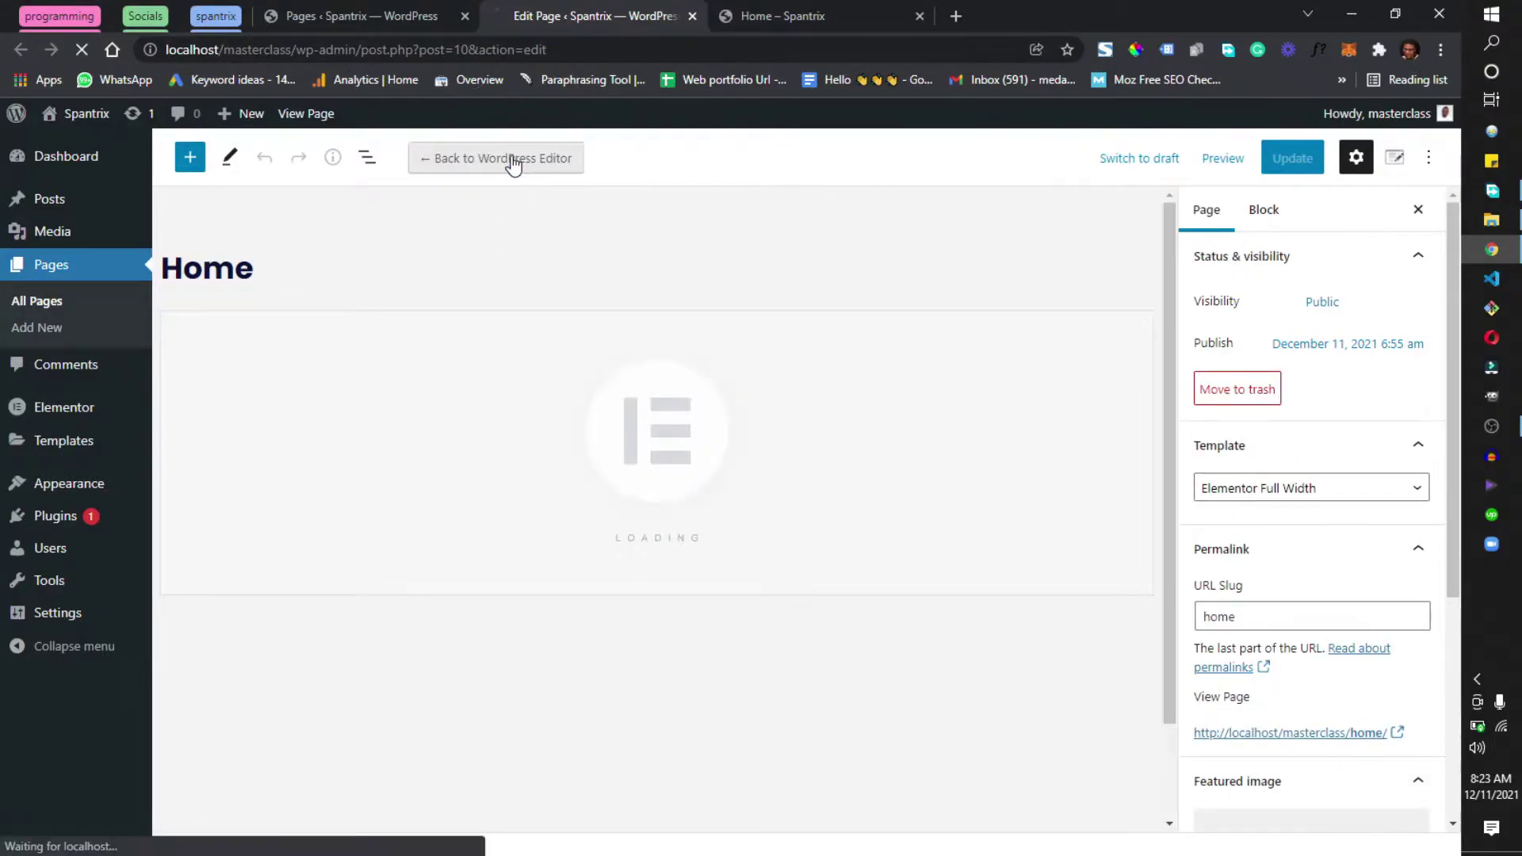
Step: Open spantrix.com in a new browser tab as a reference site
left_click(943, 17)
left_click(900, 37)
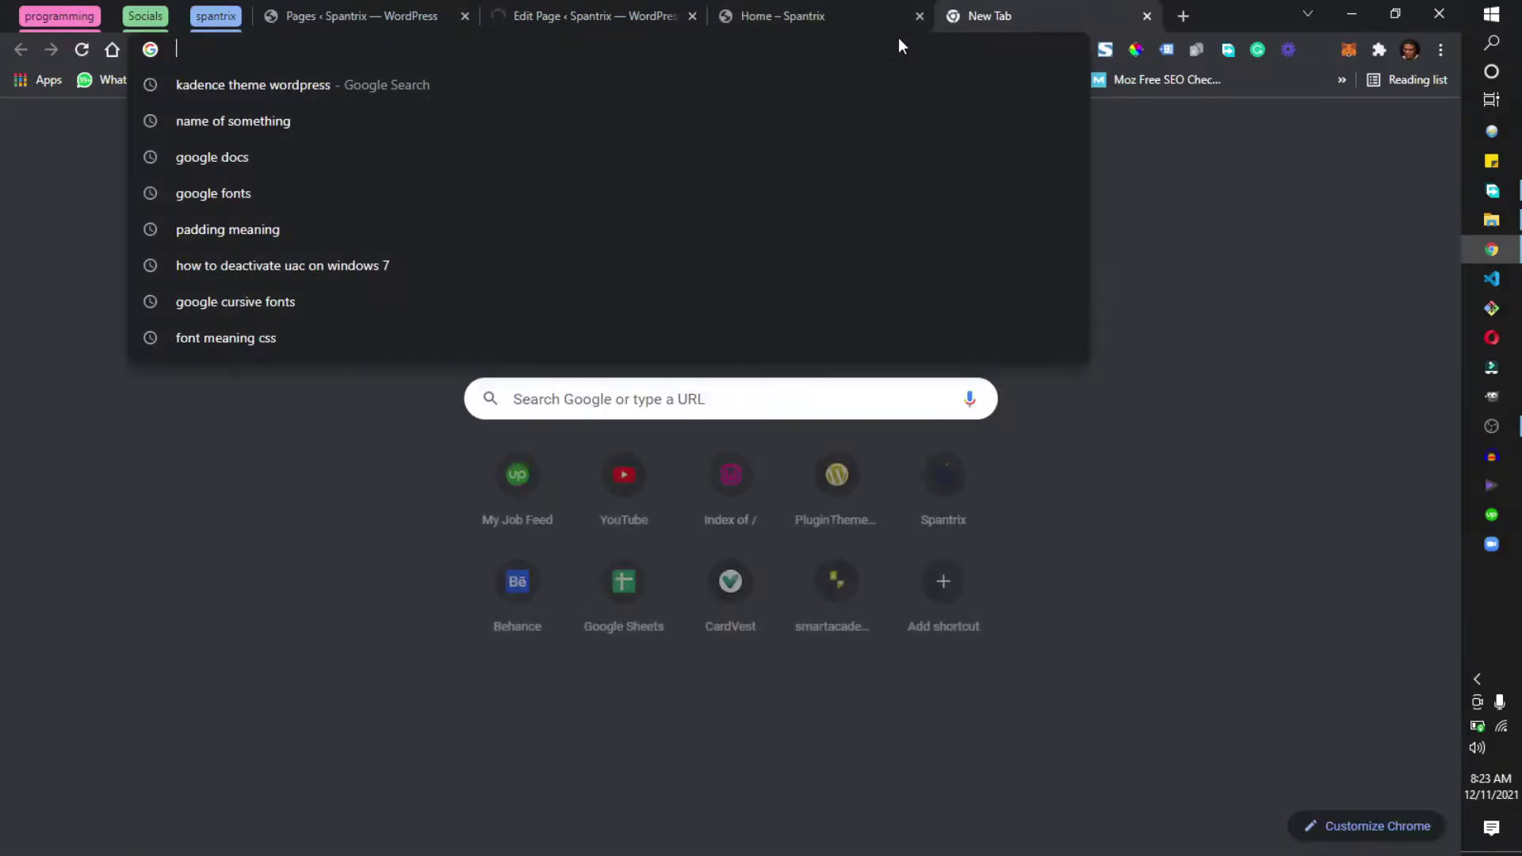
type("spantrix.com")
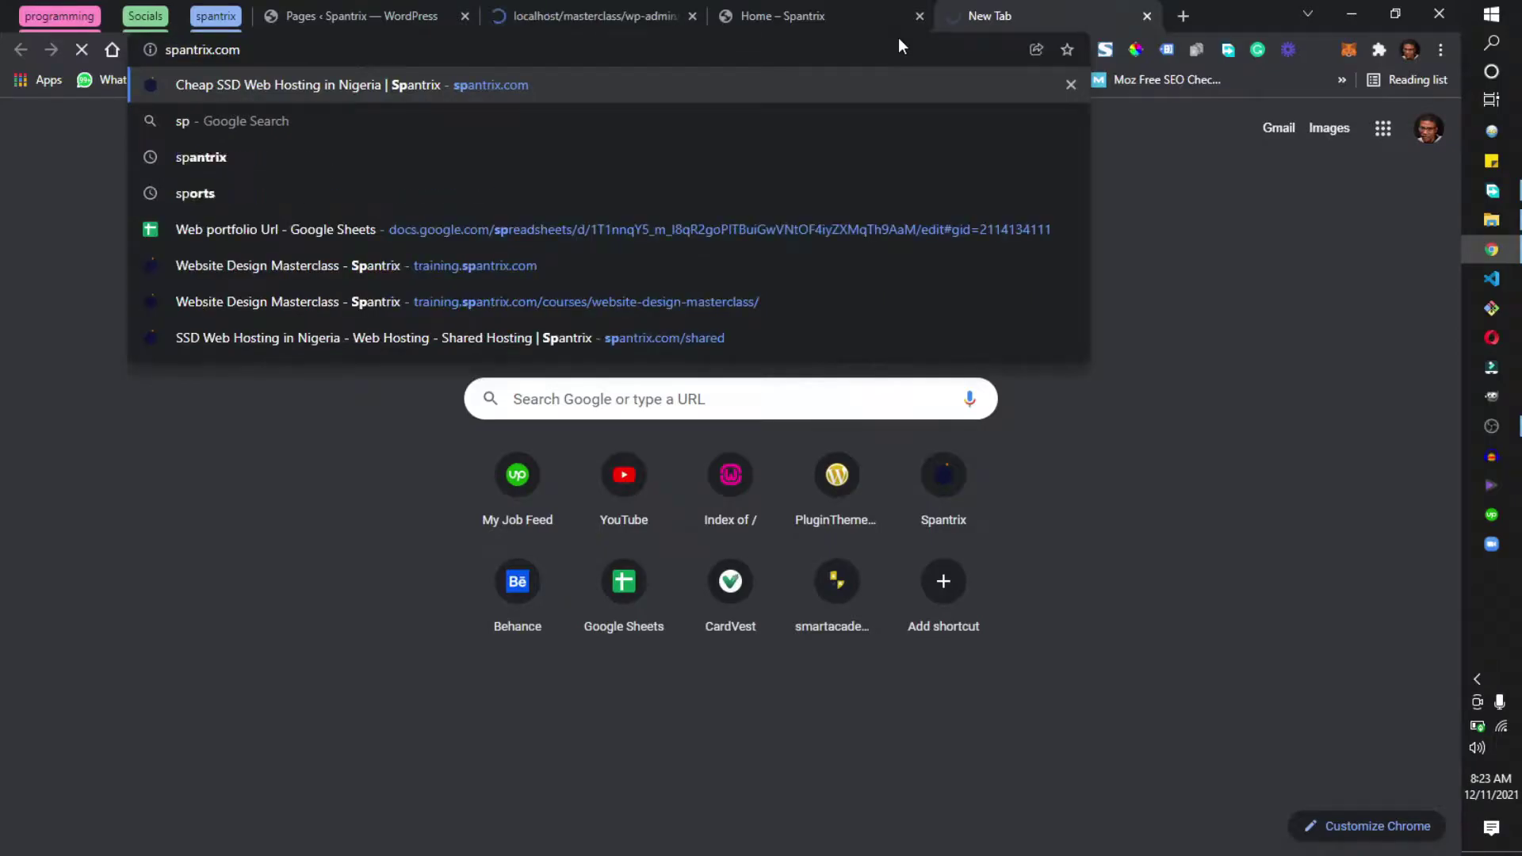
key("Return")
Step: Open the web developer's personal portfolio site in another new browser tab
left_click(1180, 17)
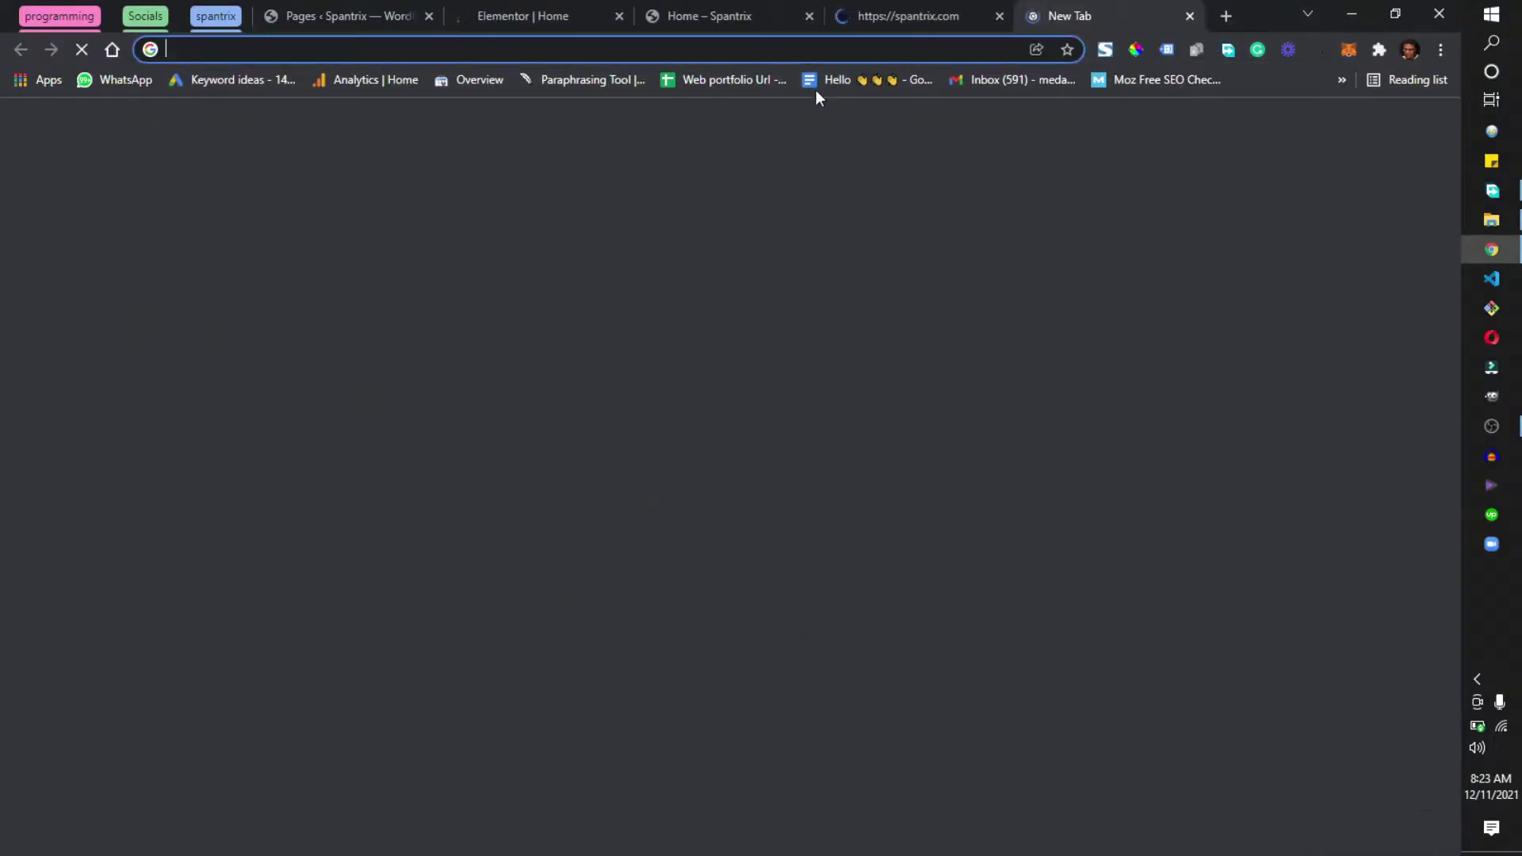
left_click(821, 40)
type("mo")
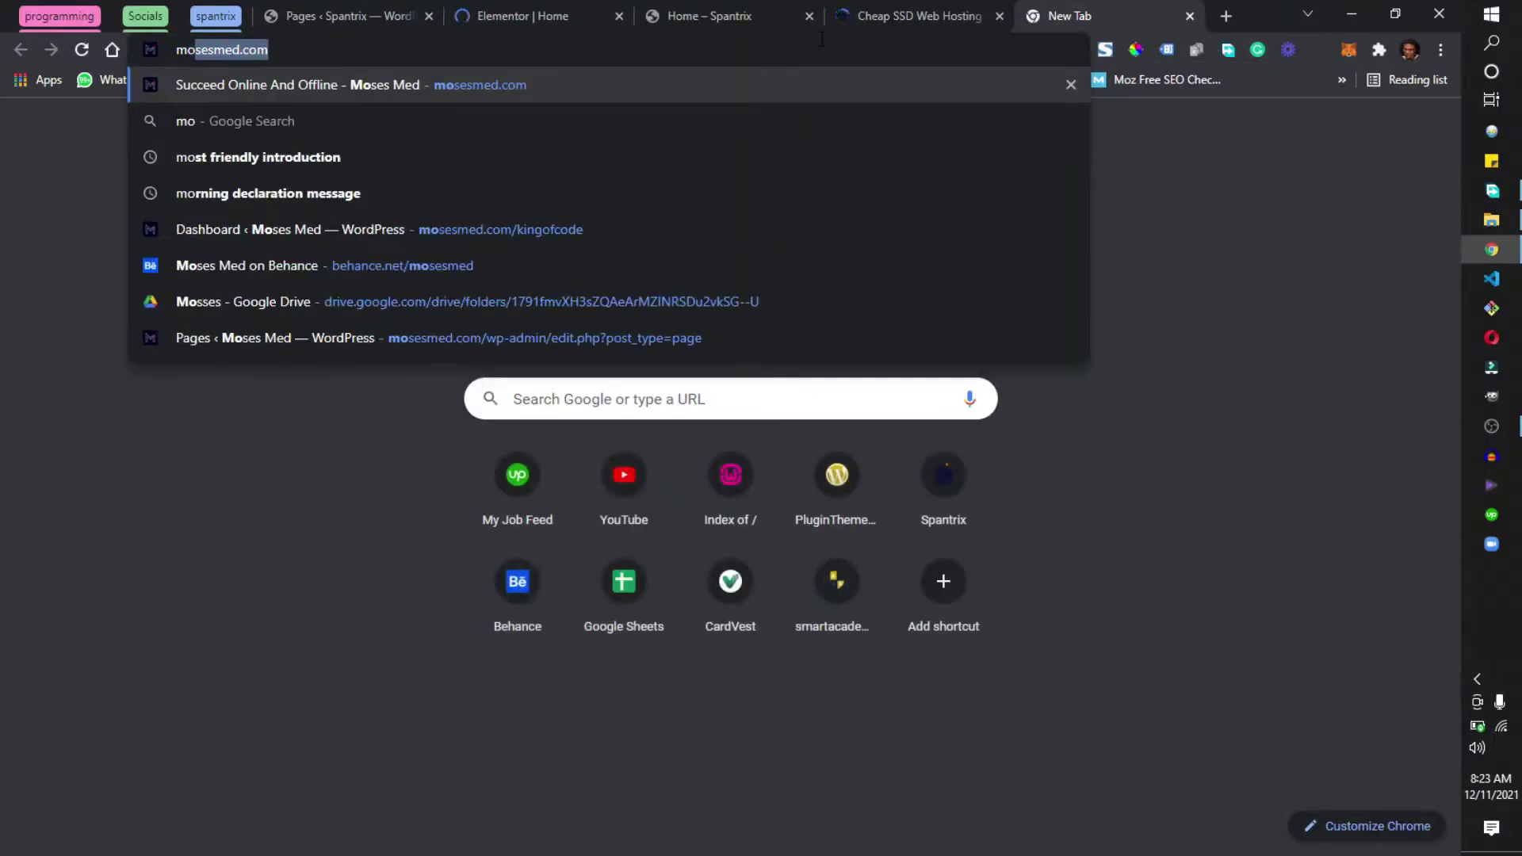
key("Escape")
Step: Open interconnectgroup.net in a further new browser tab
left_click(1226, 16)
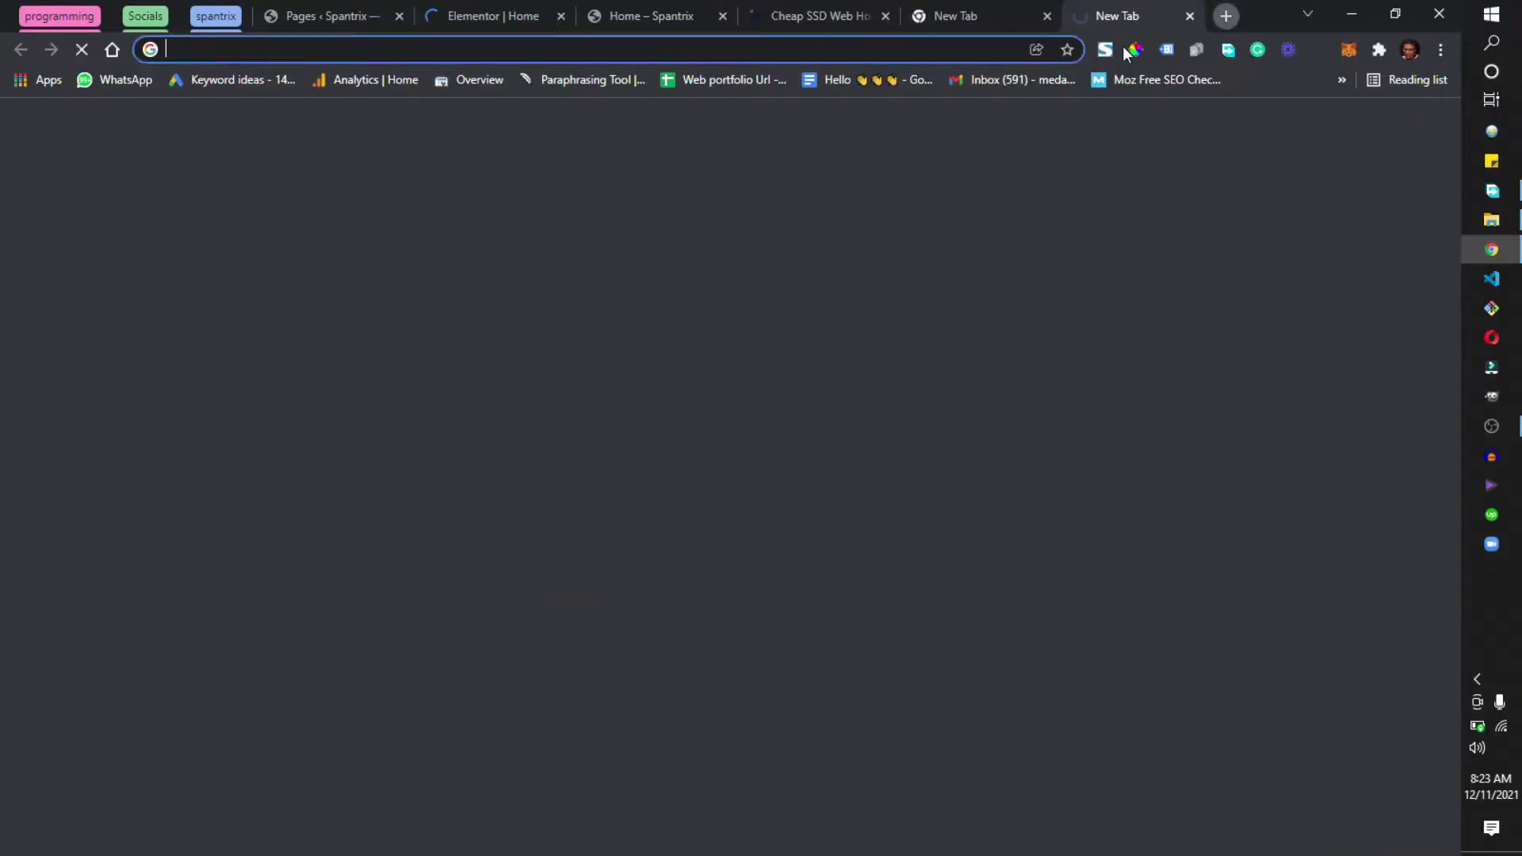
left_click(932, 57)
type("in")
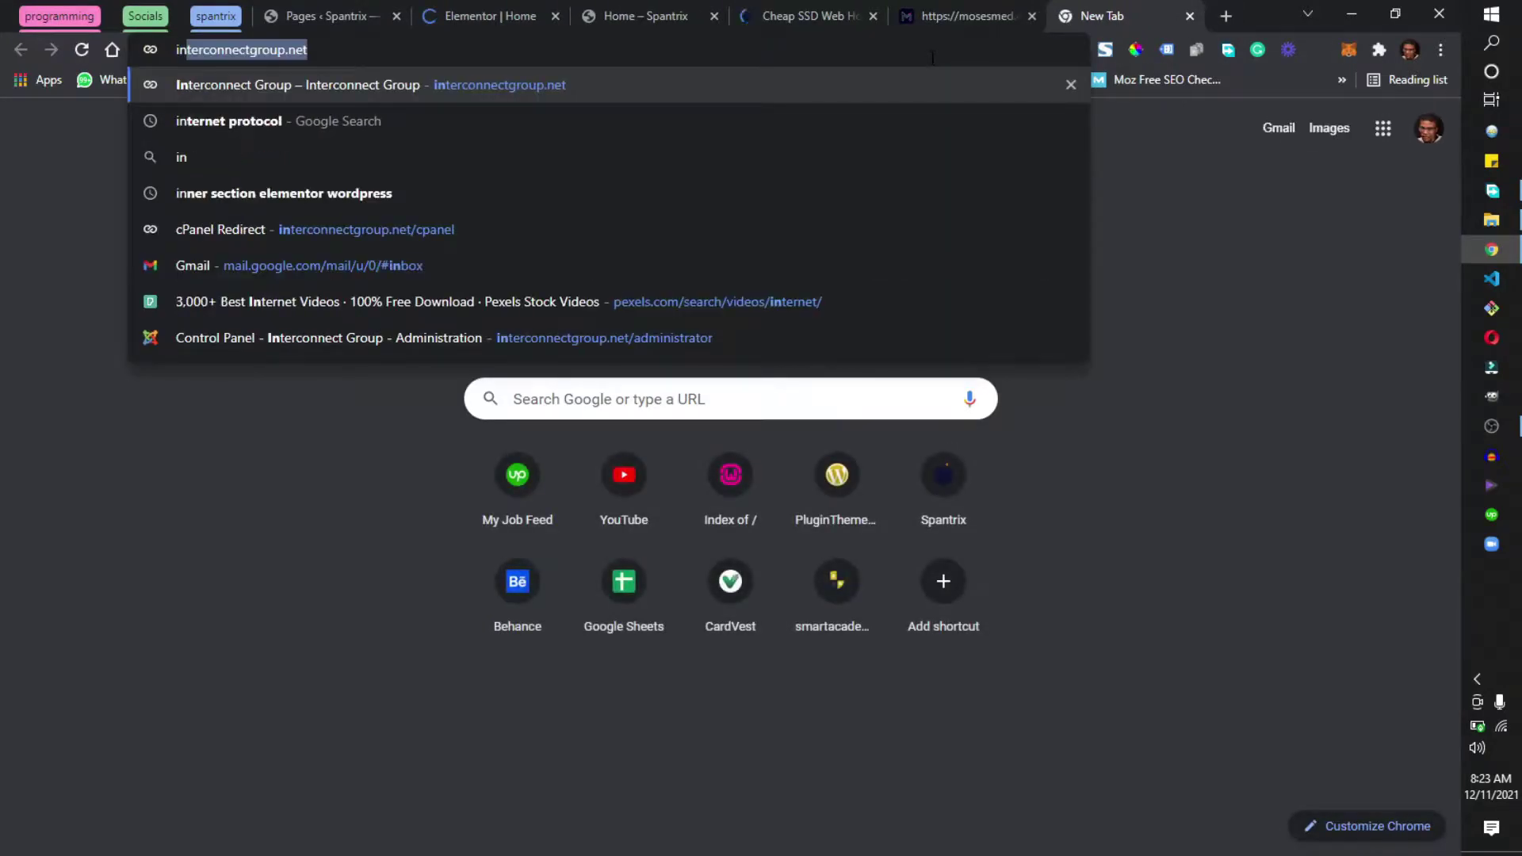
key("Return")
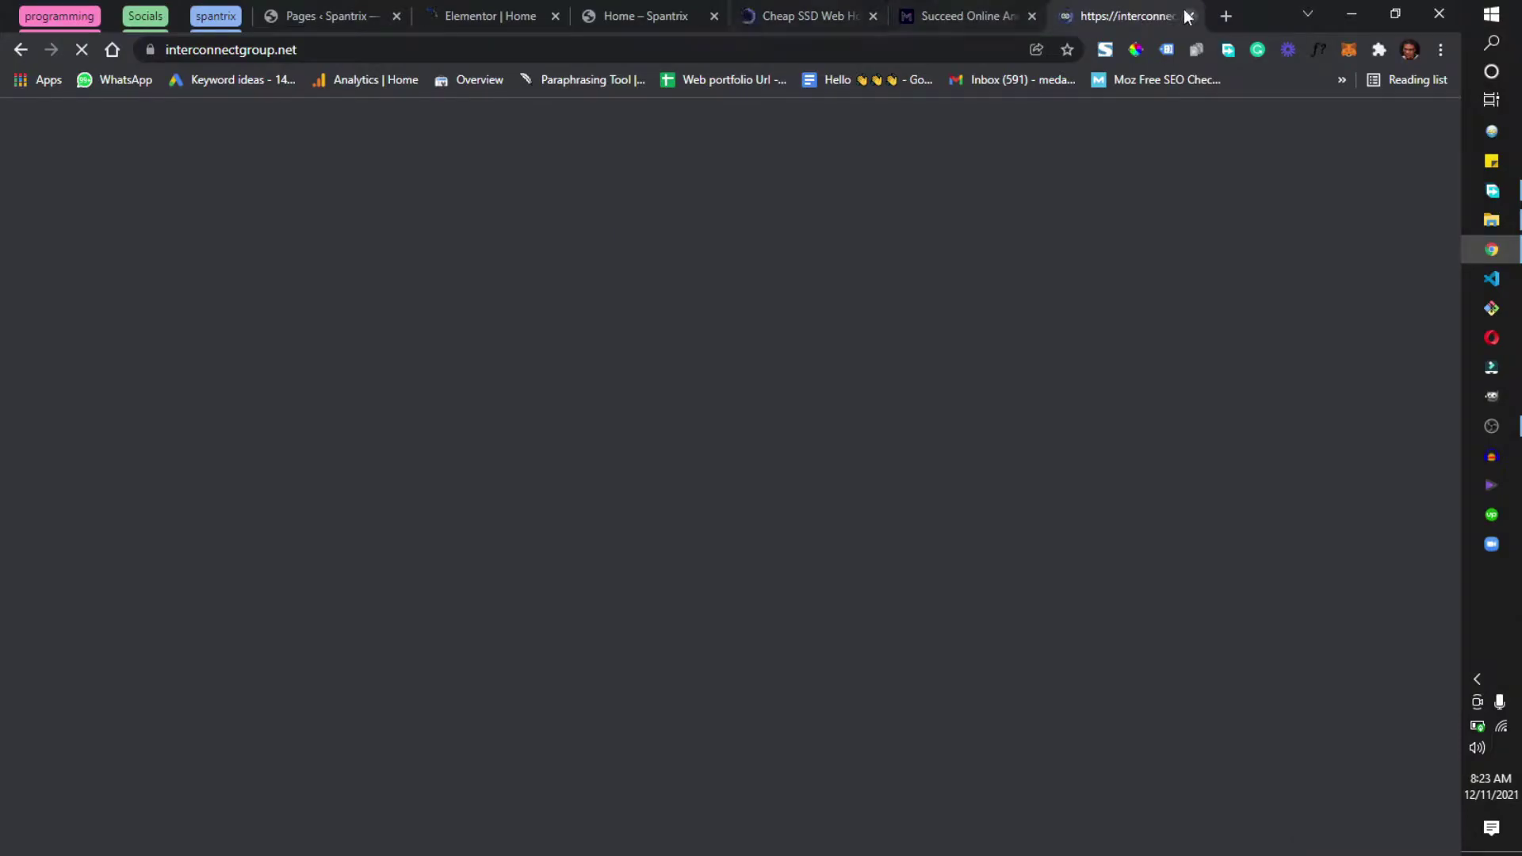
Step: Open the store.stancesystemsltd.com storefront in a separate new browser tab
left_click(1226, 16)
left_click(933, 50)
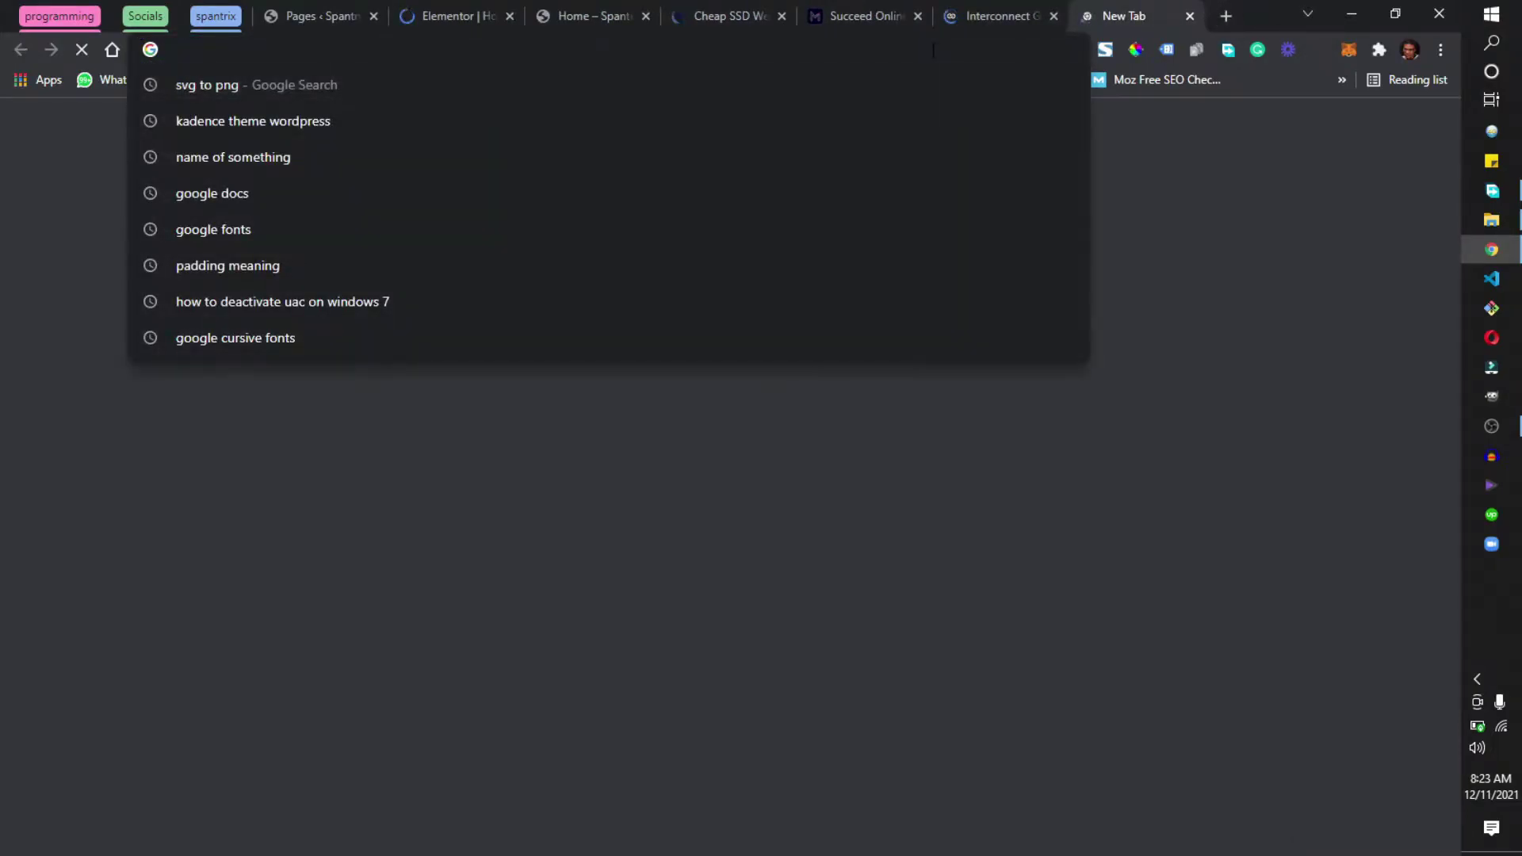
type("stancesystemsltd.com")
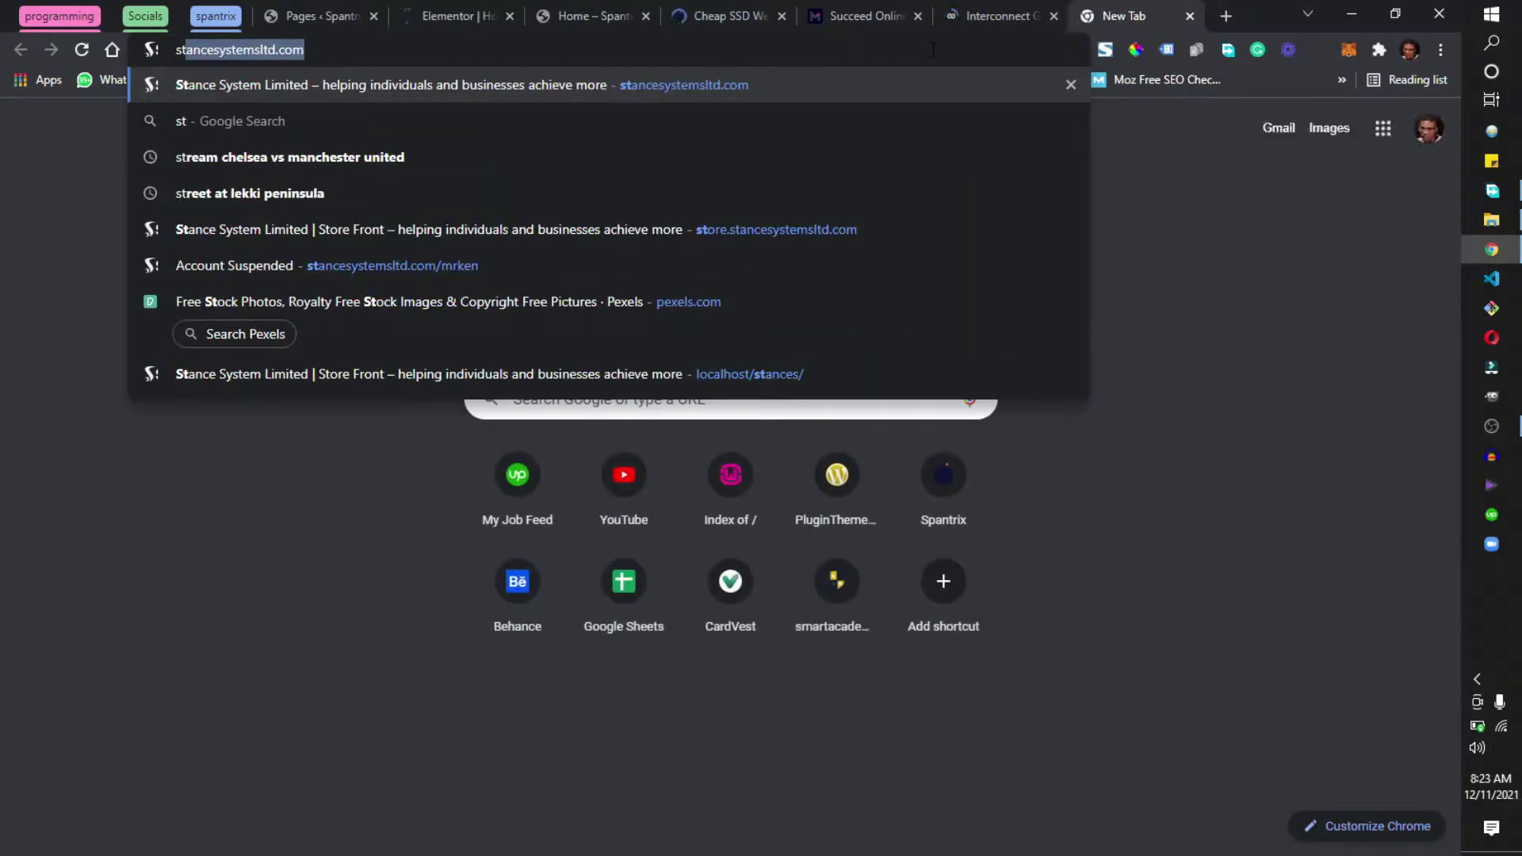
key("Home")
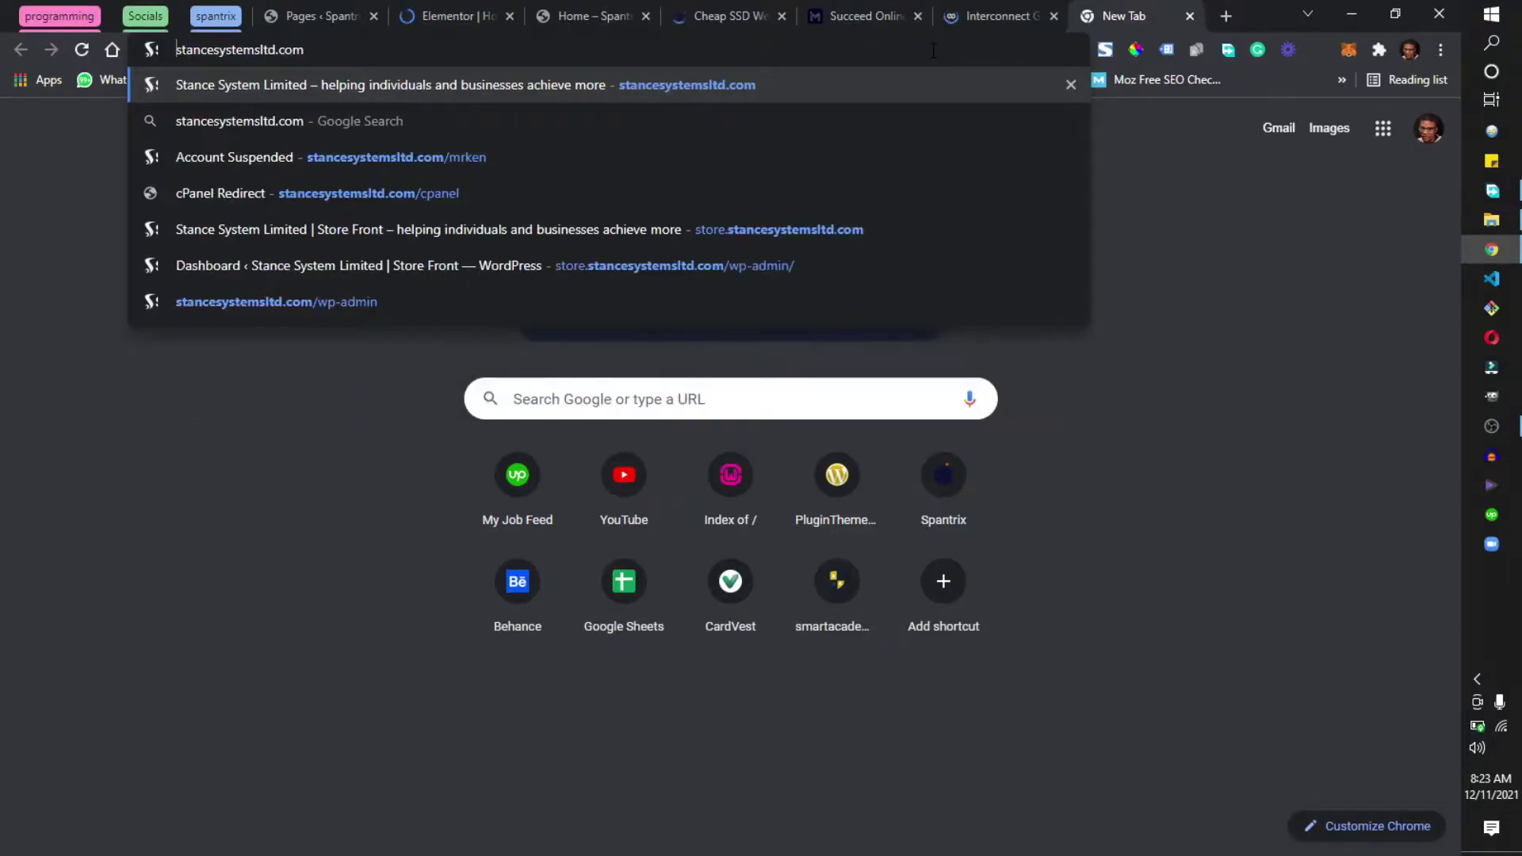
type("store.")
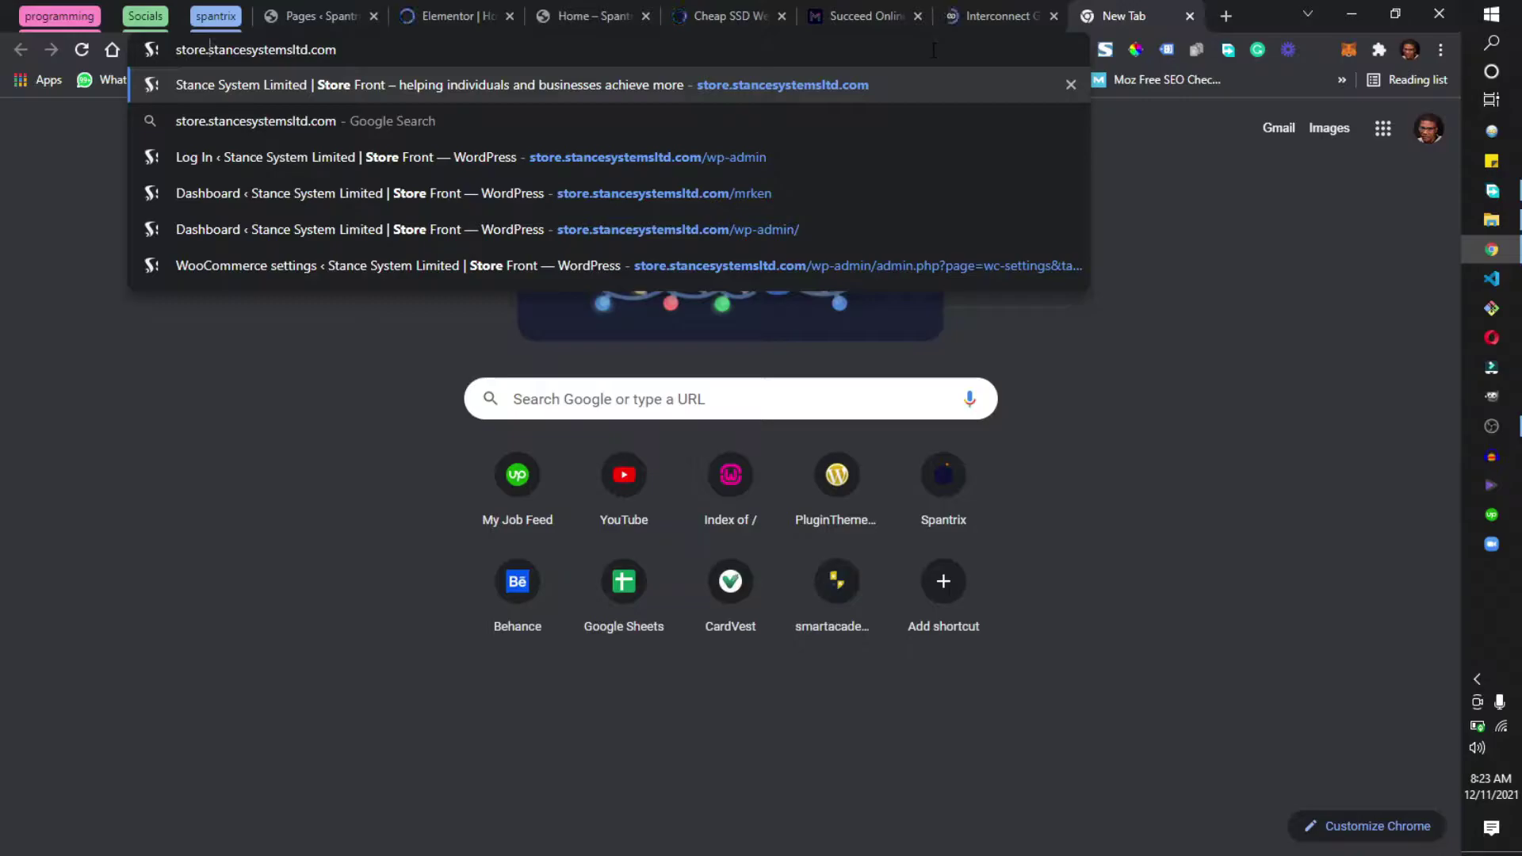
key("Return")
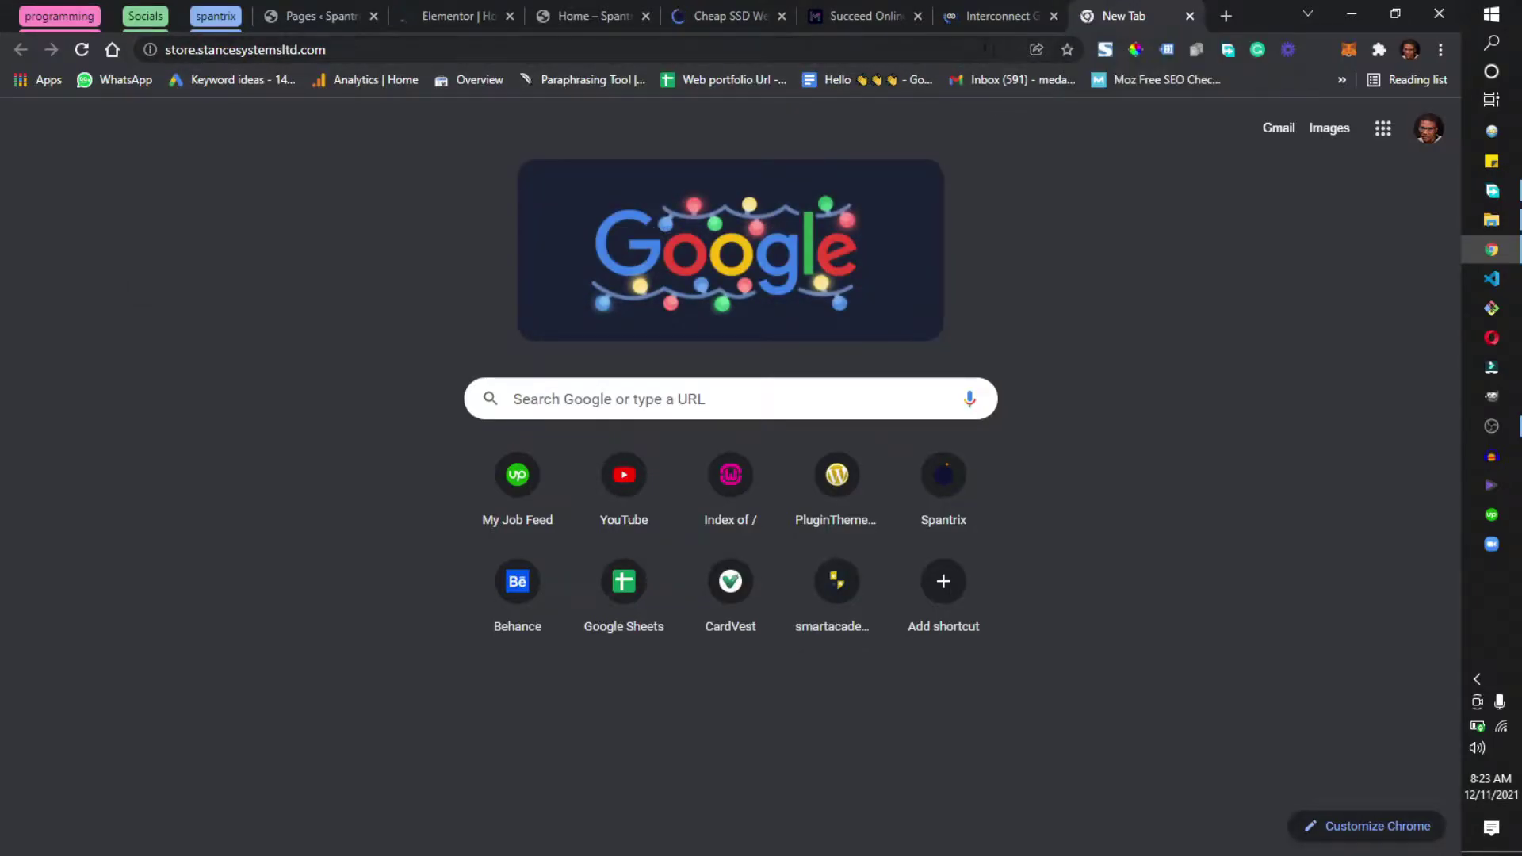
Step: Return to the Home page's Elementor editor and look through the available widgets, from Basic to the last categories
left_click(620, 16)
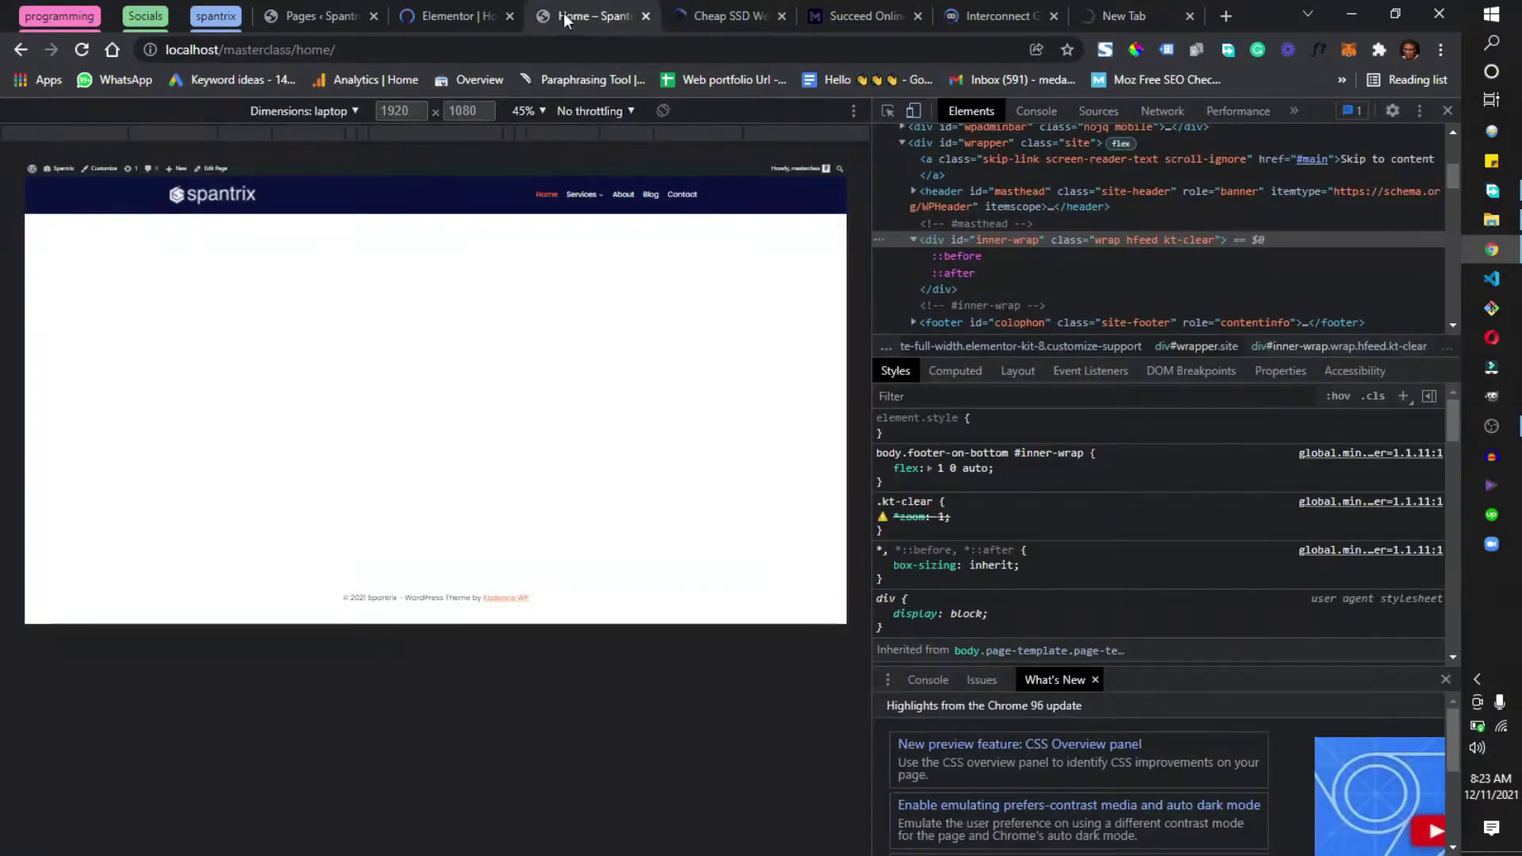
left_click(445, 2)
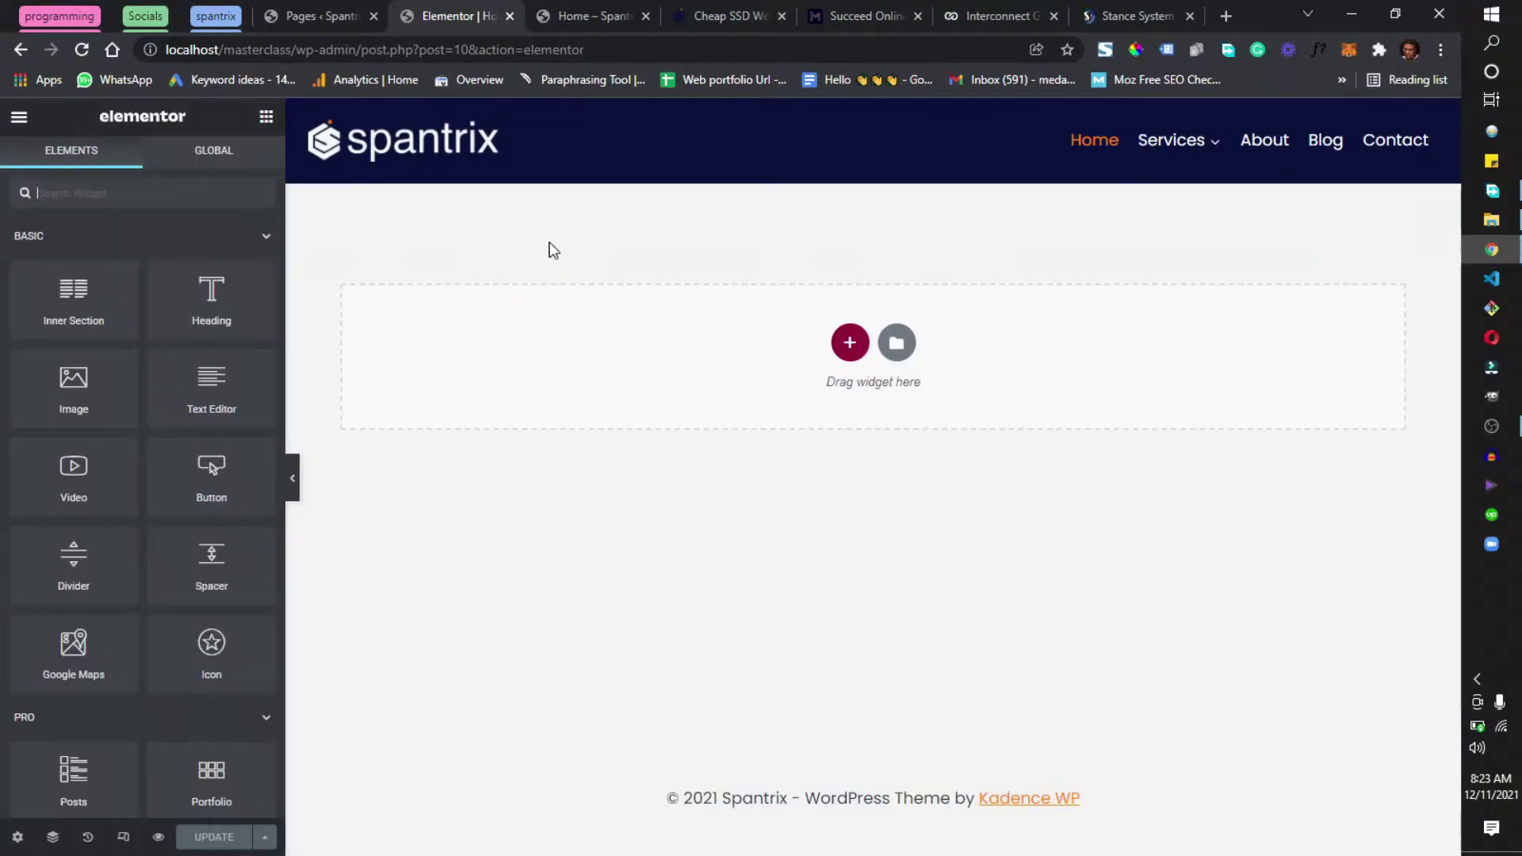
scroll(154, 319, "down", 3)
scroll(154, 319, "down", 20)
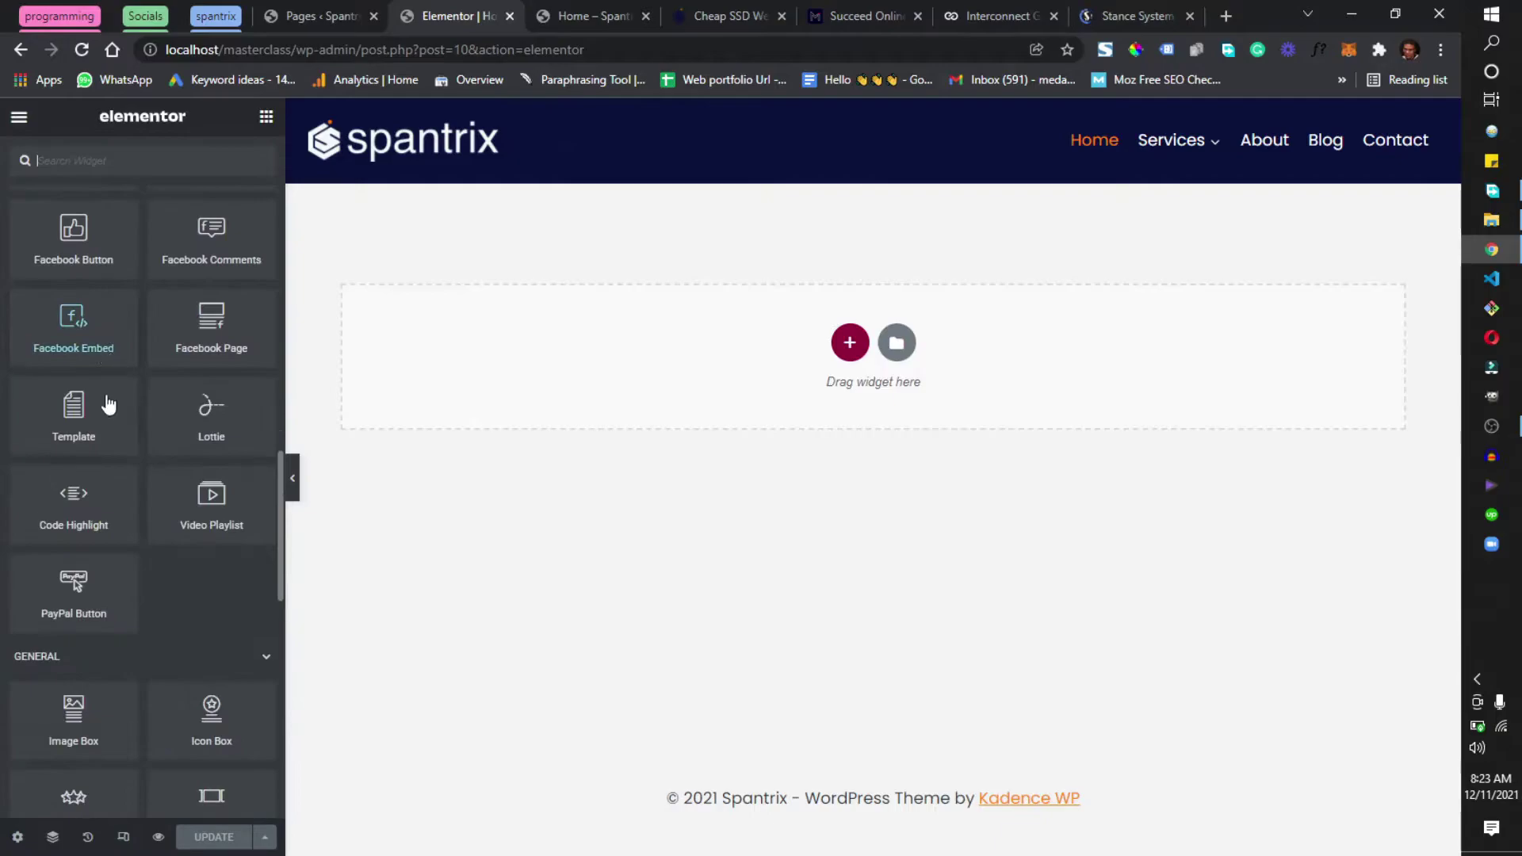
scroll(93, 437, "up", 20)
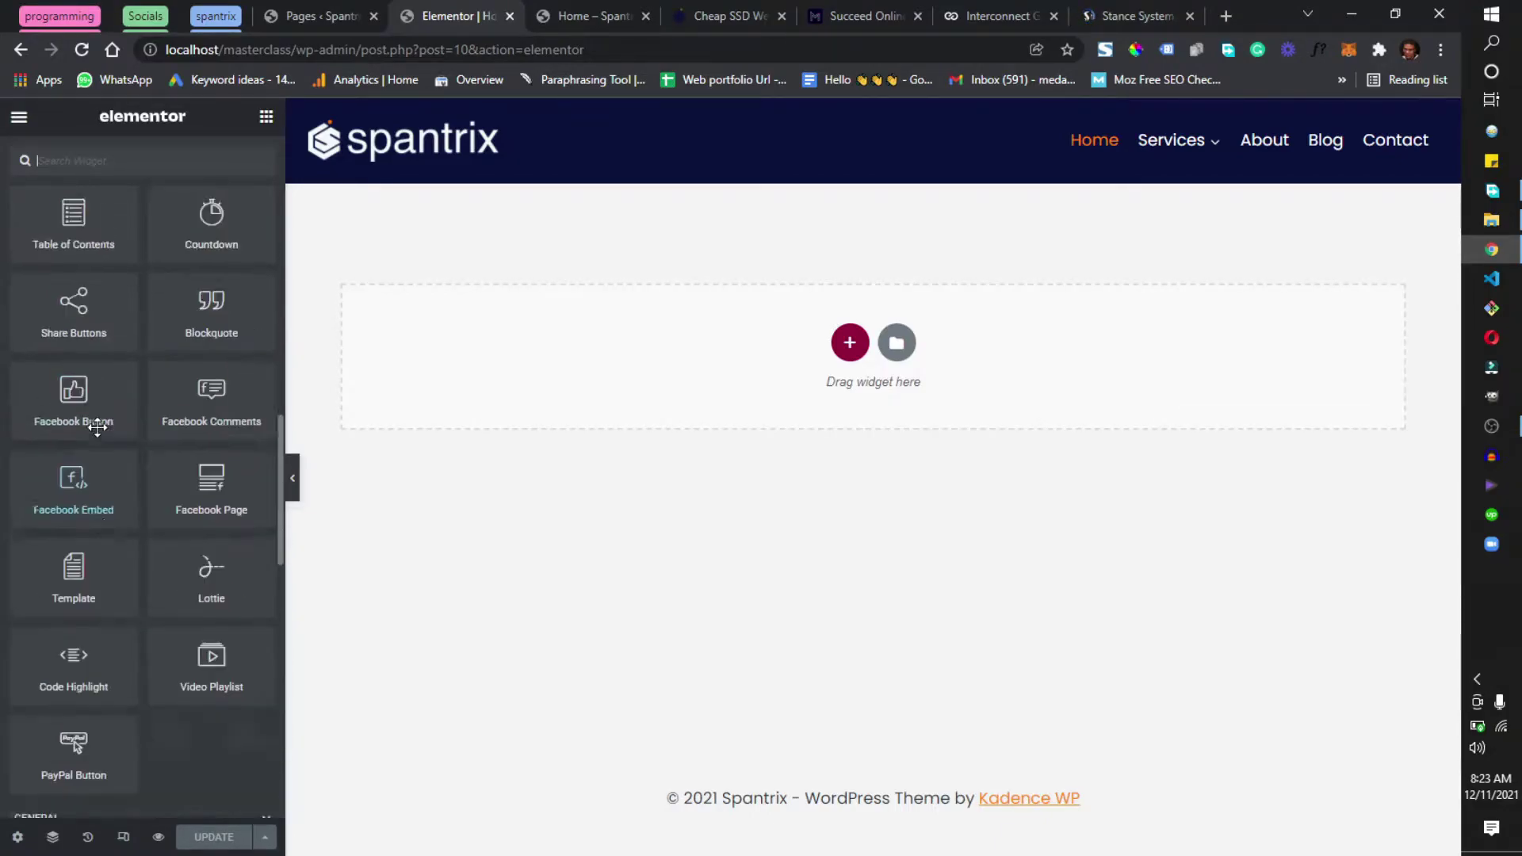
scroll(99, 438, "up", 4)
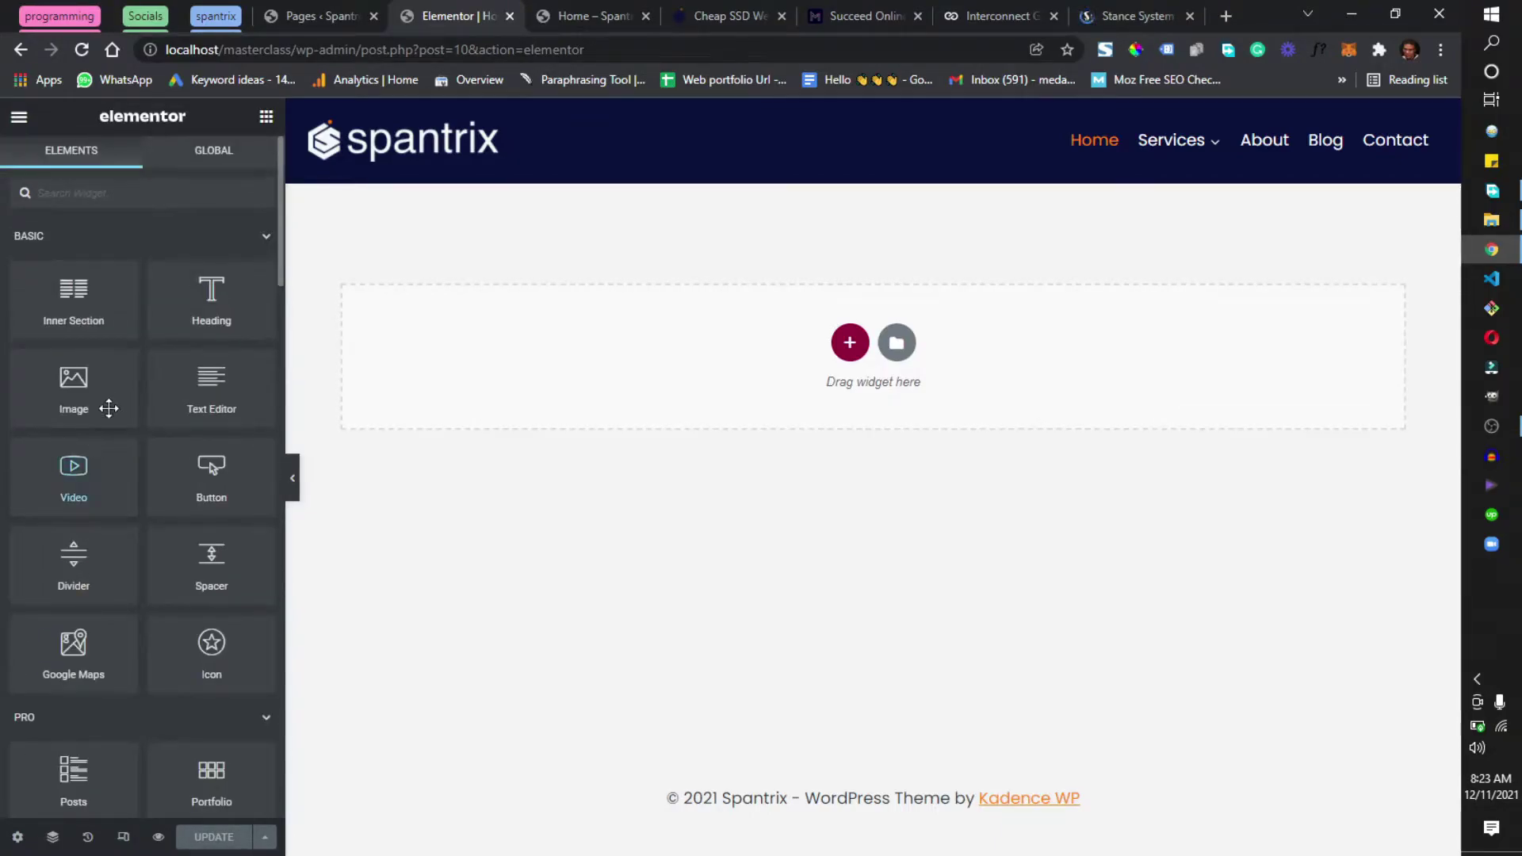
scroll(111, 412, "down", 20)
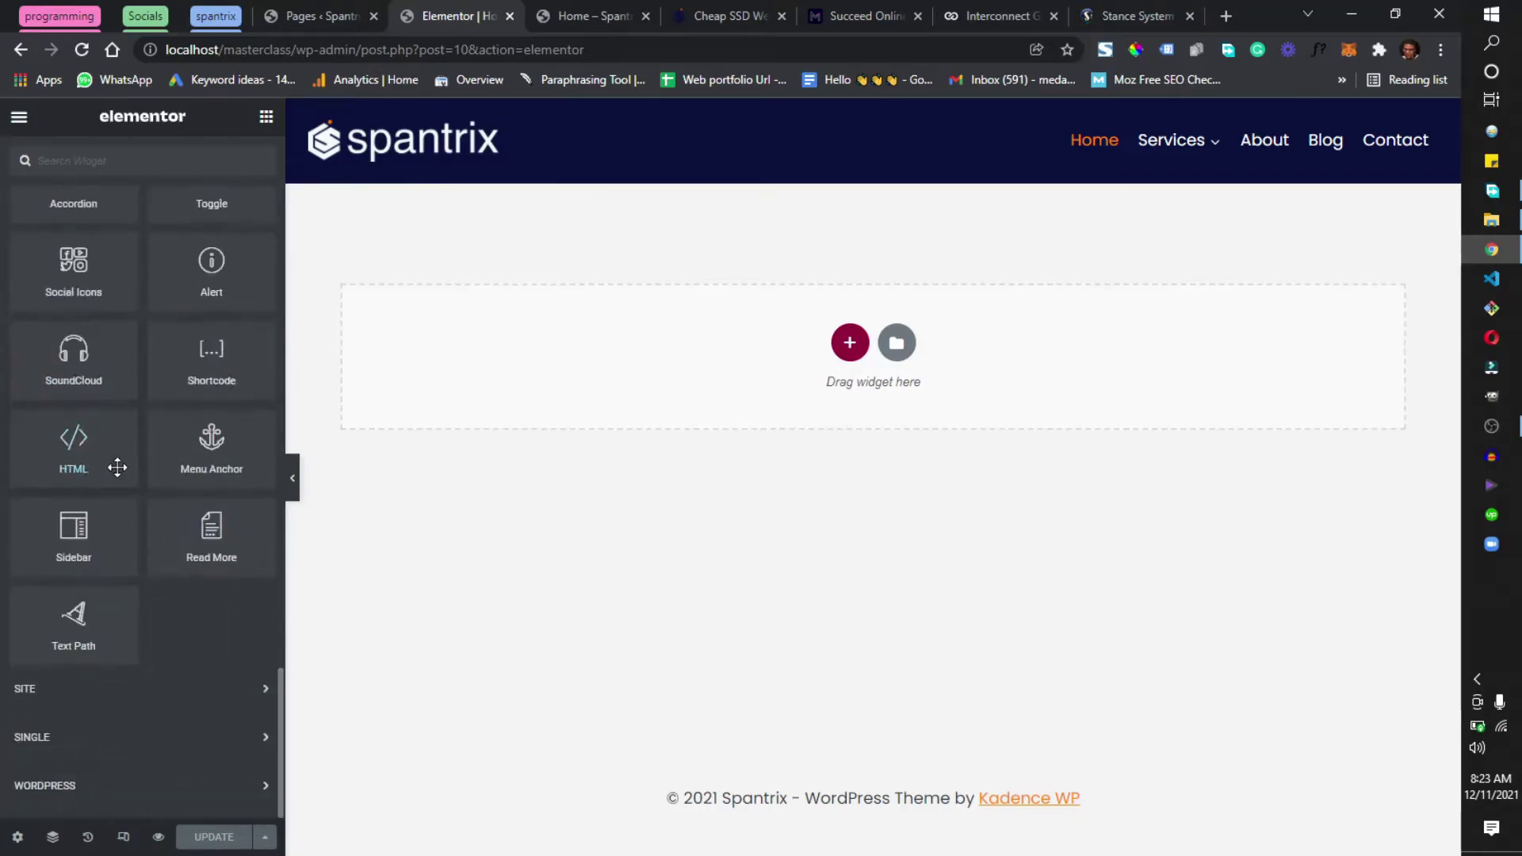
scroll(118, 468, "up", 20)
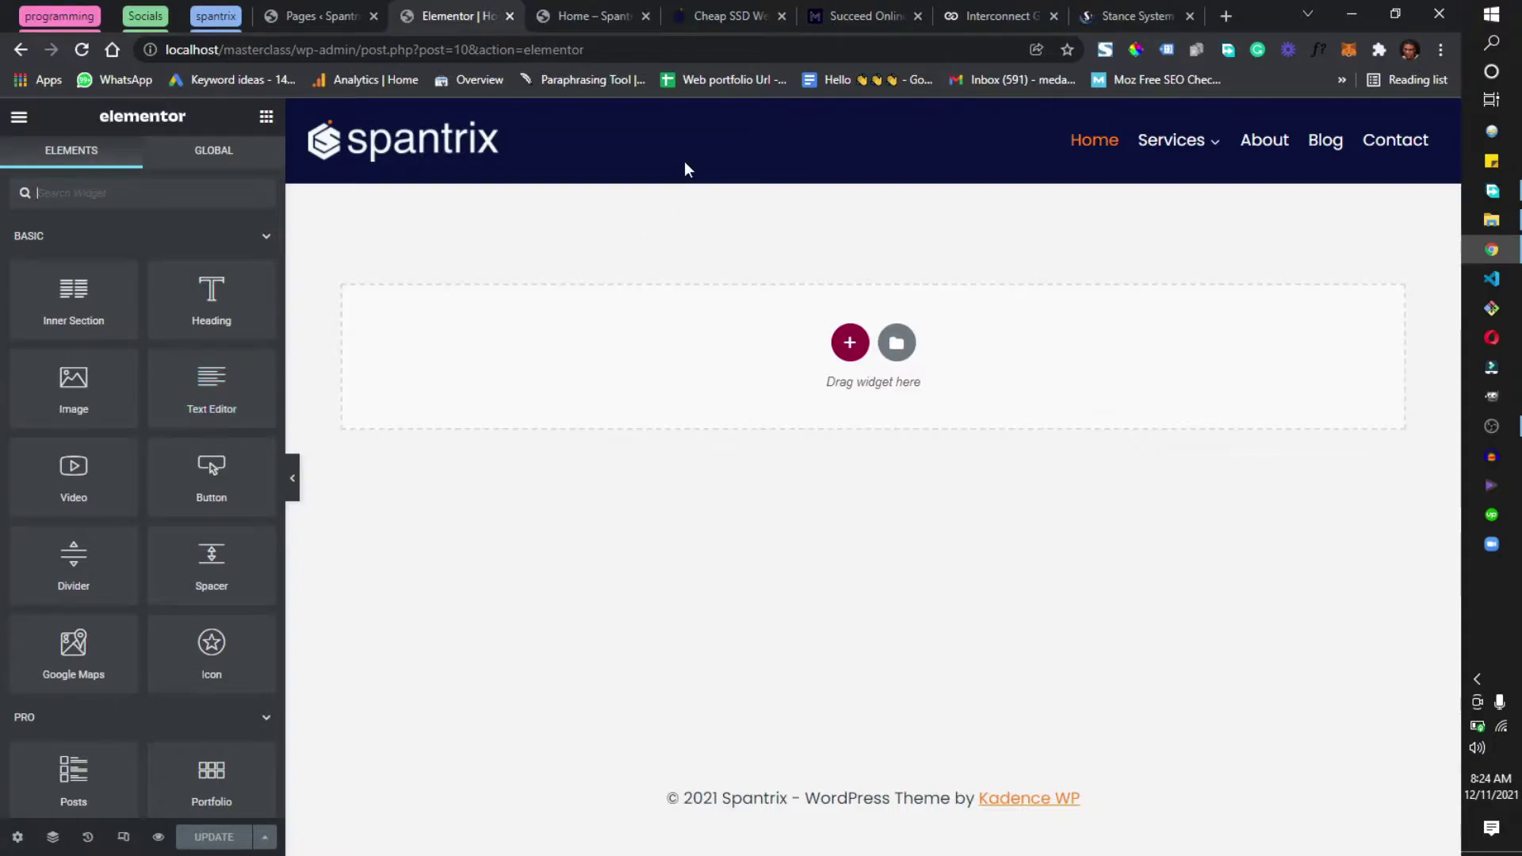
Step: Examine the hero sections of the Spantrix, personal portfolio and InterConnecT sites, and the Stance store's page layout
left_click(717, 16)
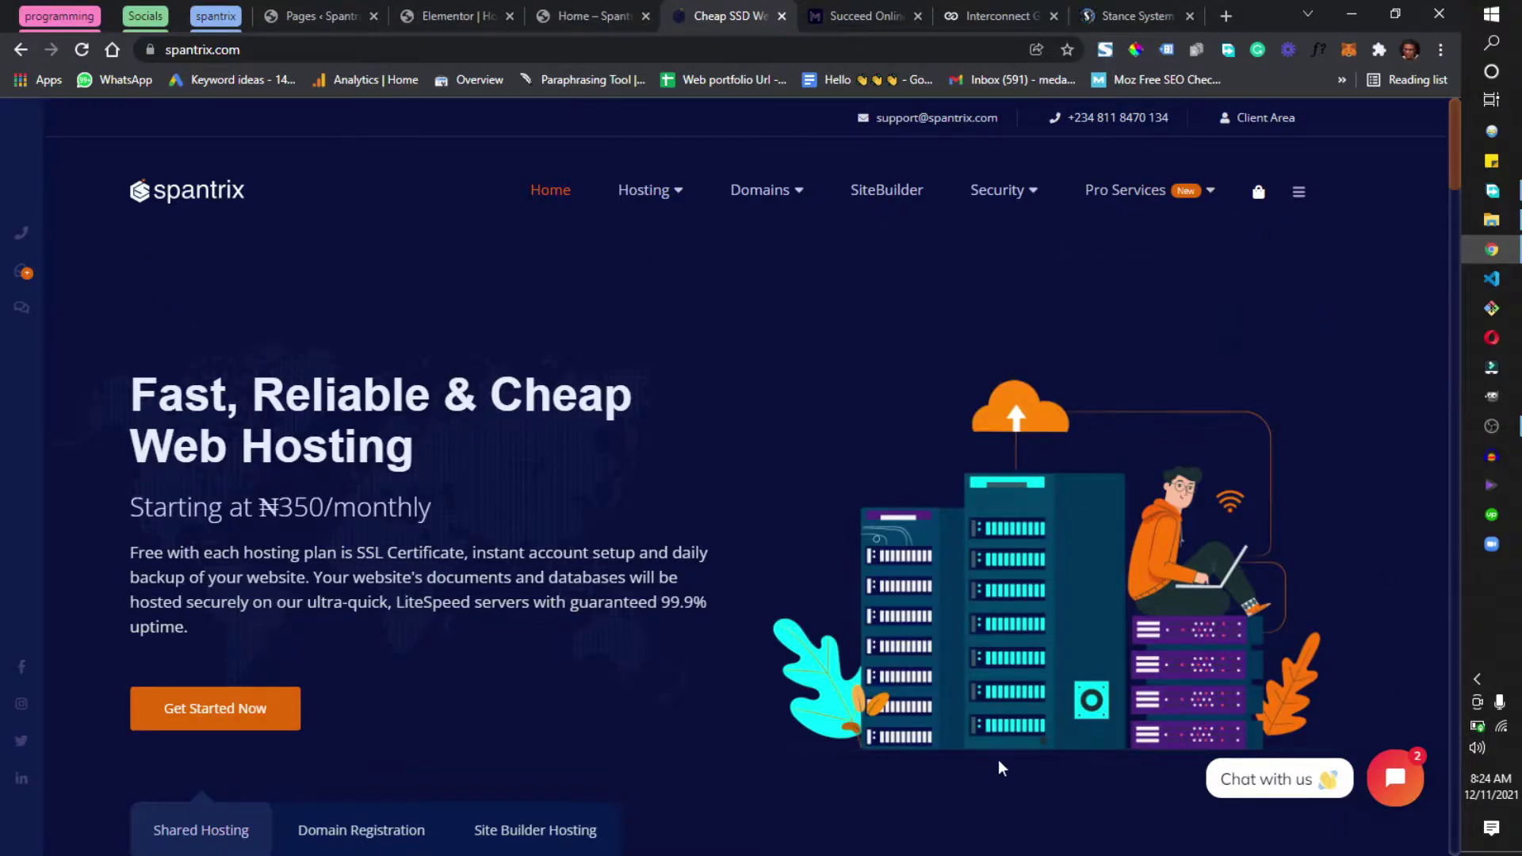
left_click(840, 9)
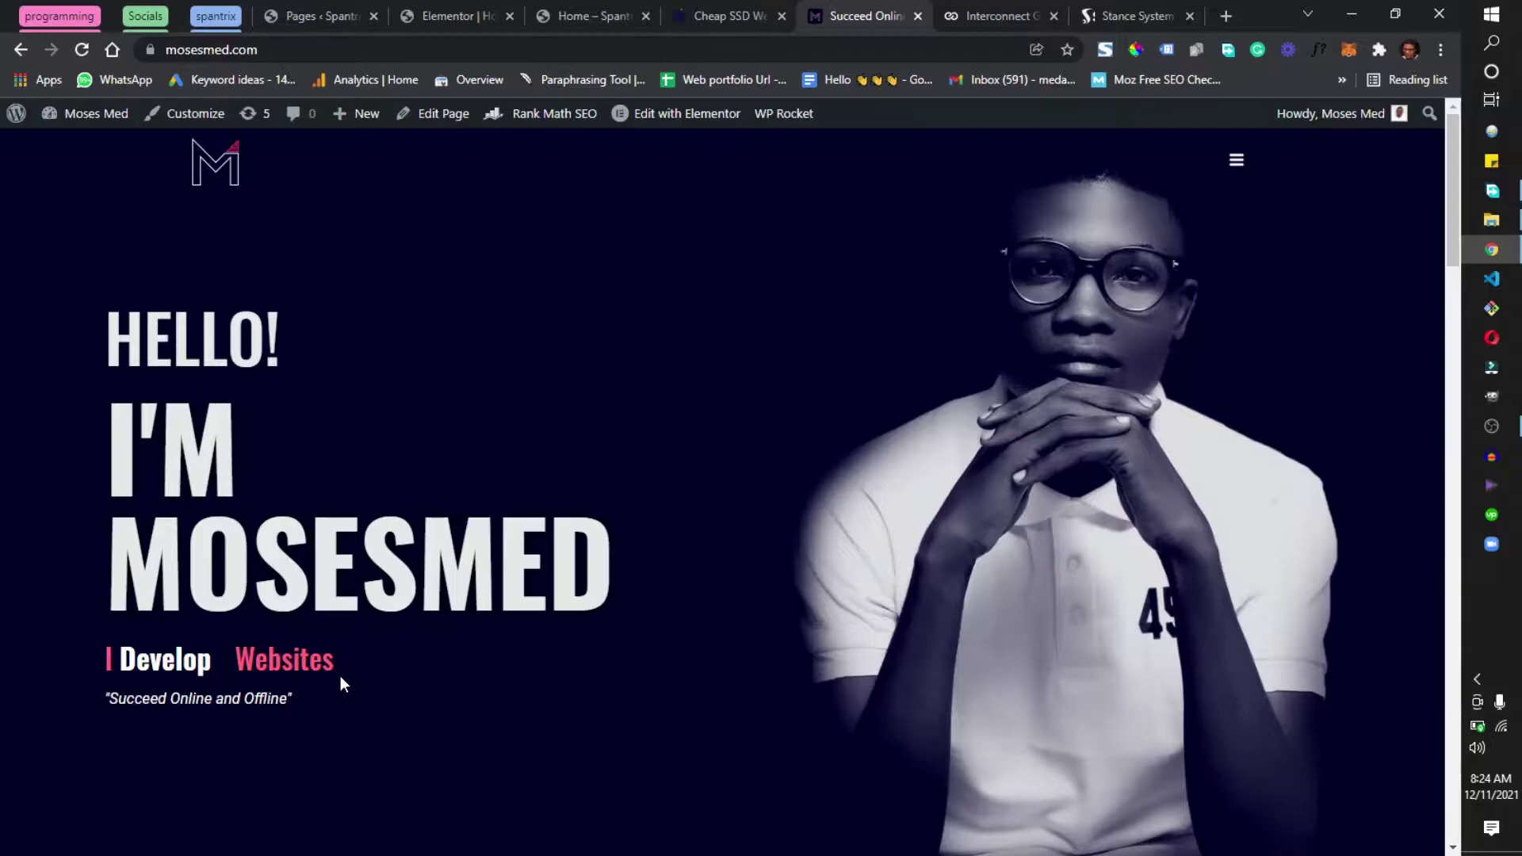
left_click(691, 10)
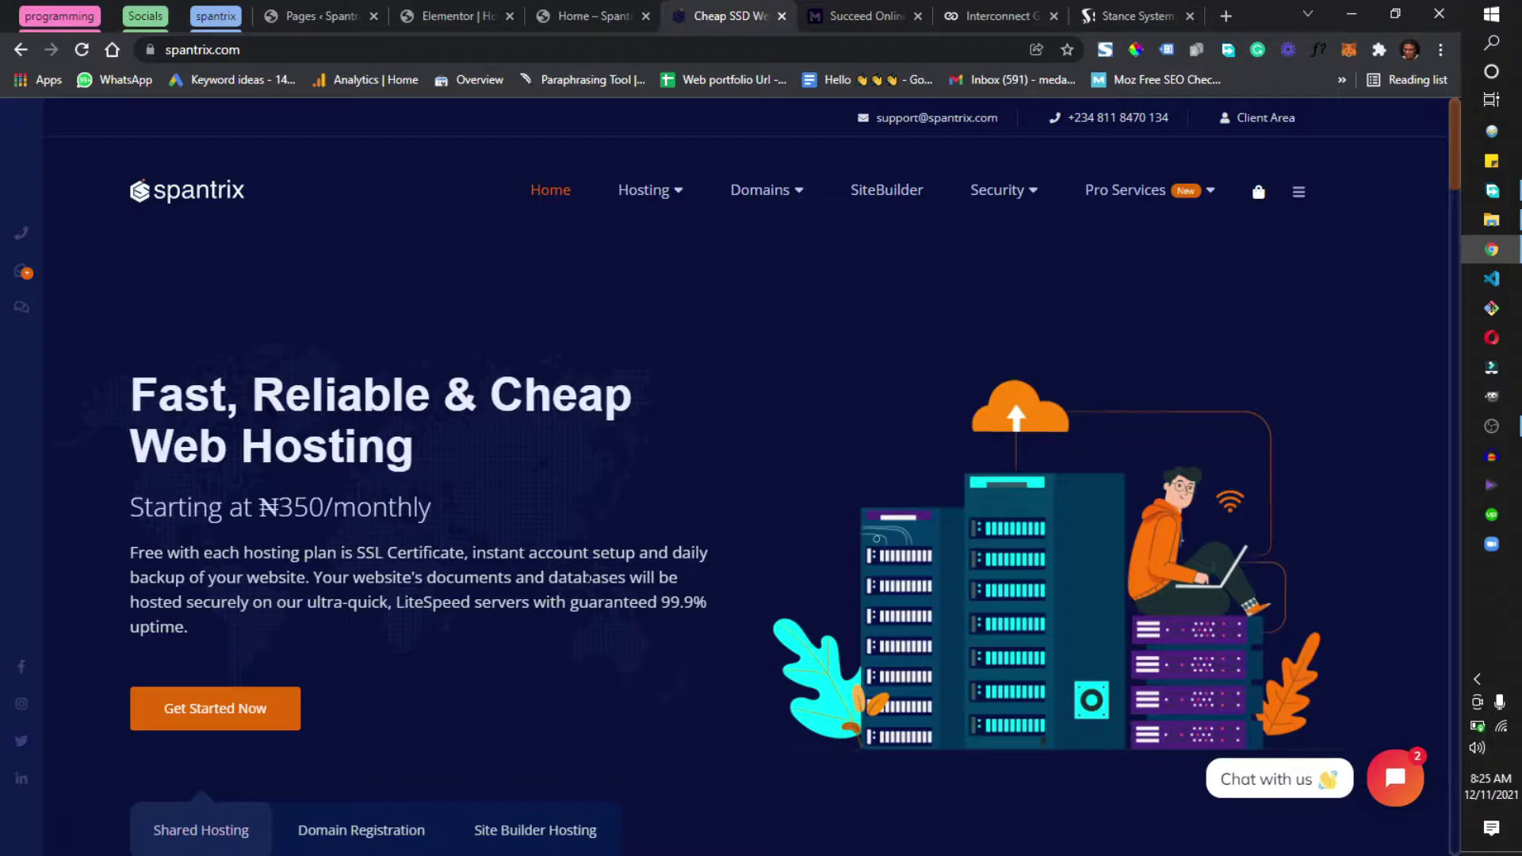
left_click(1020, 2)
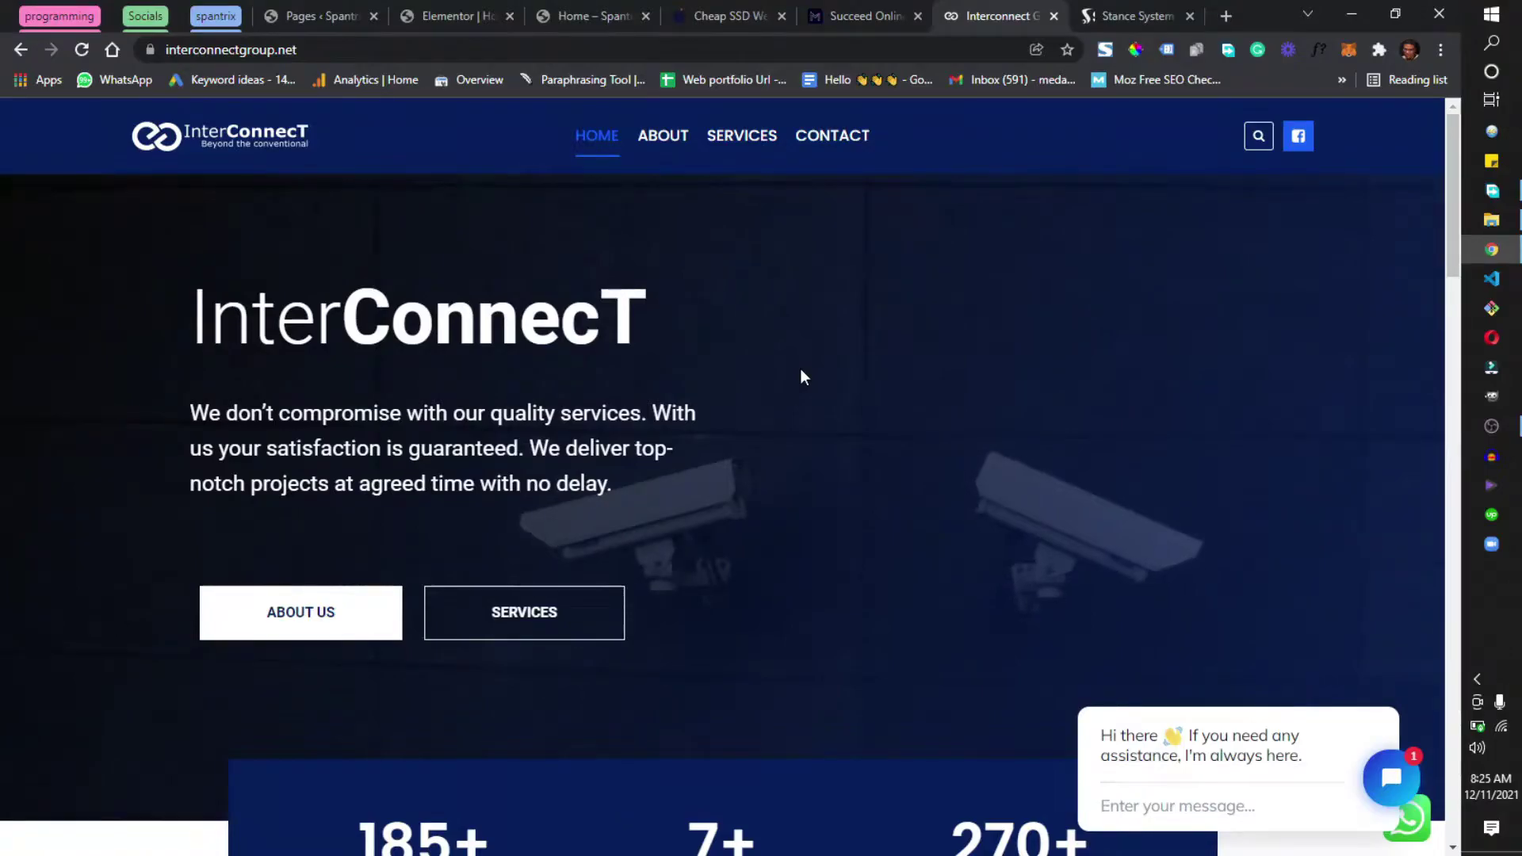
left_click(1173, 11)
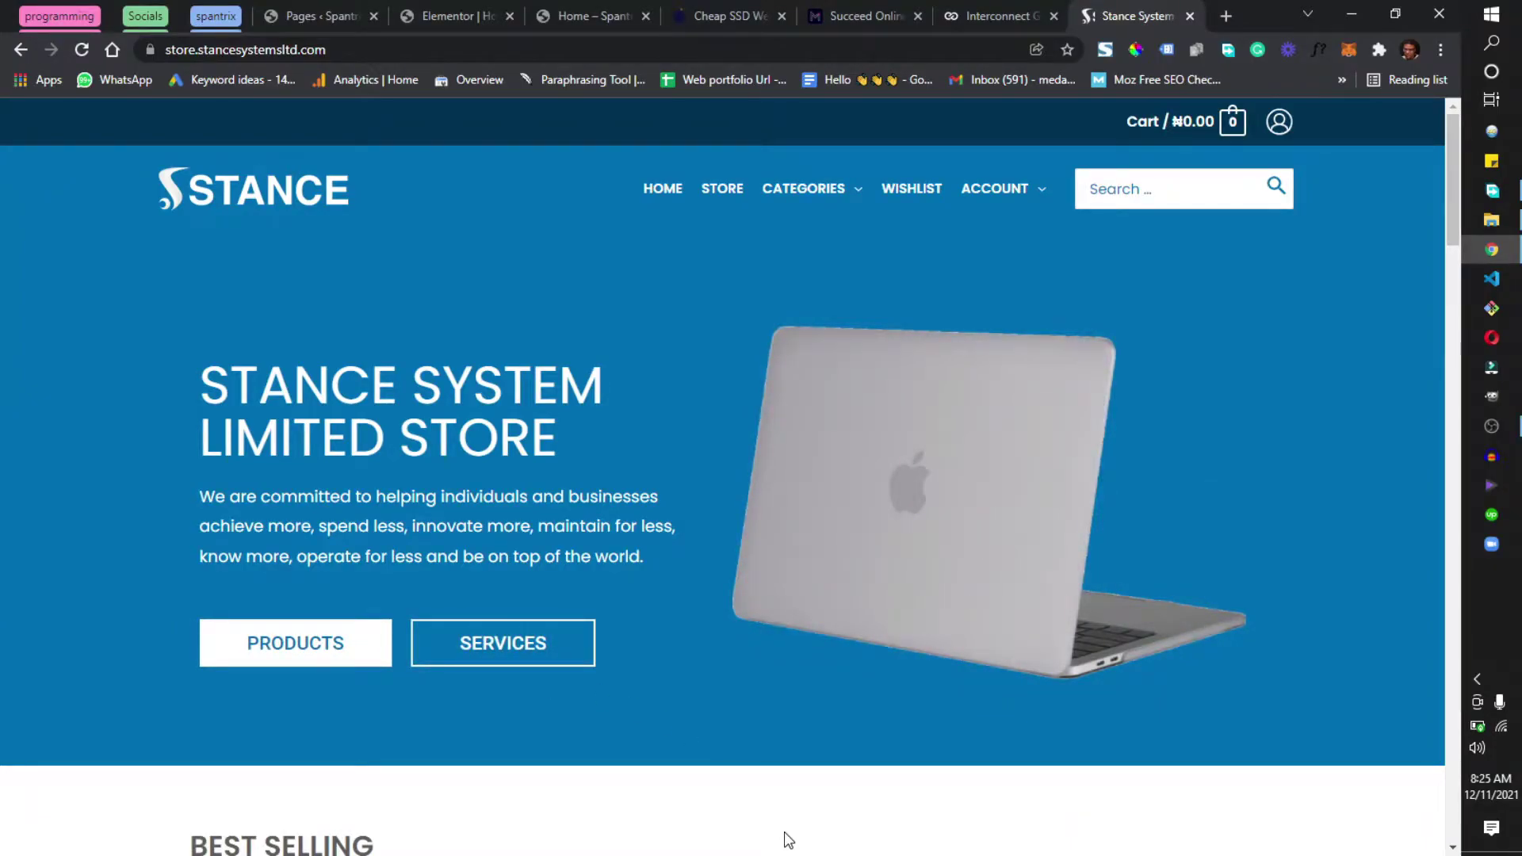
scroll(737, 778, "down", 15)
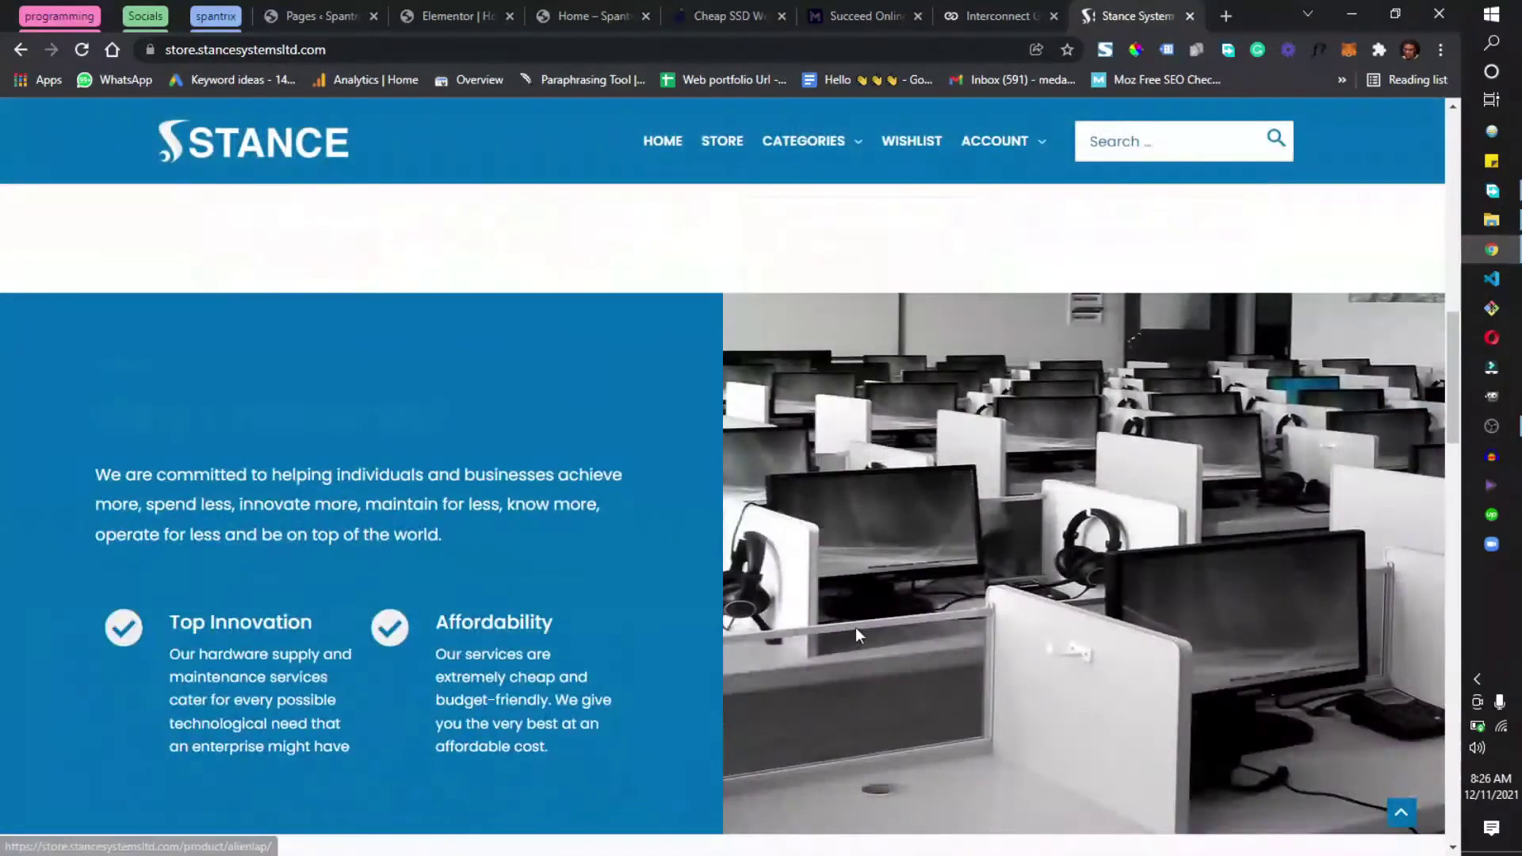
Step: Examine the Stance store page's layout, from the product listings and Why Choose Us section back to the hero
scroll(889, 608, "down", 10)
scroll(913, 588, "up", 14)
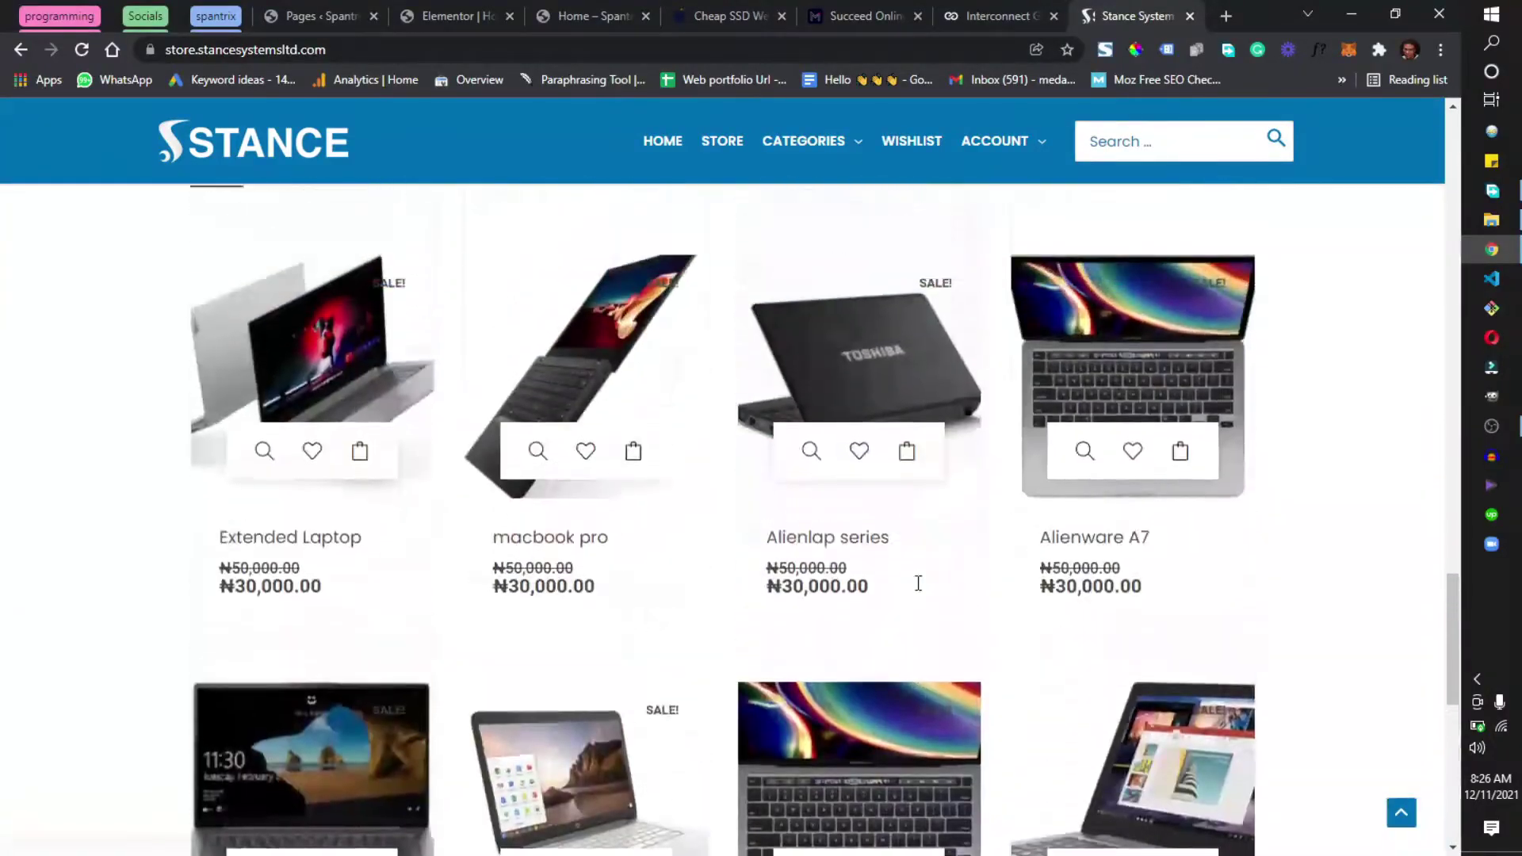
scroll(917, 588, "up", 13)
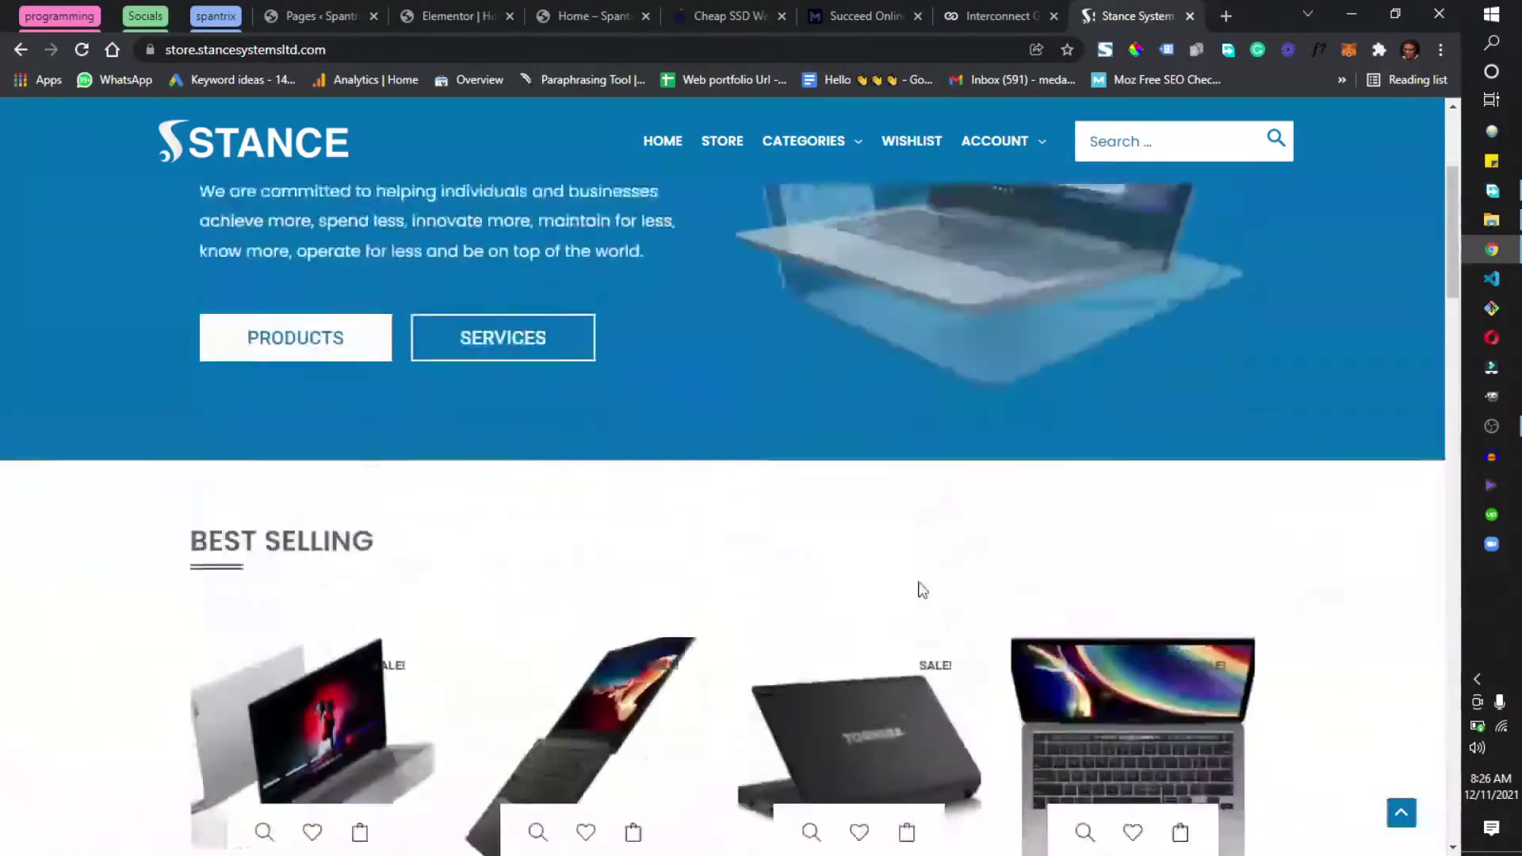
scroll(931, 626, "down", 3)
scroll(933, 628, "down", 8)
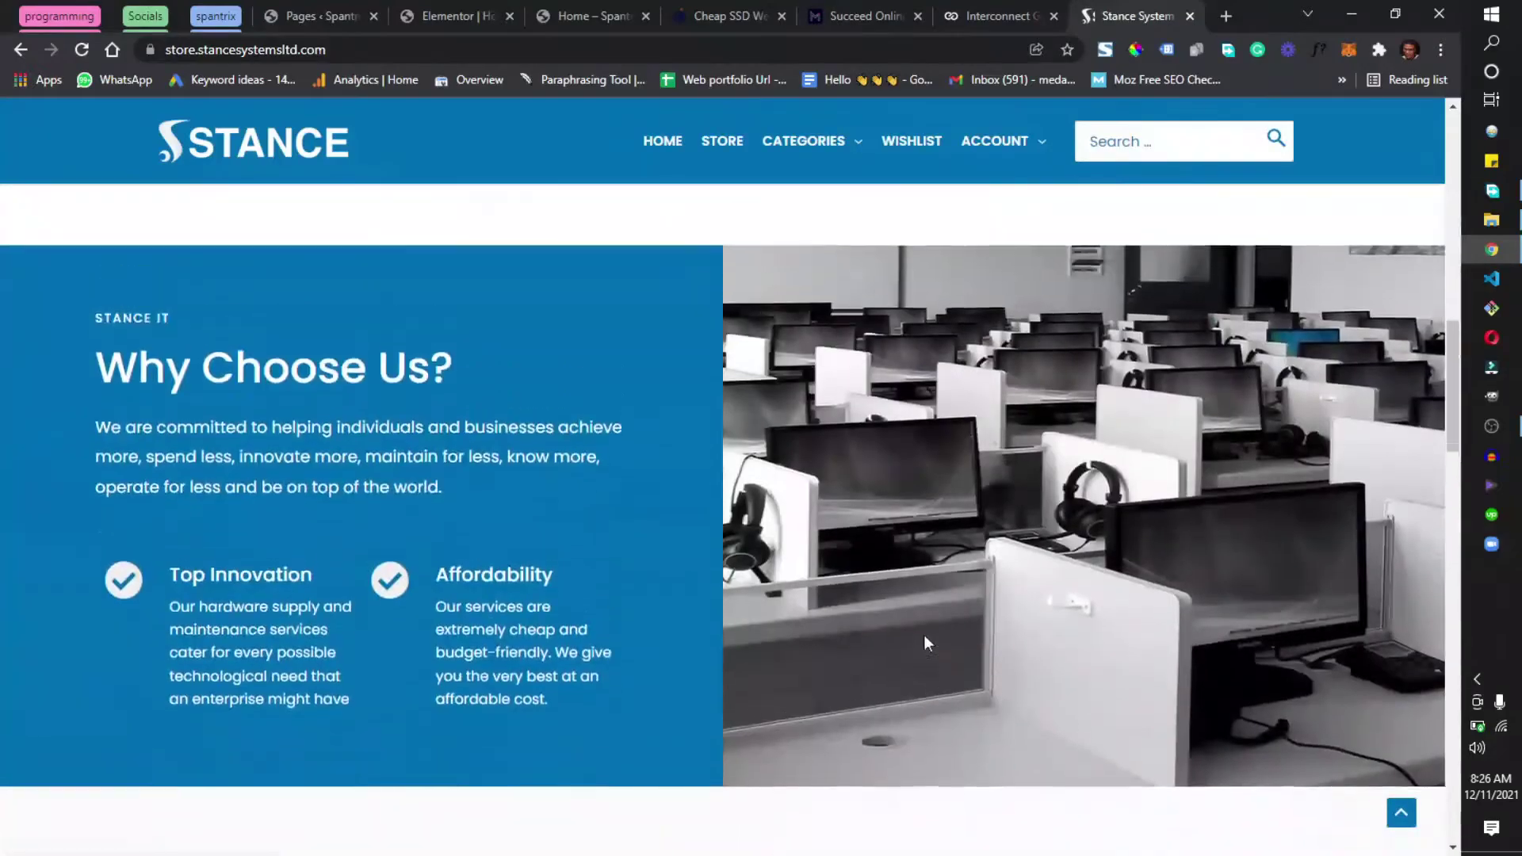
scroll(924, 634, "up", 7)
scroll(626, 629, "up", 5)
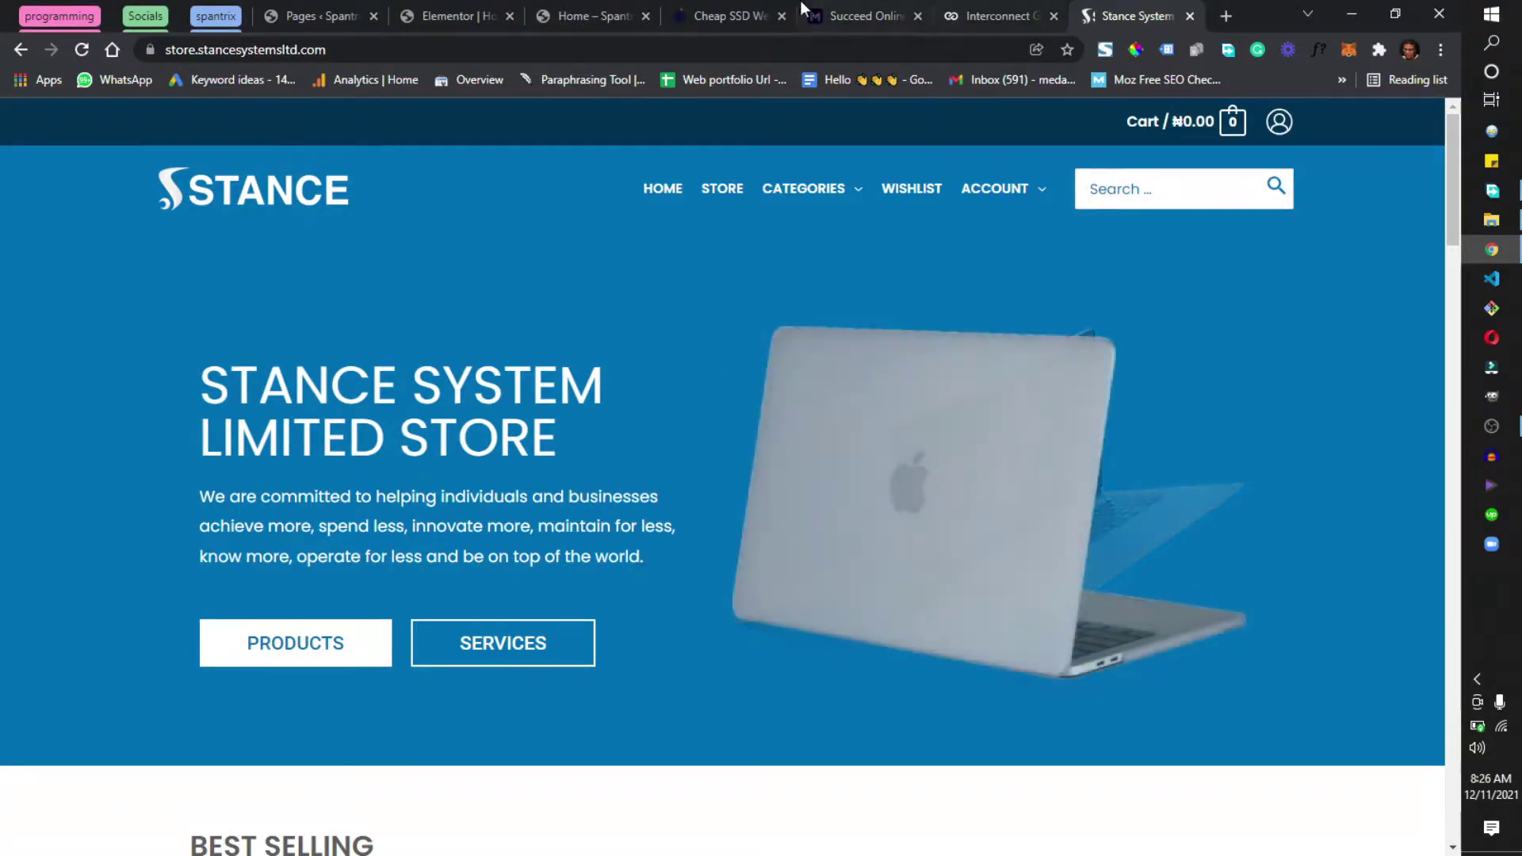
Step: Compare the blank Home page and its Elementor editor with the Stance and Spantrix hero sections
left_click(717, 16)
left_click(587, 16)
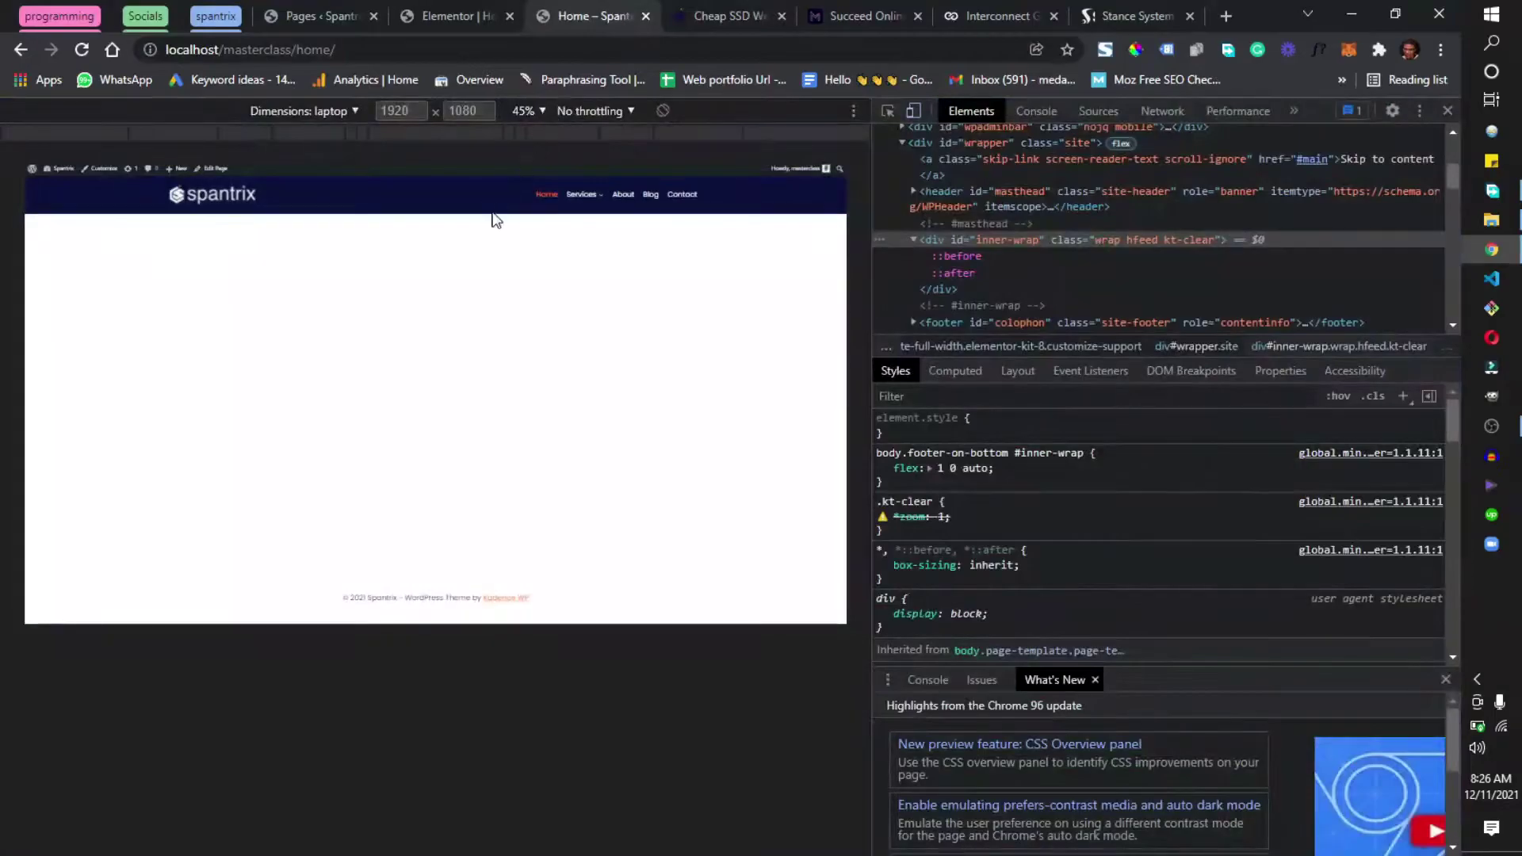
left_click(481, 4)
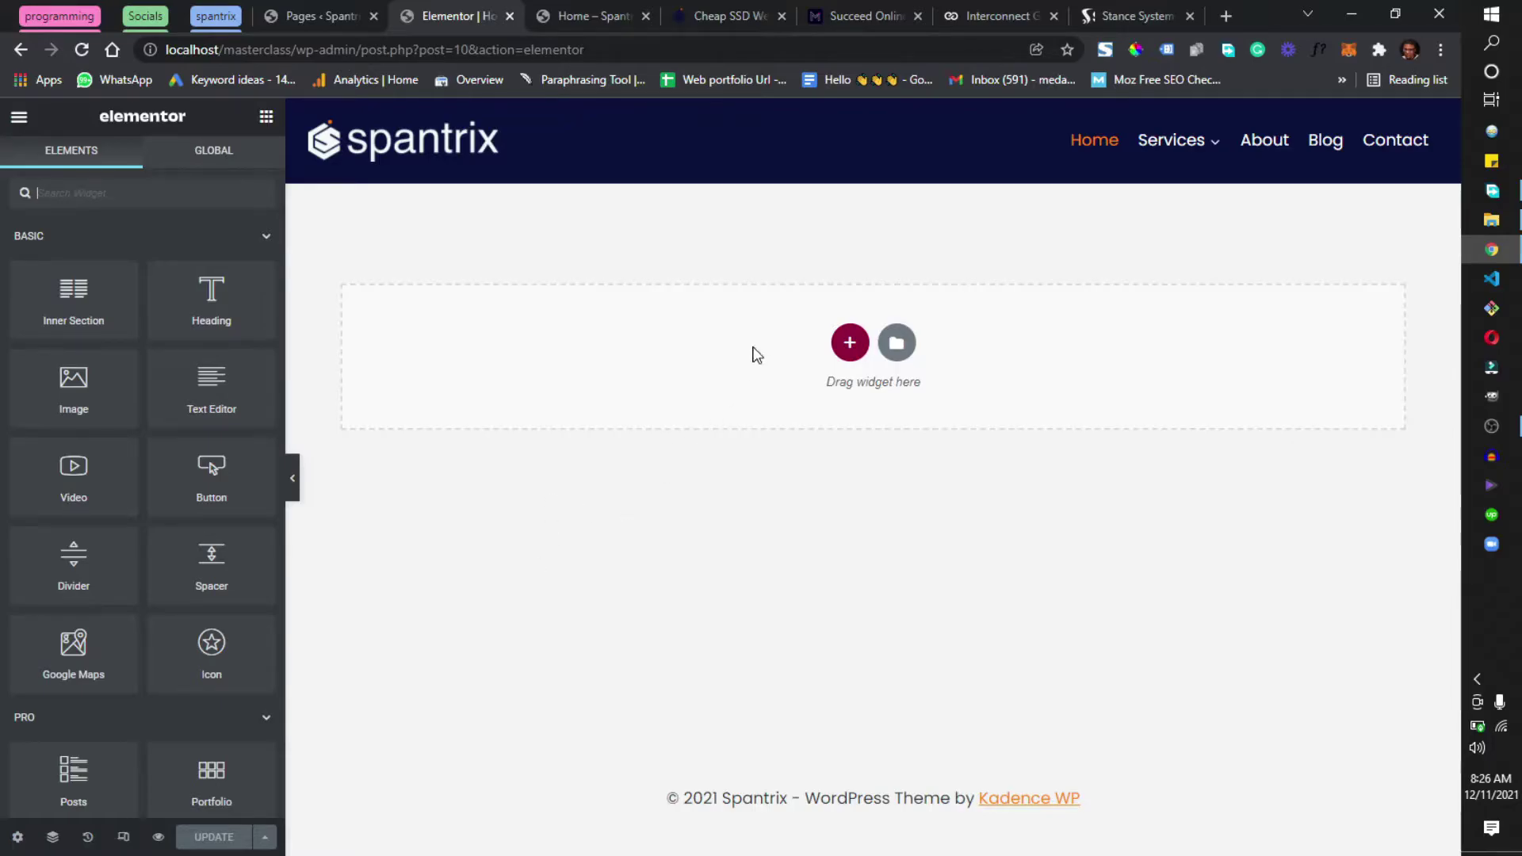
left_click(1109, 12)
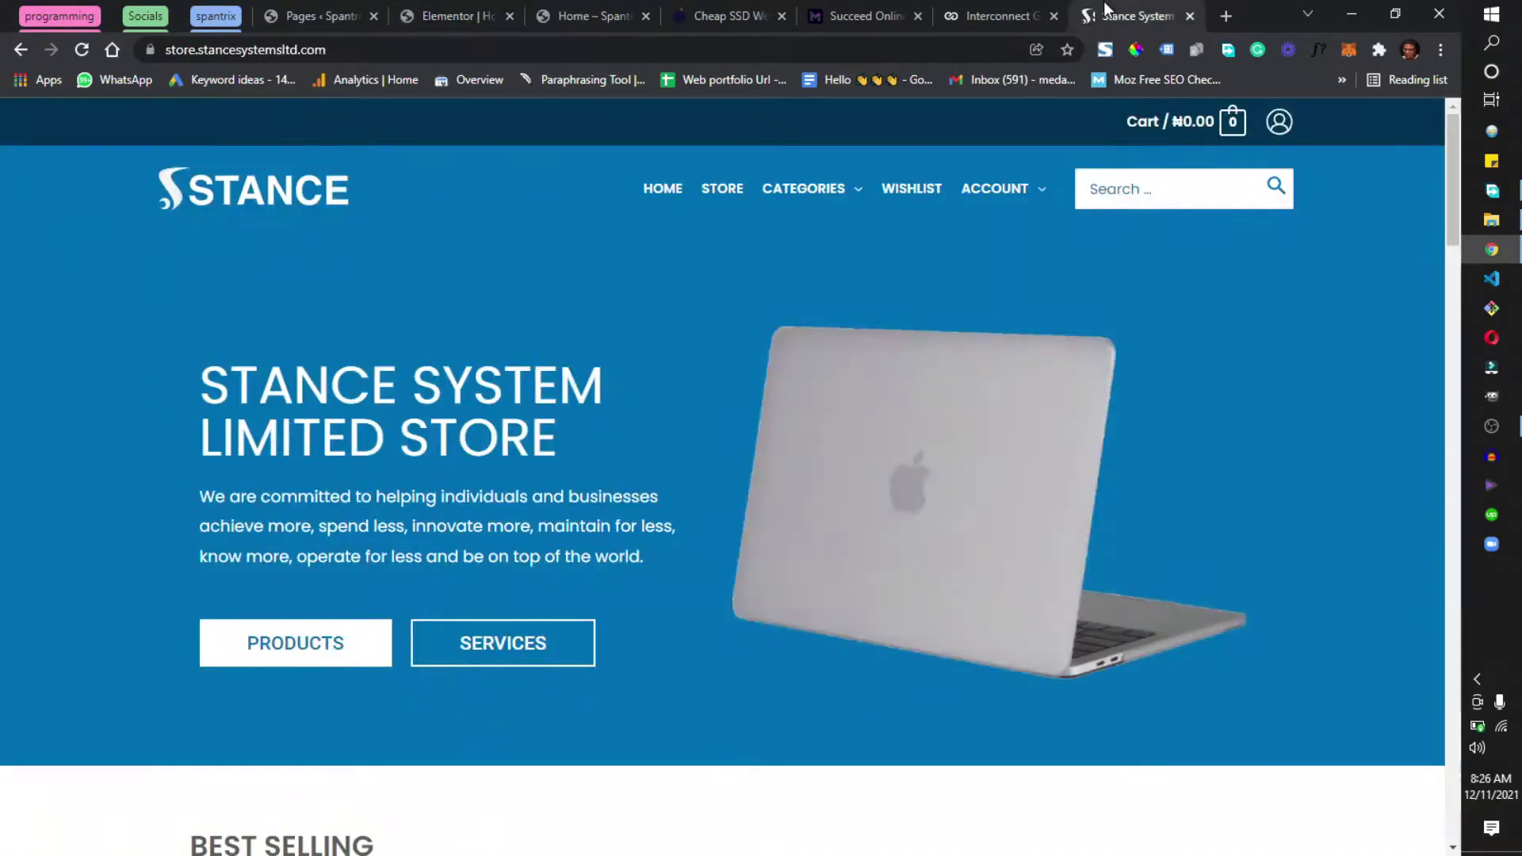
left_click(737, 14)
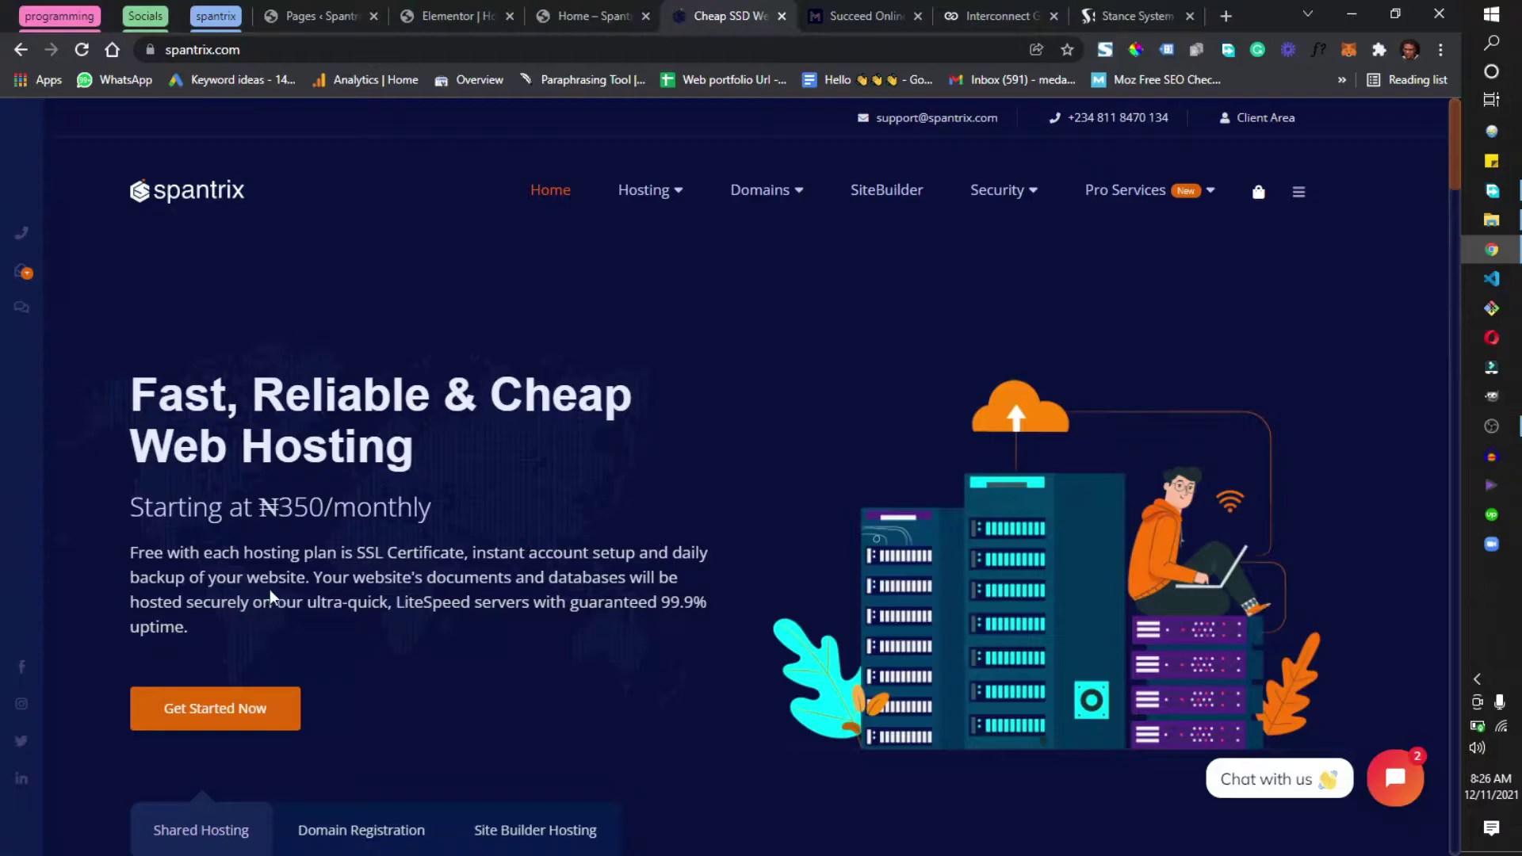
scroll(645, 499, "down", 5)
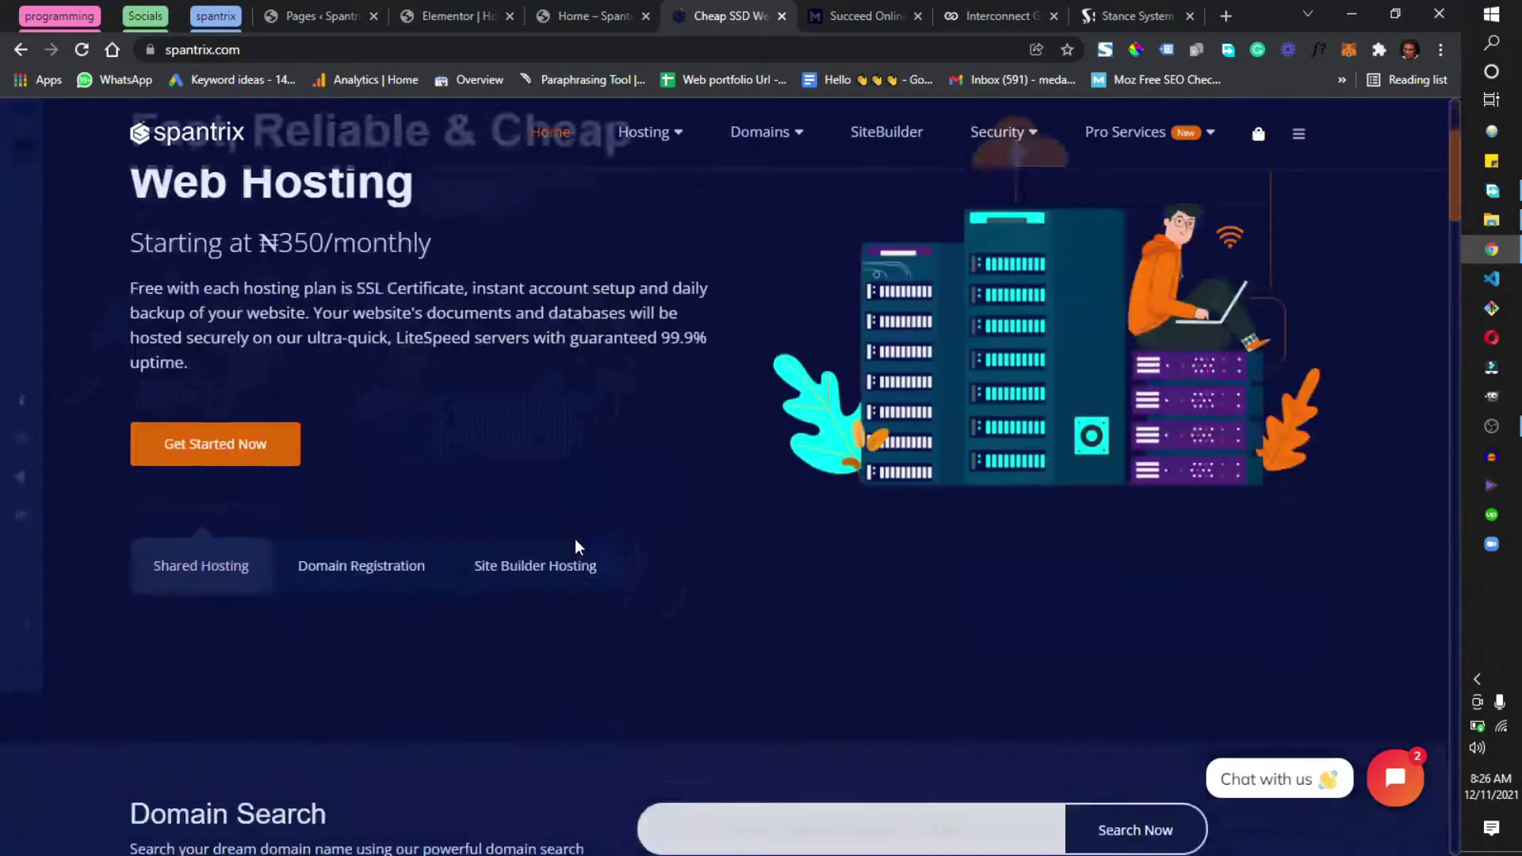
scroll(576, 542, "up", 5)
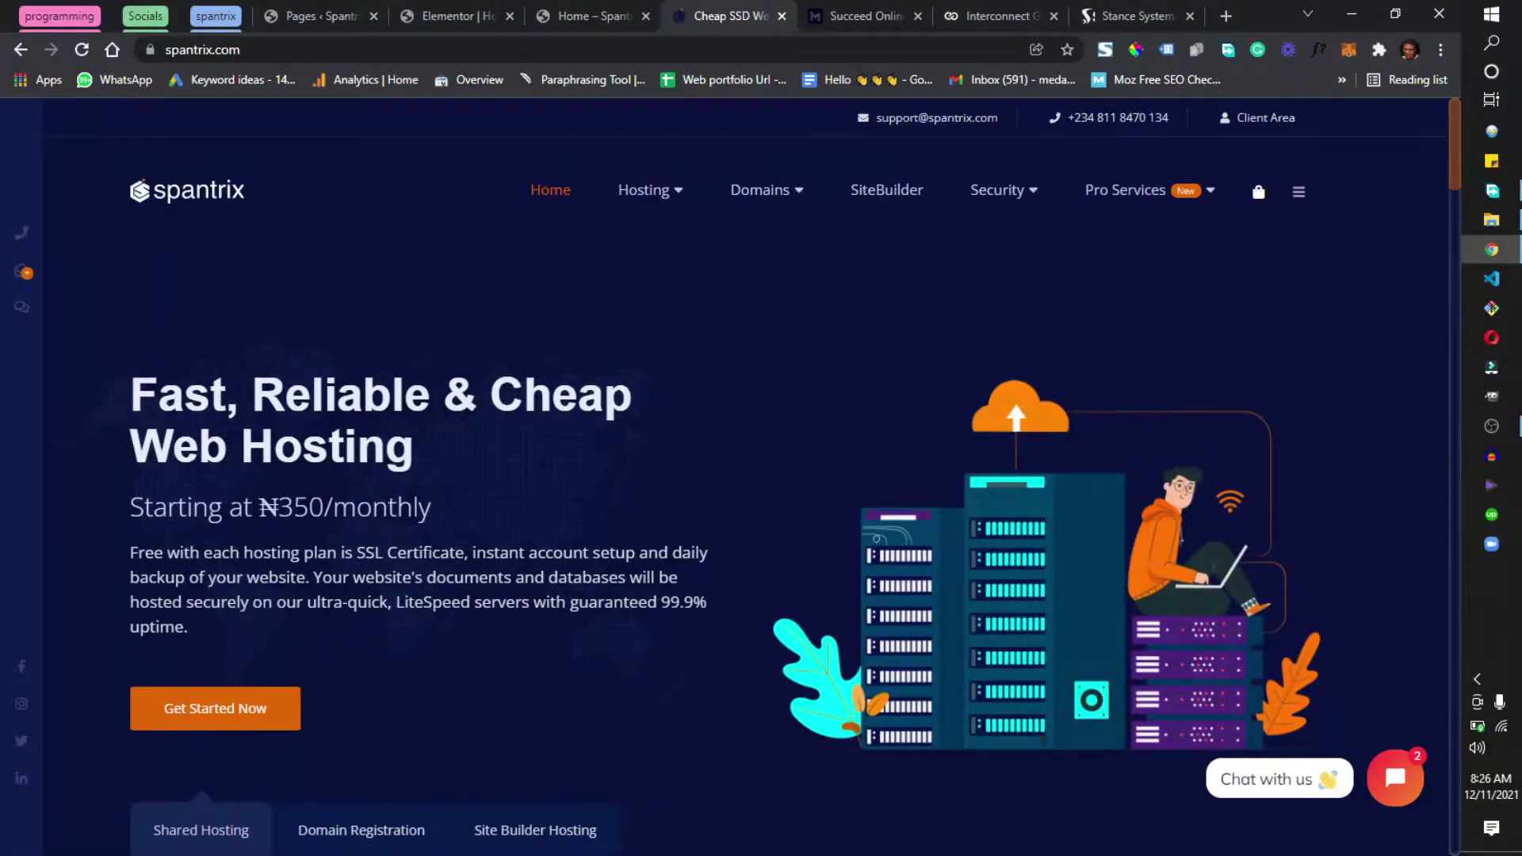
Step: Download the servers illustration from the Spantrix hero section to the Downloads folder as servers.webp
right_click(968, 500)
left_click(1035, 536)
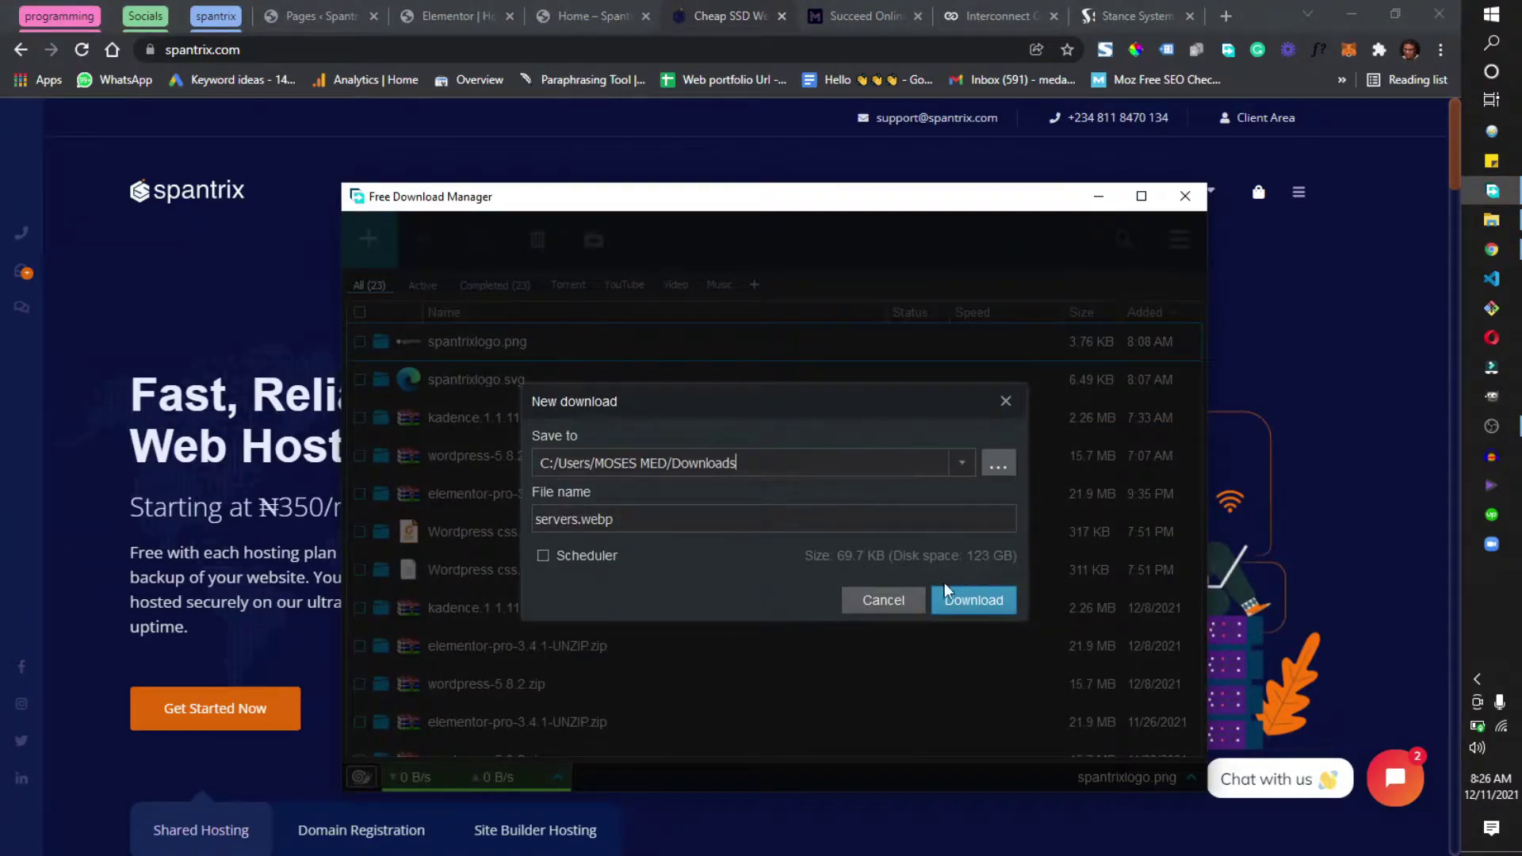
left_click(940, 601)
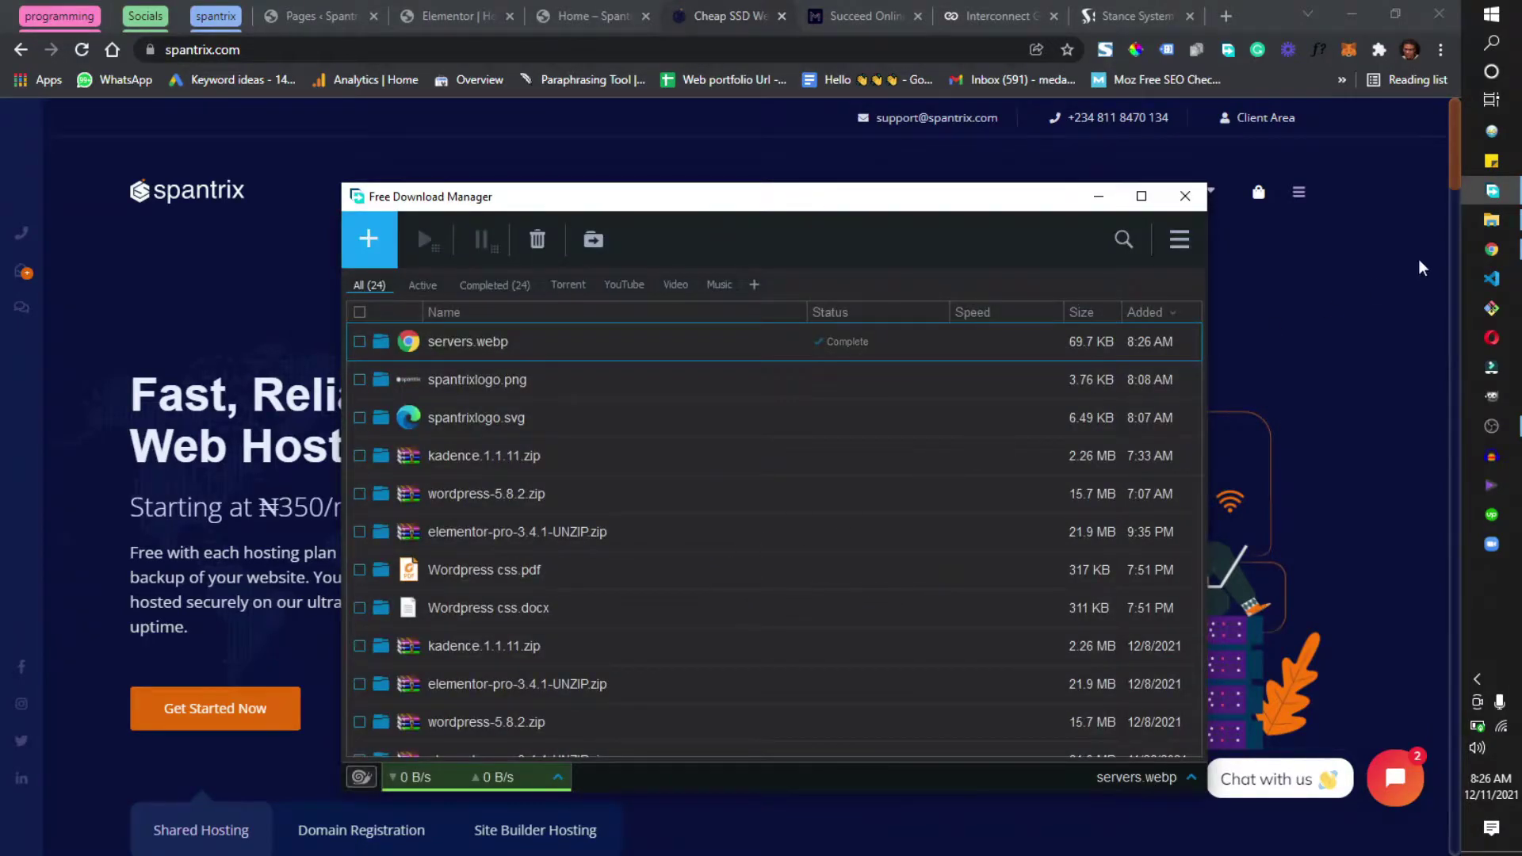
Step: Locate servers.webp in the Downloads folder in File Explorer and return to the Spantrix site in the browser
left_click(1491, 219)
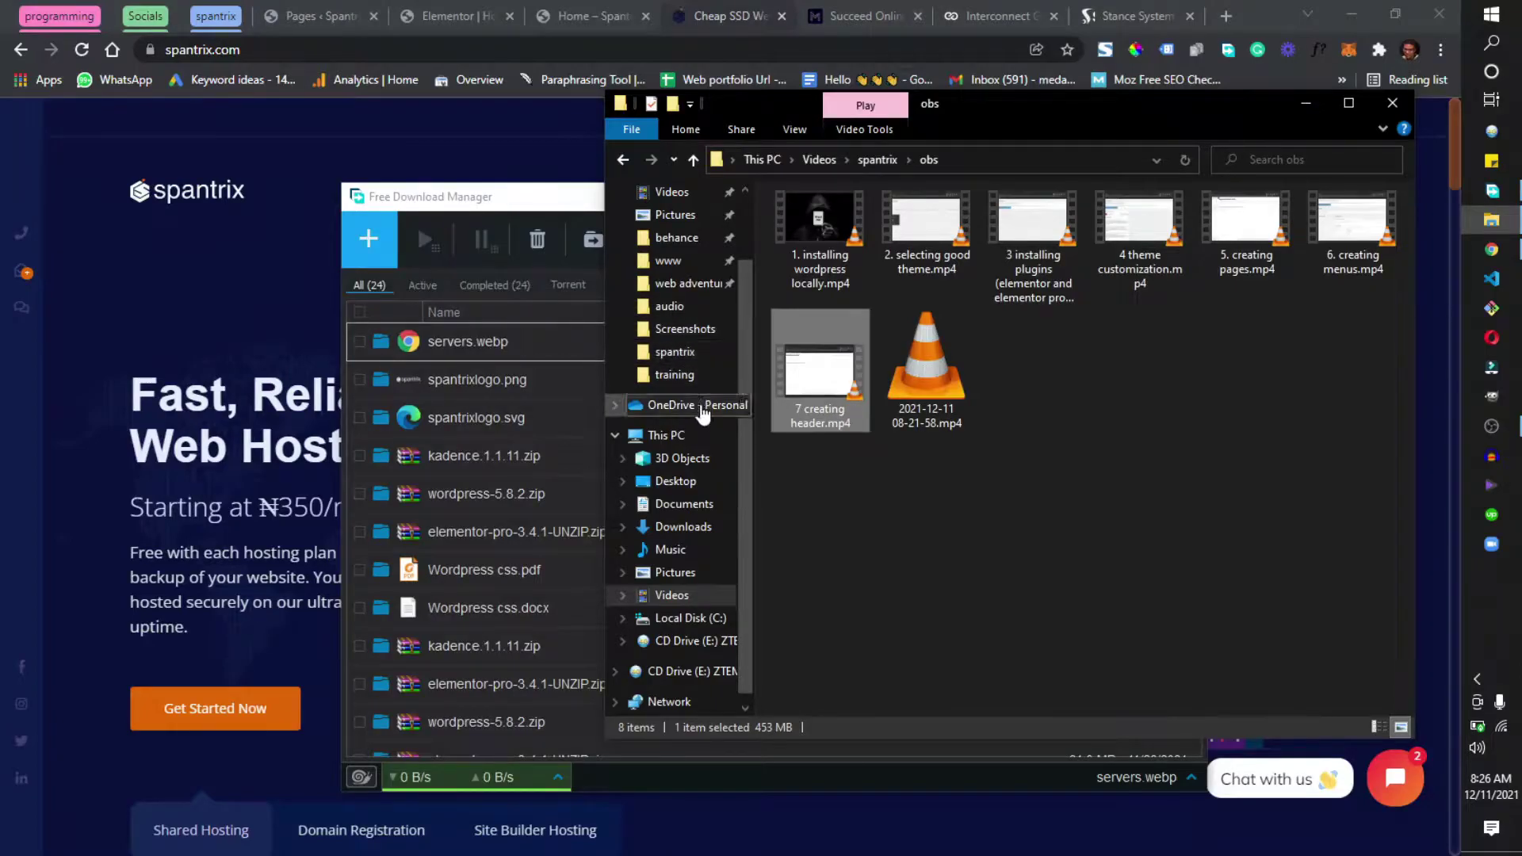
left_click(682, 526)
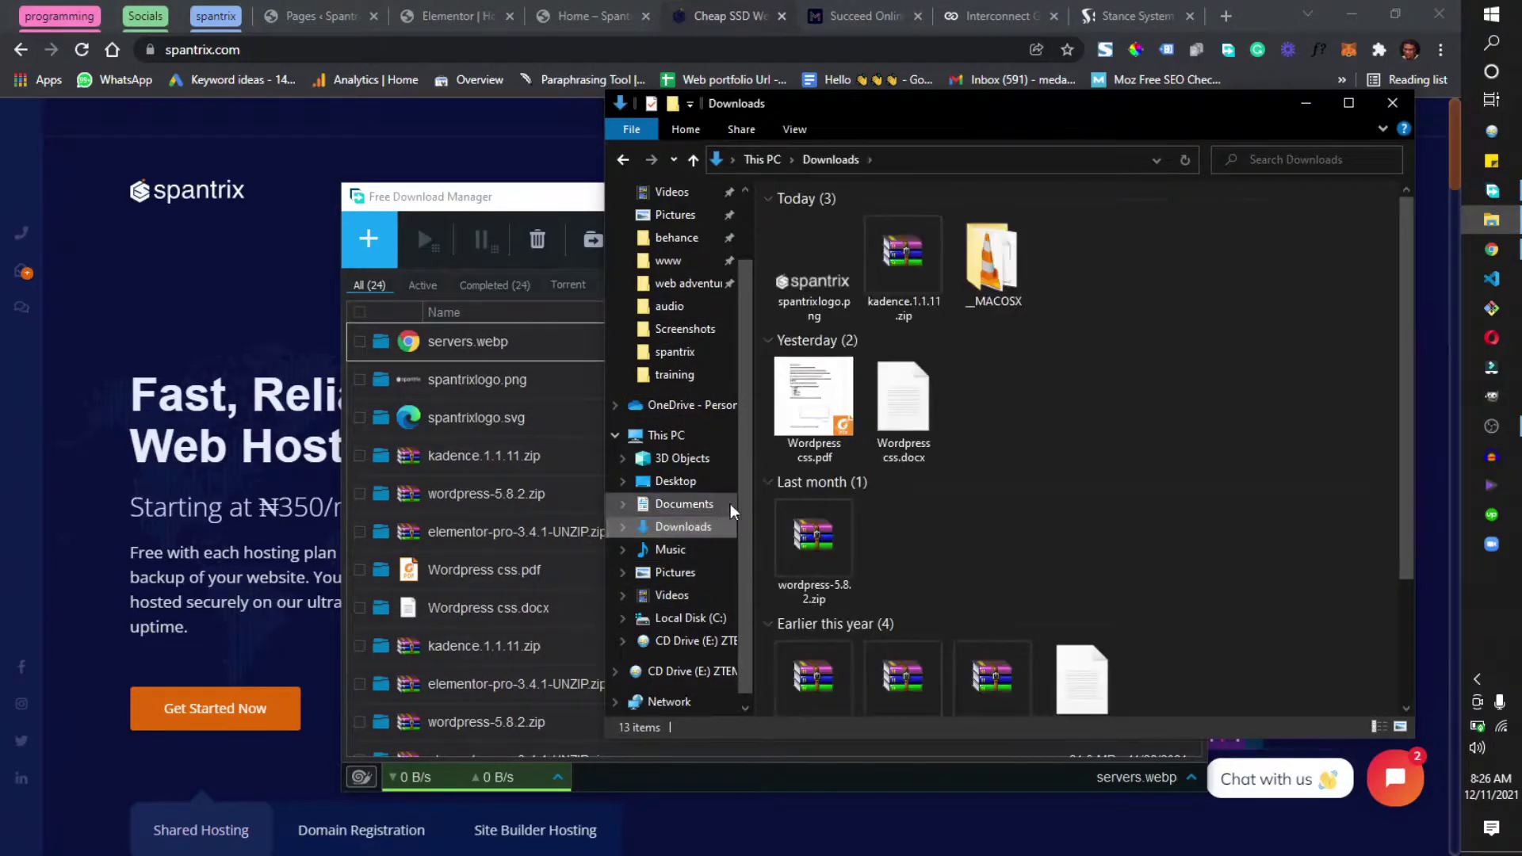
scroll(1046, 381, "down", 2)
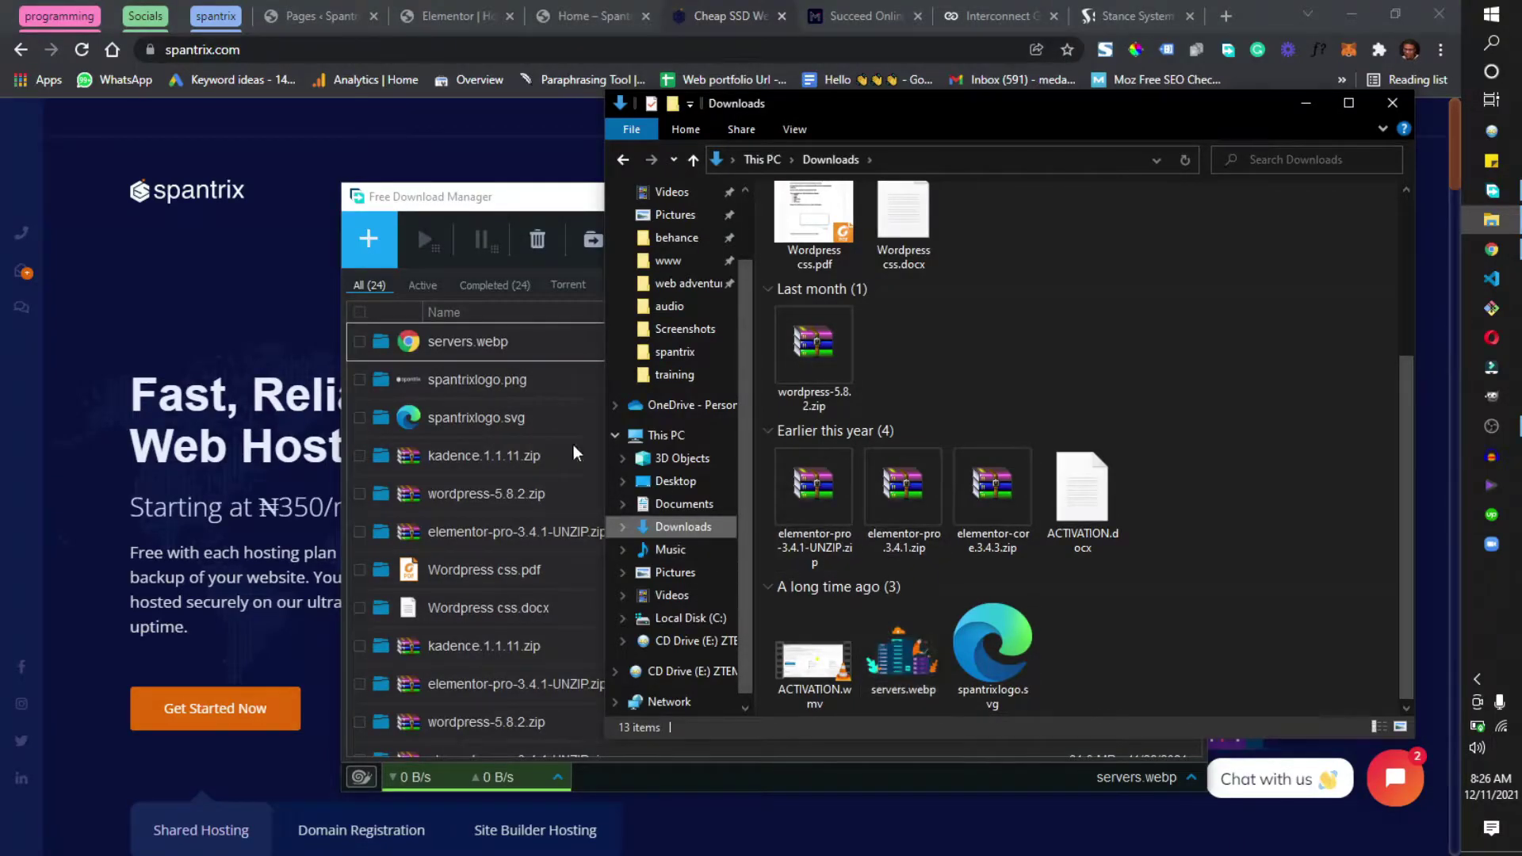
left_click(174, 325)
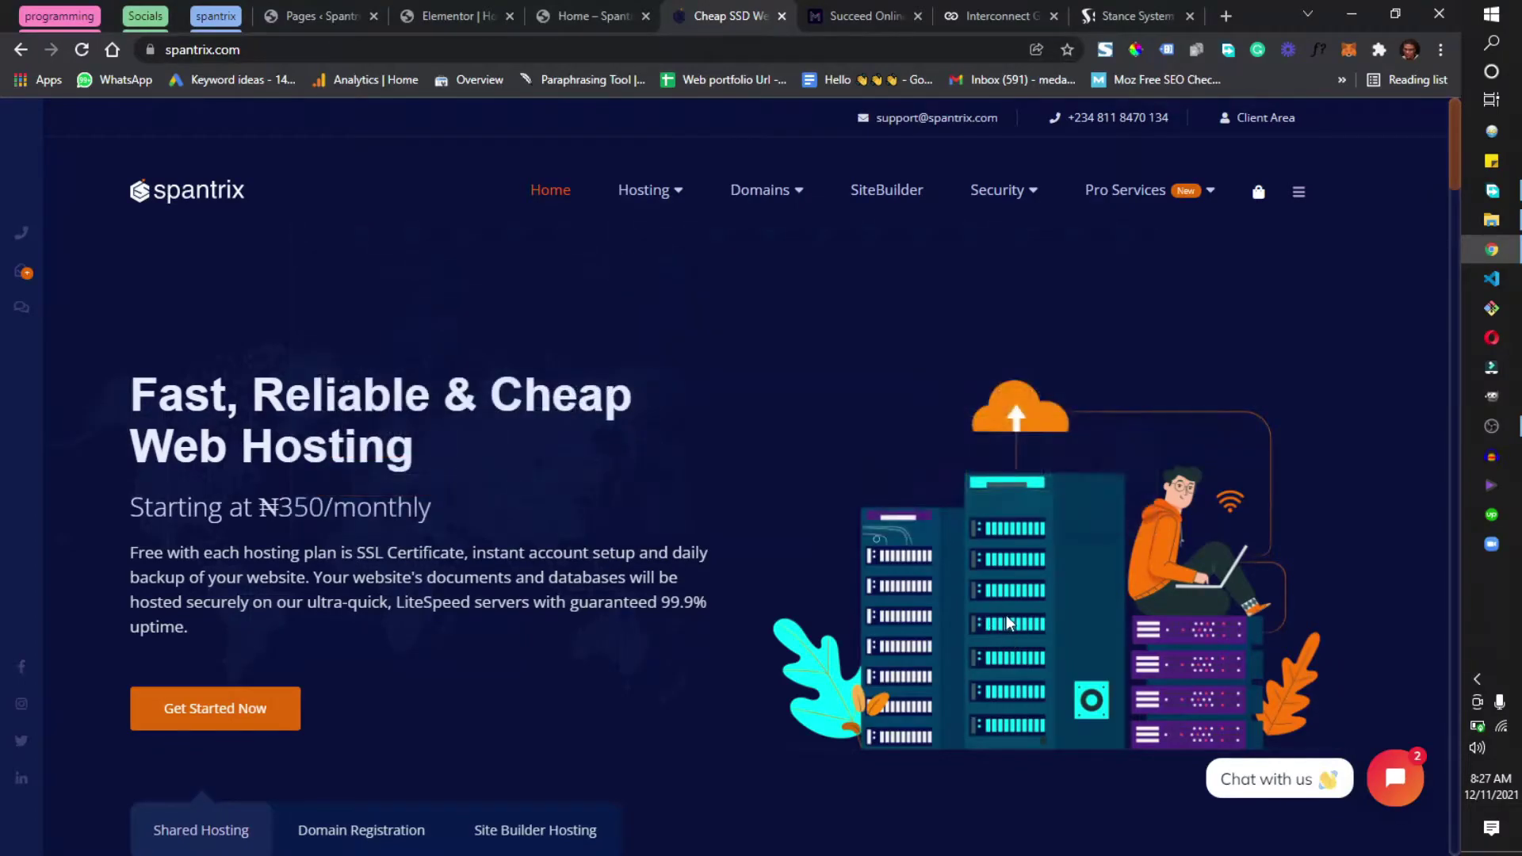
Step: Reorder the browser tabs so the Spantrix site sits directly beside the Elementor editor
left_click(590, 16)
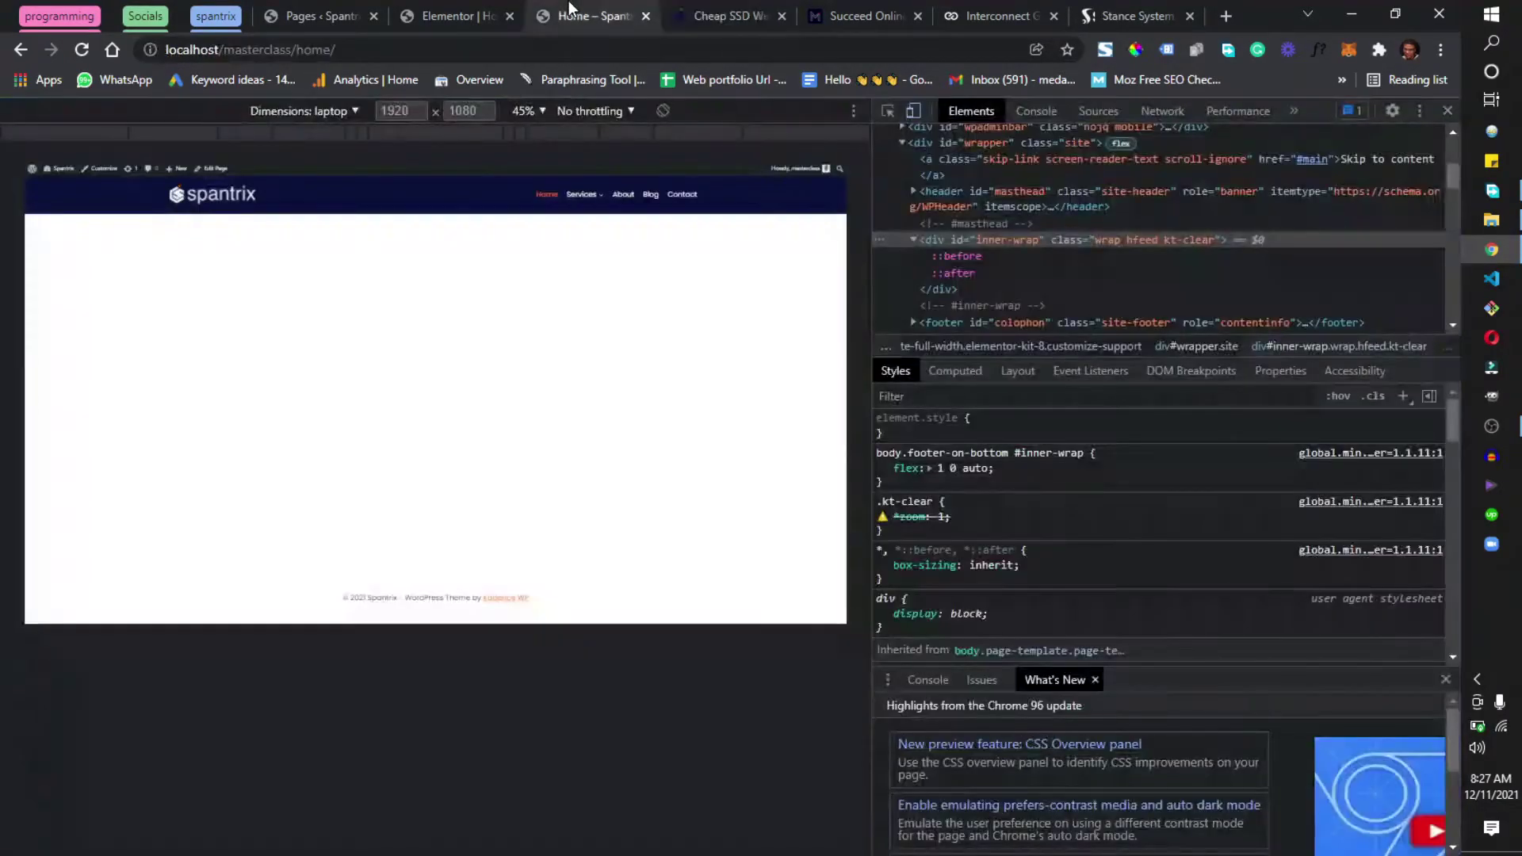
left_click(460, 15)
left_click_drag(736, 15, 594, 14)
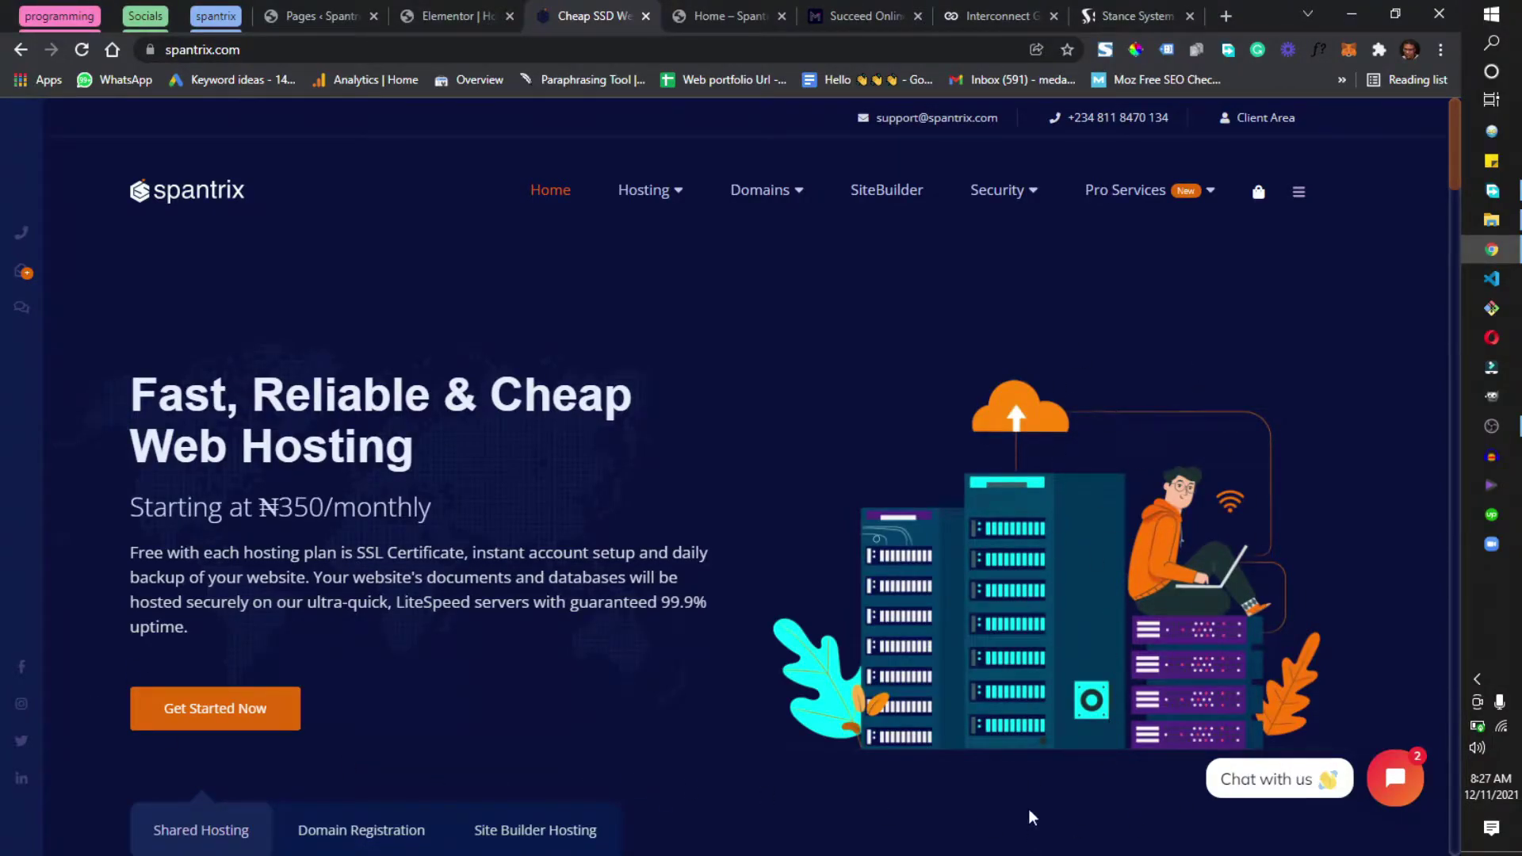
Step: Add a section with two equal columns to the Home page in Elementor, using the Spantrix hero section as reference
left_click(464, 16)
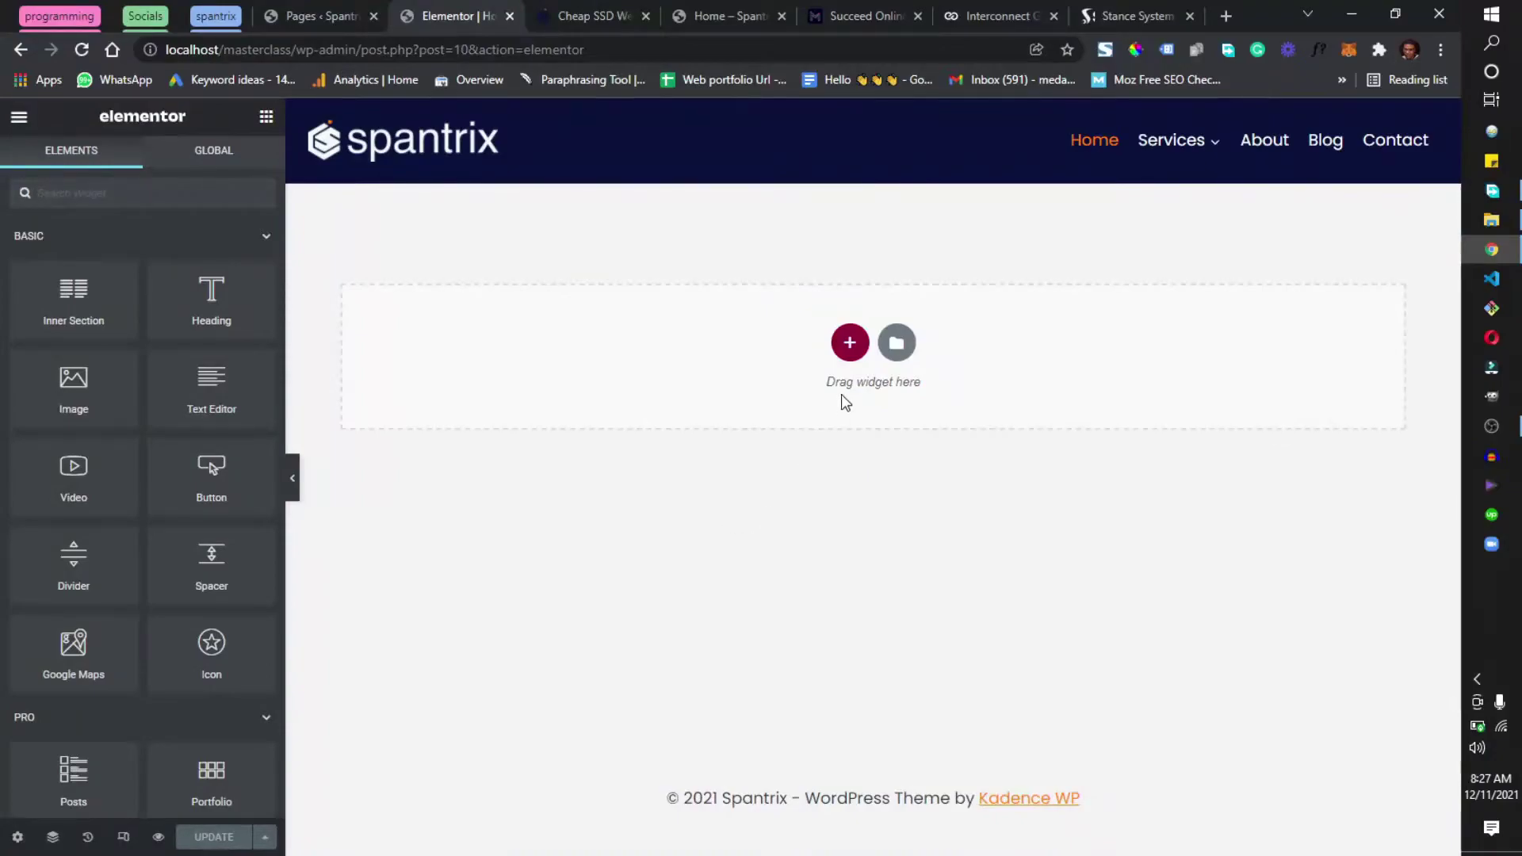
left_click(849, 342)
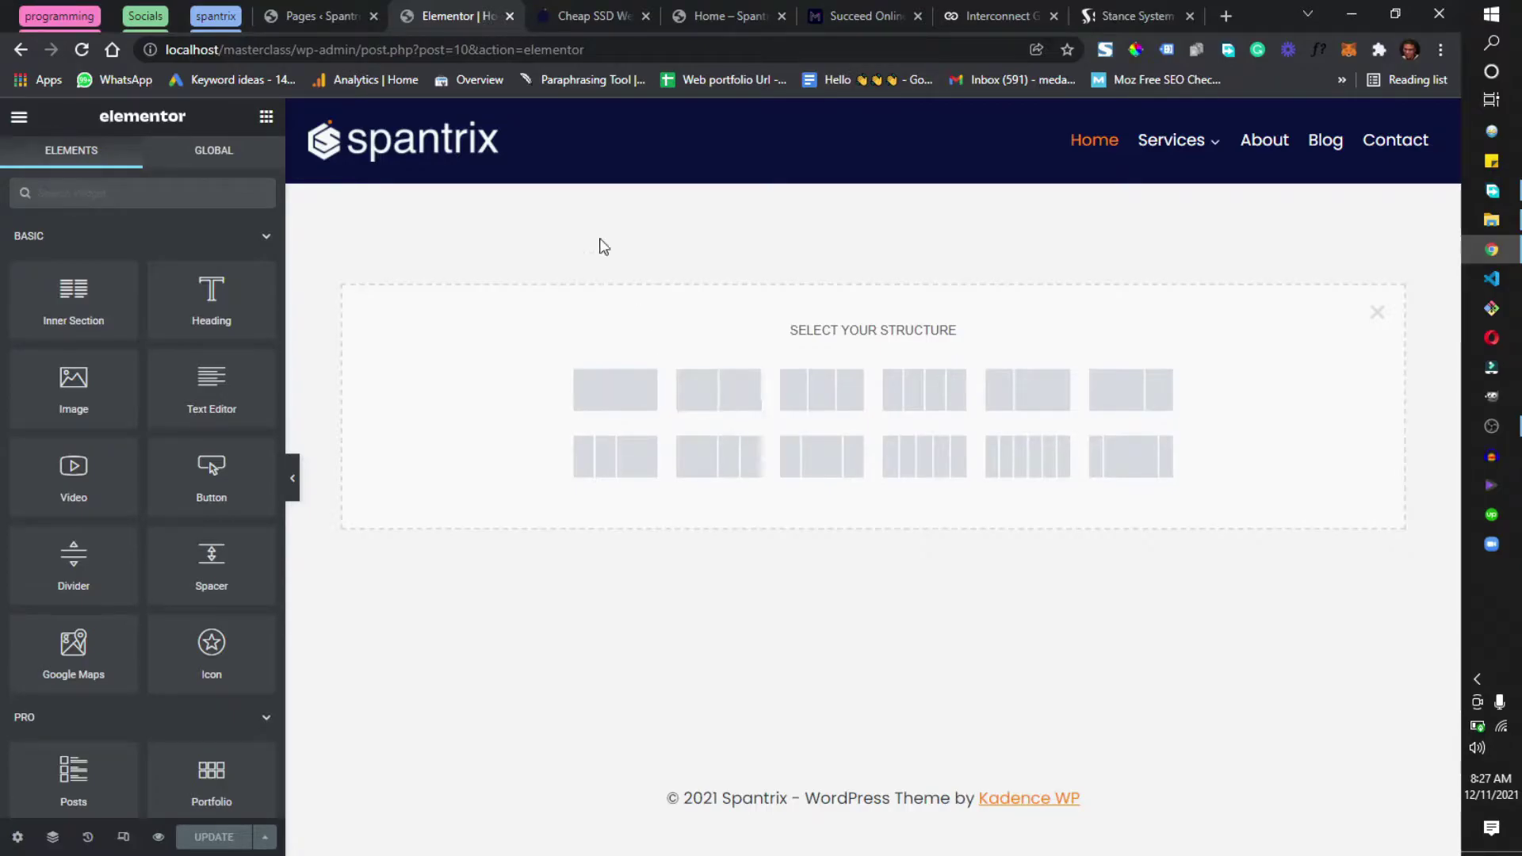
left_click(588, 17)
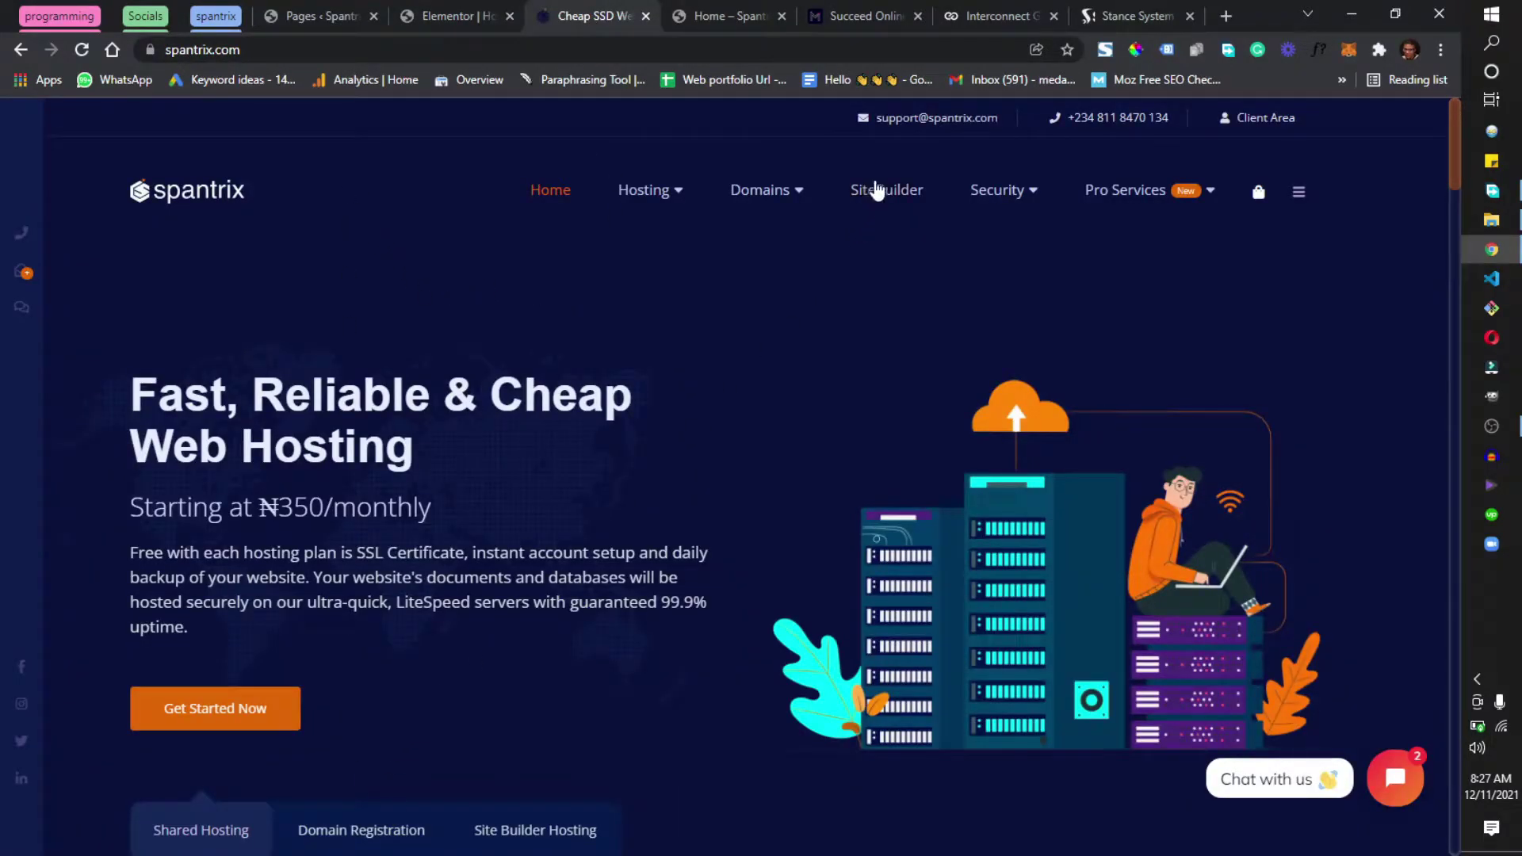
left_click(445, 14)
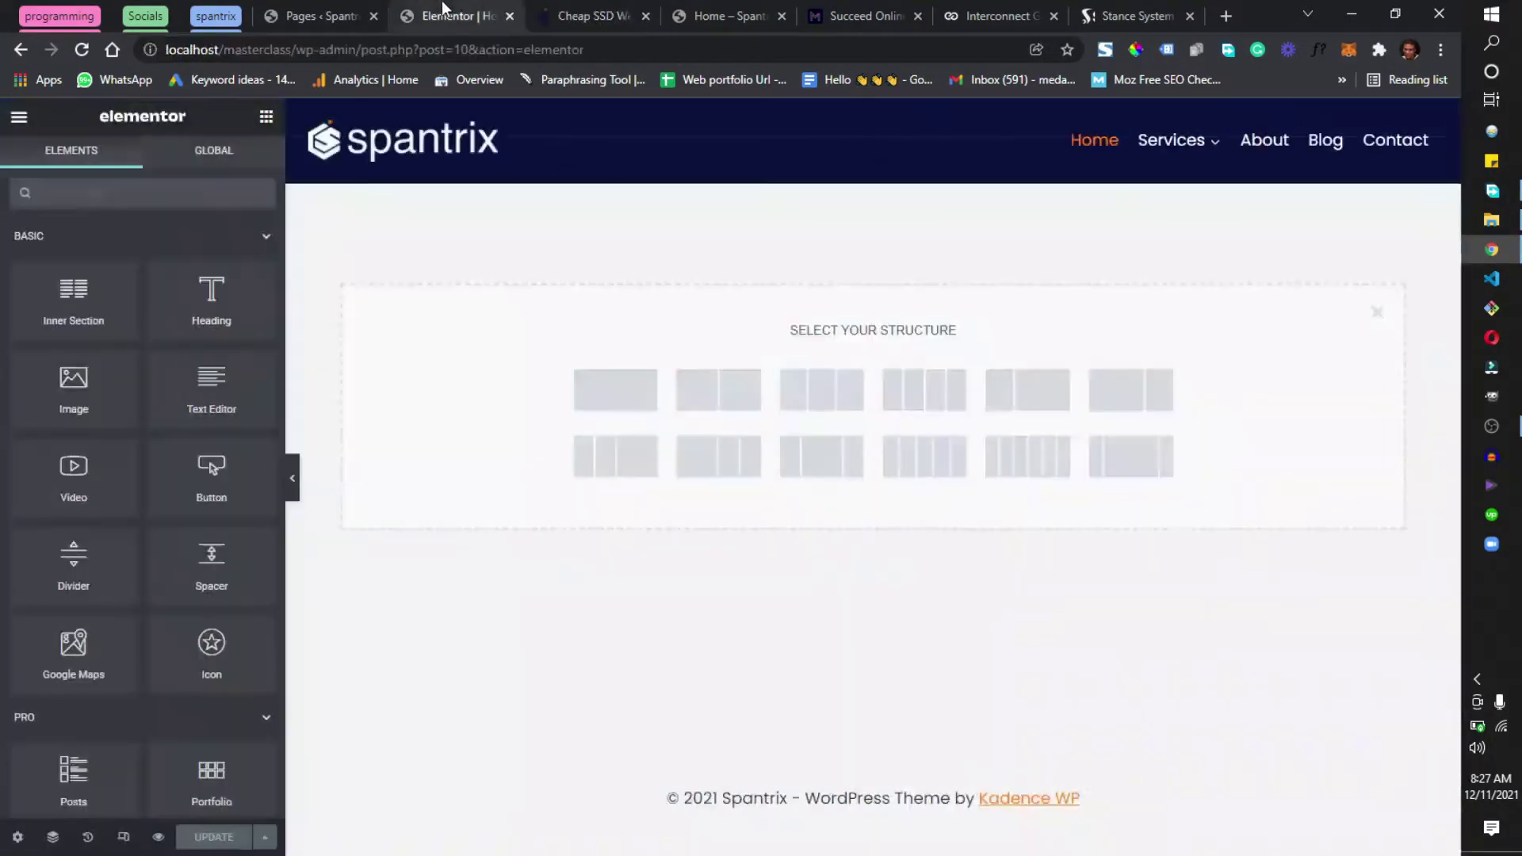
left_click(724, 396)
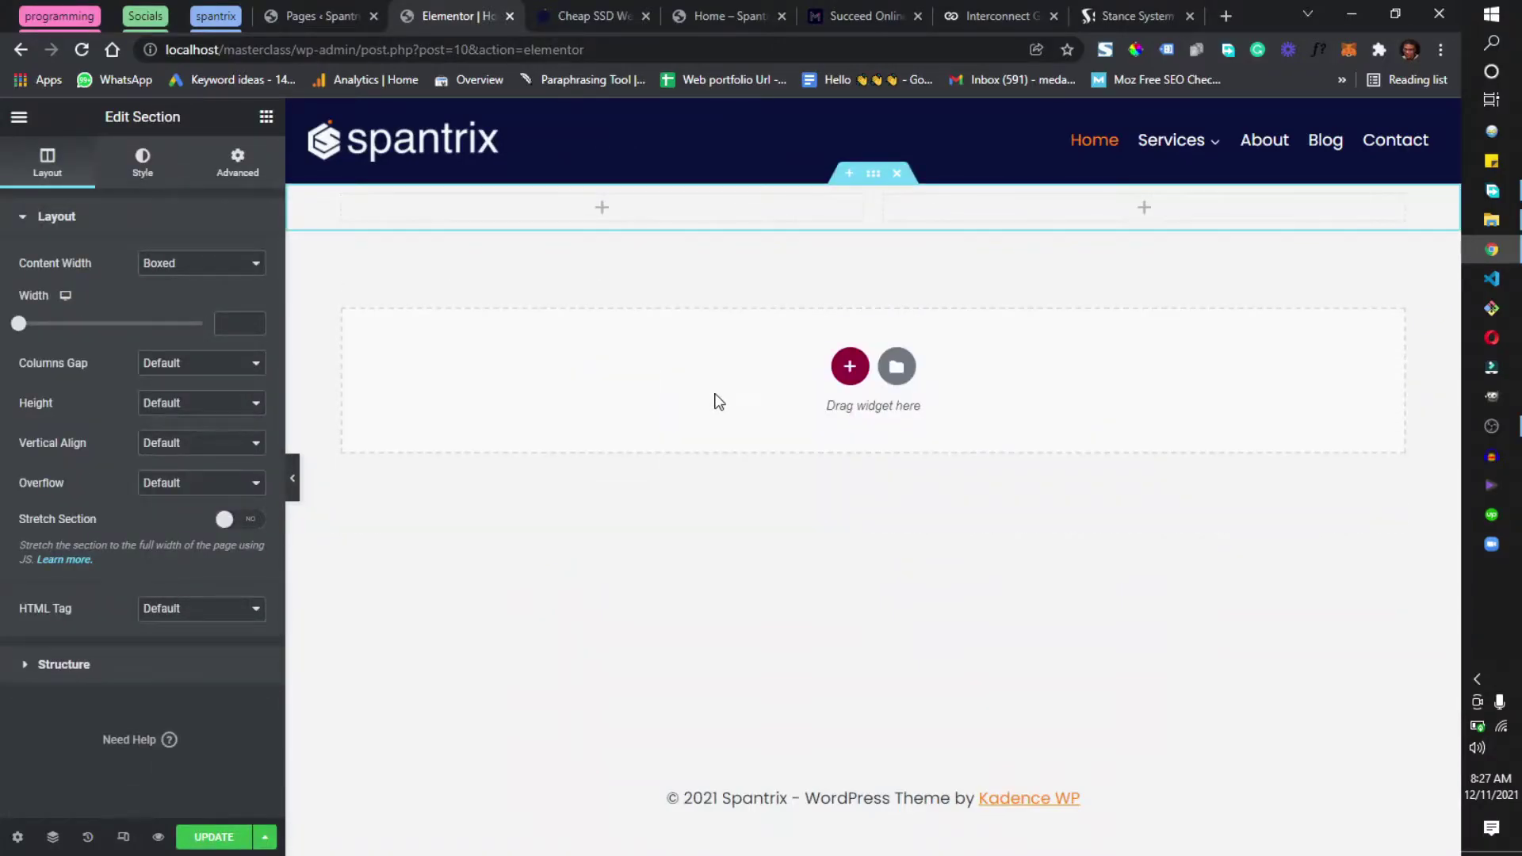
left_click(590, 1)
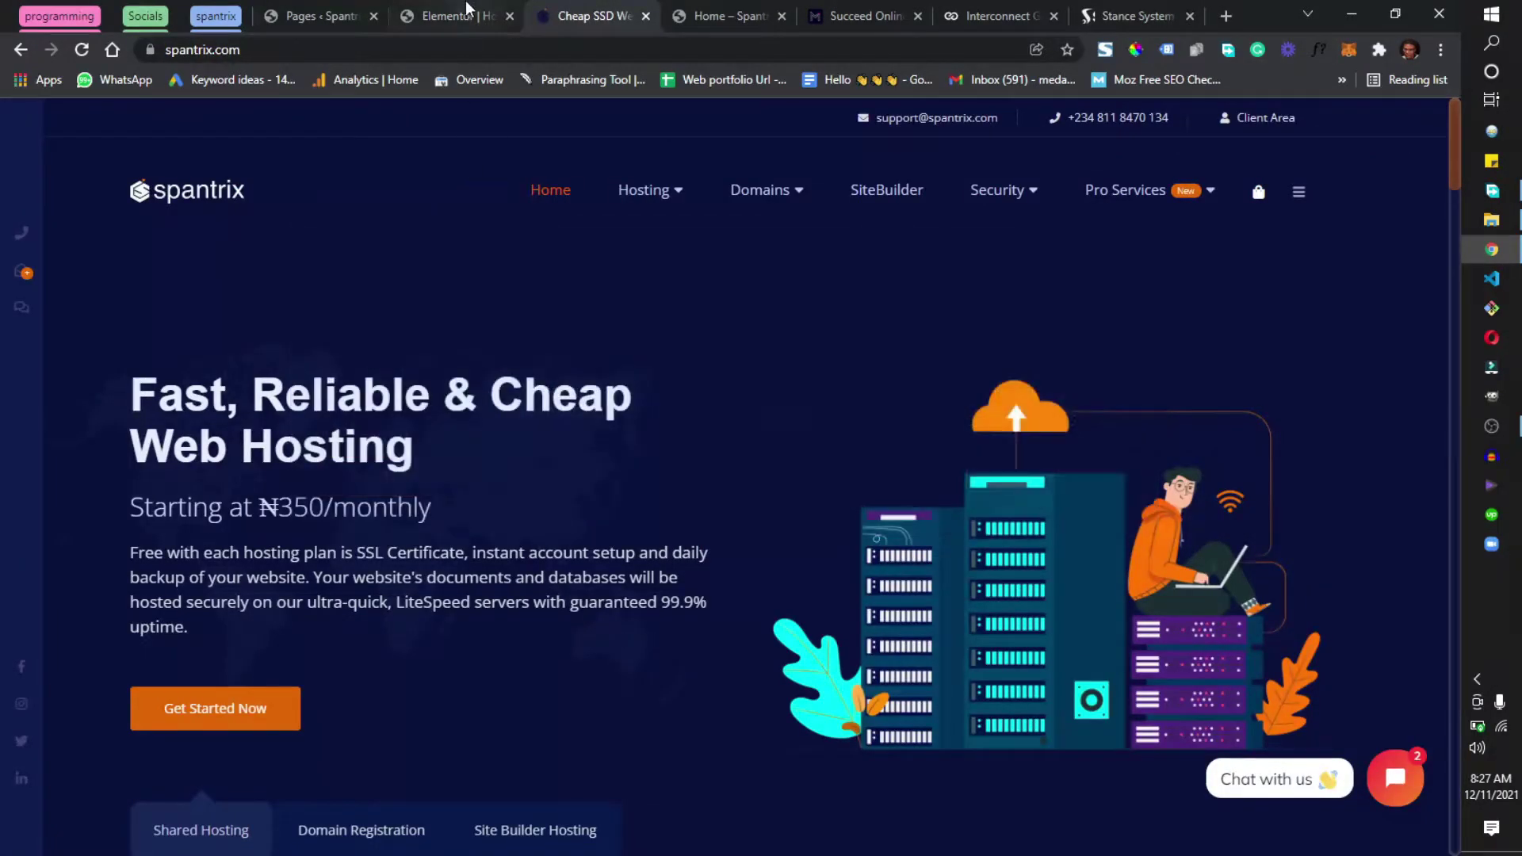
key("ctrl+shift+Tab")
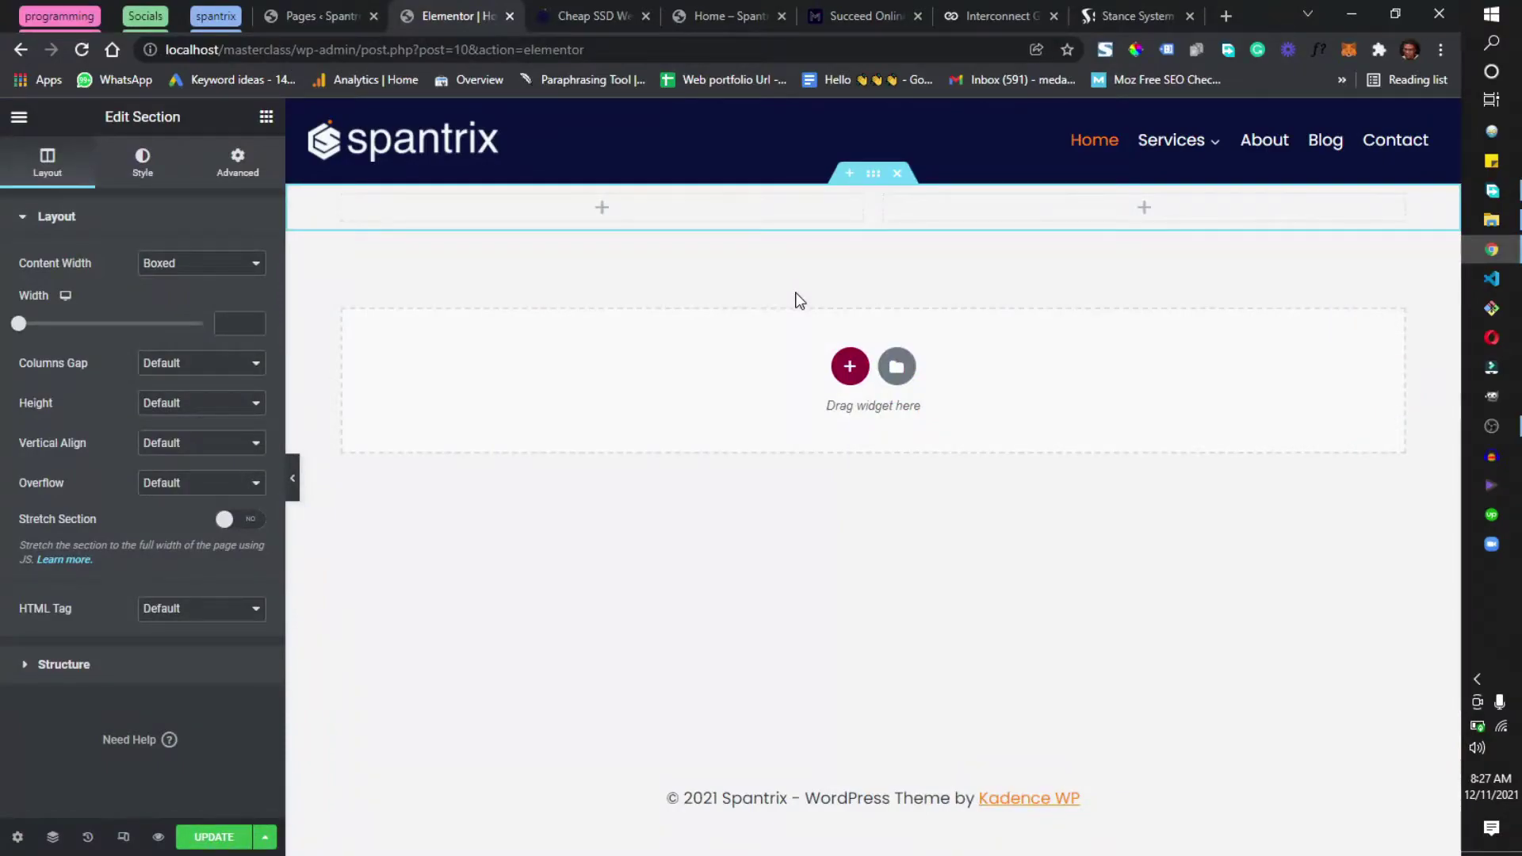
Step: Unlink the two-column section's padding values and set its top and bottom padding to 100 px each
left_click(879, 187)
left_click(248, 179)
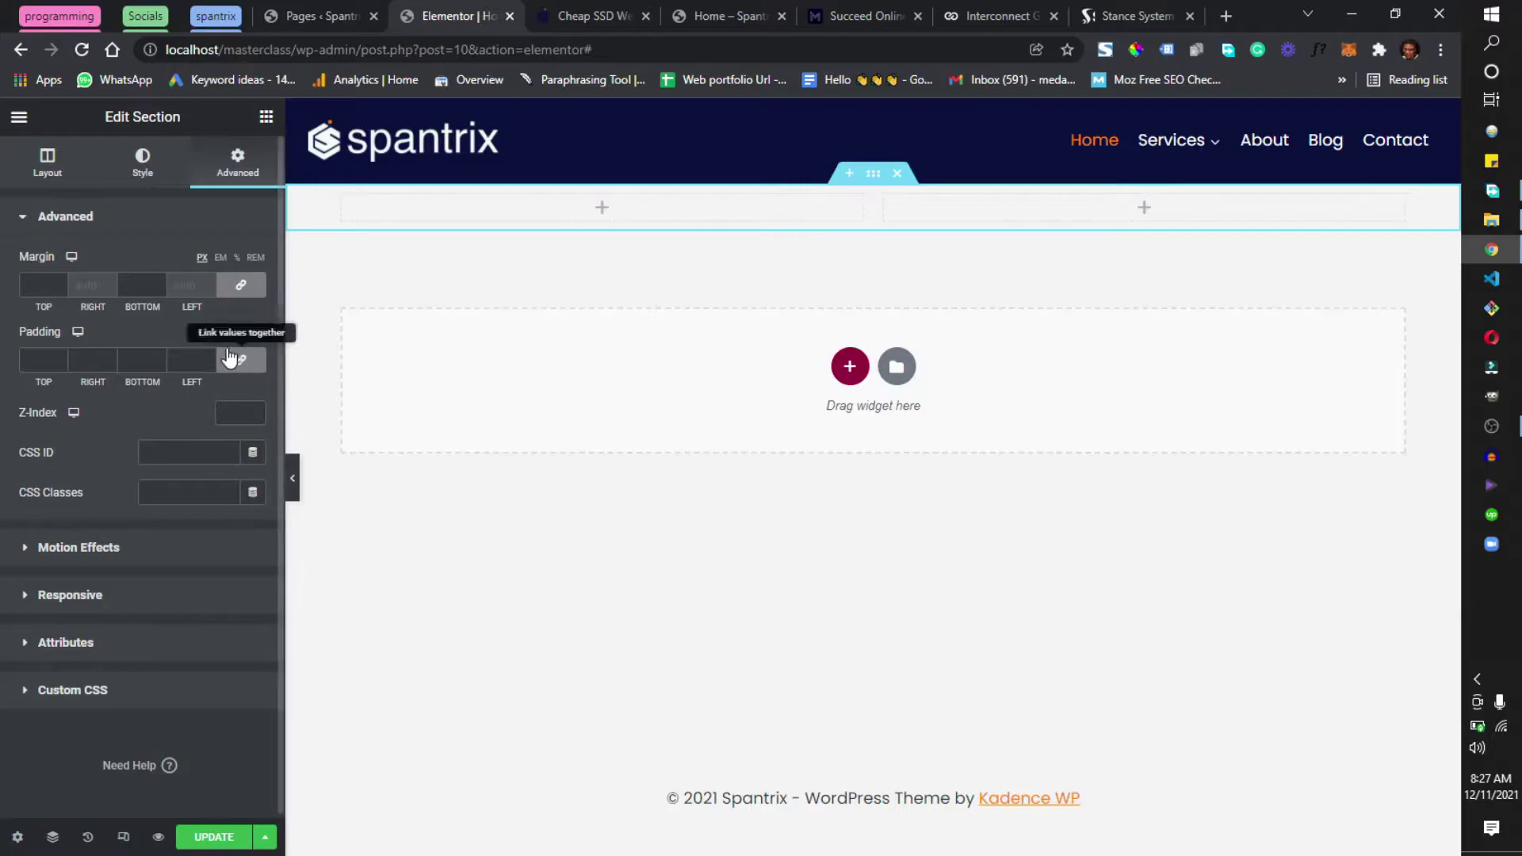
left_click(230, 364)
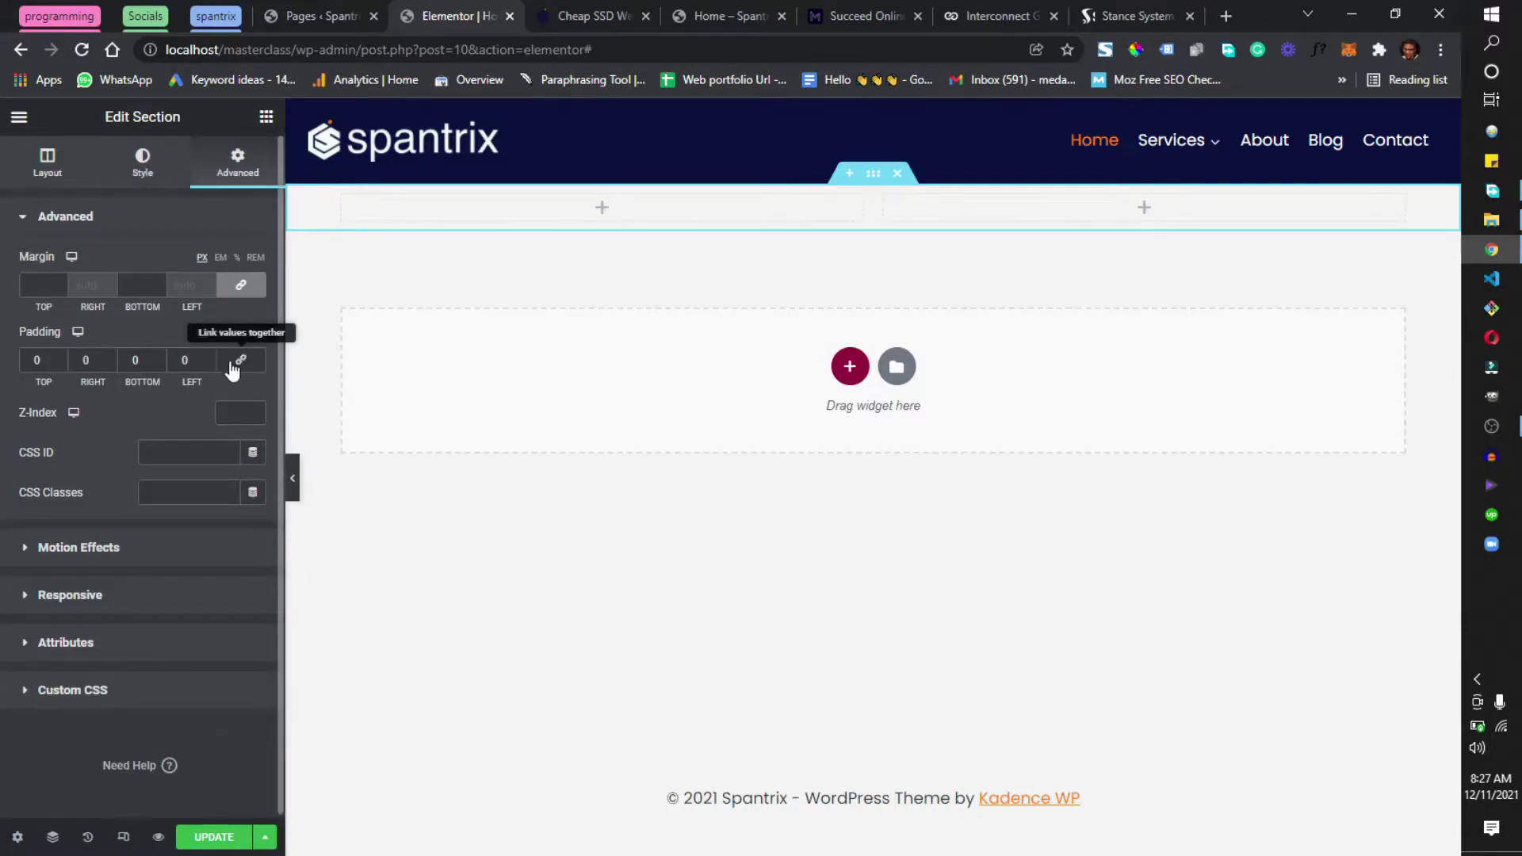
left_click(34, 360)
type("1000")
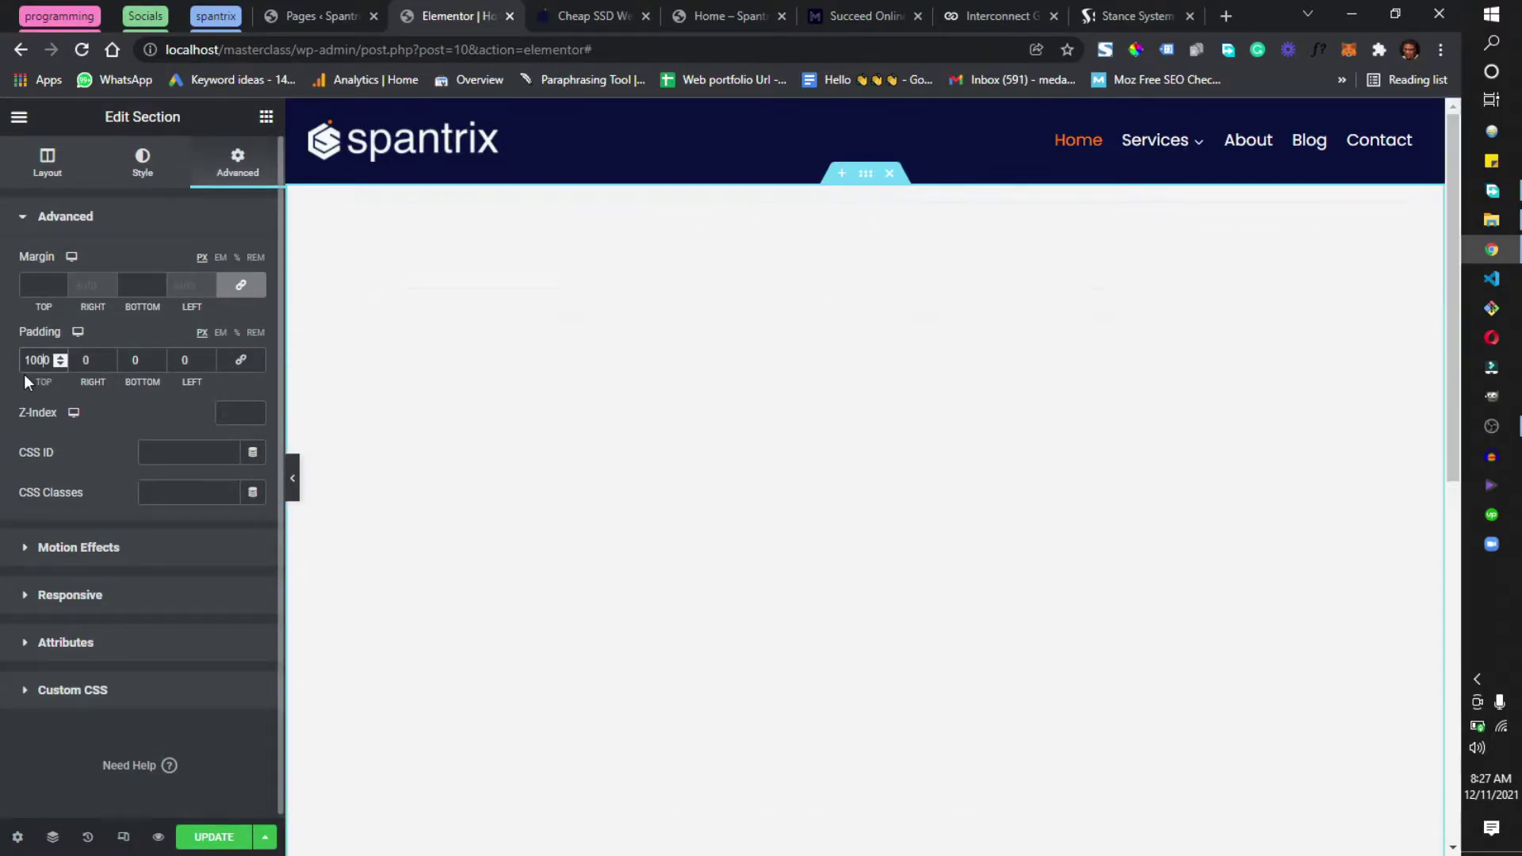
key("BackSpace")
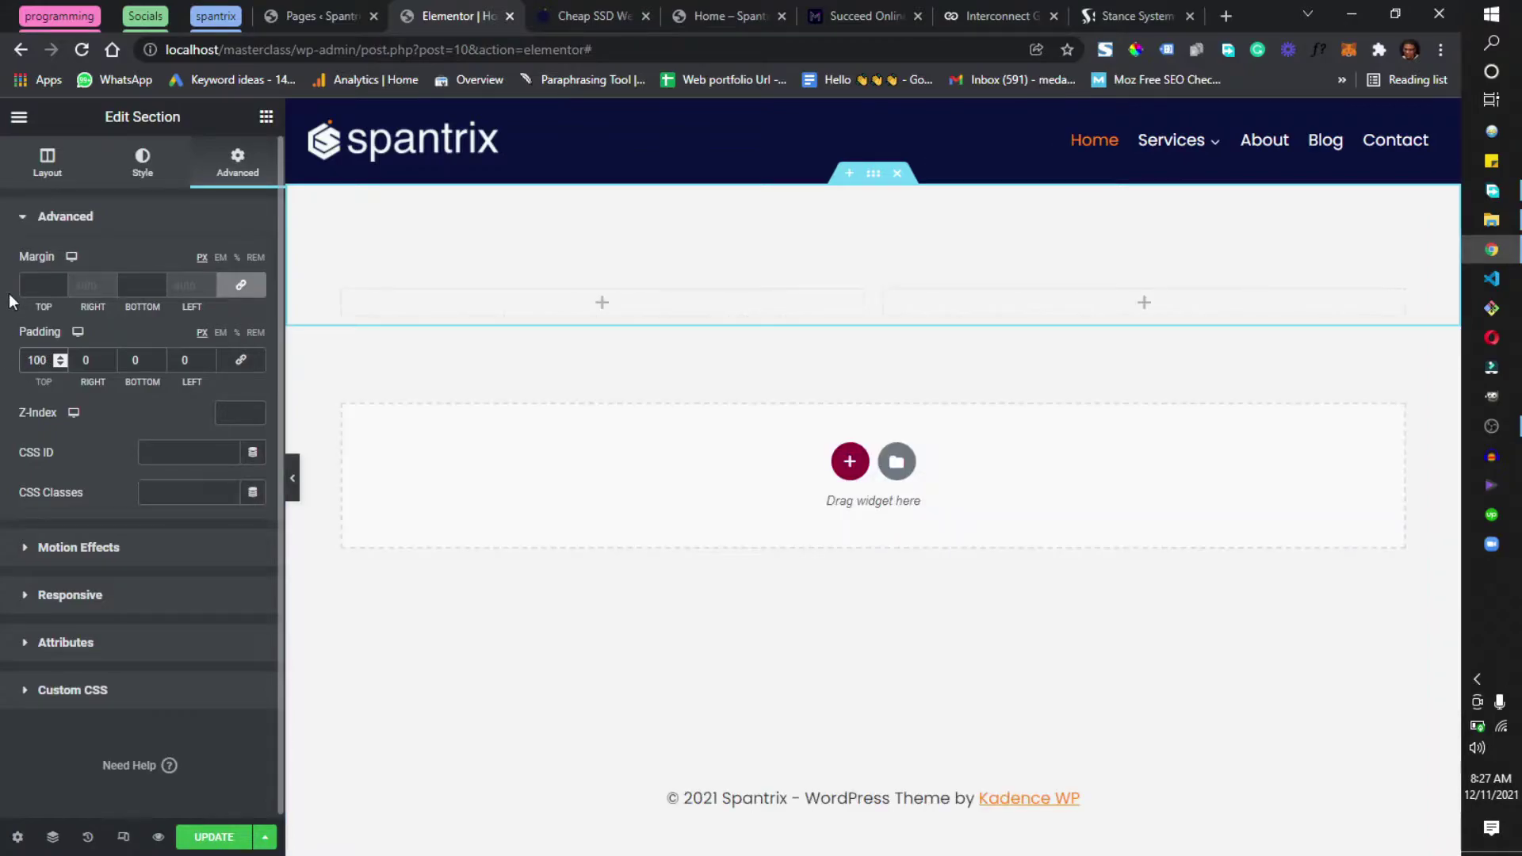
left_click(137, 361)
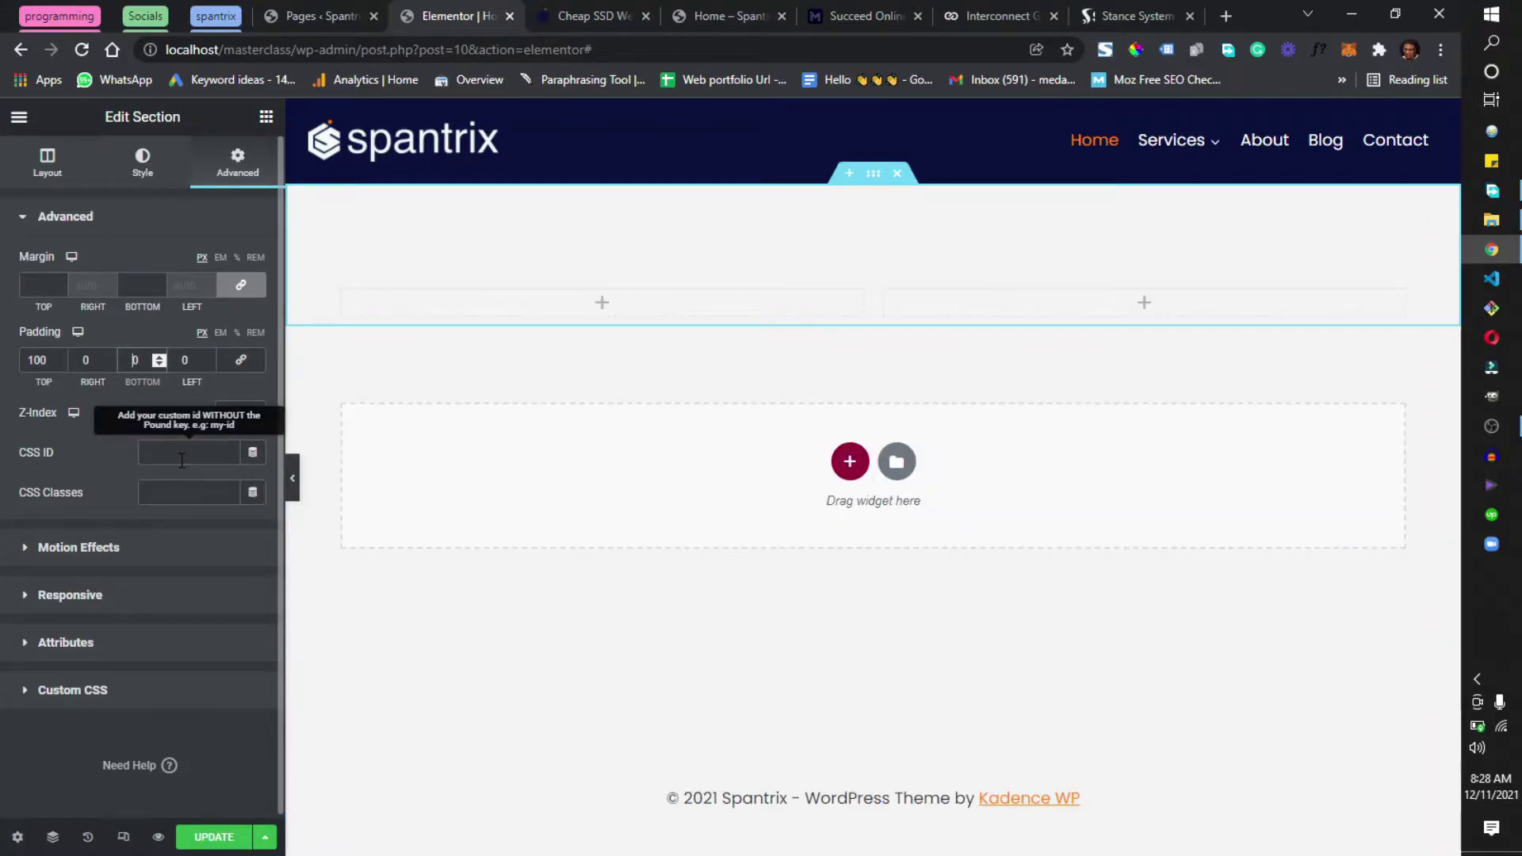
type("1000")
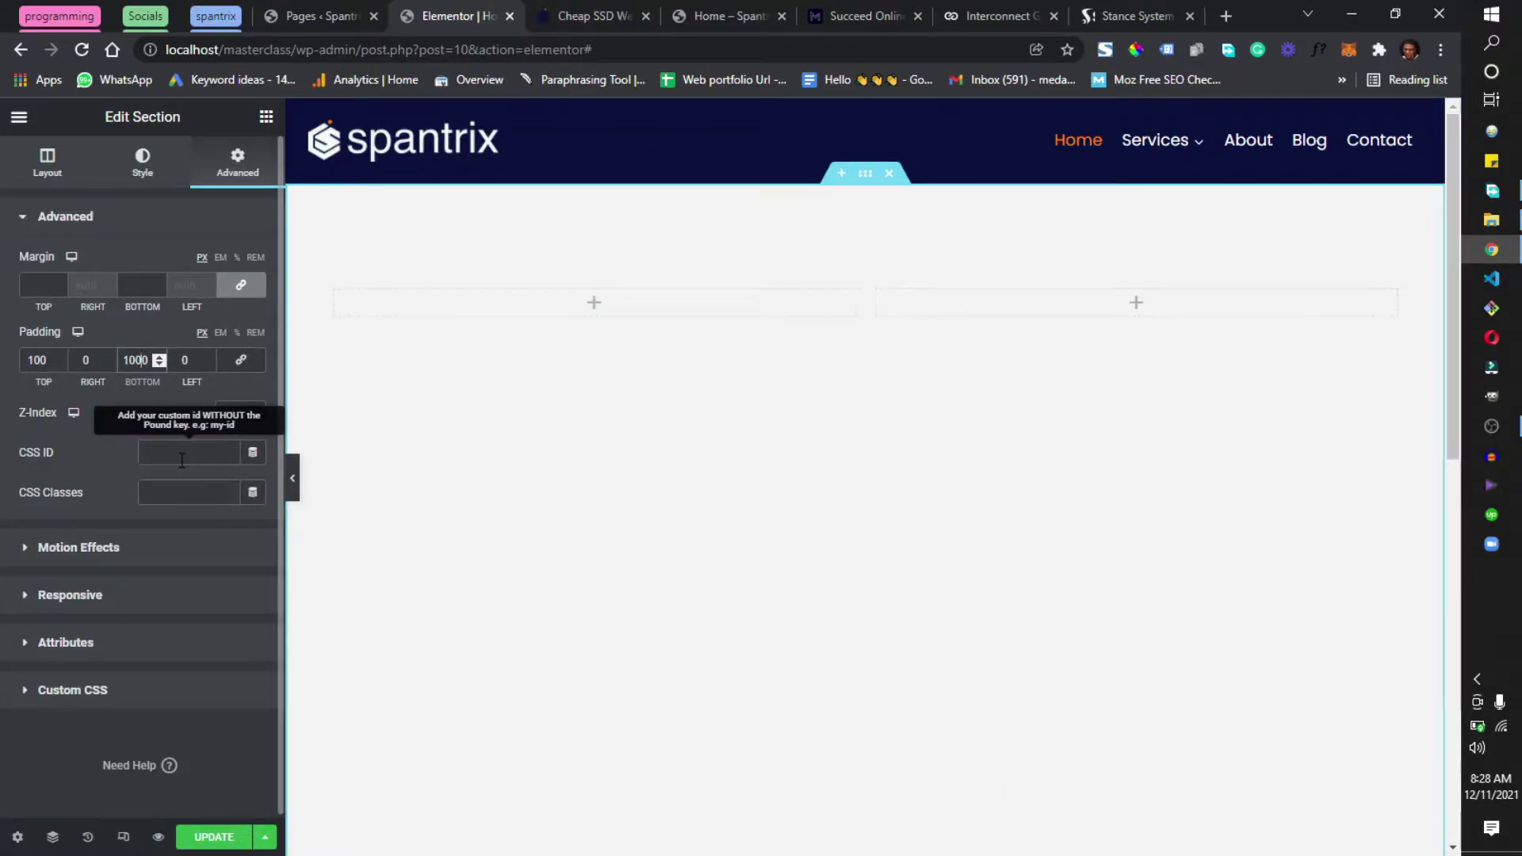
key("BackSpace")
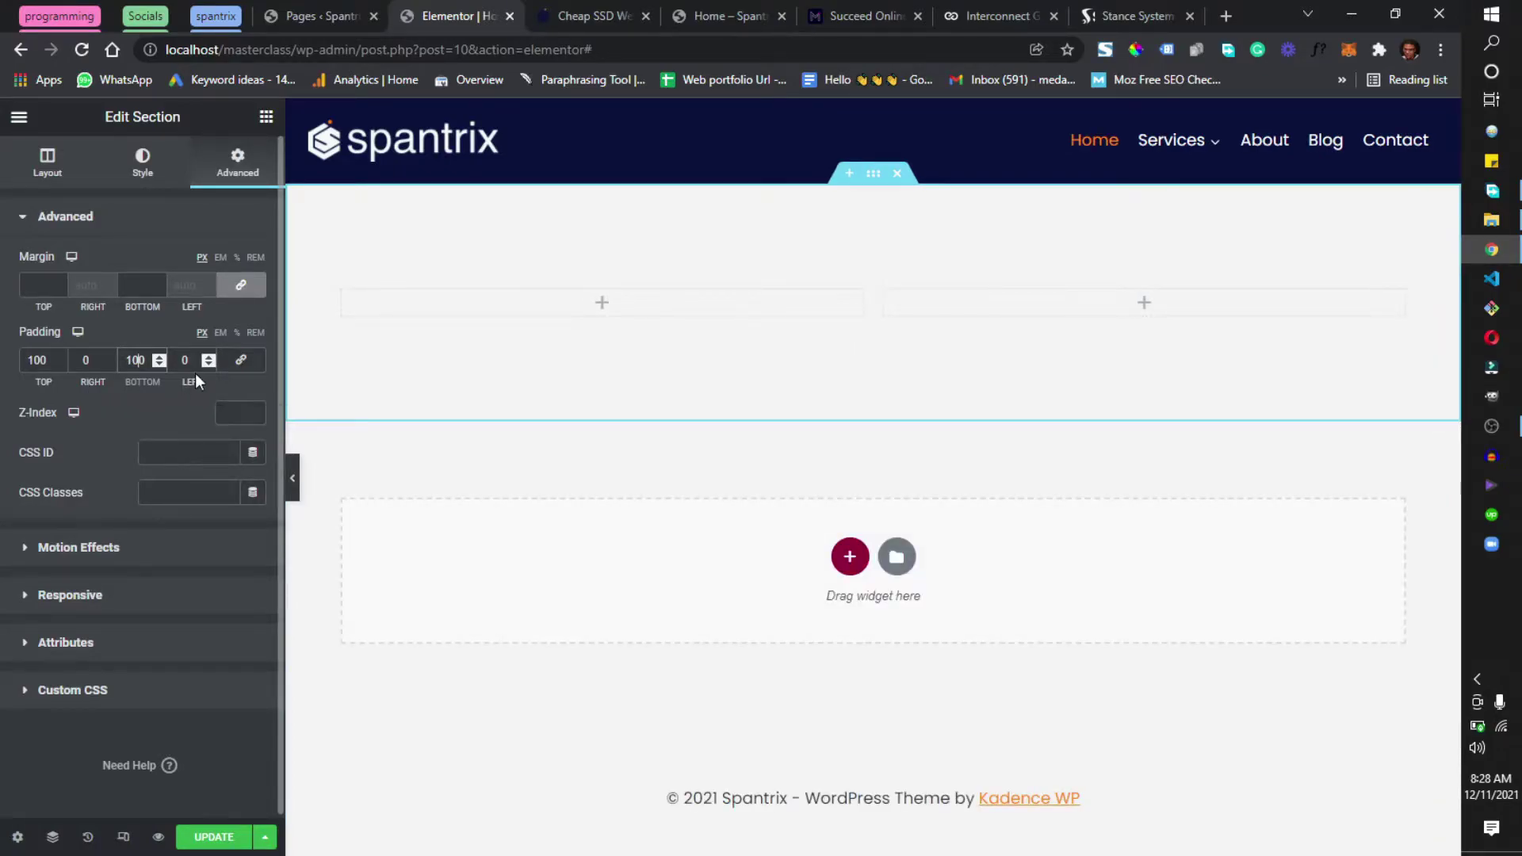
Step: Set the two-column section's background type to Classic
left_click(148, 179)
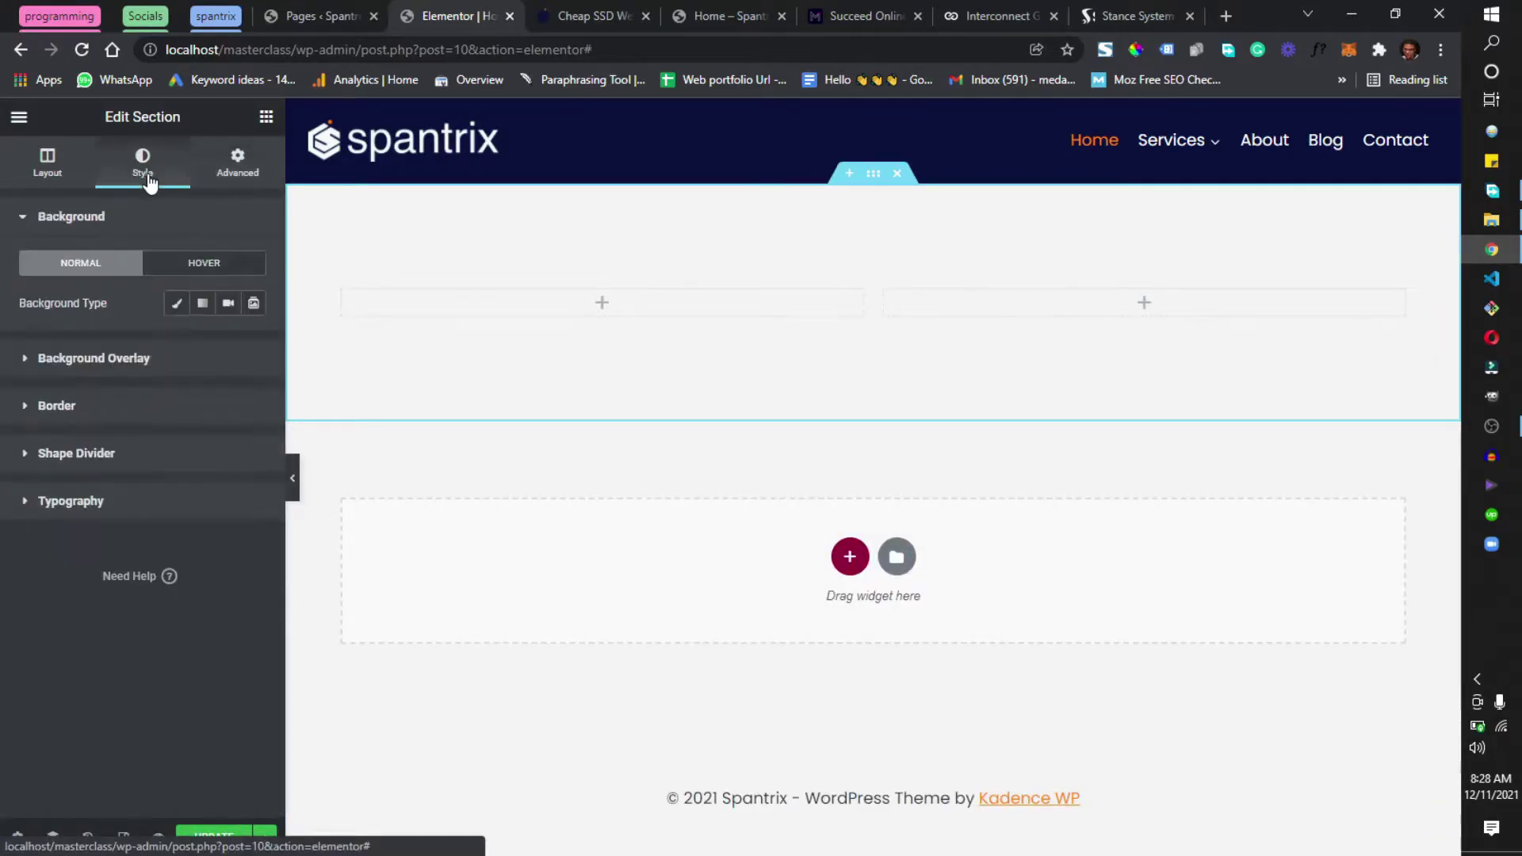
left_click(176, 311)
left_click(177, 305)
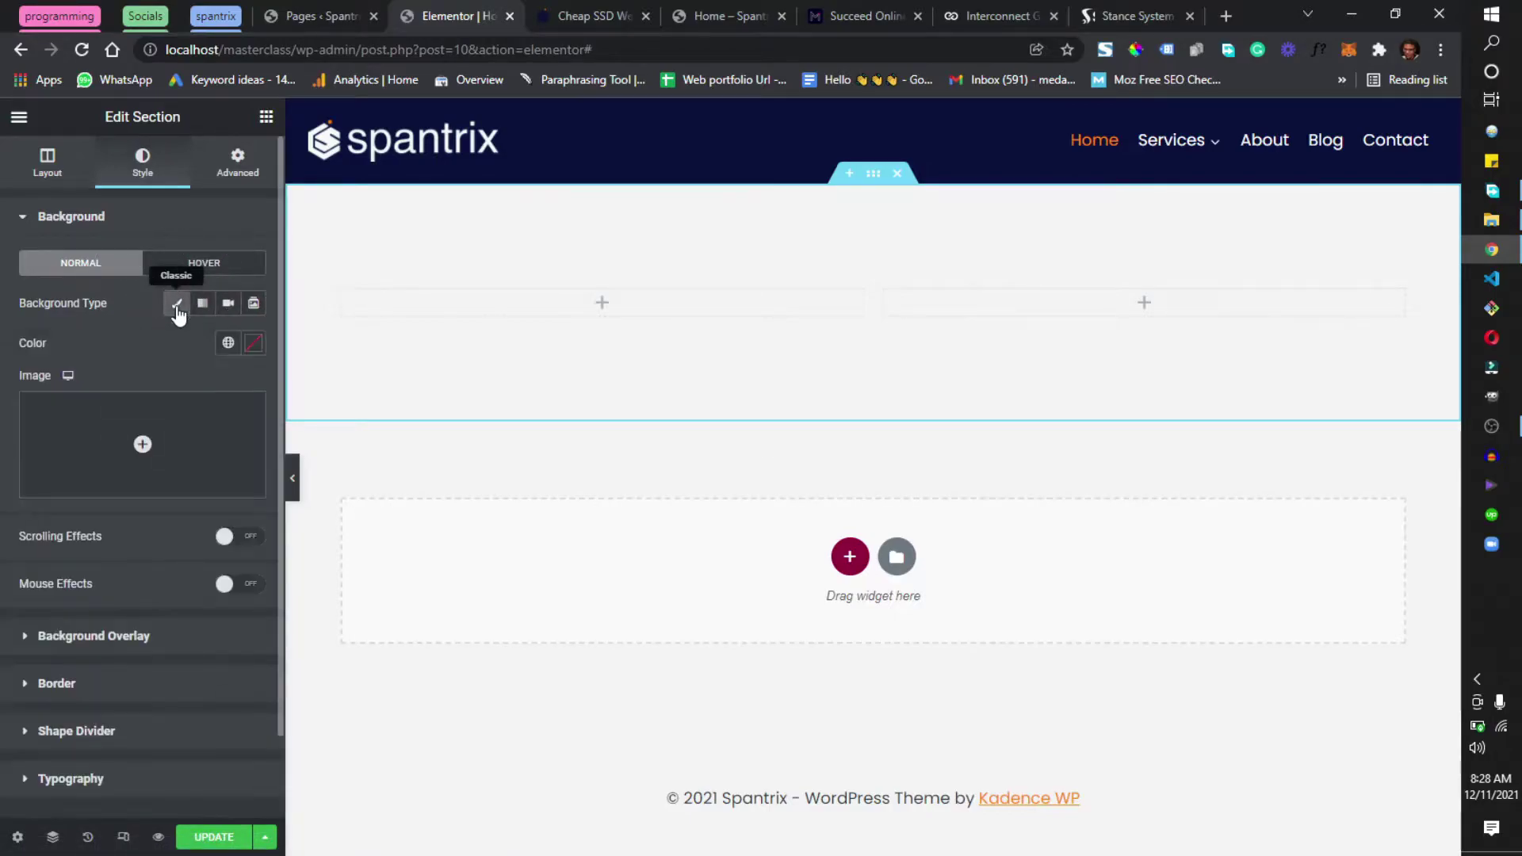
Step: Try a custom dark red as the two-column section's background color
left_click(255, 344)
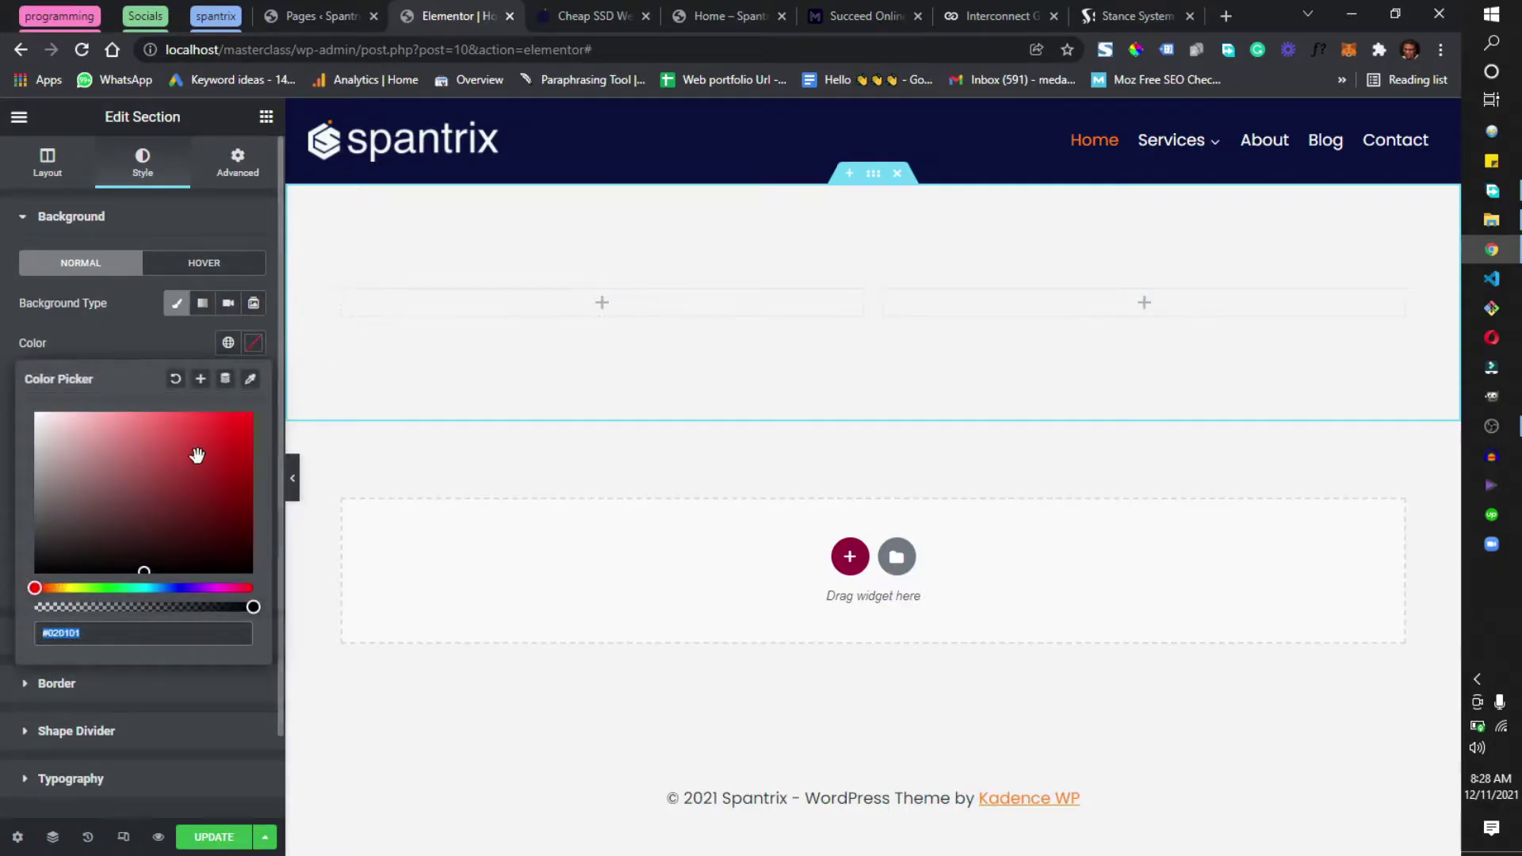
left_click(192, 481)
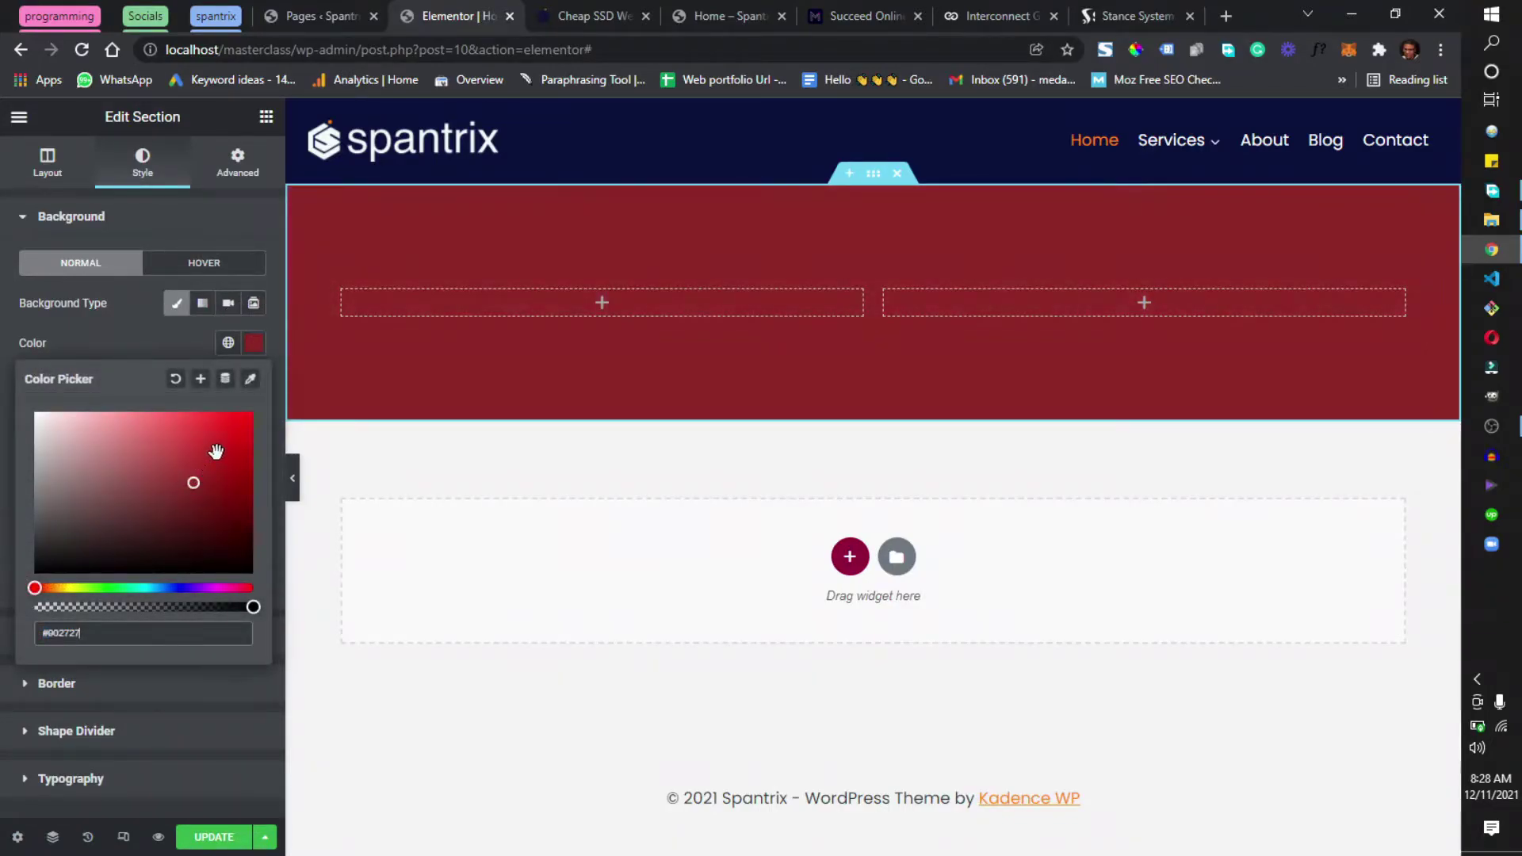
left_click(180, 328)
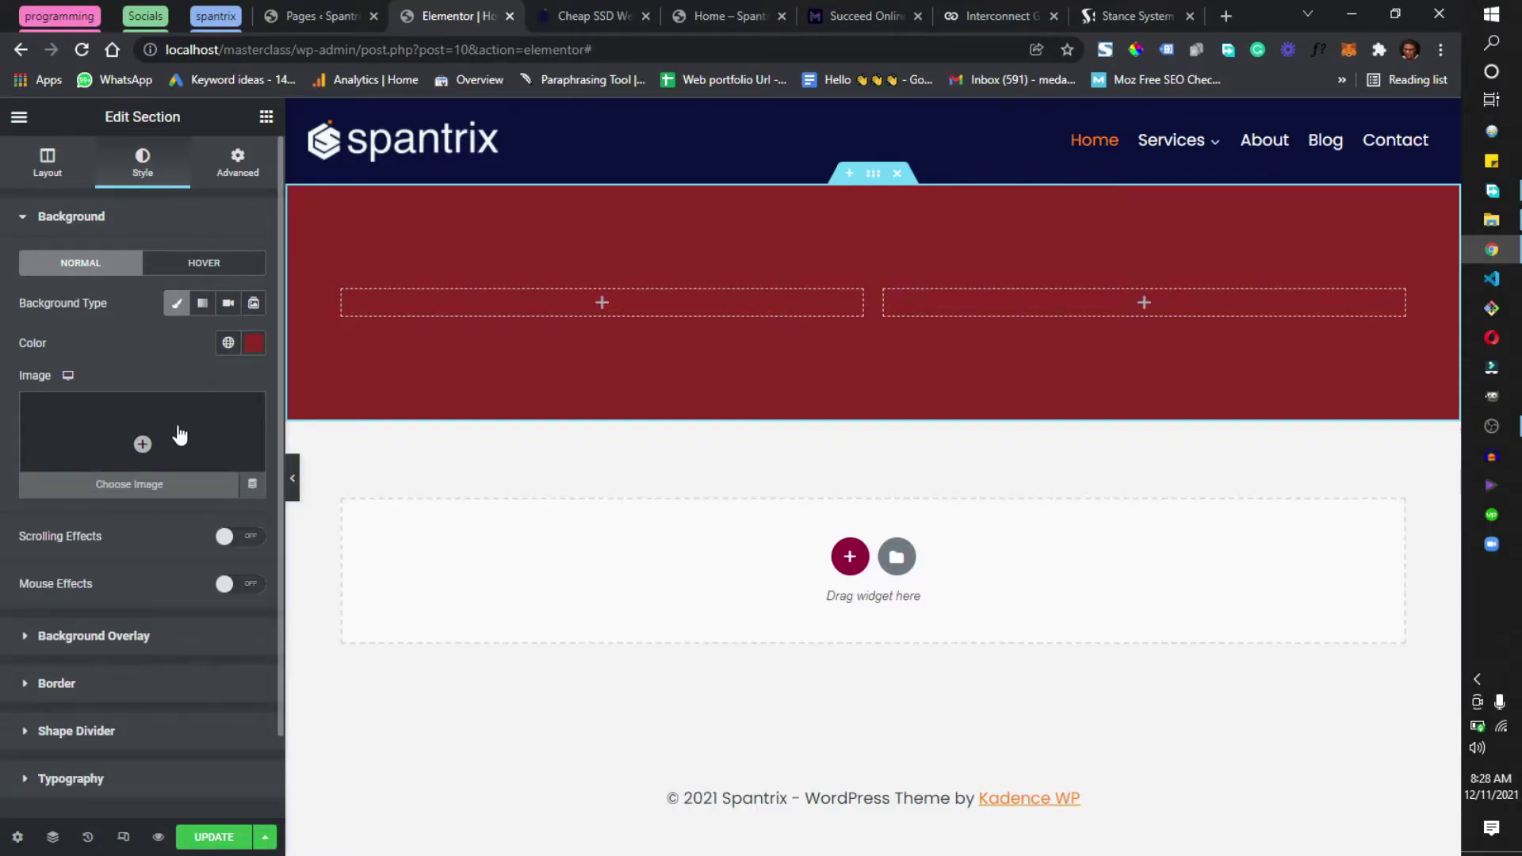
Step: Apply the global color Strongest text (#0a113d) as the two-column section's background
left_click(228, 346)
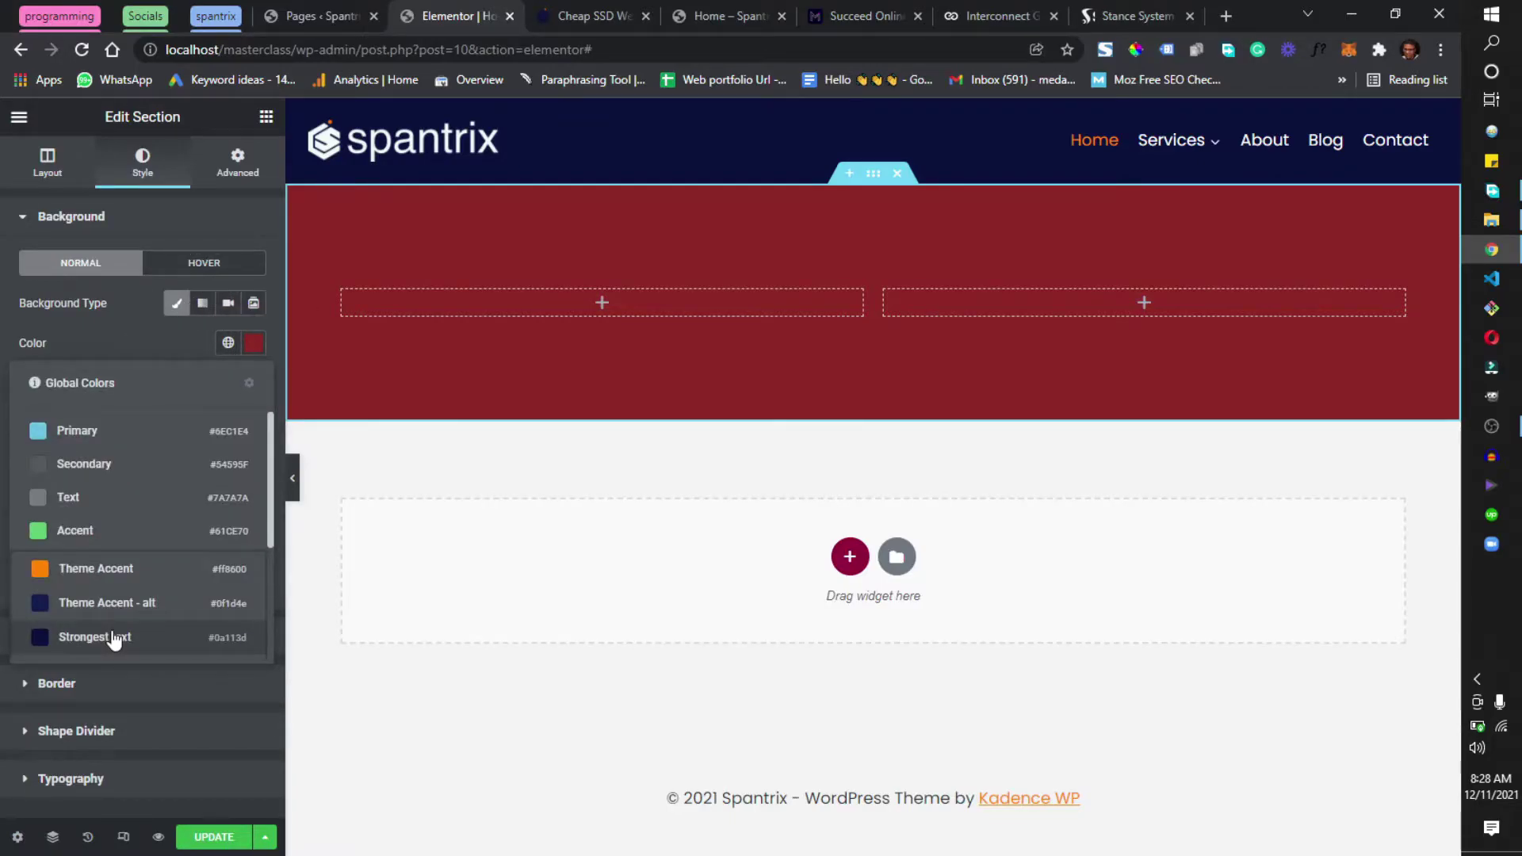
left_click(115, 637)
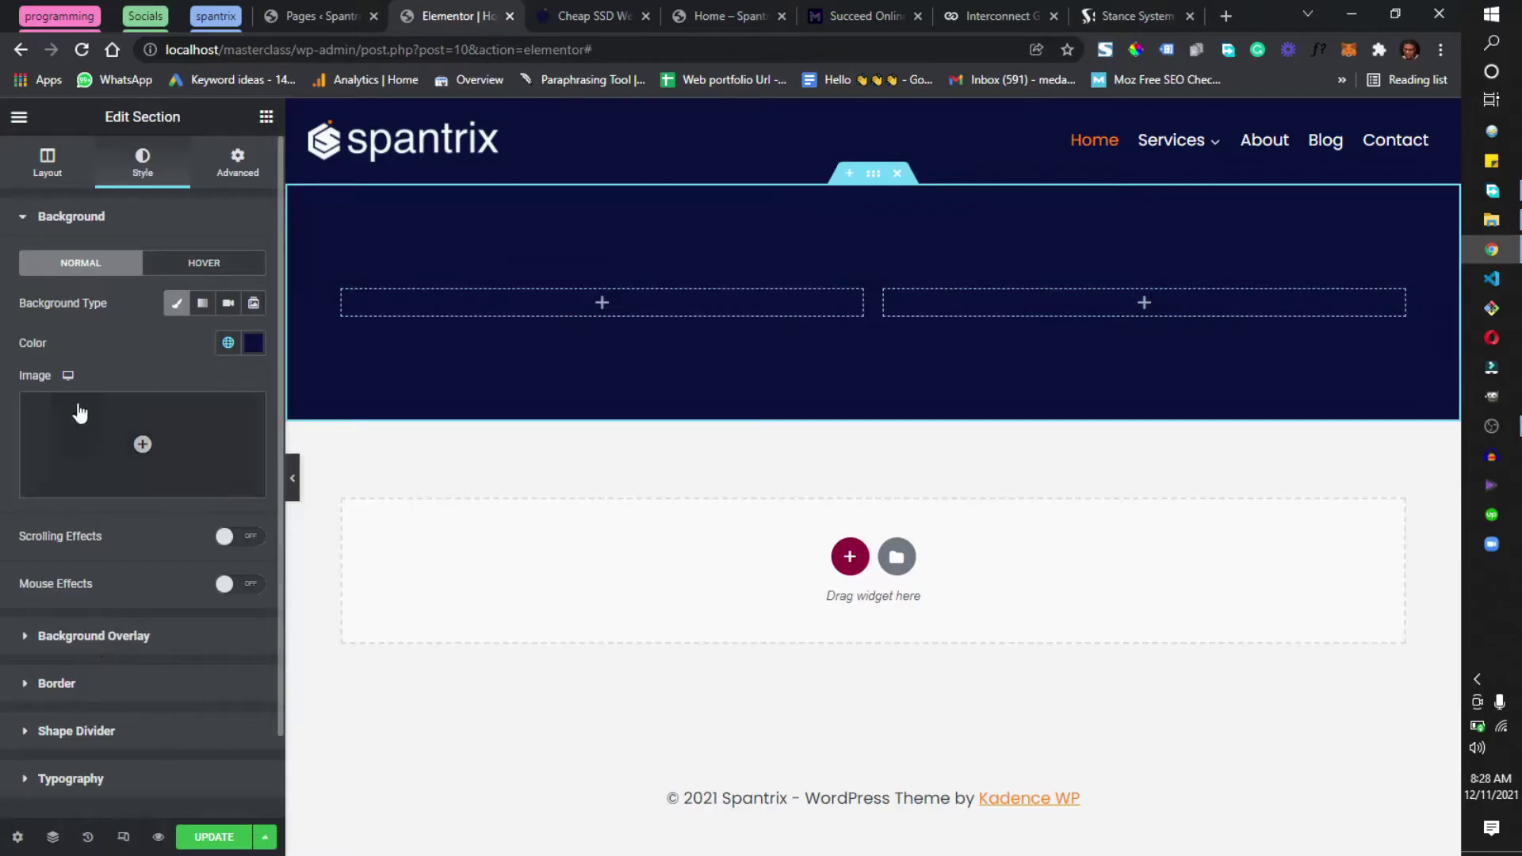
Step: Add an Image widget to the section's second column and fill it with servers.webp uploaded from the Downloads folder
left_click(262, 121)
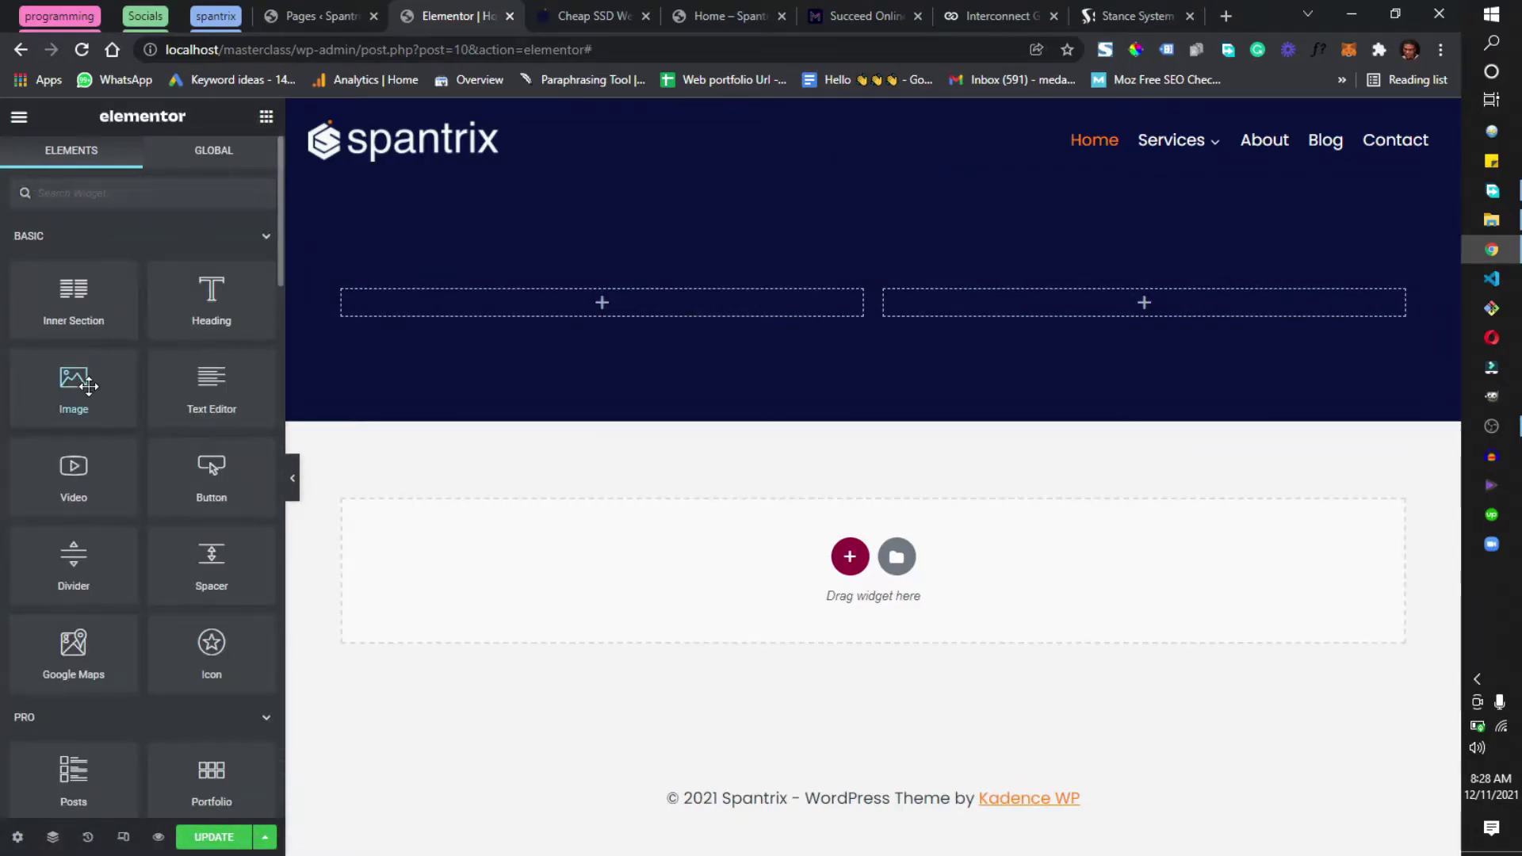
left_click_drag(74, 384, 1107, 295)
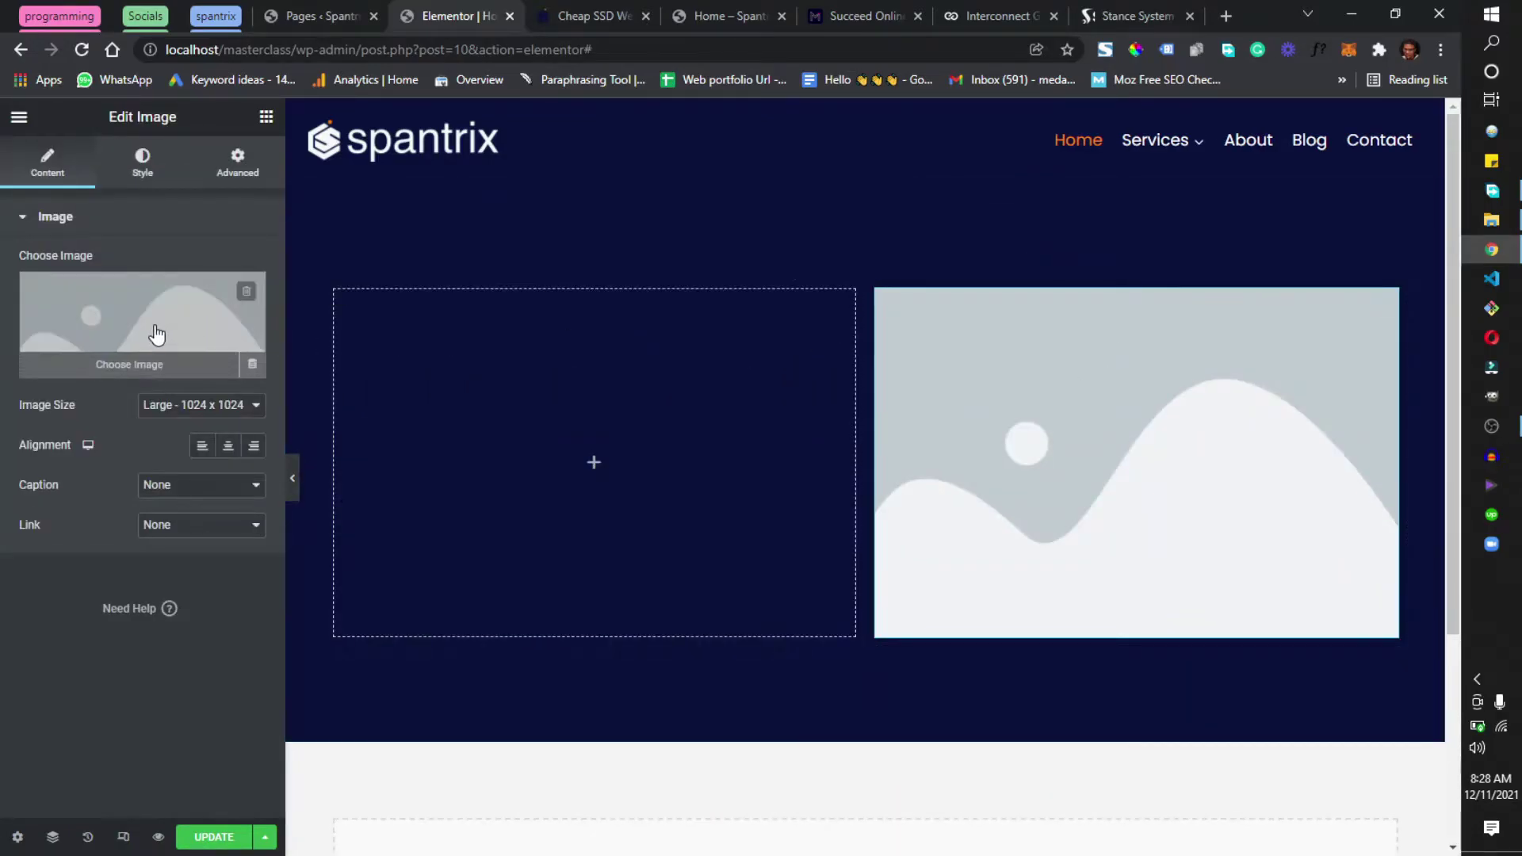
left_click(156, 330)
left_click(273, 195)
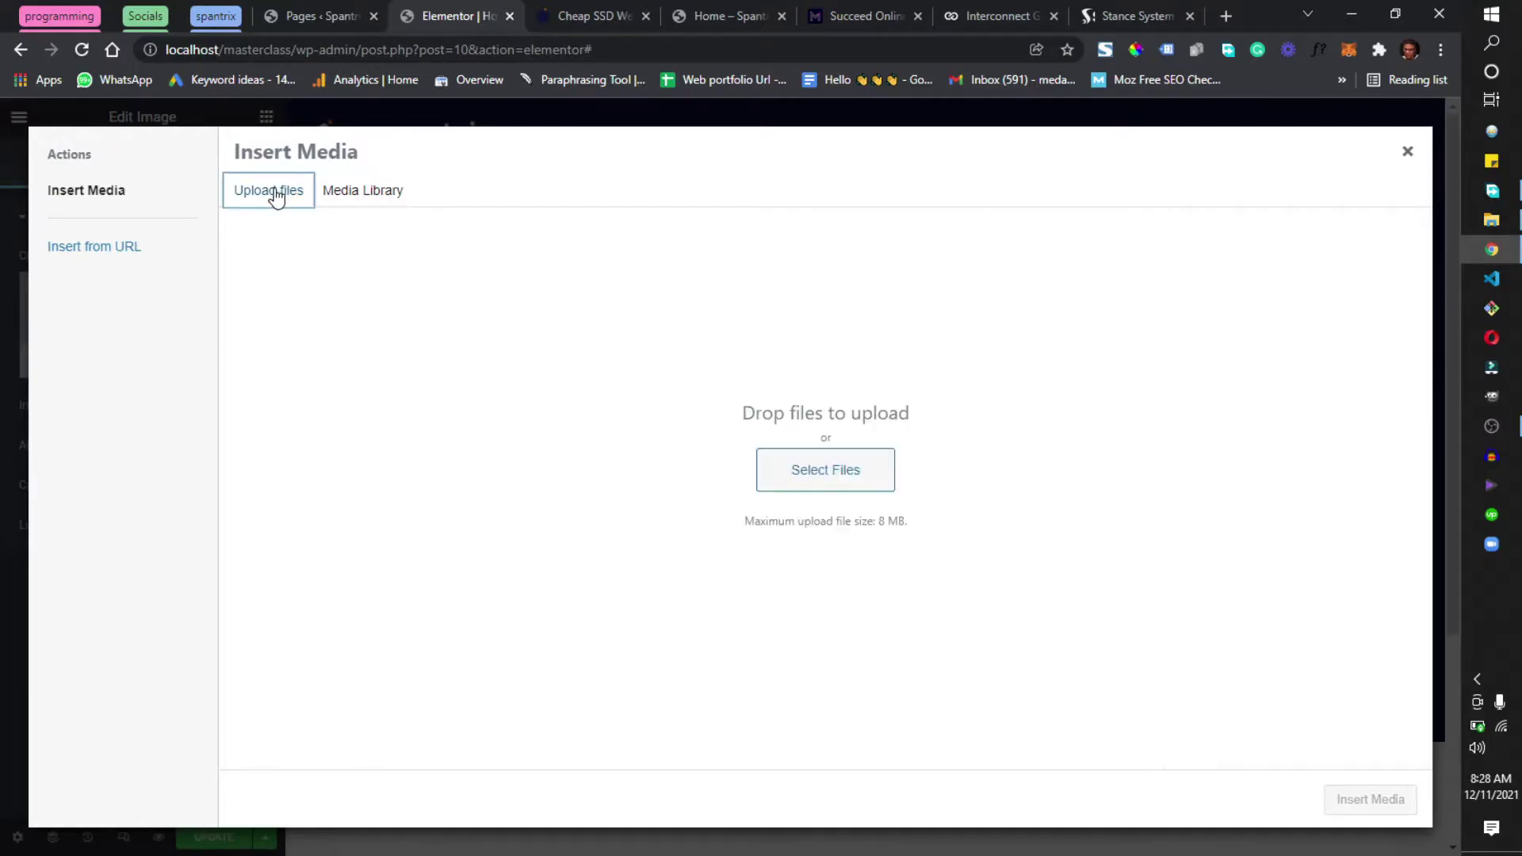
left_click(1491, 220)
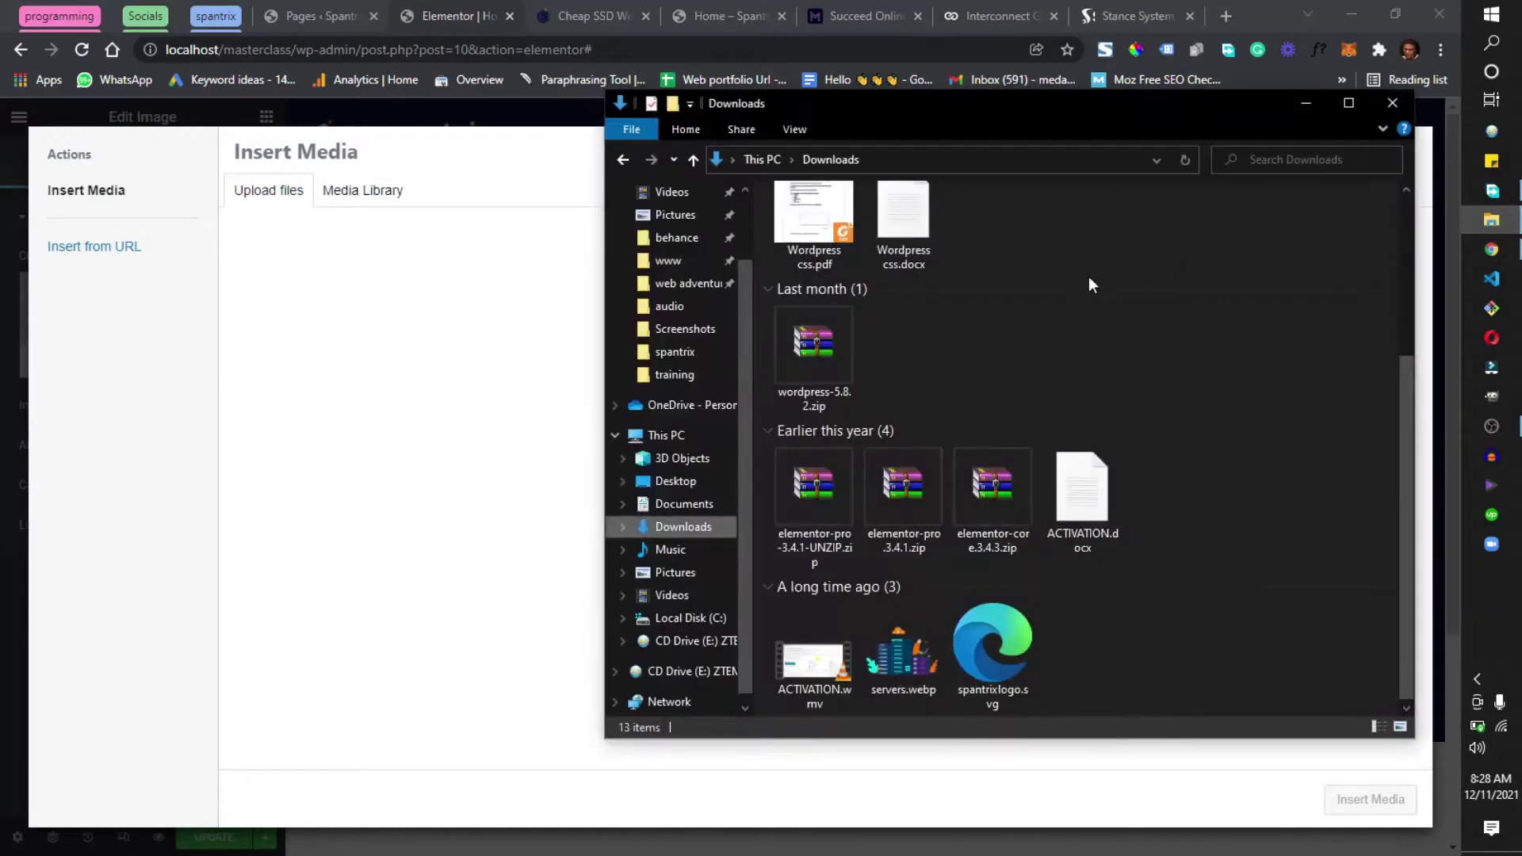
left_click(906, 644)
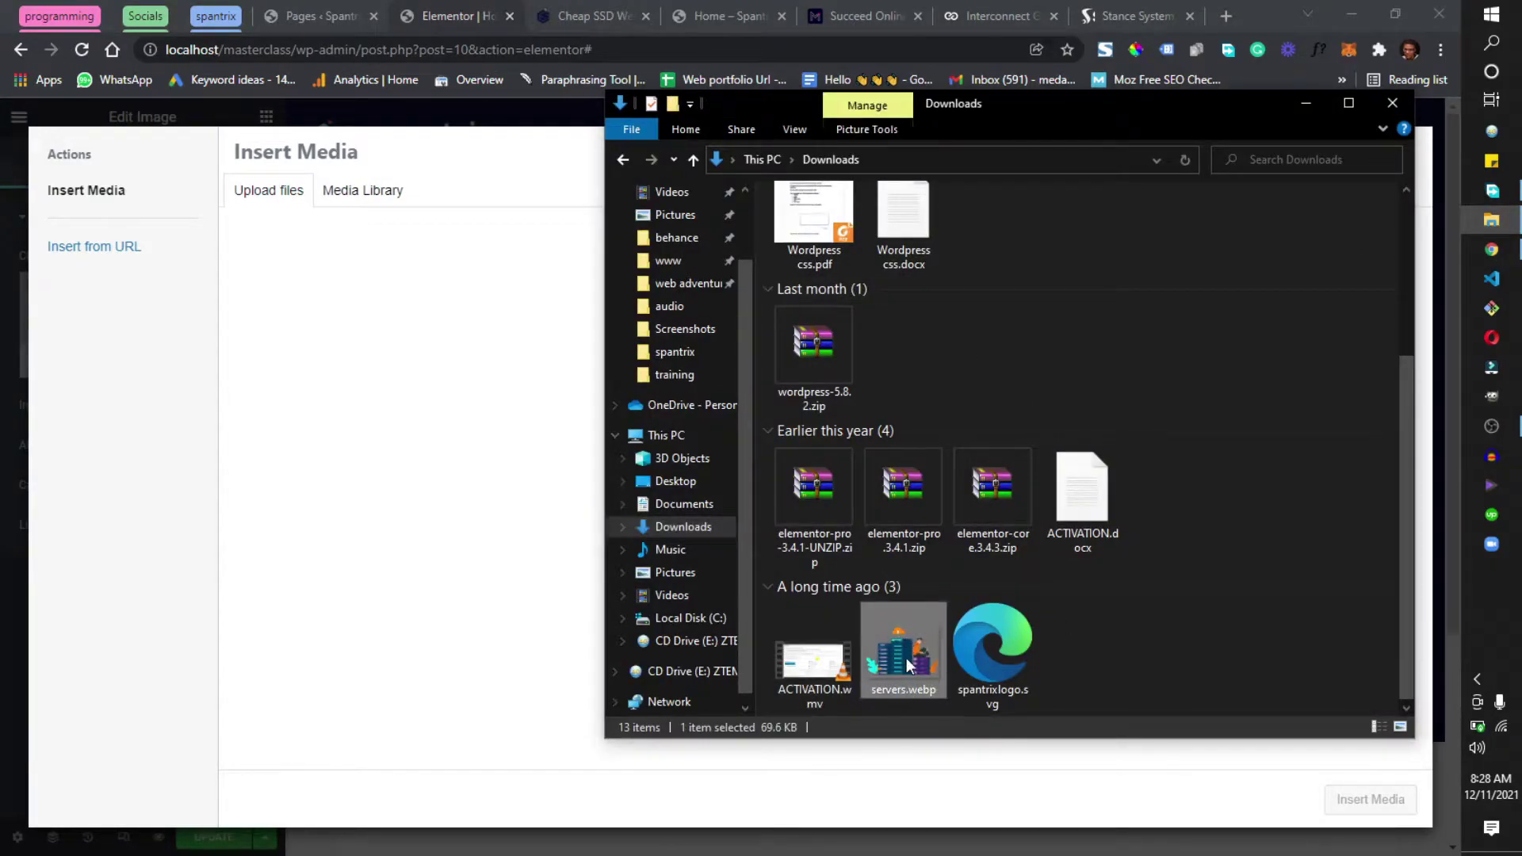
left_click_drag(906, 665, 333, 510)
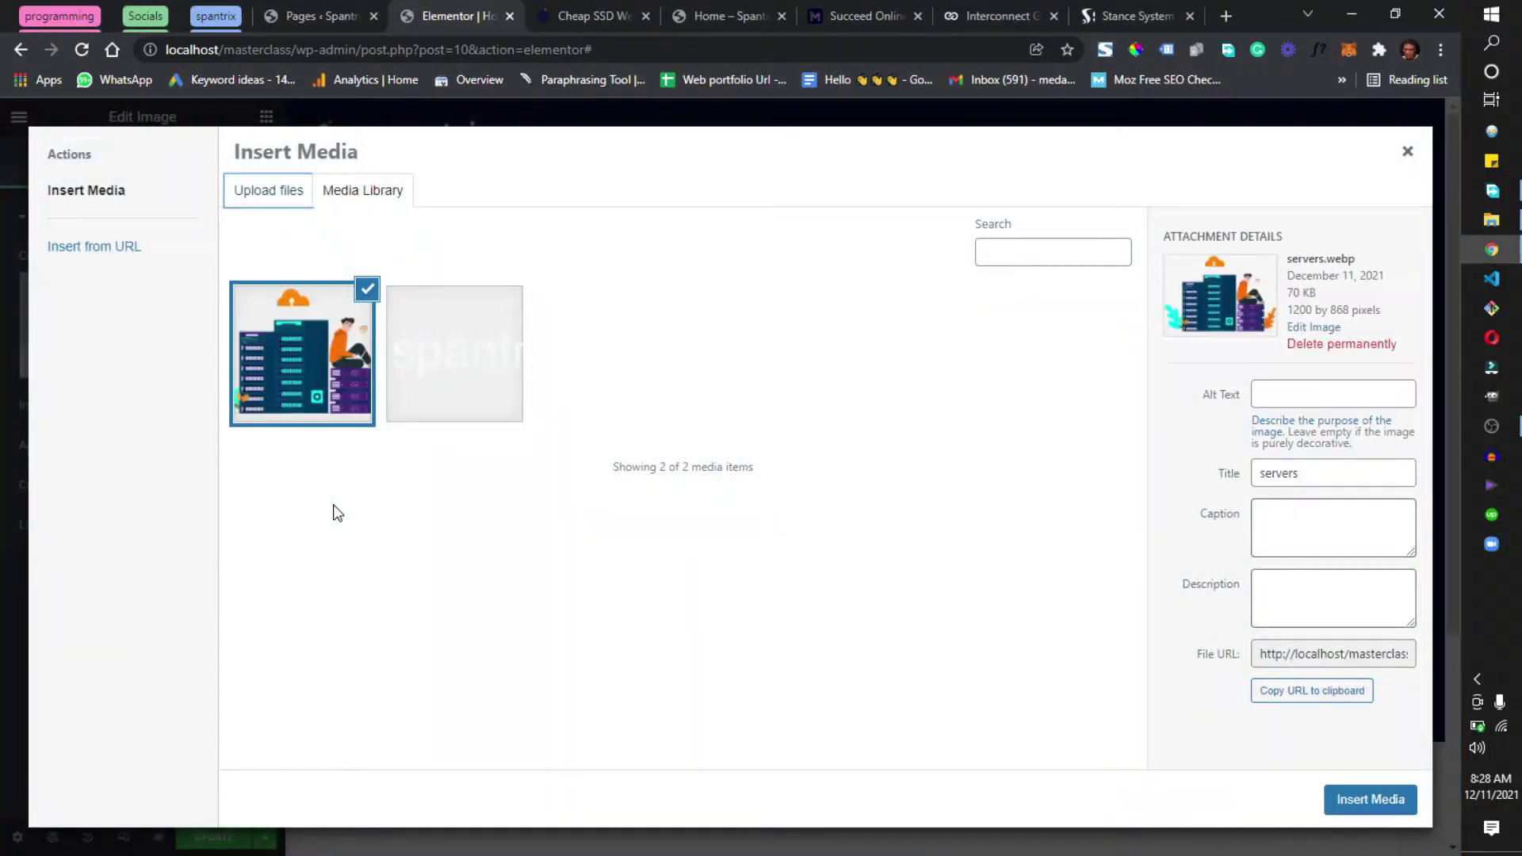
left_click(1335, 799)
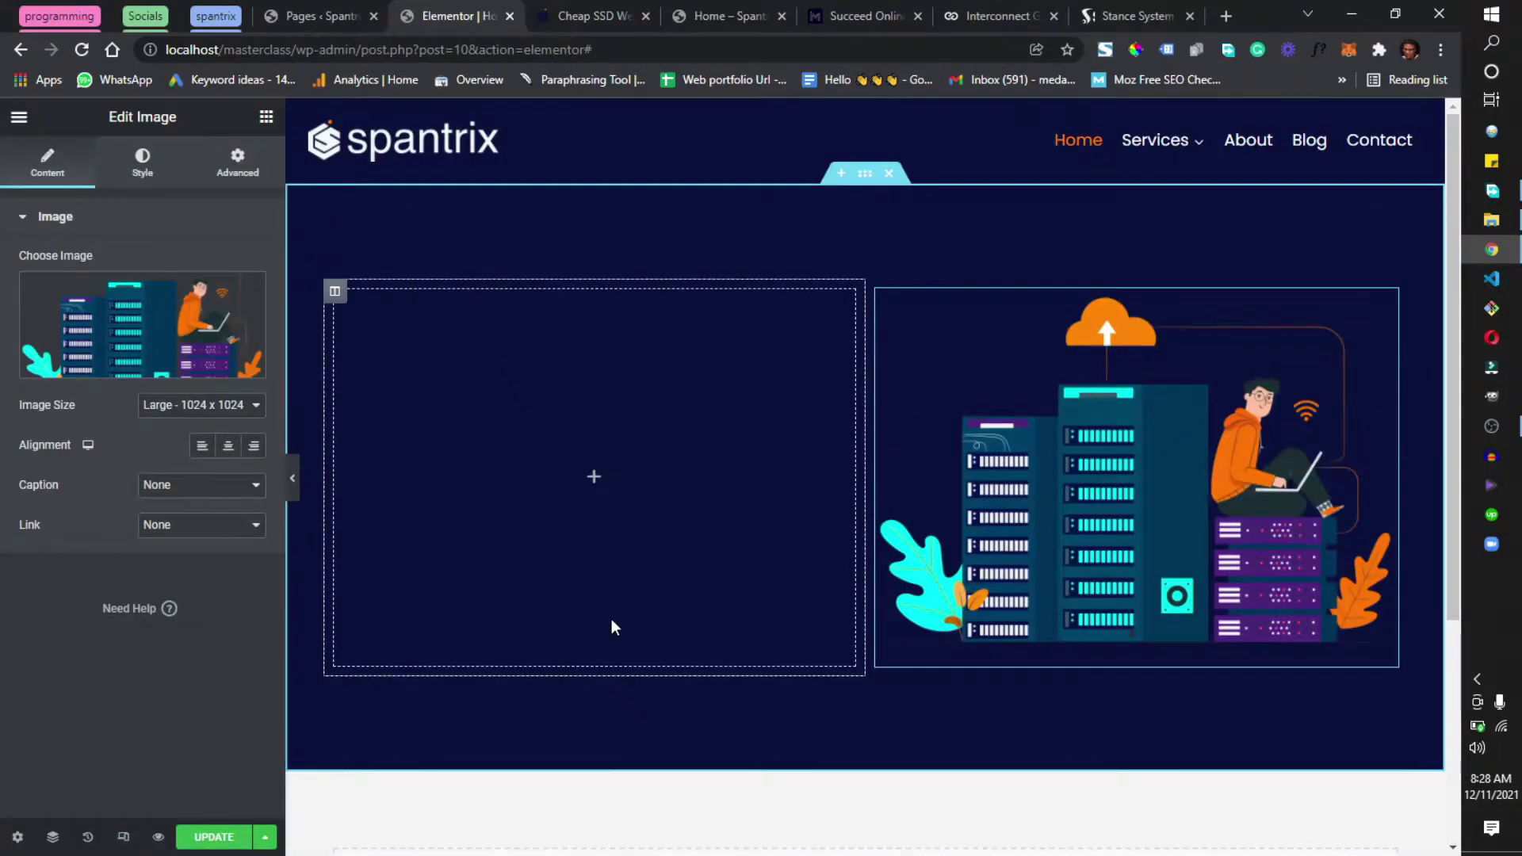
Step: Add a Heading widget to the section's empty first column, using the spantrix.com hero as reference
left_click(265, 118)
left_click(586, 16)
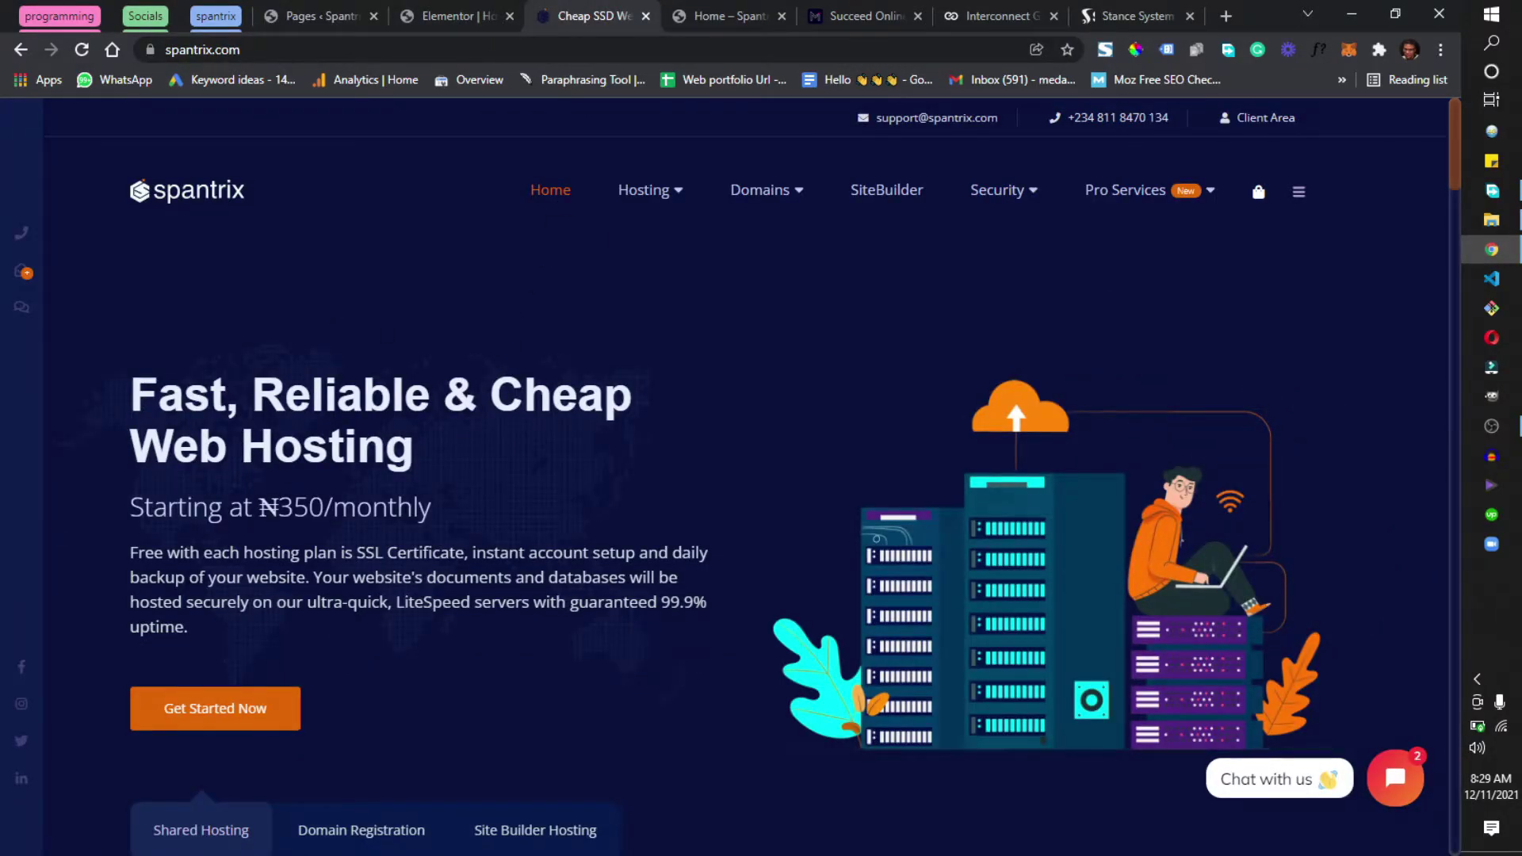
left_click(440, 17)
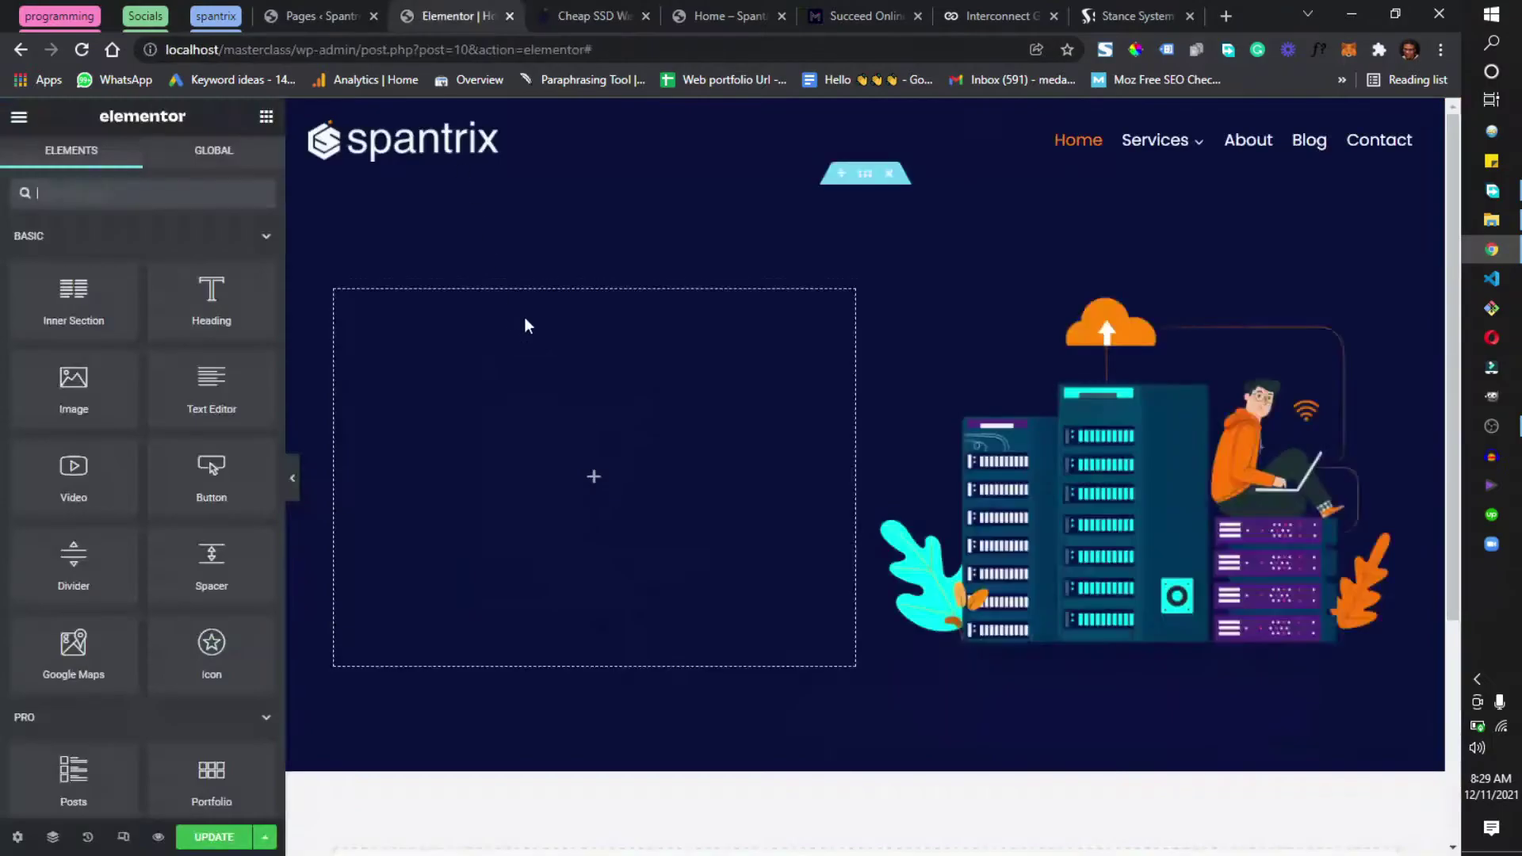
key("ctrl+Tab")
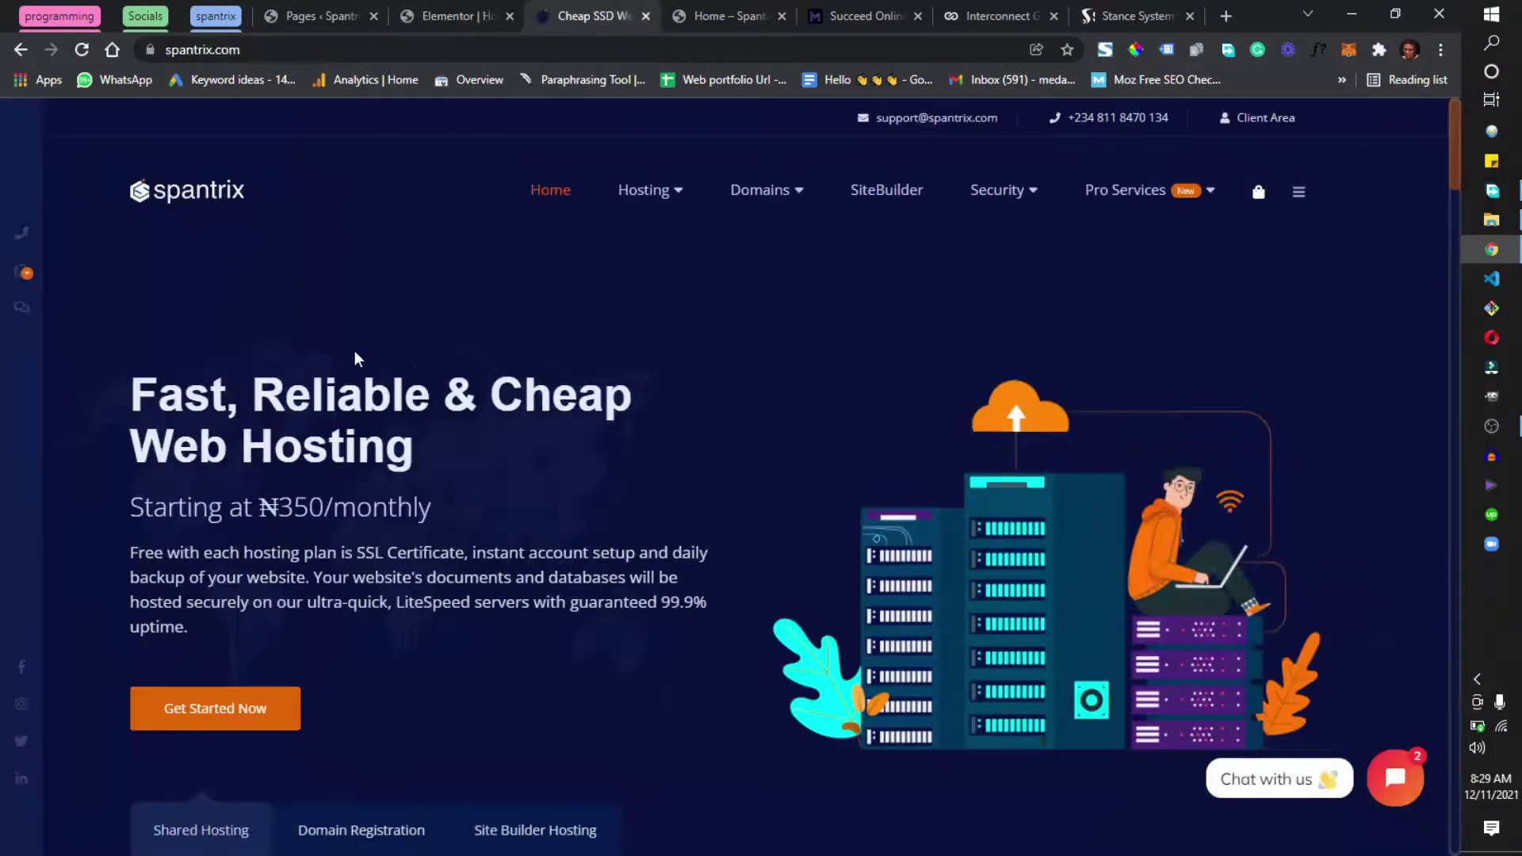
left_click(455, 16)
left_click_drag(197, 294, 535, 396)
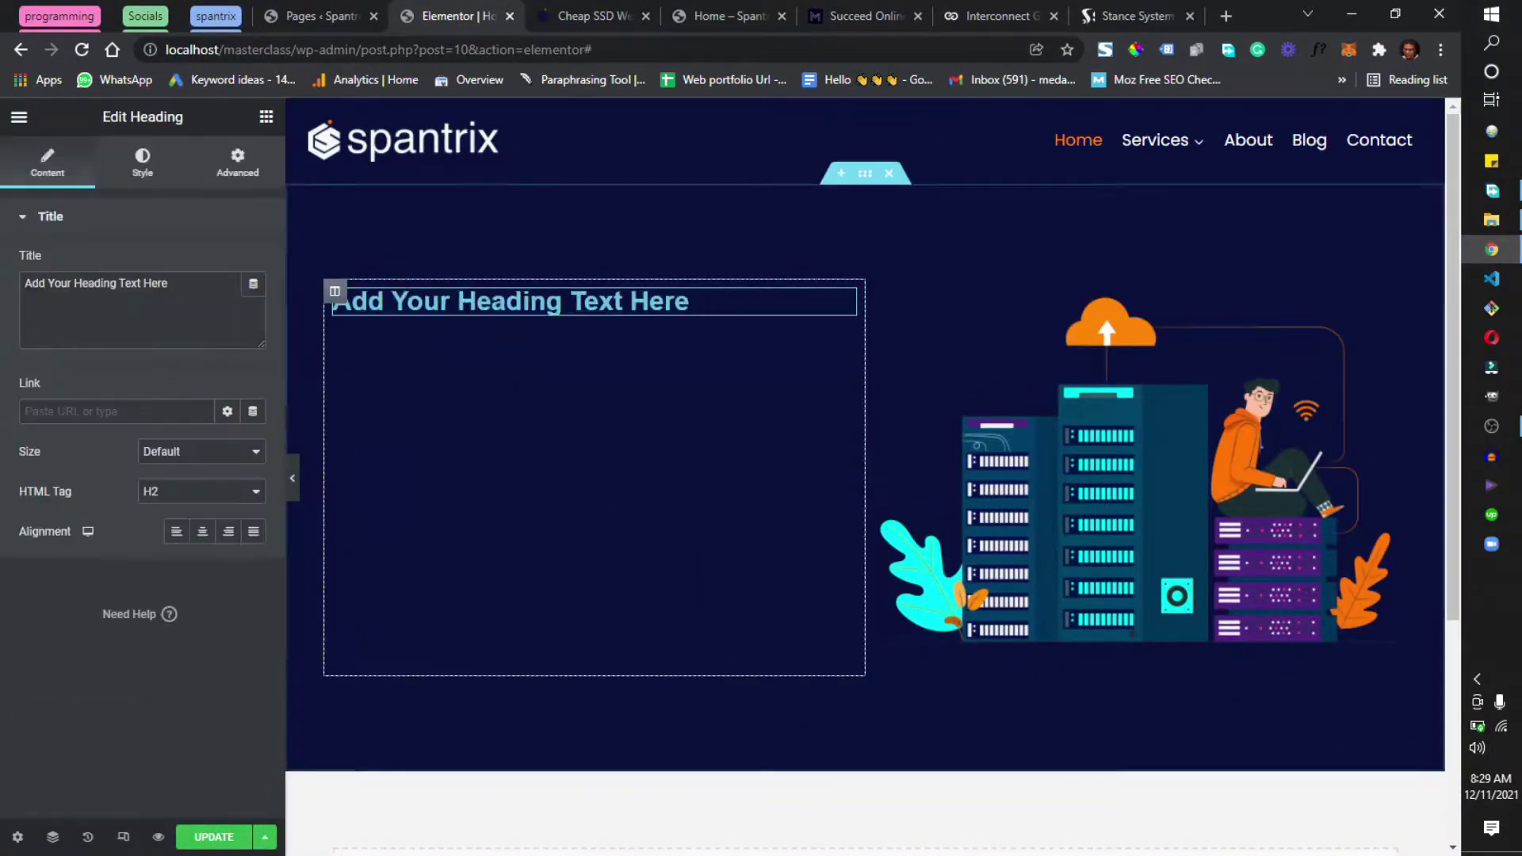
Step: Replace the heading's placeholder title with "Fast Reliable and Cheap Web Hosting", following the spantrix.com hero text
left_click(561, 17)
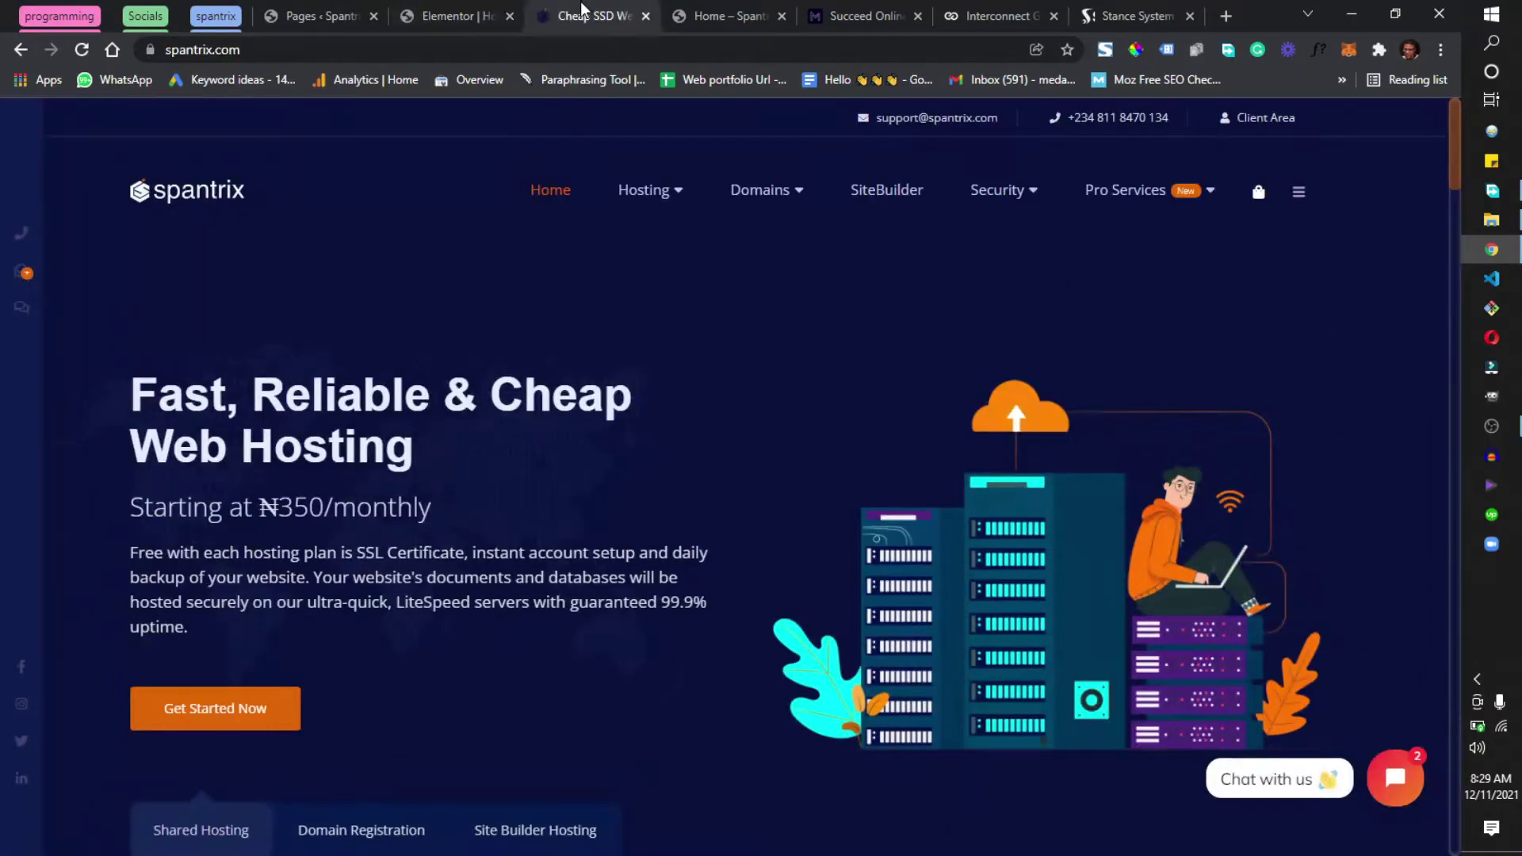
left_click(455, 16)
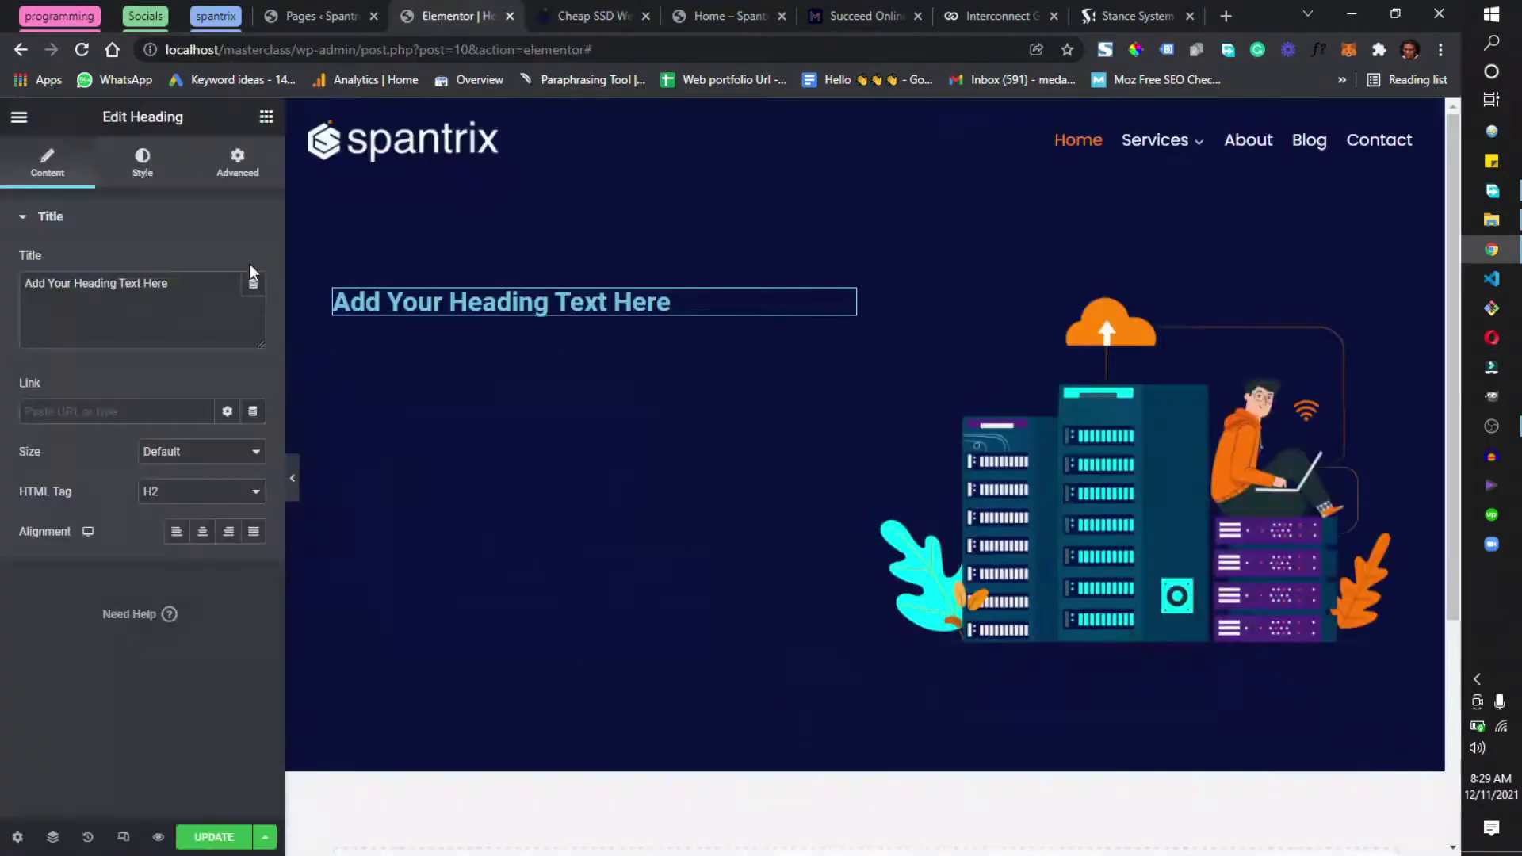
triple_click(184, 312)
type("F")
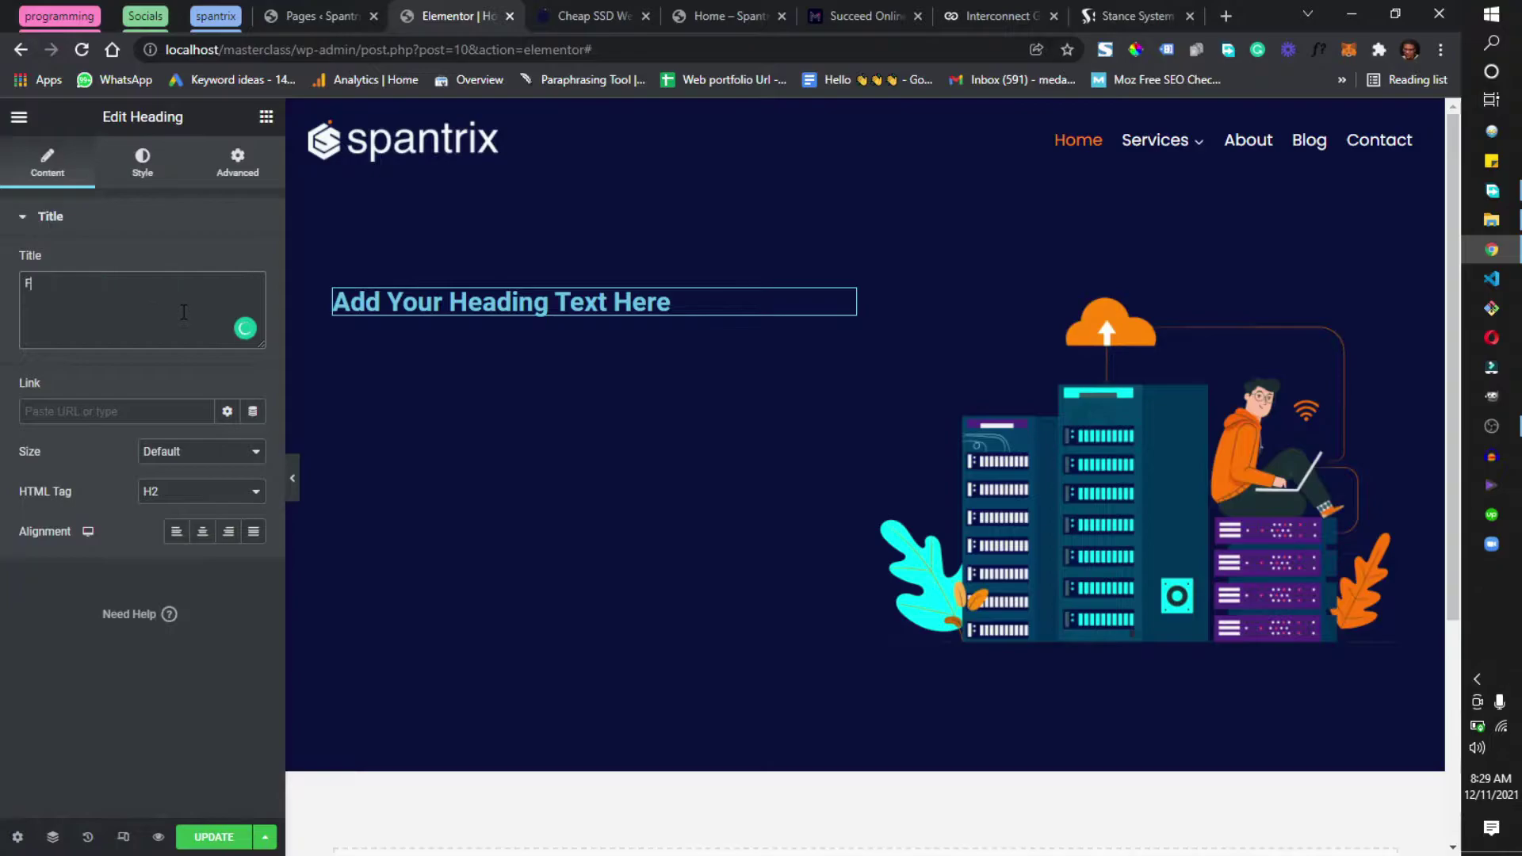
type("ast Reliable and ")
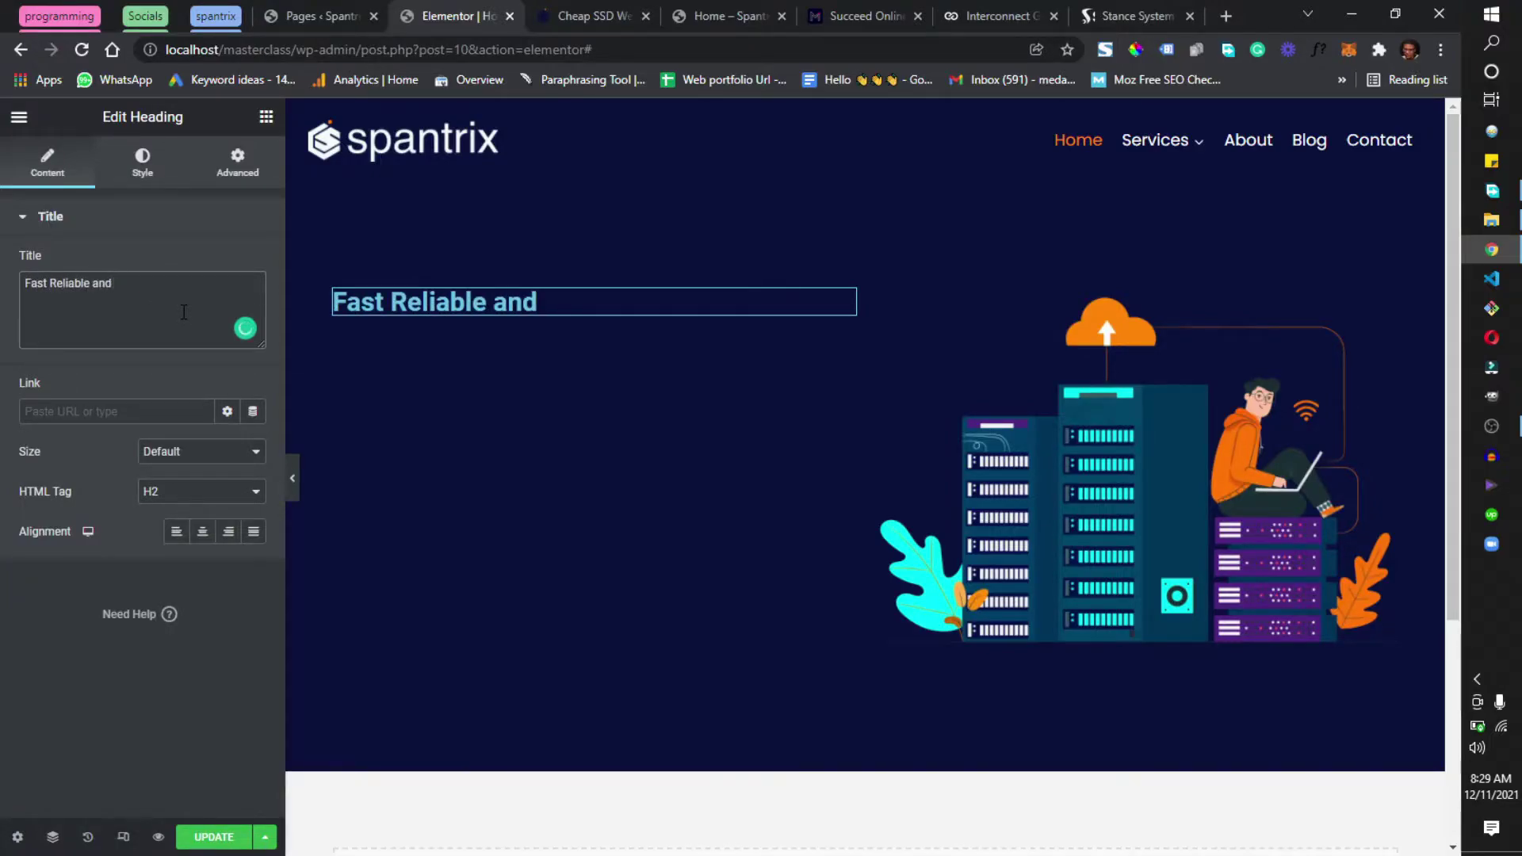
type("Cheap W")
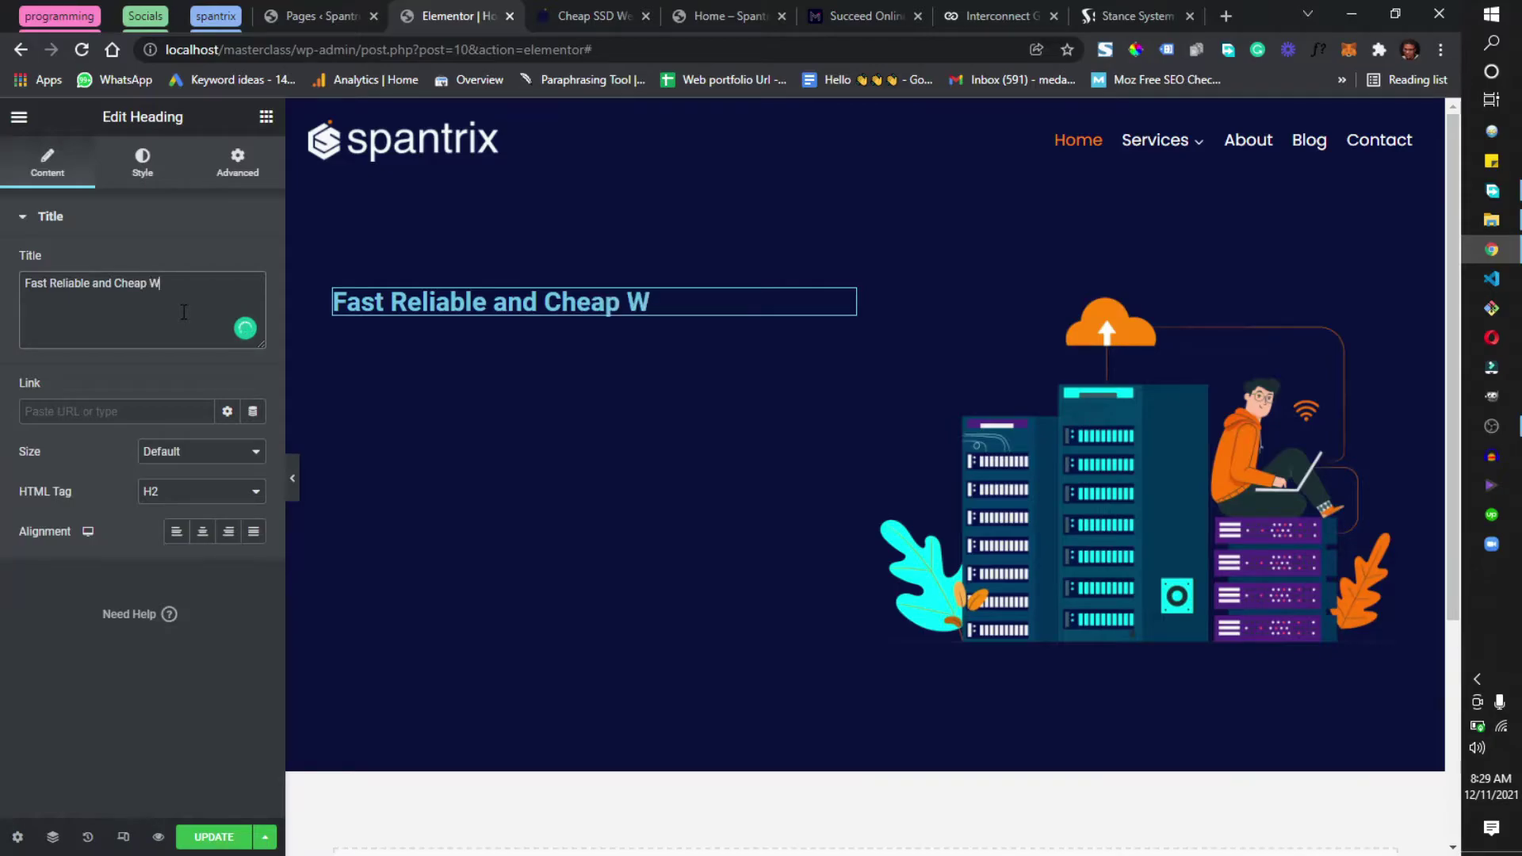
type("eb Hosting")
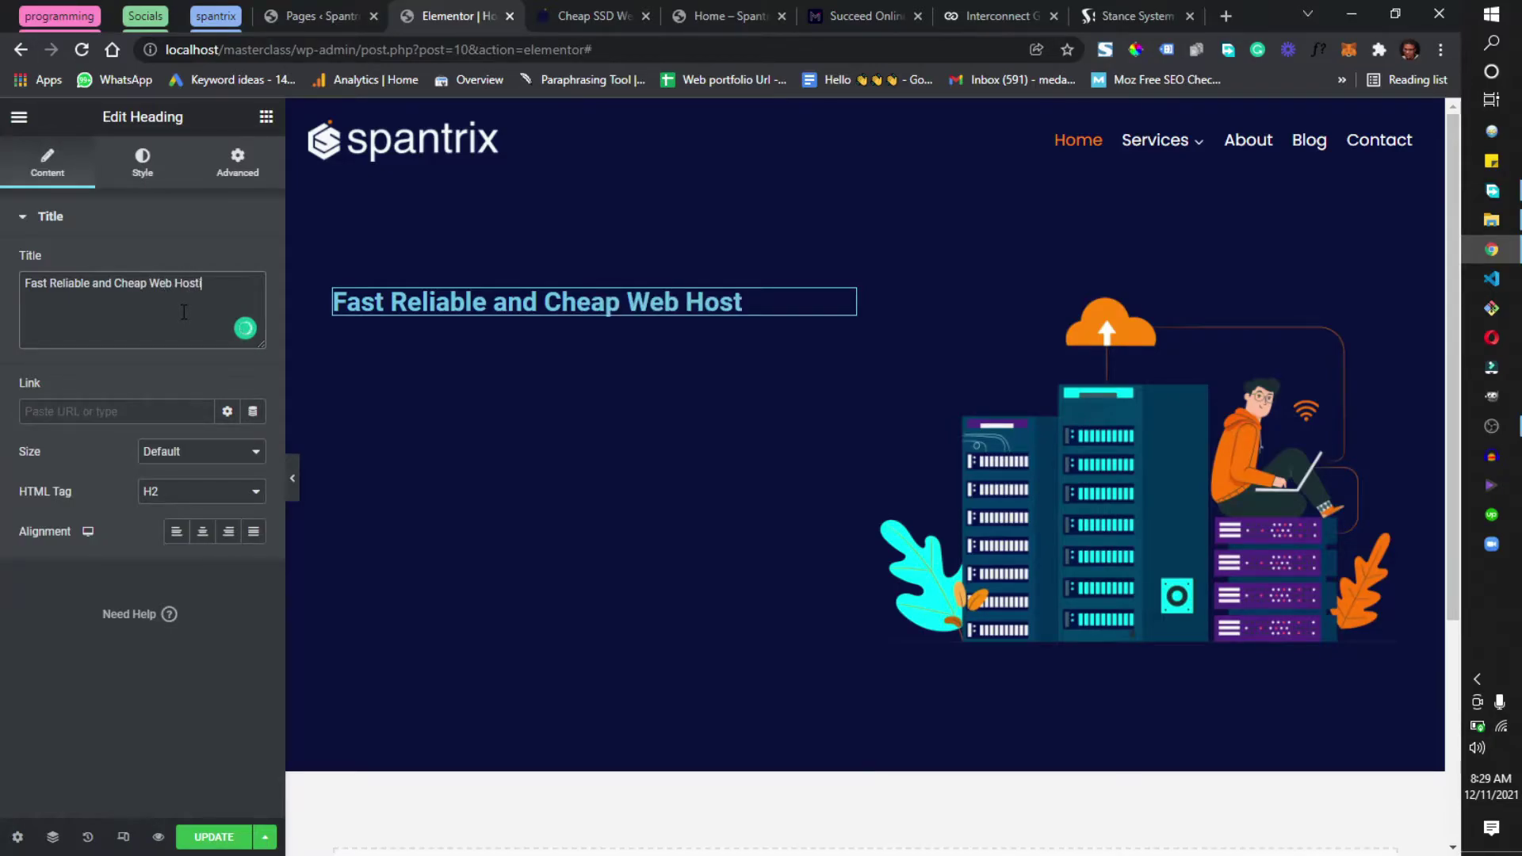
Step: Set the hero heading's text color to white
left_click(128, 172)
left_click(256, 266)
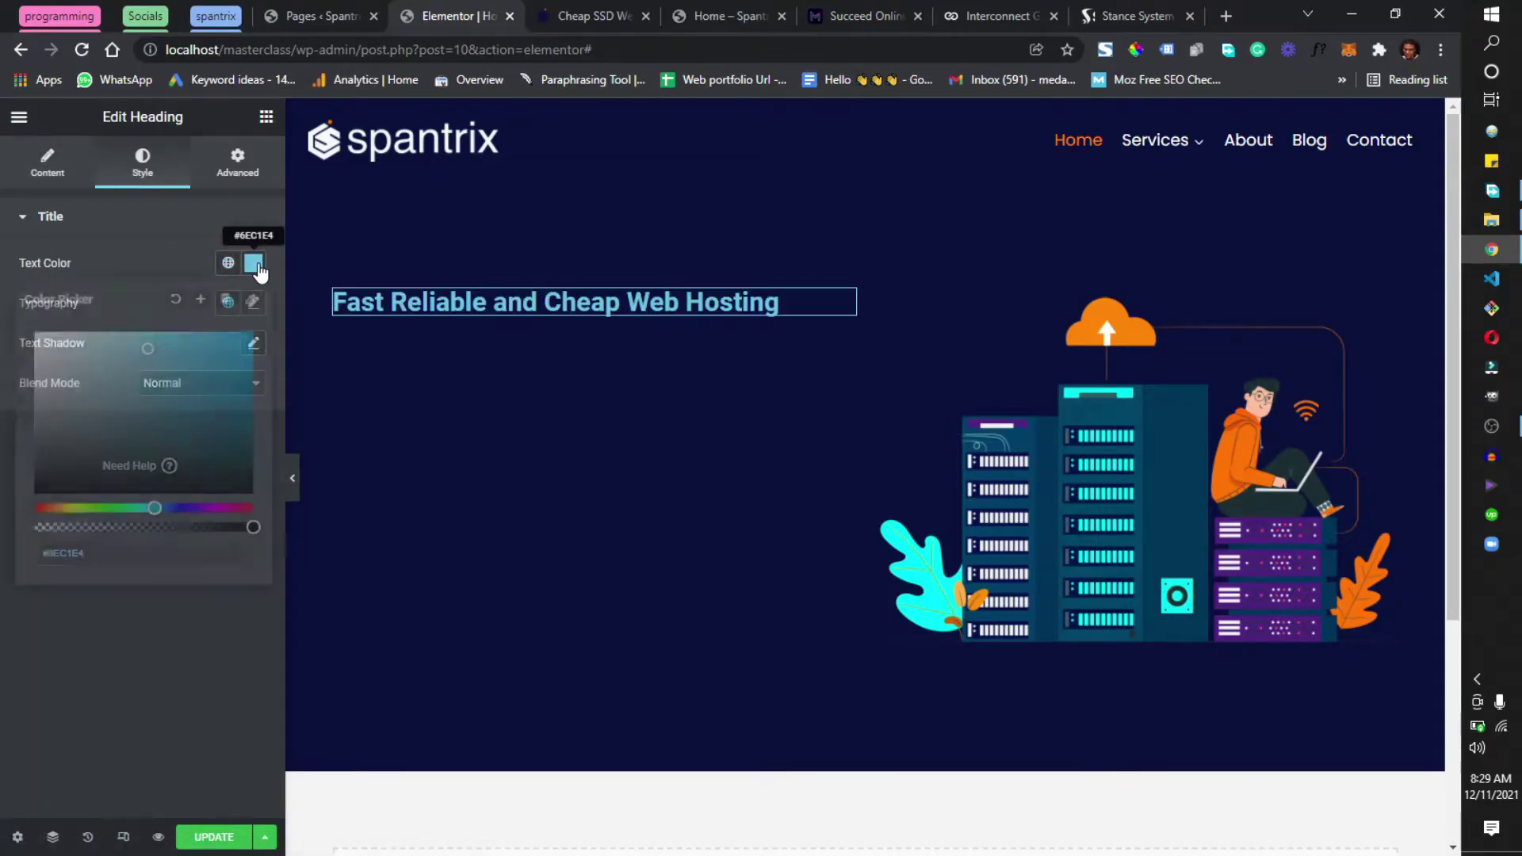
left_click_drag(150, 395, 27, 331)
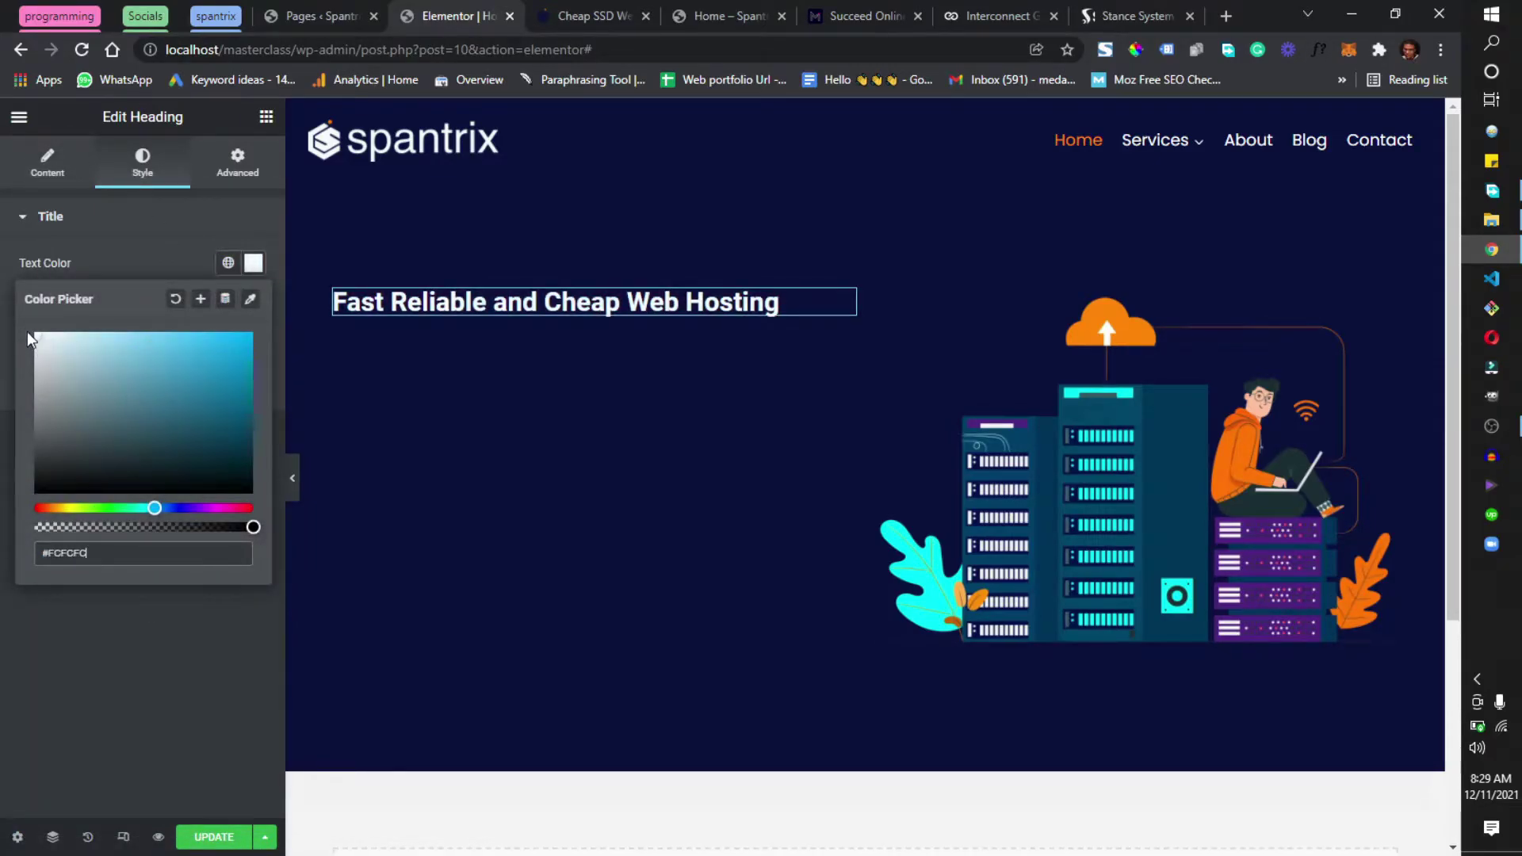
left_click(5, 675)
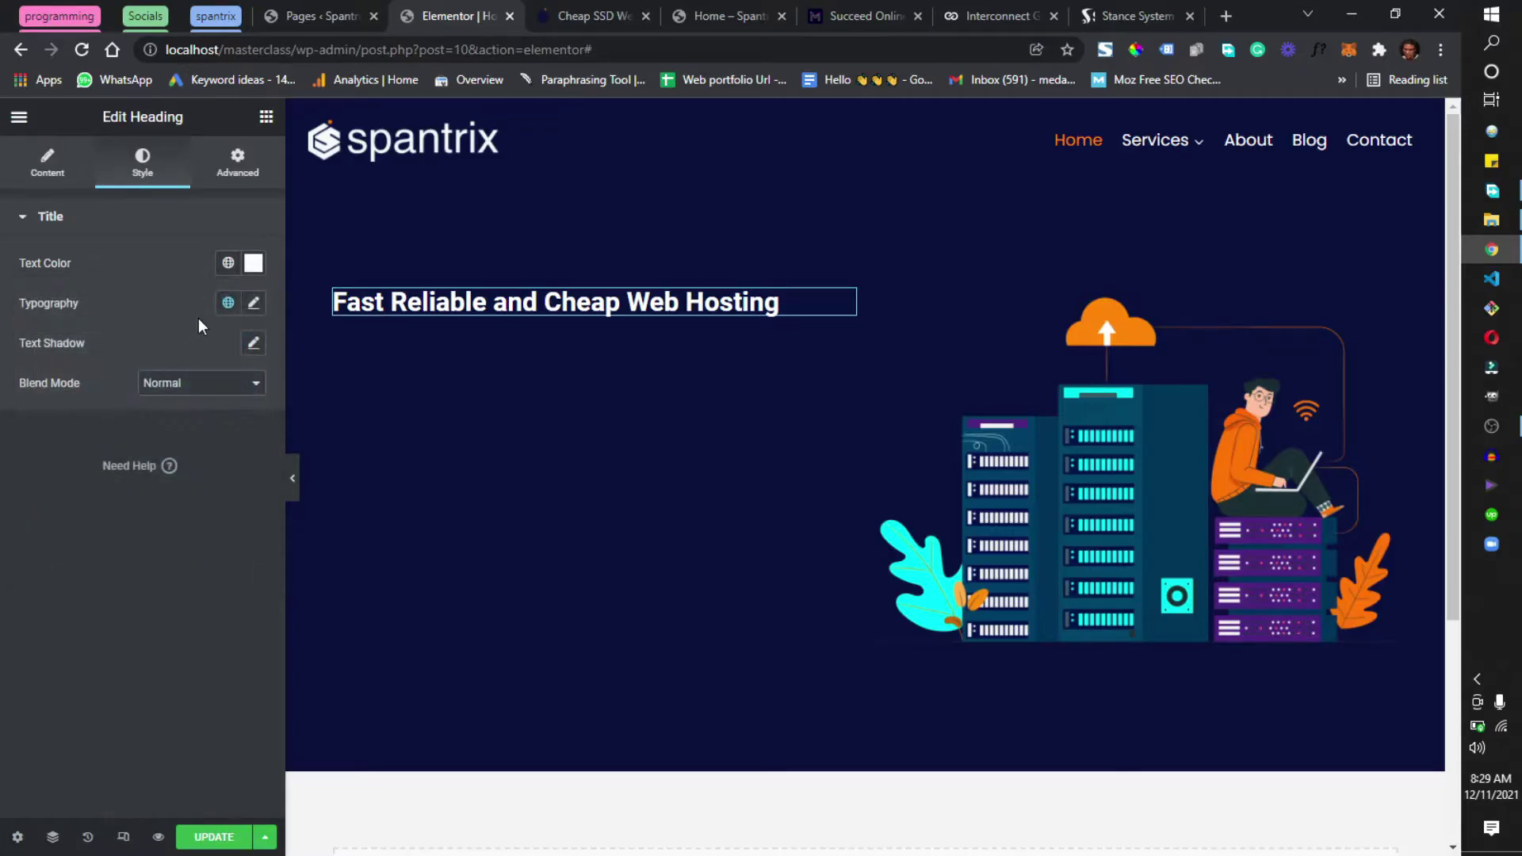
Step: Change the hero heading's font family to Poppins in its typography settings
left_click(252, 306)
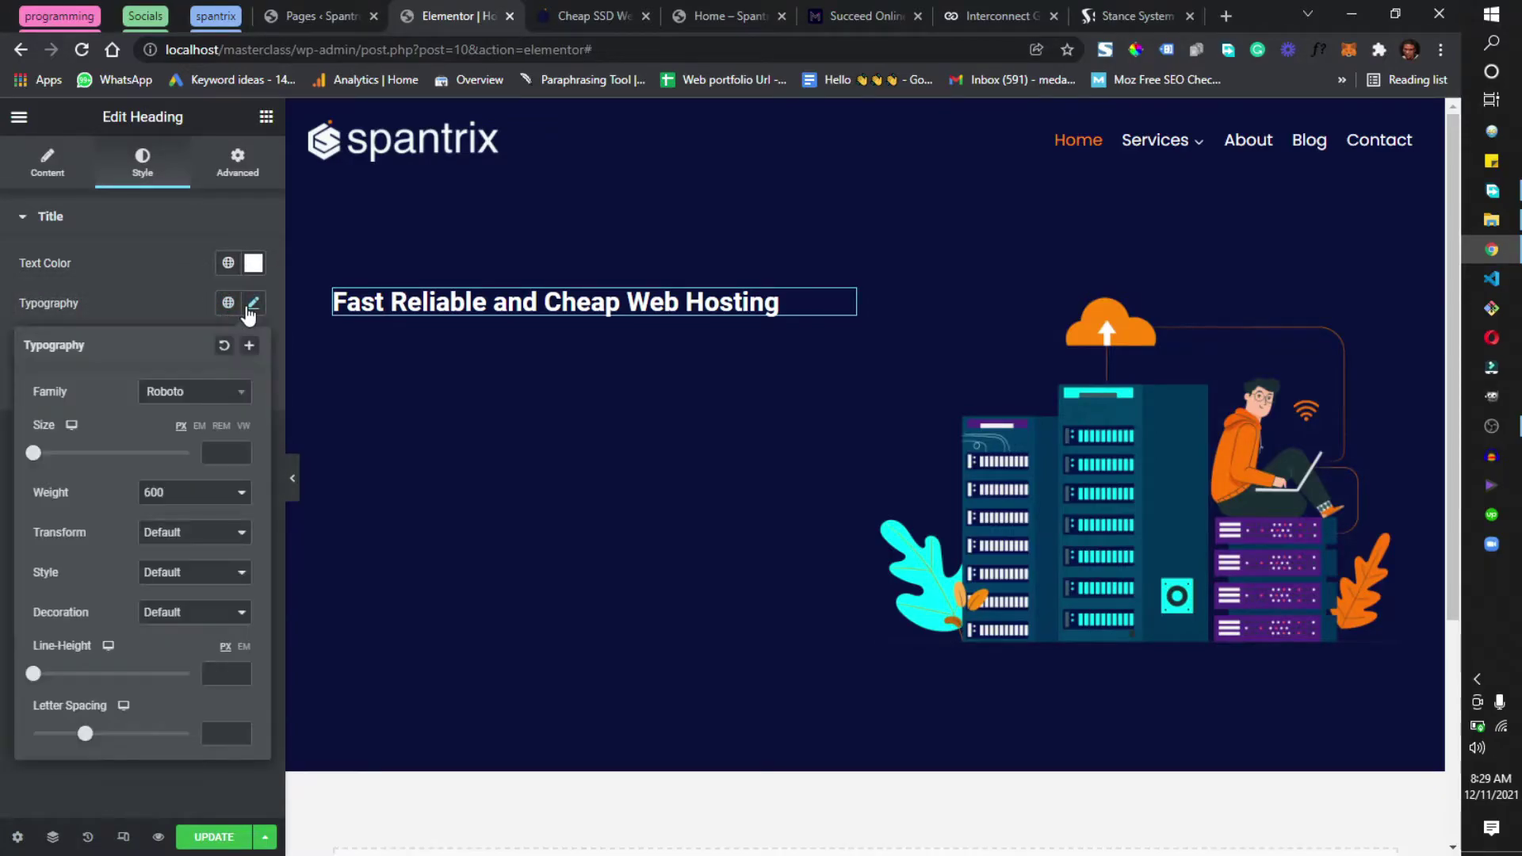
left_click(221, 394)
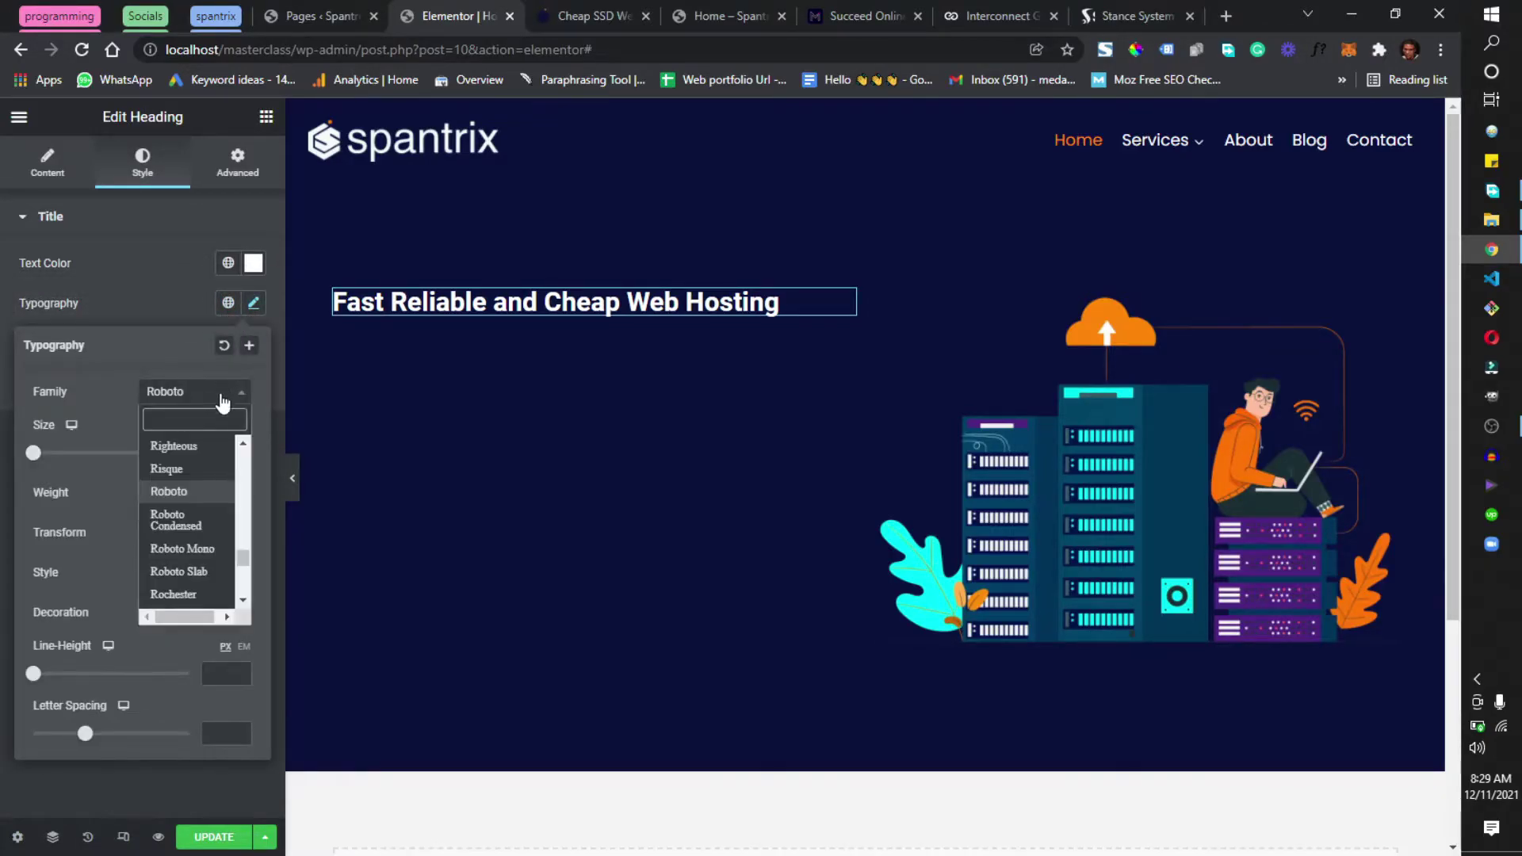
type("poppins")
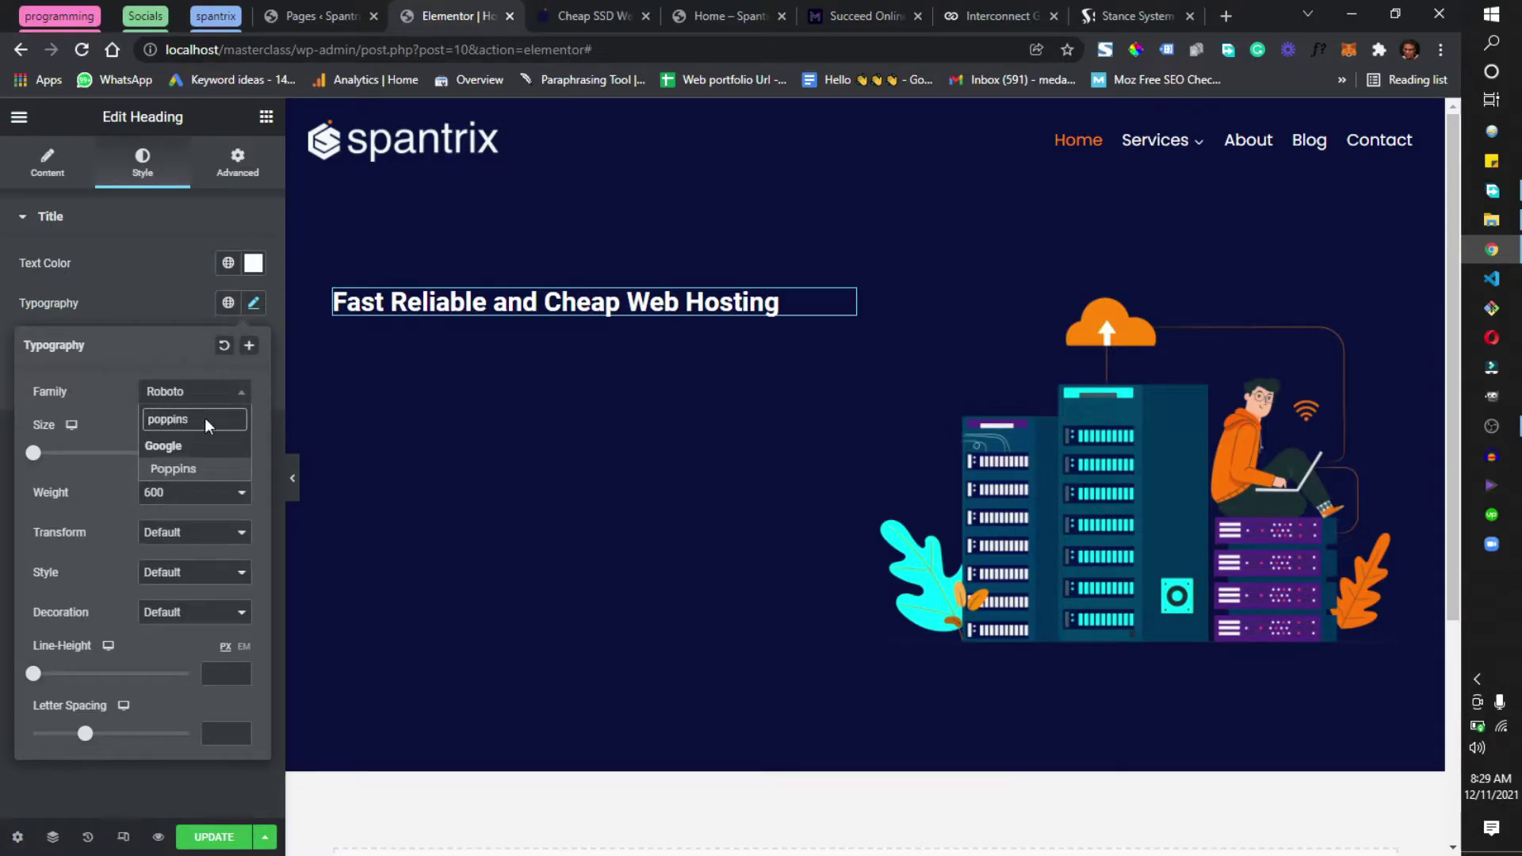
key("Return")
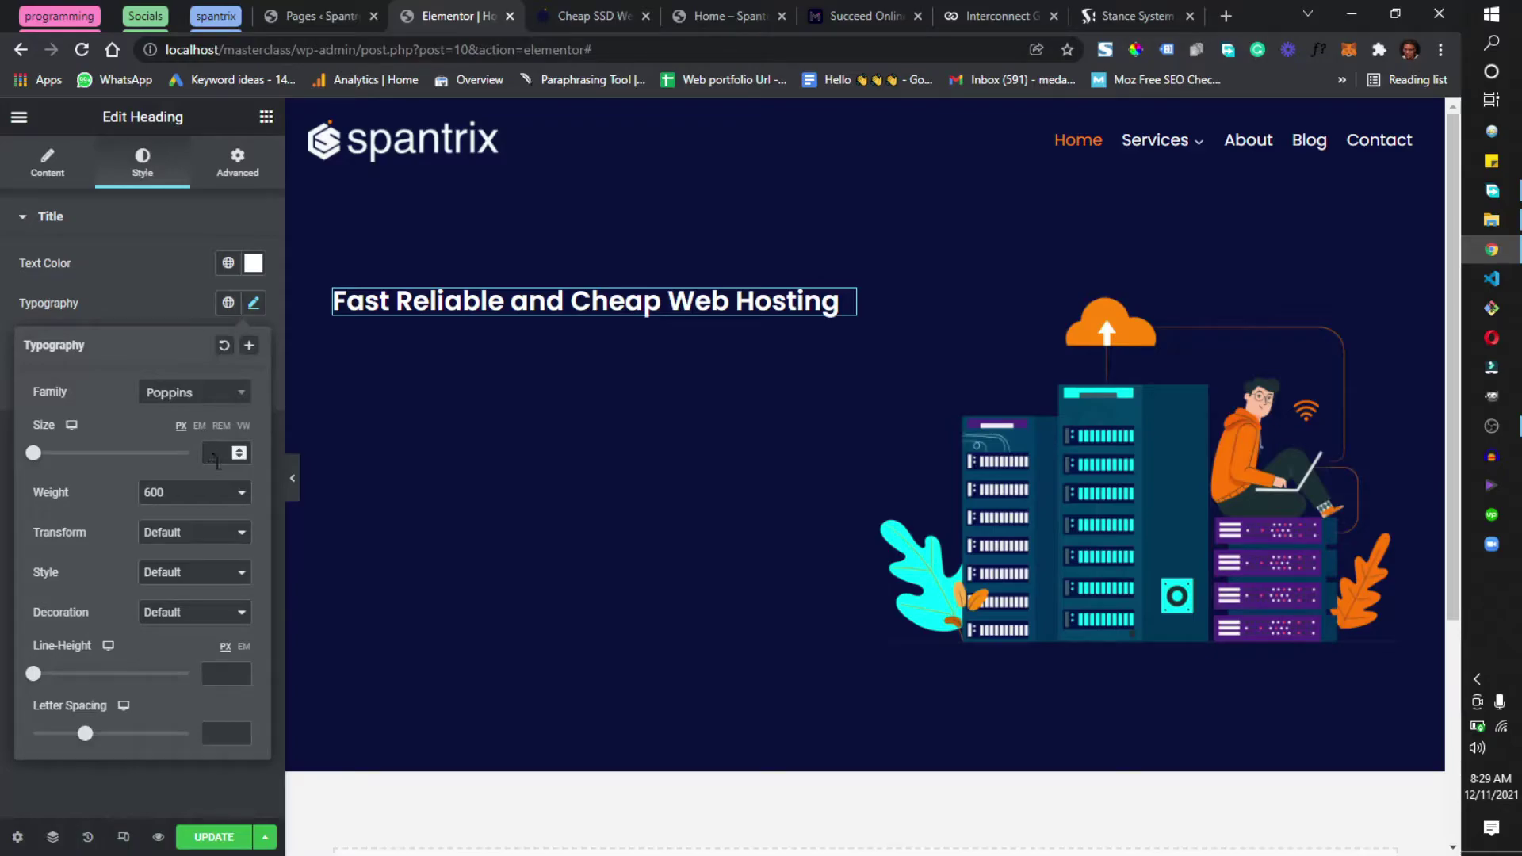
Step: Compare the heading with the spantrix.com hero and set its font size to 50 px
left_click(578, 11)
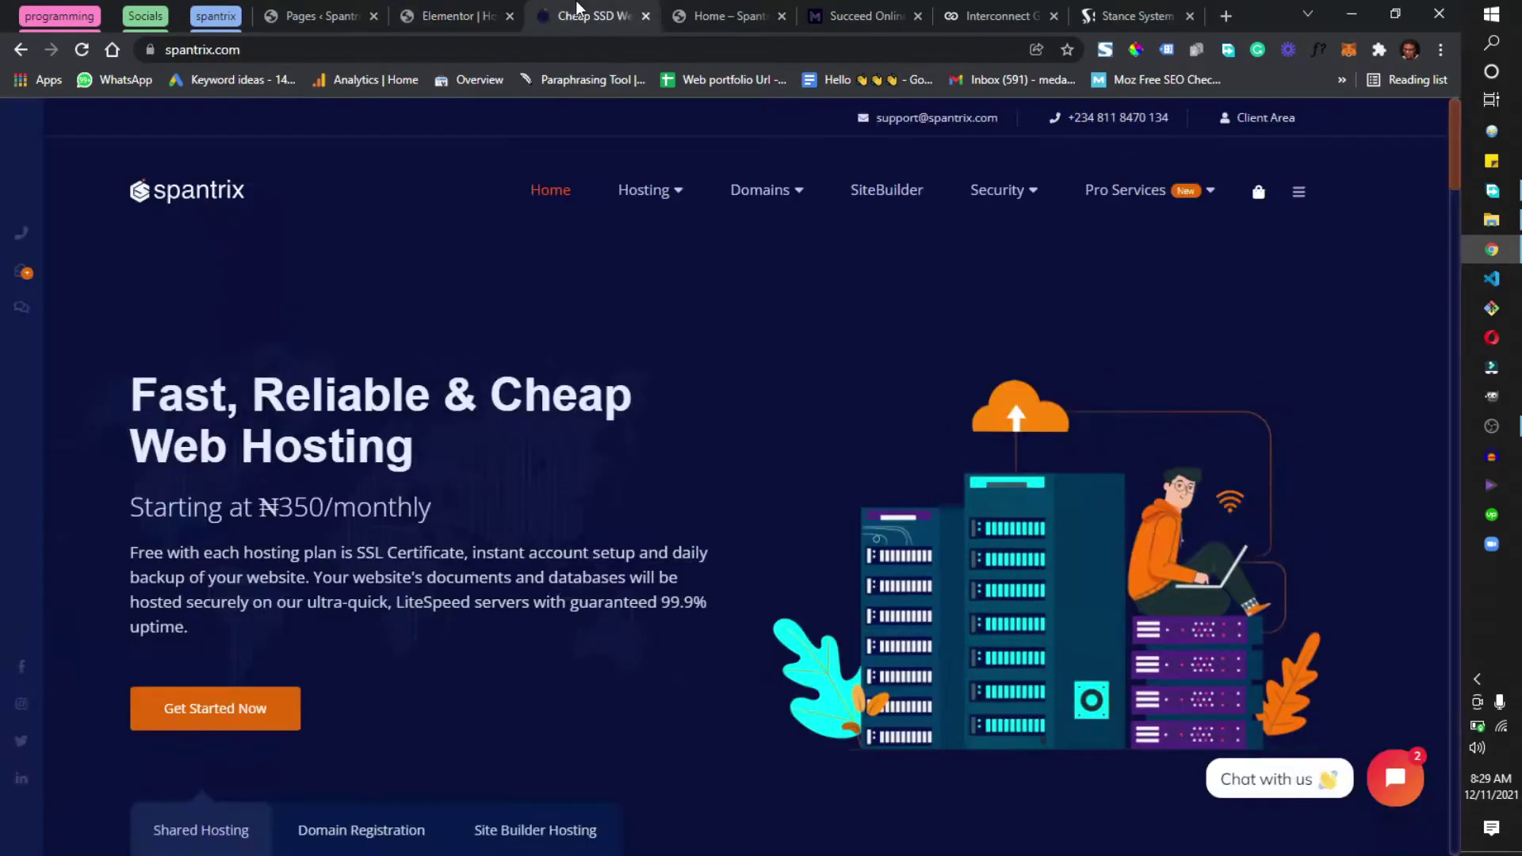
left_click(438, 15)
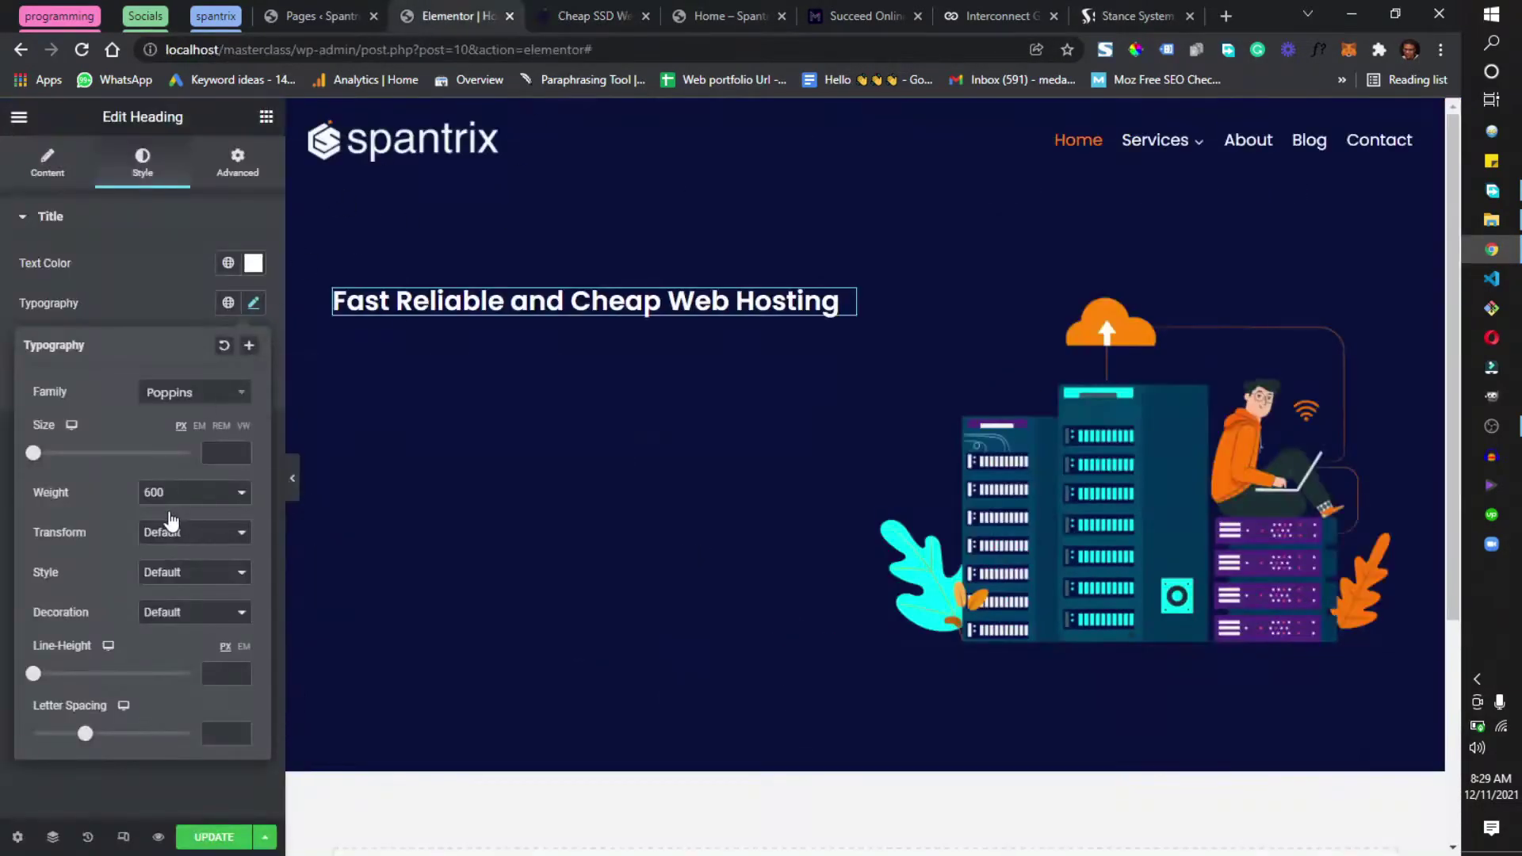
left_click(221, 460)
type("50")
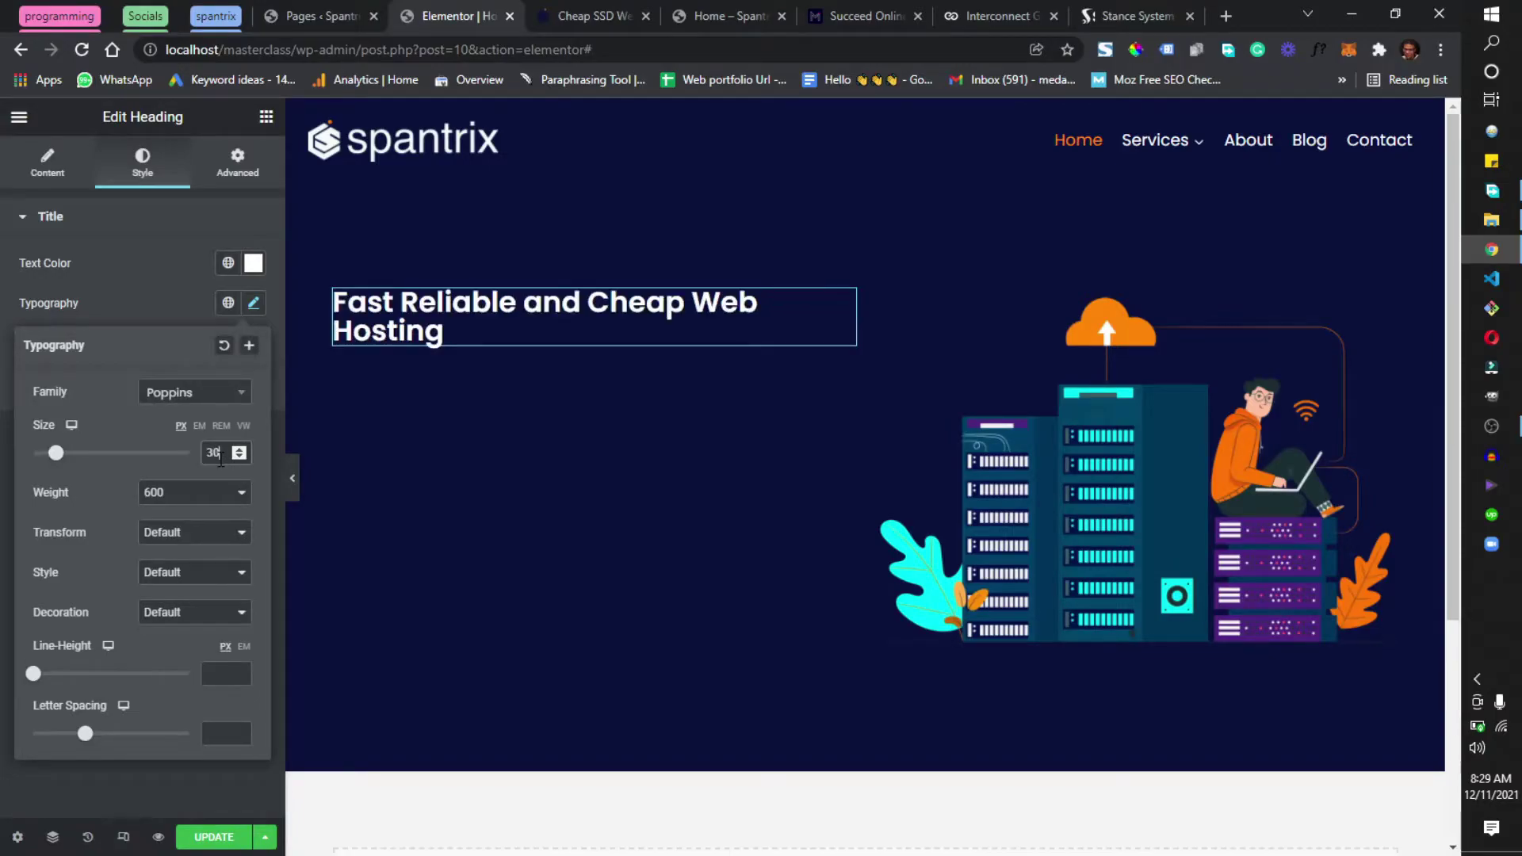
key("BackSpace")
key("BackSpace")
type("50")
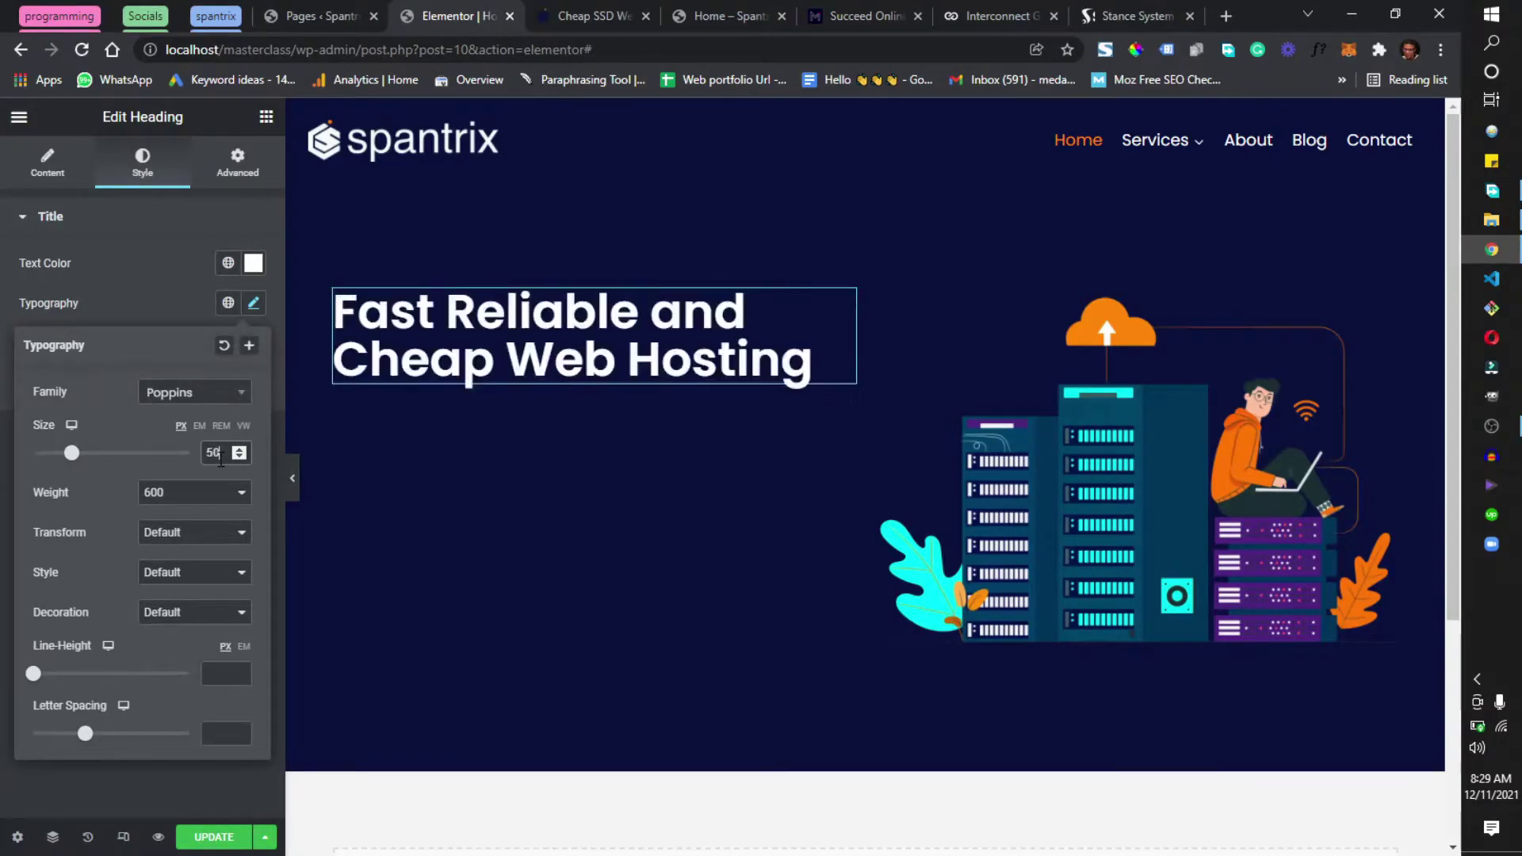
Step: Set the hero heading's font size to 45 px and compare it with the spantrix.com hero
key("BackSpace")
key("BackSpace")
type("45")
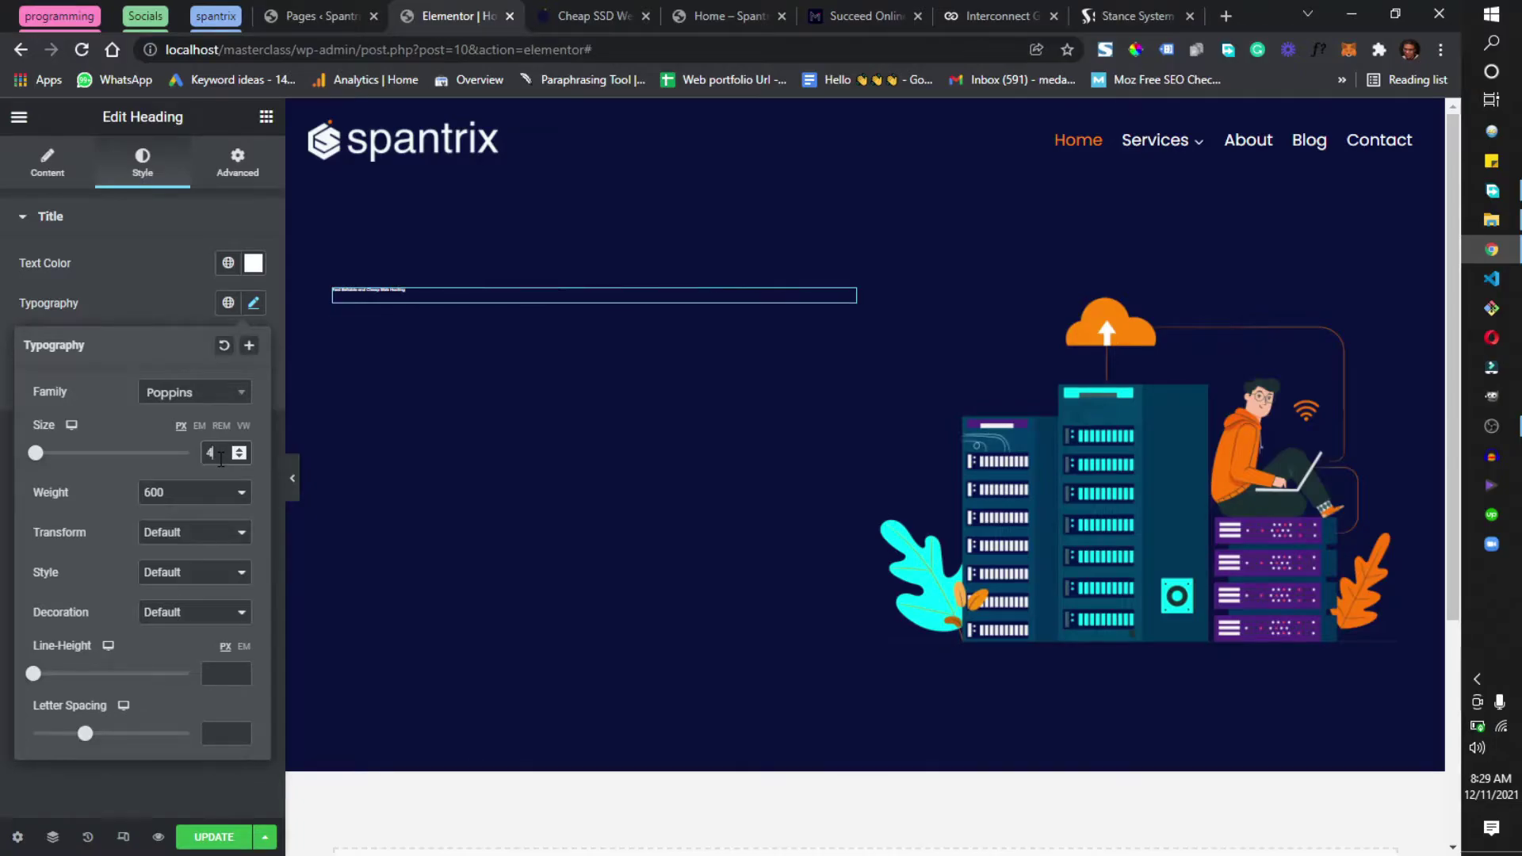
key("BackSpace")
type("5")
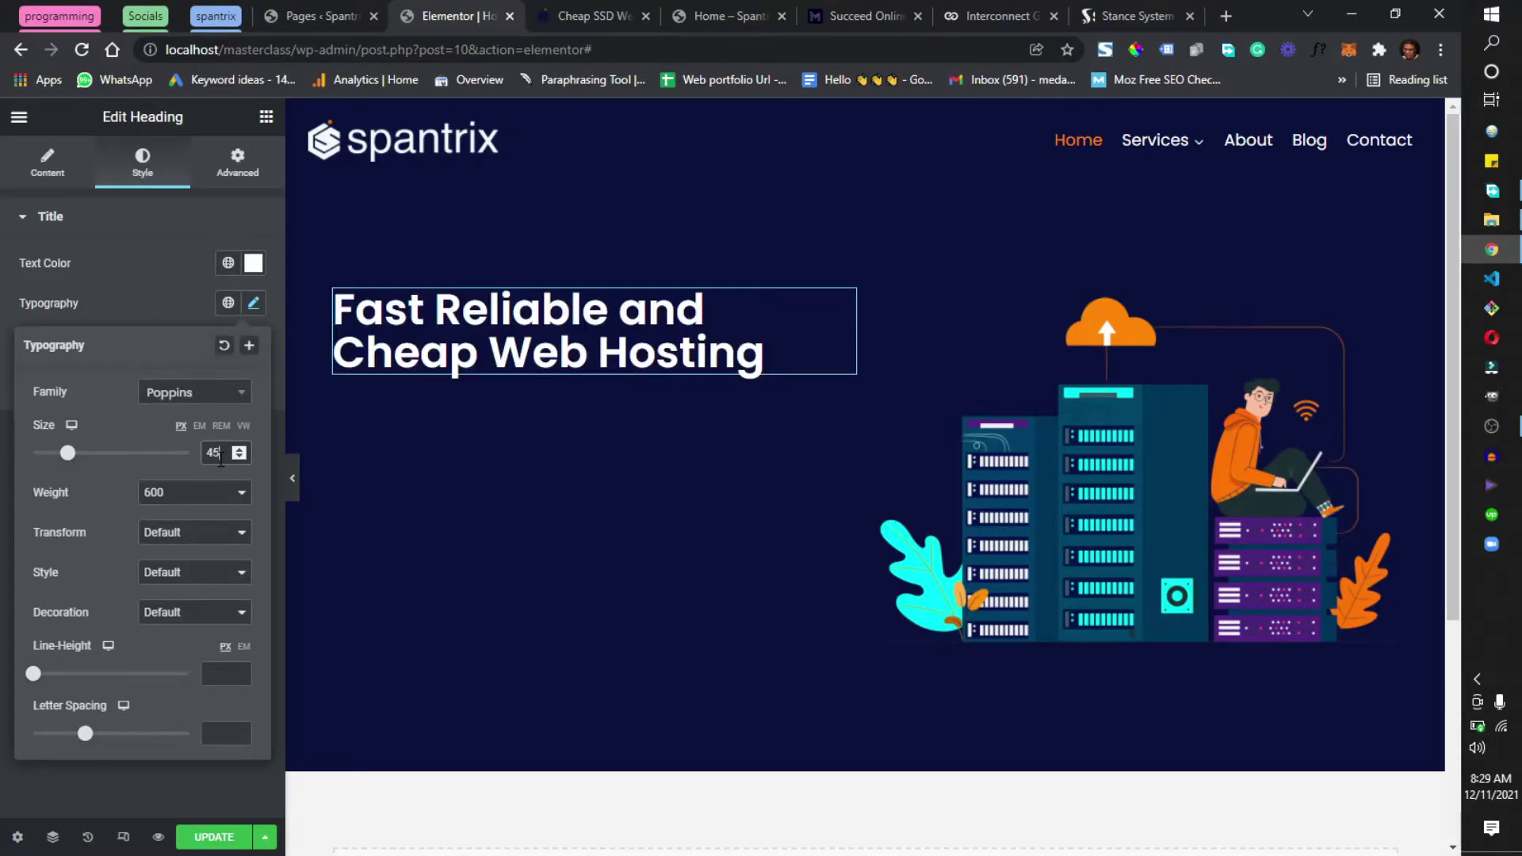
left_click(587, 8)
left_click(440, 3)
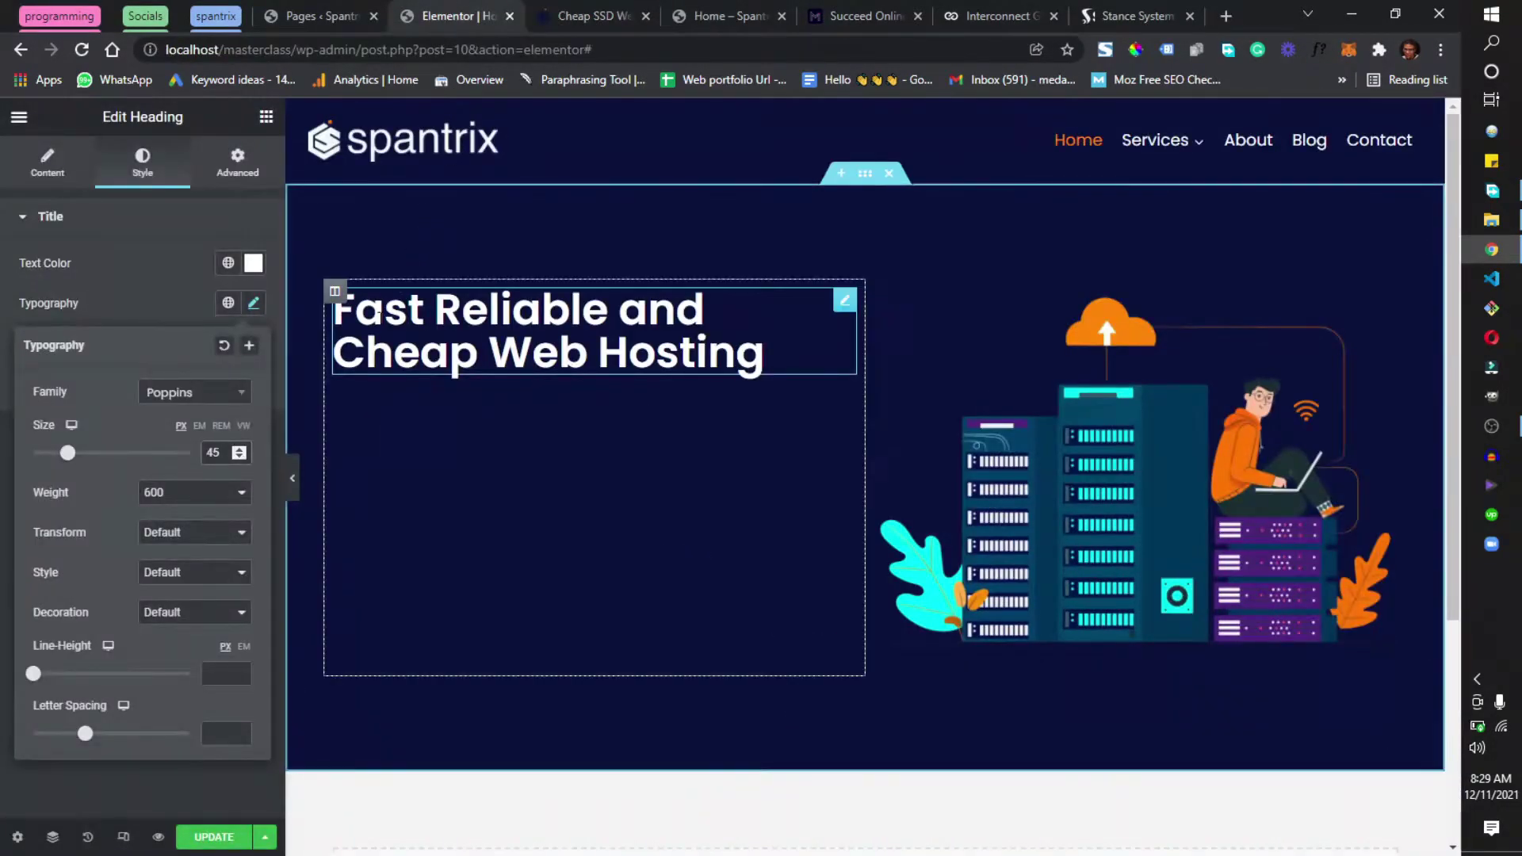
Step: Lower the hero heading's font size to 42 px
key("Down")
key("Down")
key("Down")
key("Down")
key("Down")
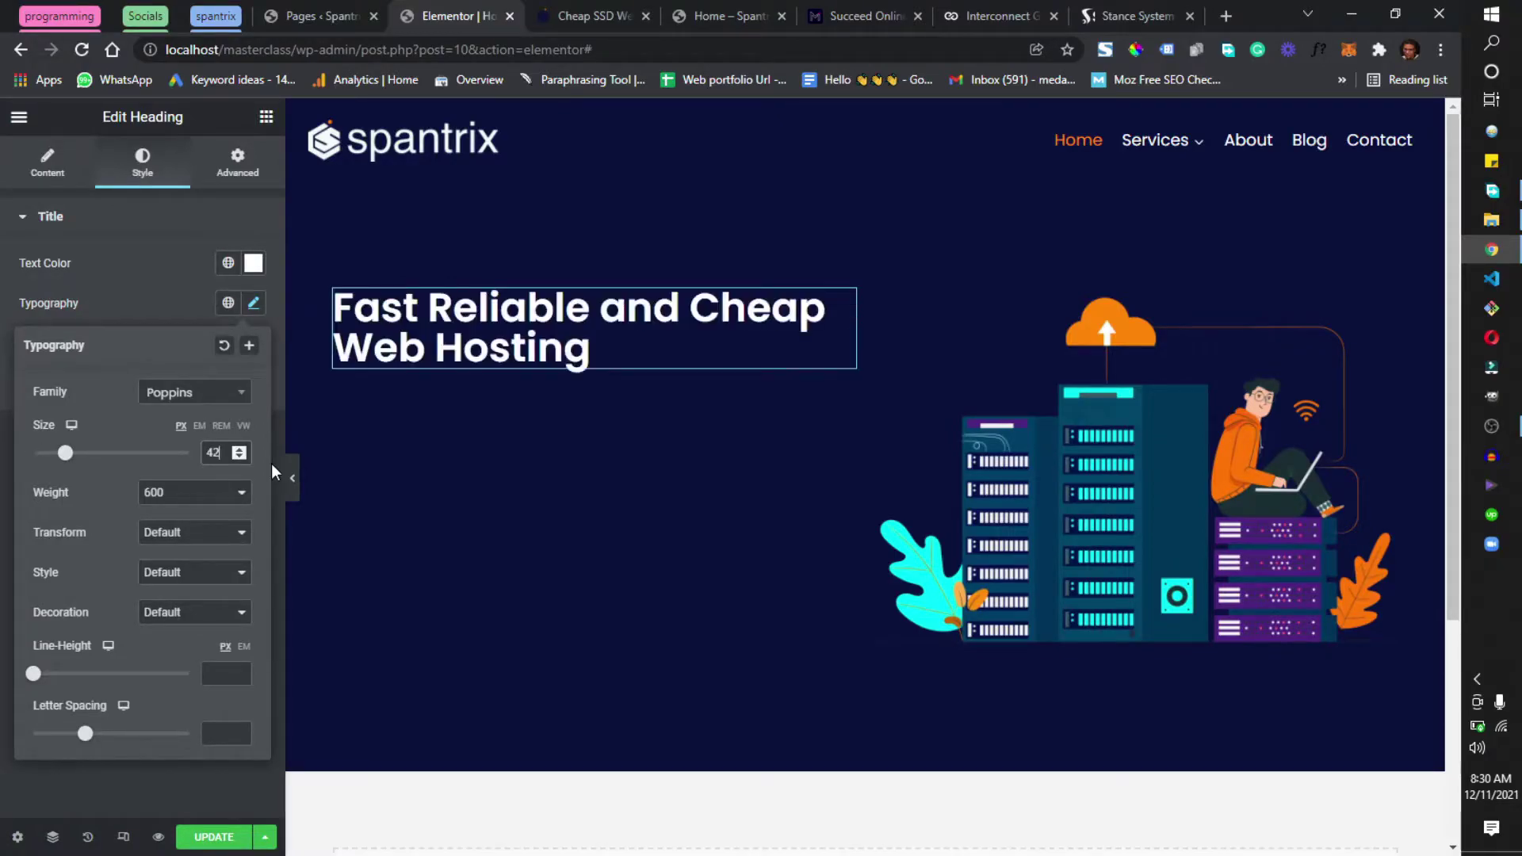
Step: Change the hero heading's text color to the very pale blue #E8F8FF and compare it with the spantrix.com hero
left_click(254, 262)
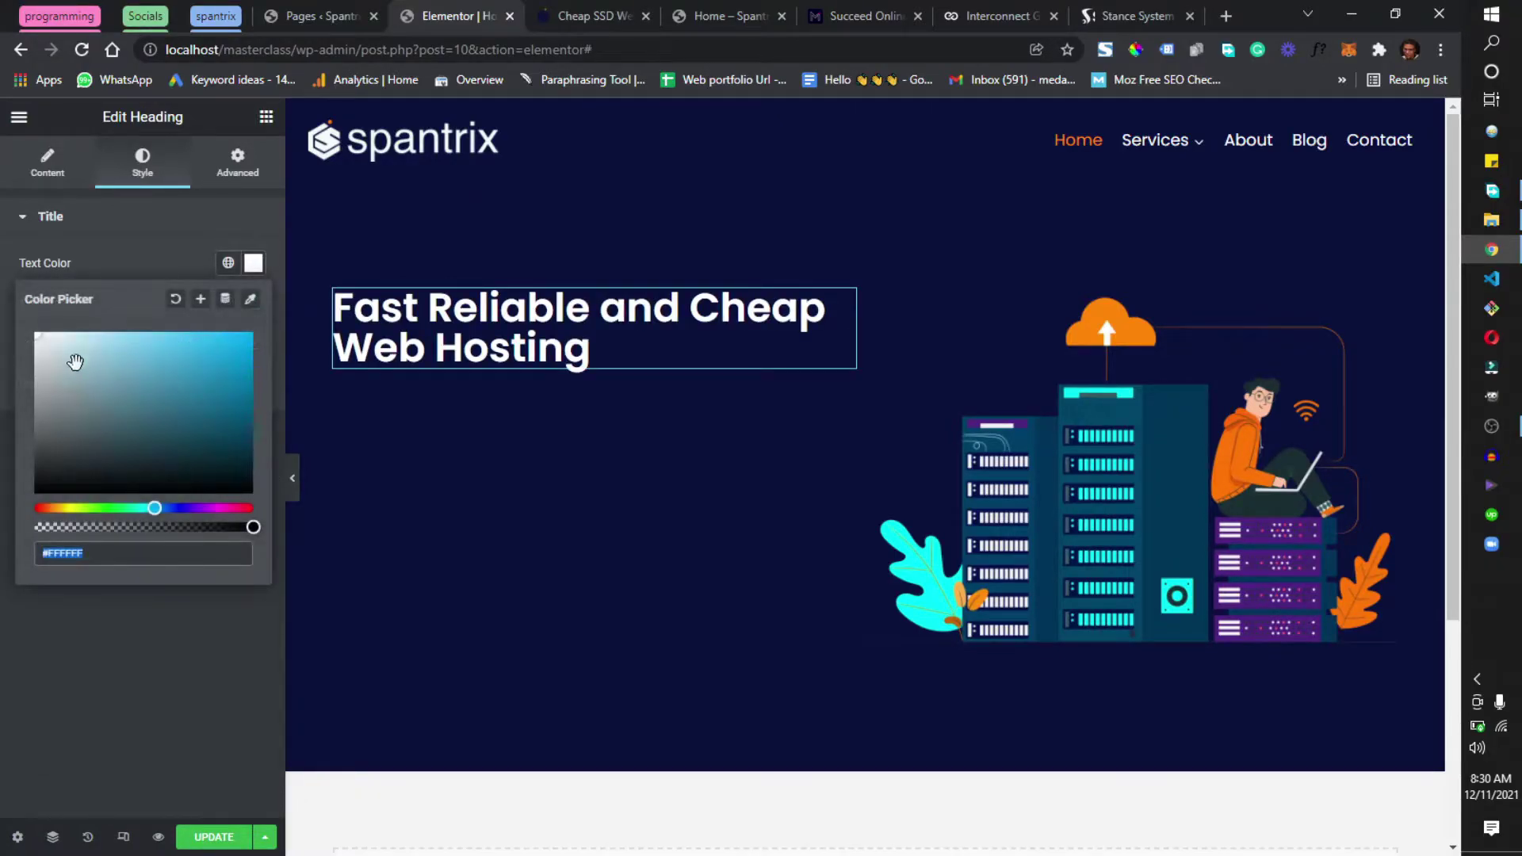
left_click_drag(67, 354, 59, 328)
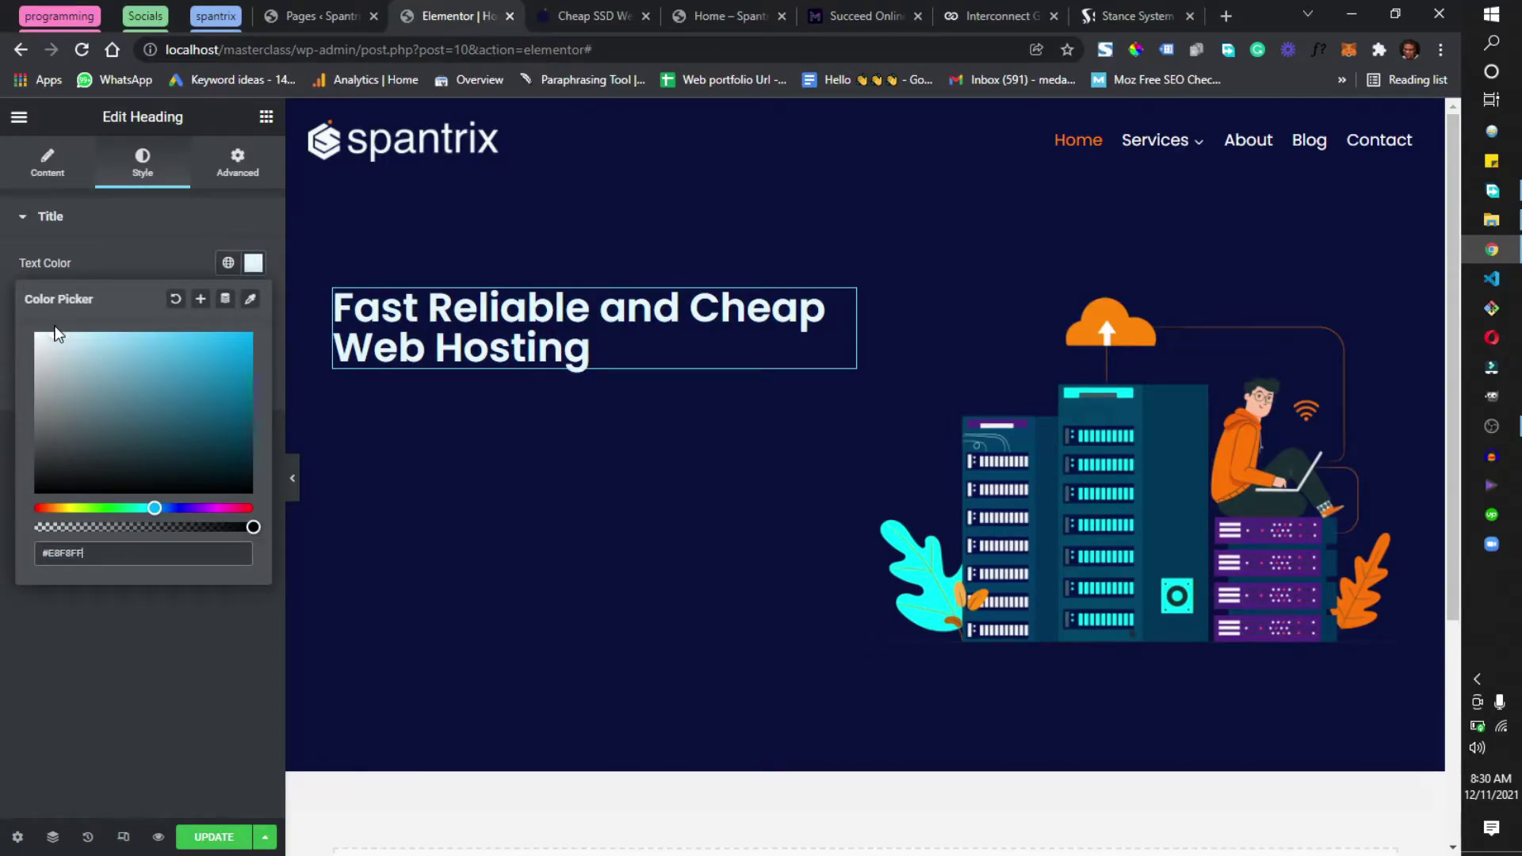
left_click(117, 696)
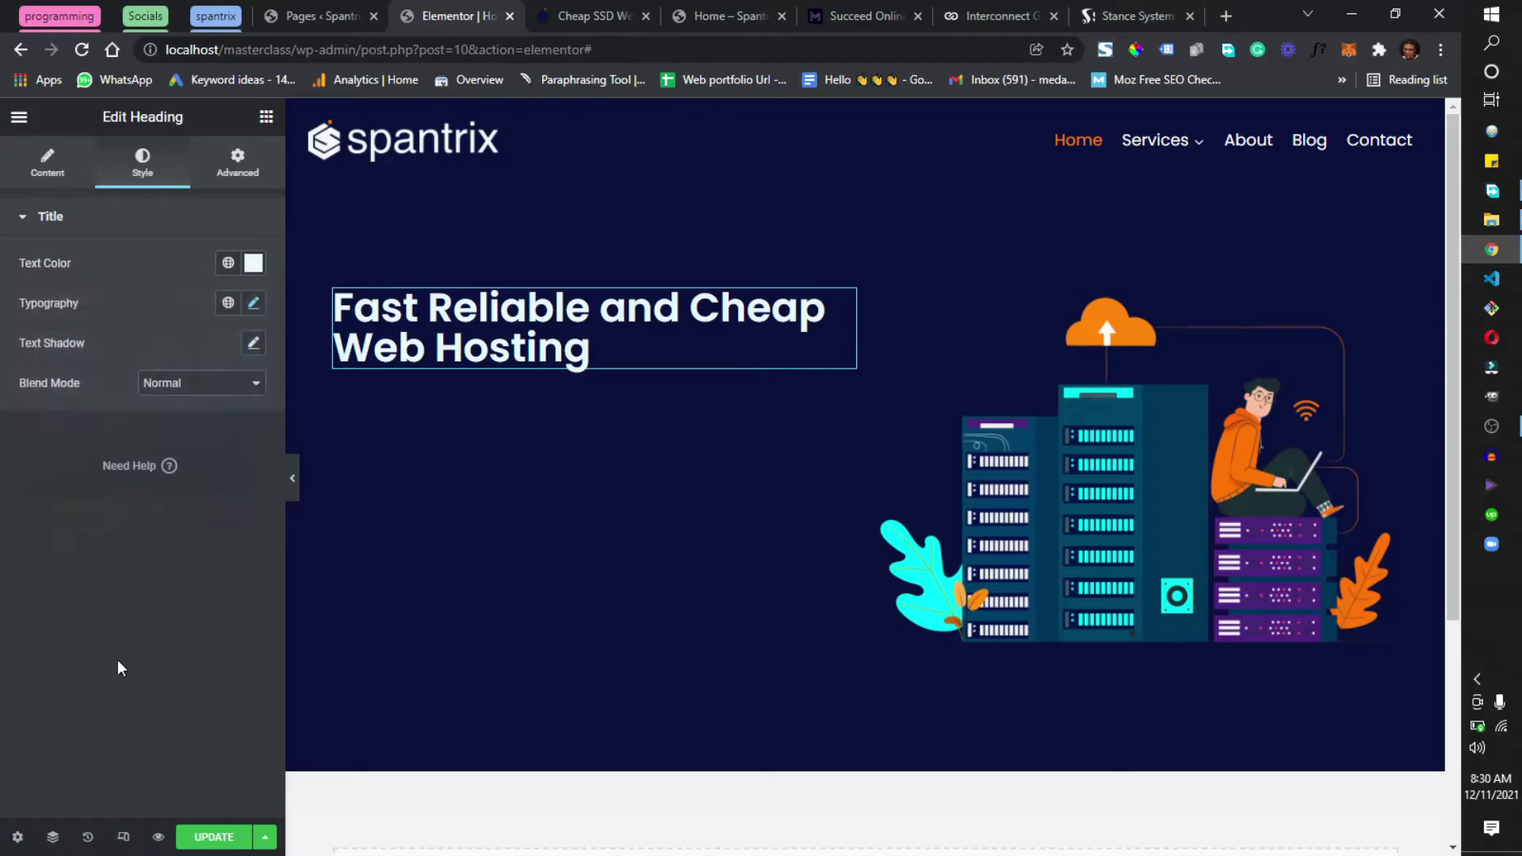
left_click(583, 16)
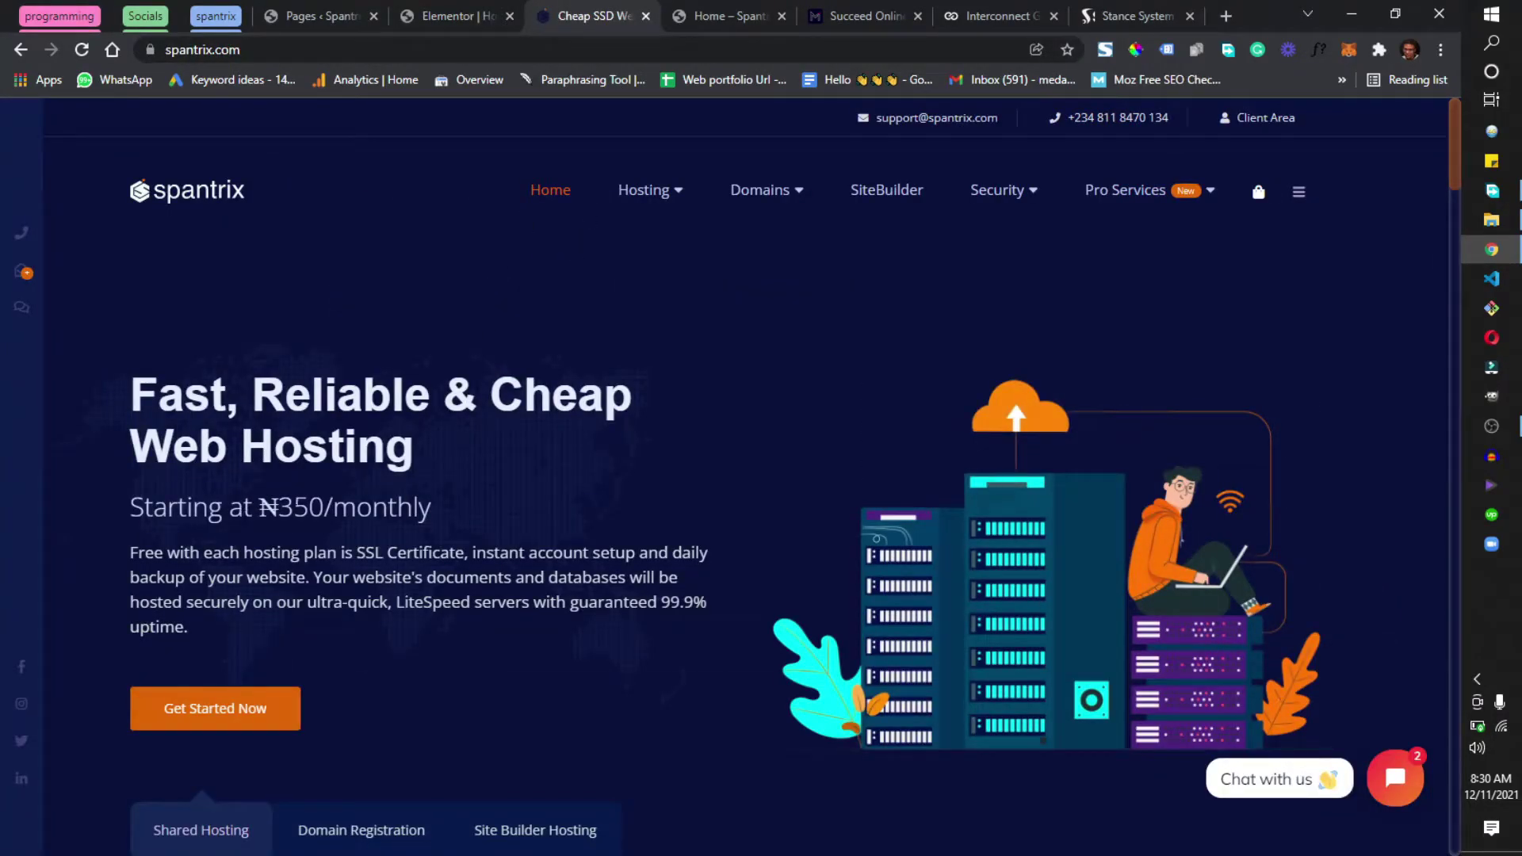
left_click(471, 25)
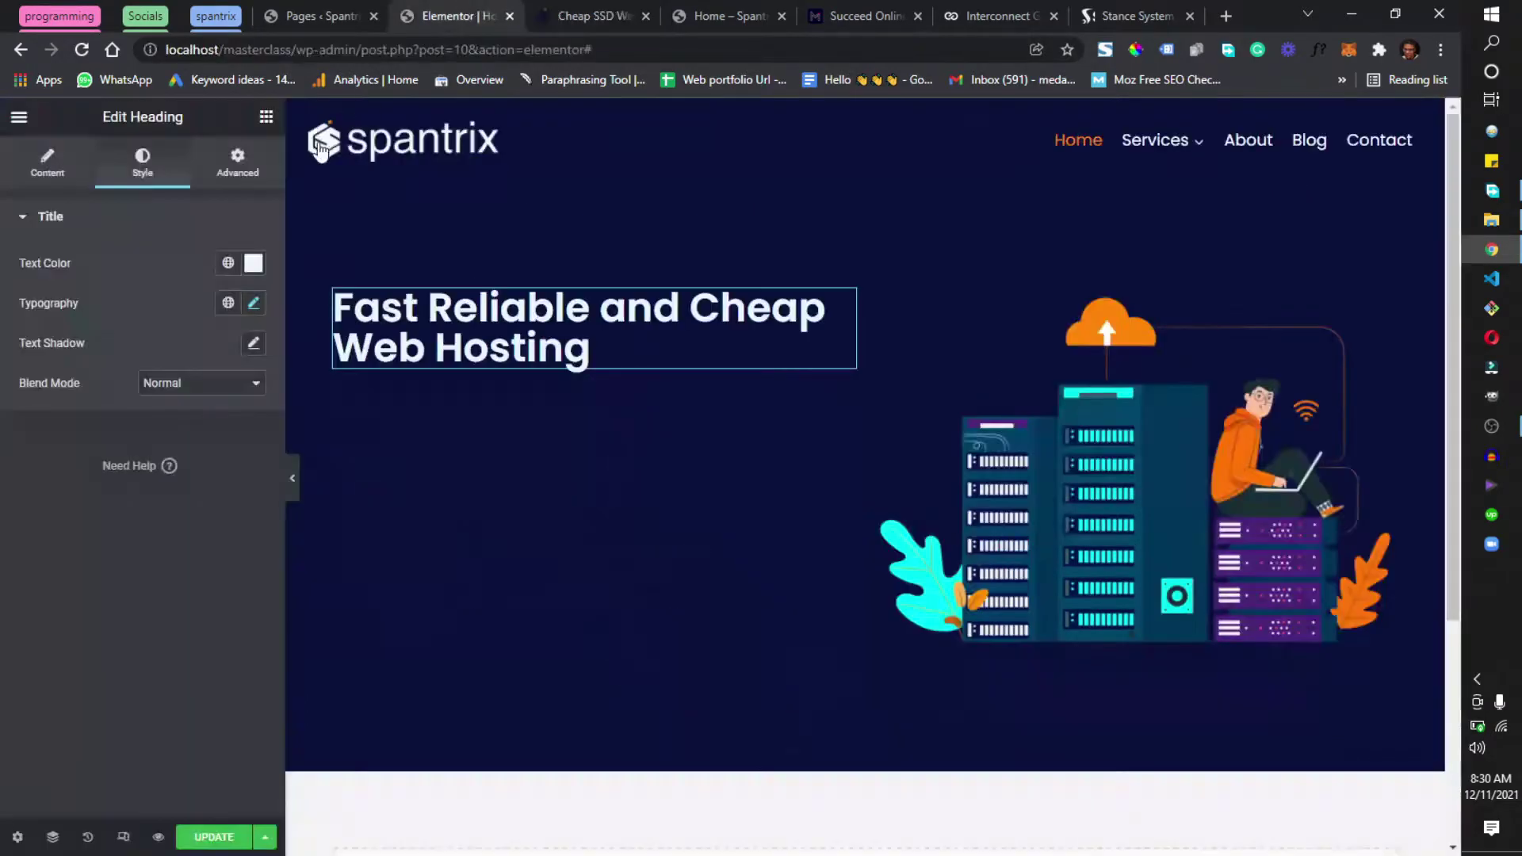
Step: Add a Heading widget below the hero heading and title it "Starting at #350/month", following the spantrix.com hero text
left_click(266, 117)
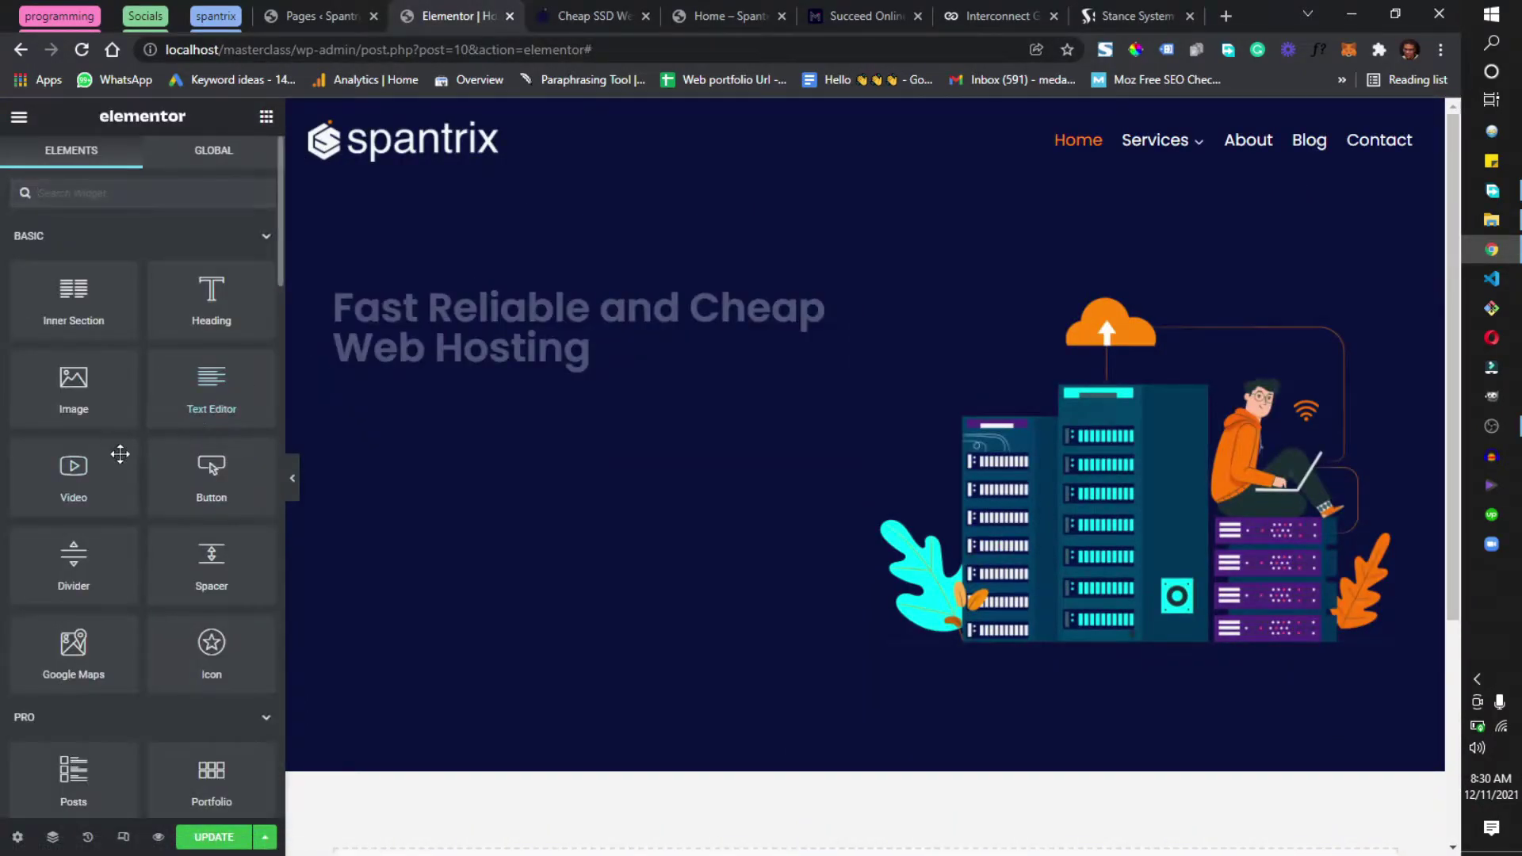
left_click_drag(212, 305, 432, 373)
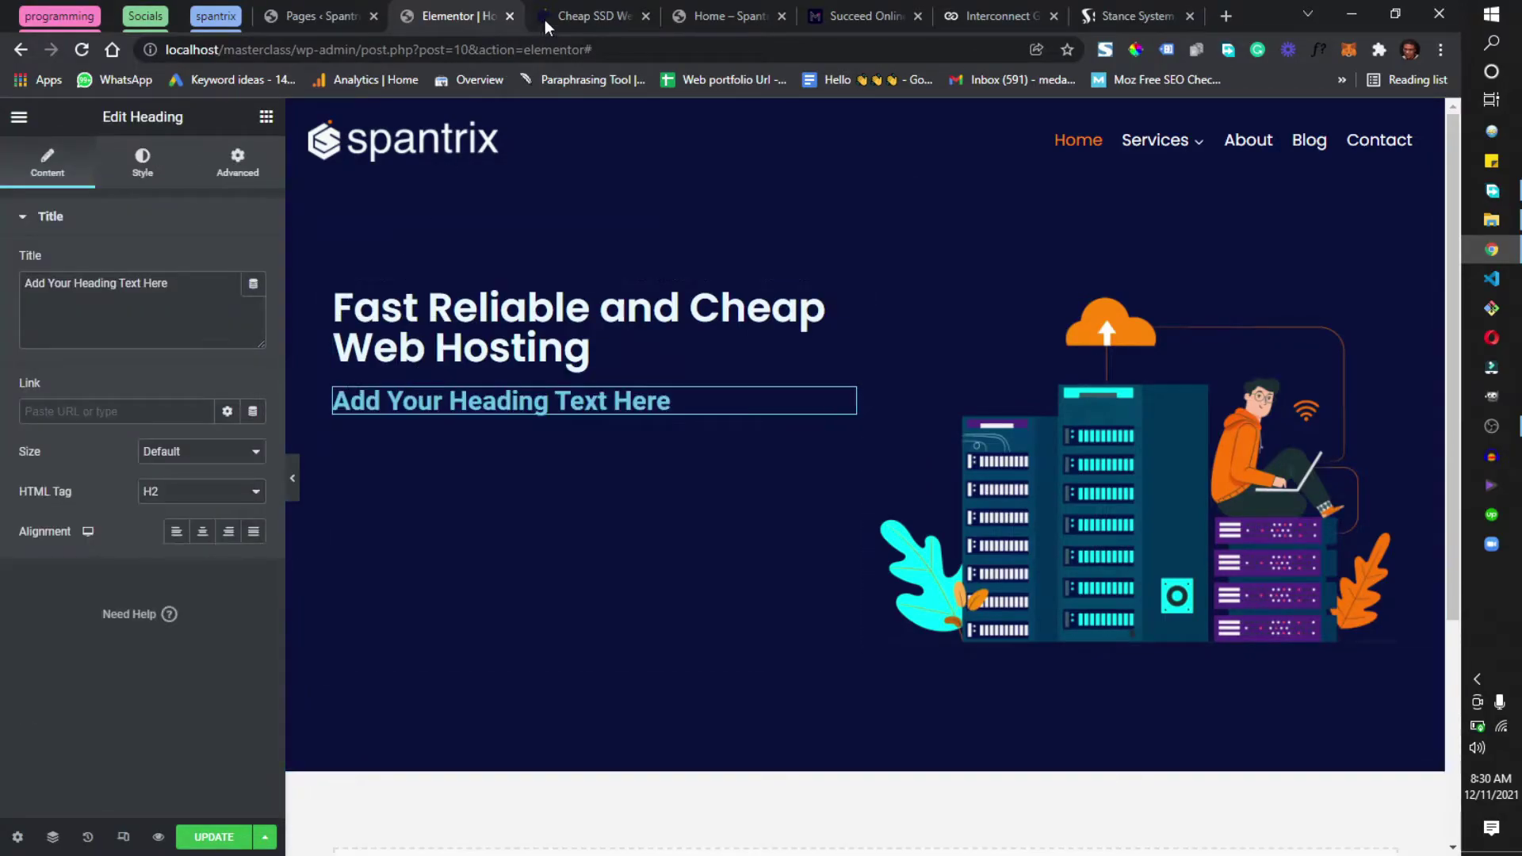
left_click(569, 10)
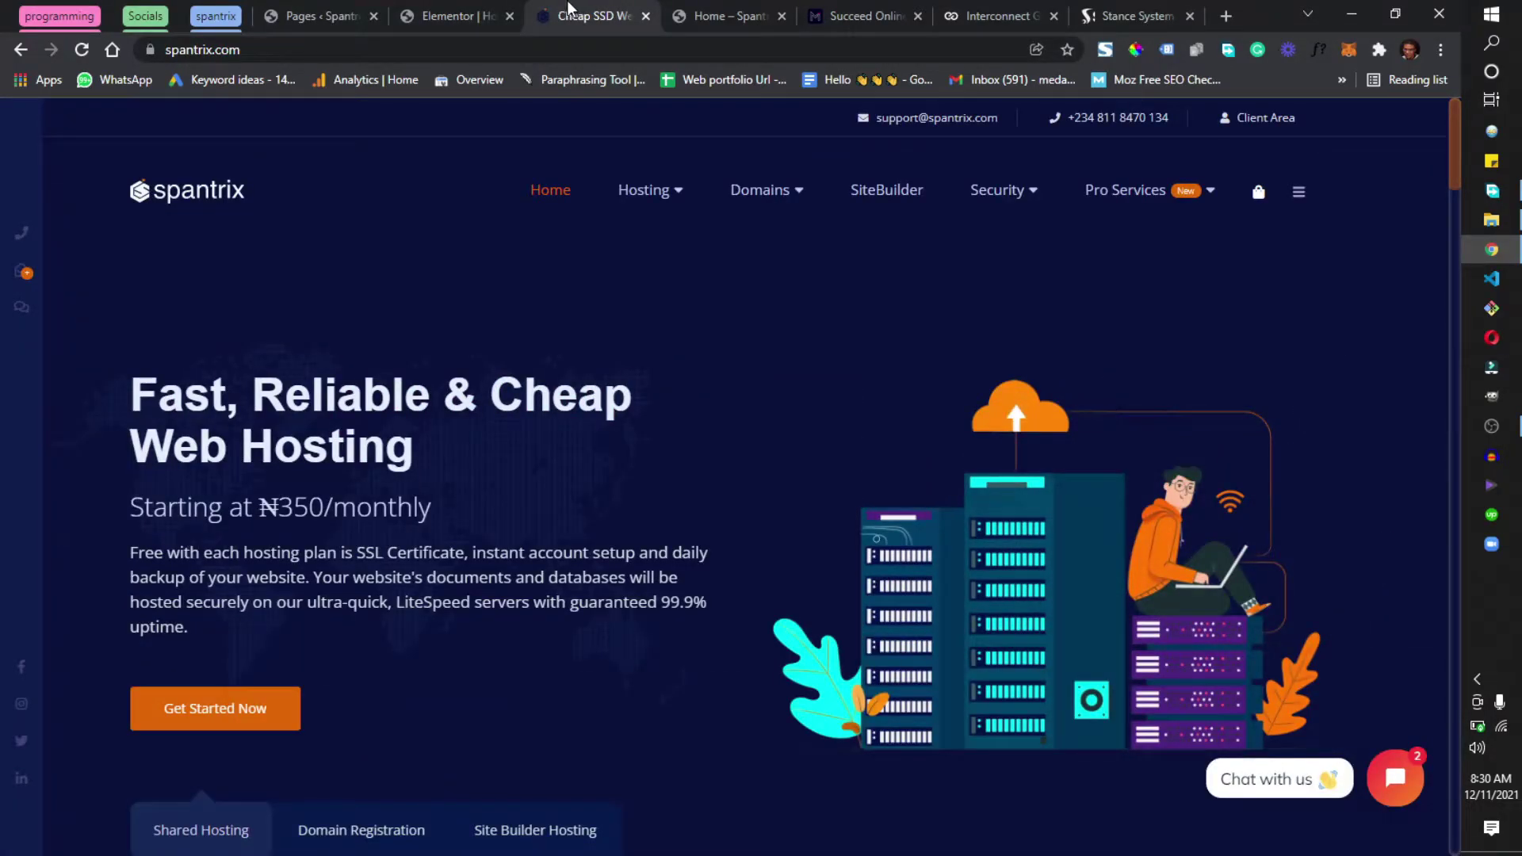
left_click(450, 11)
left_click(199, 324)
key("ctrl+a")
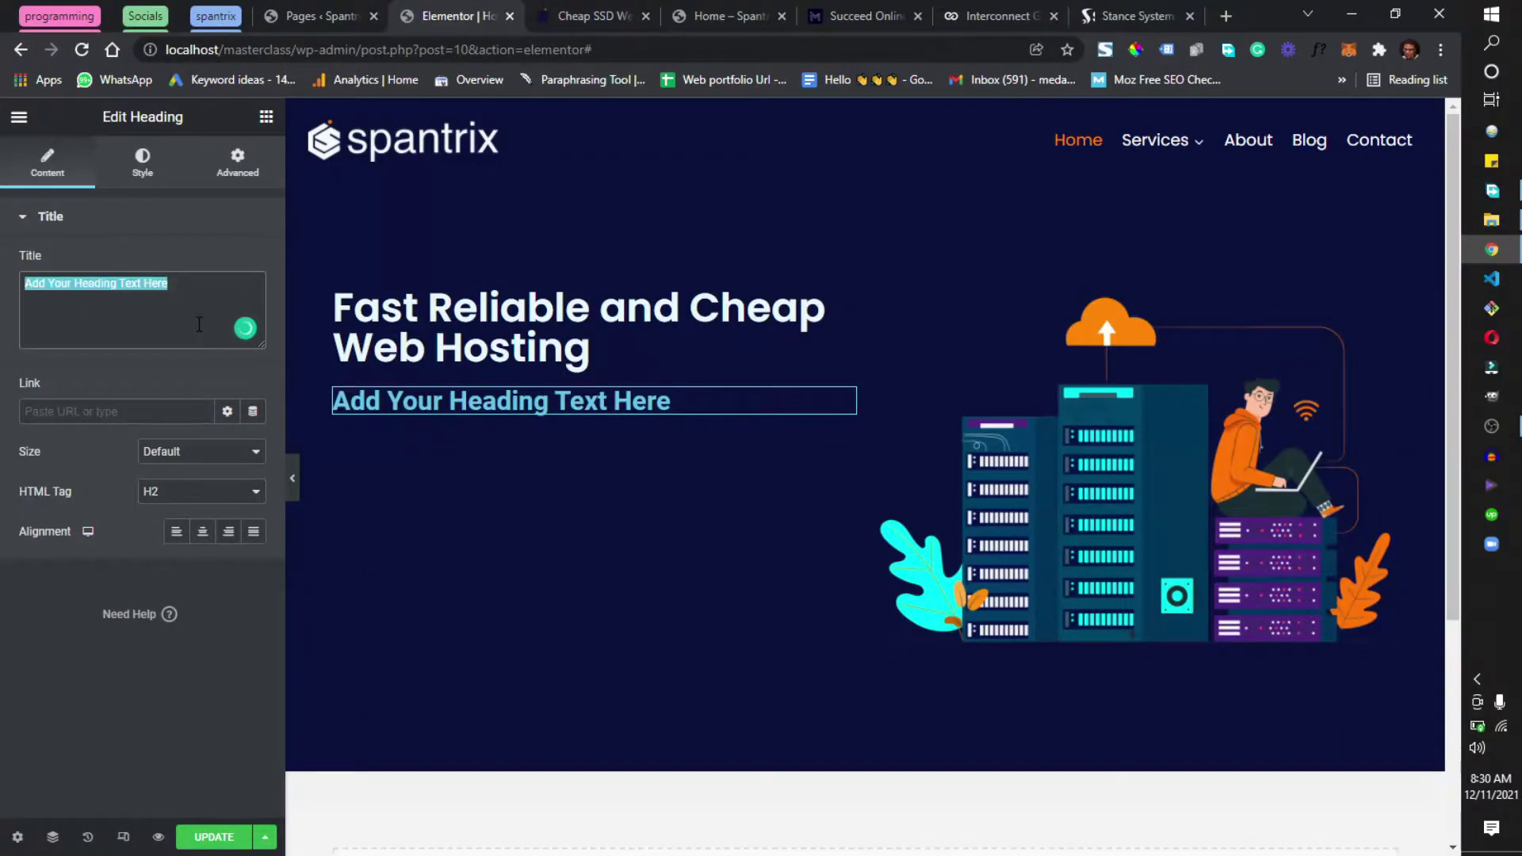
type("Starting ")
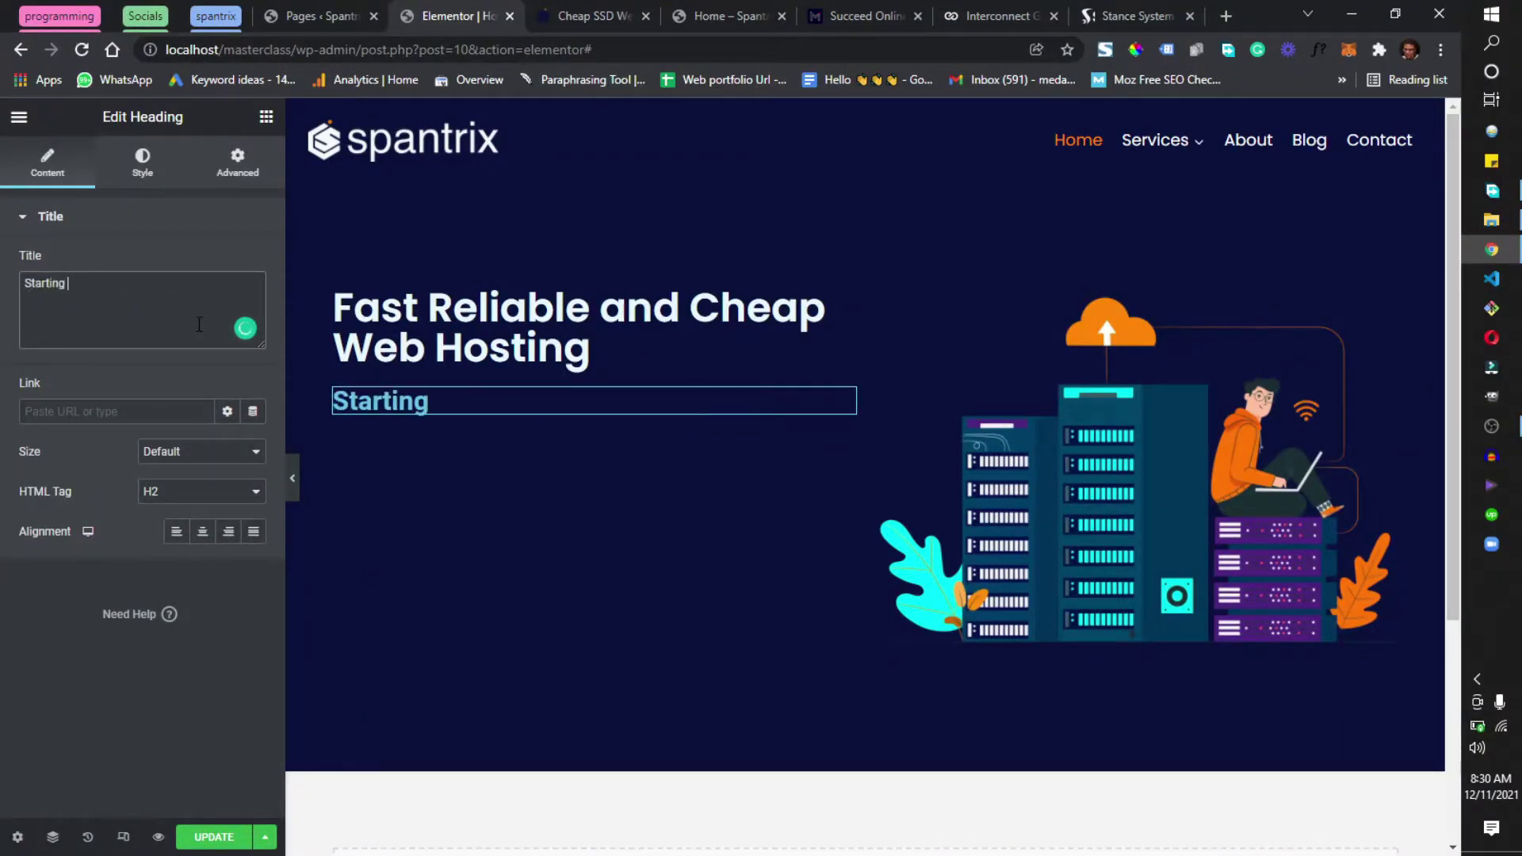
type("at 350")
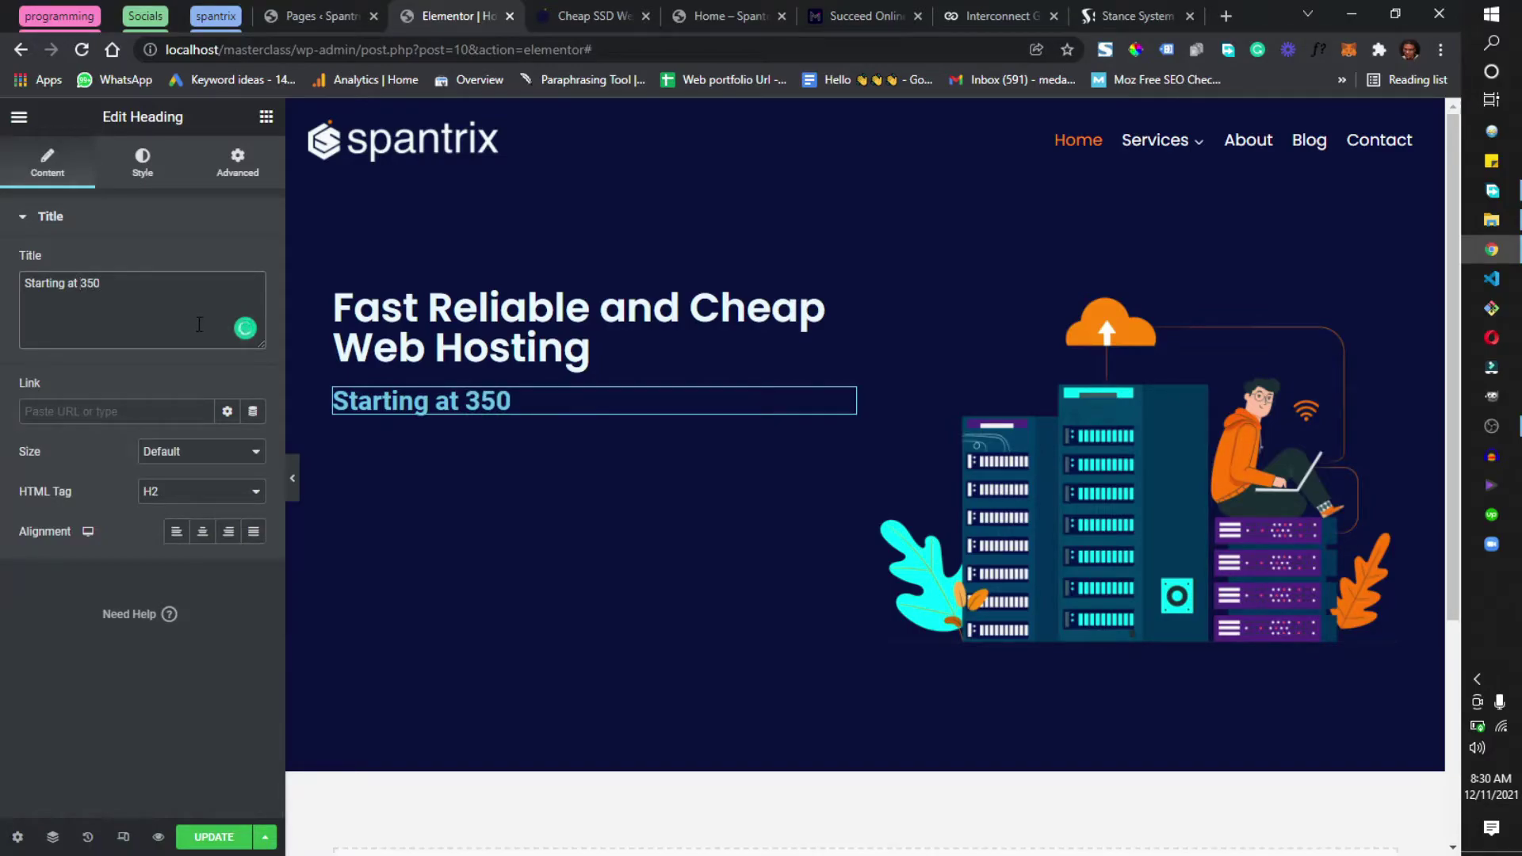
type("#")
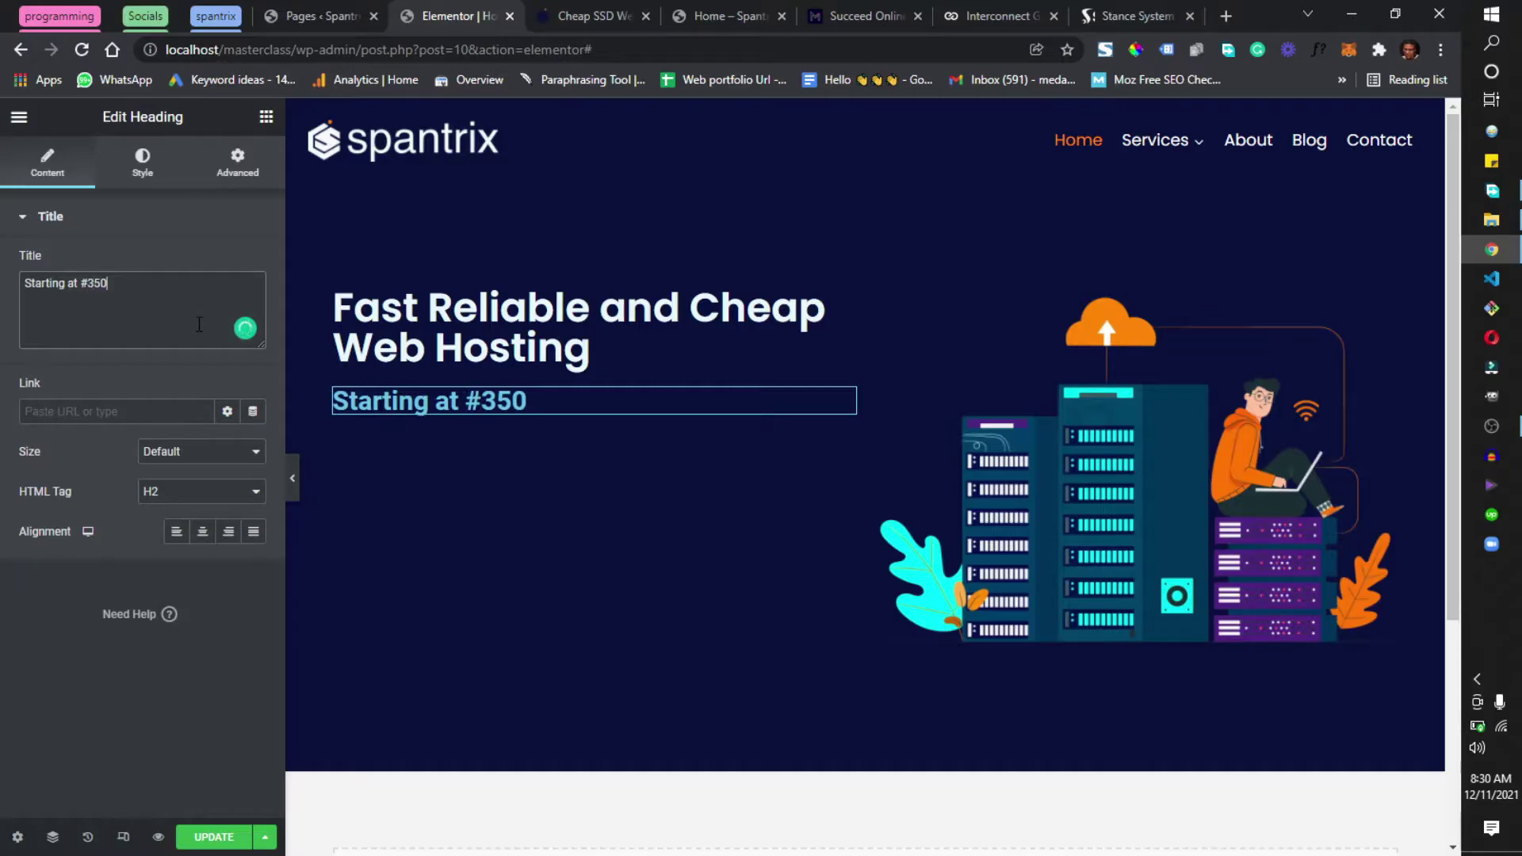
type("/month")
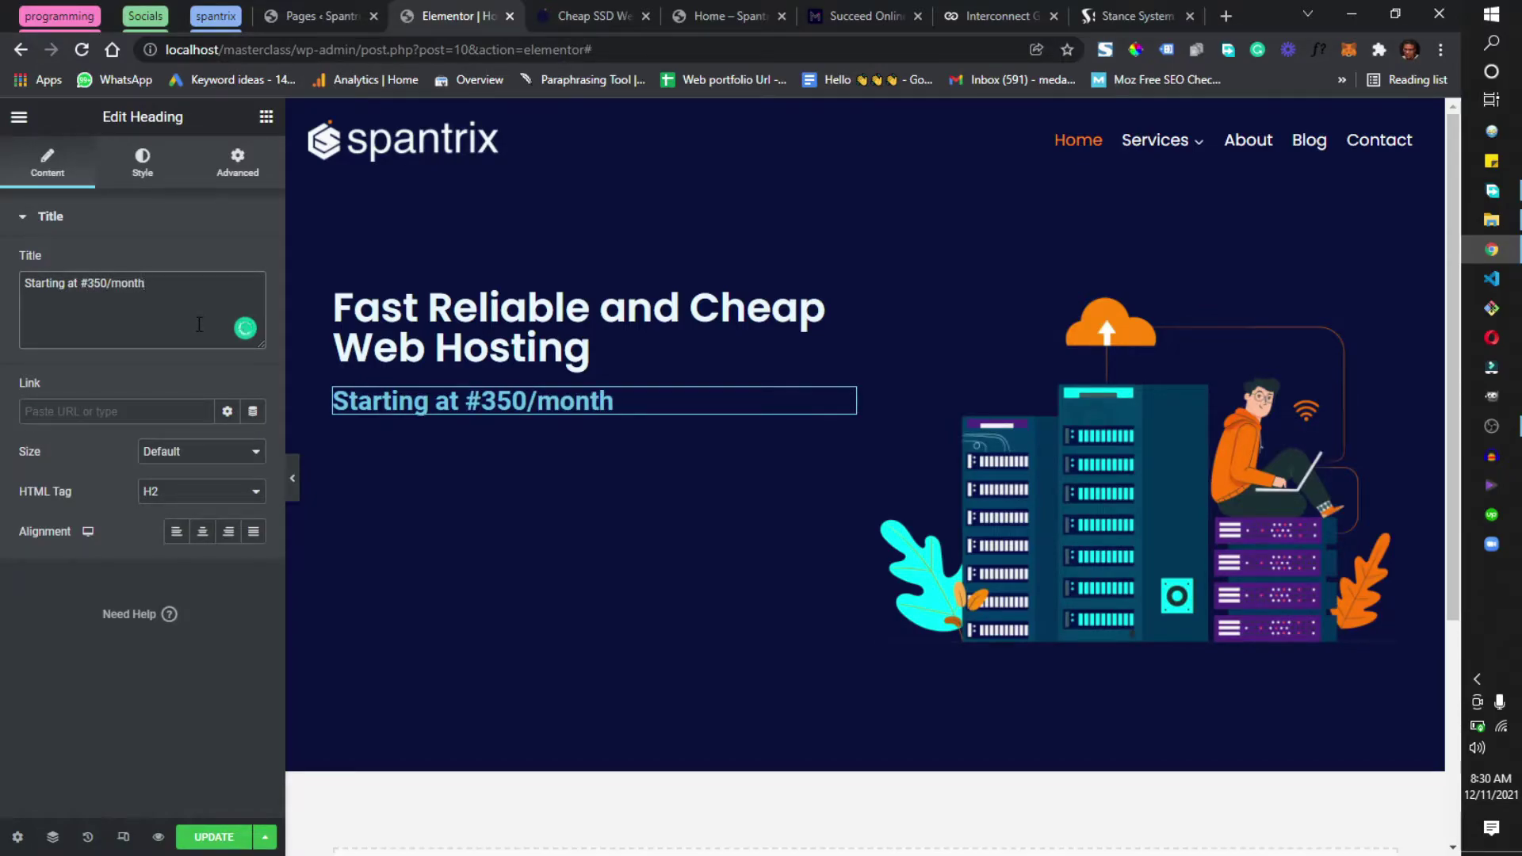
Step: Set the price subheading's text color to the light gray #EAEAEA
left_click(144, 164)
left_click(254, 262)
left_click(75, 383)
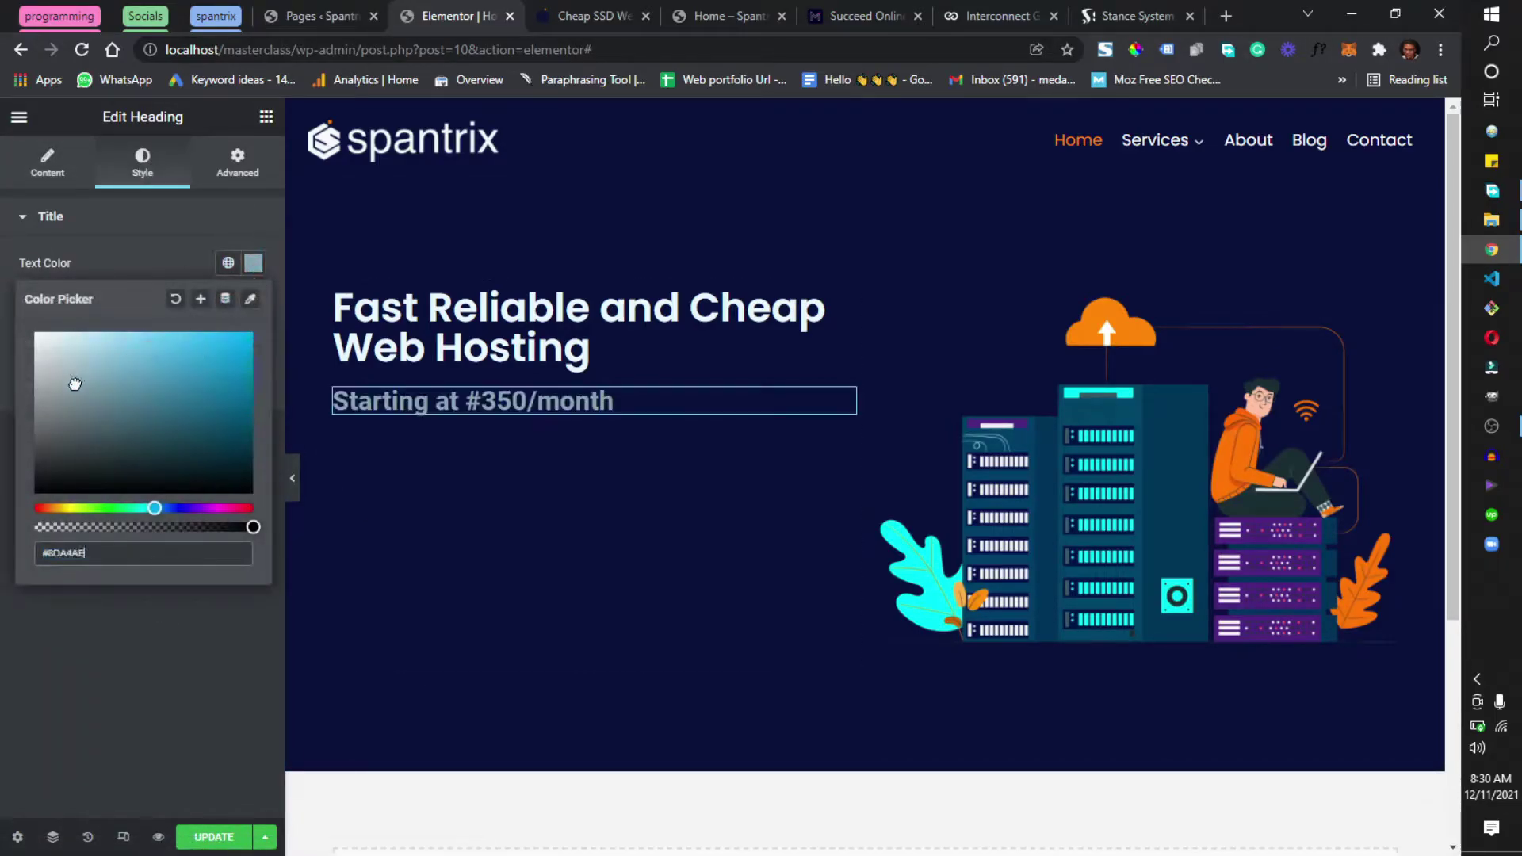
mouse_move(74, 384)
left_mouse_down()
mouse_move(59, 308)
mouse_move(21, 346)
left_mouse_up()
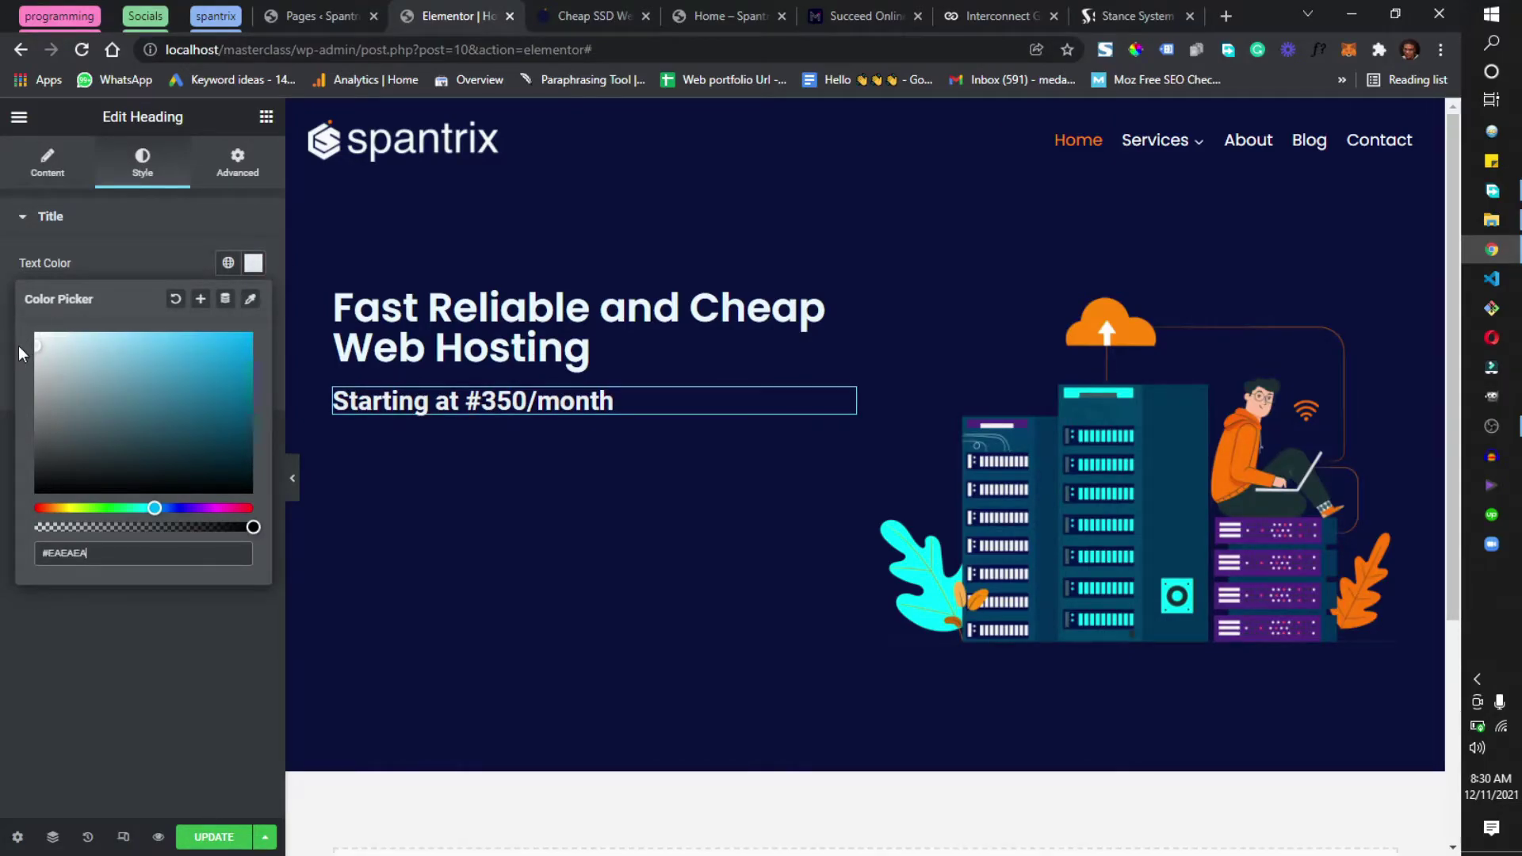
left_click(97, 625)
Step: Change the price subheading's font family to Poppins in its typography settings
left_click(254, 304)
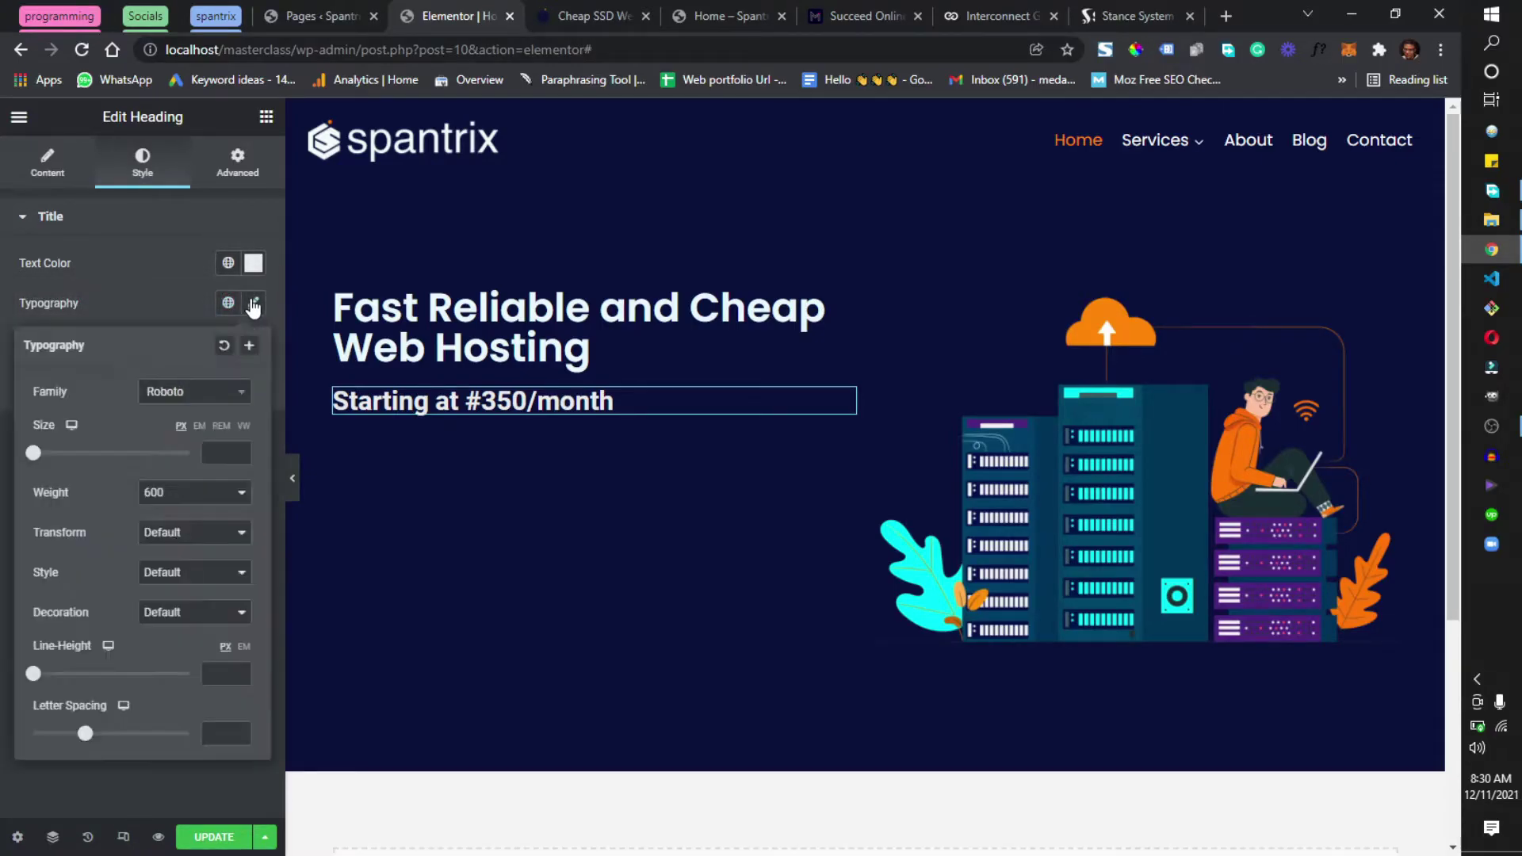
left_click(211, 391)
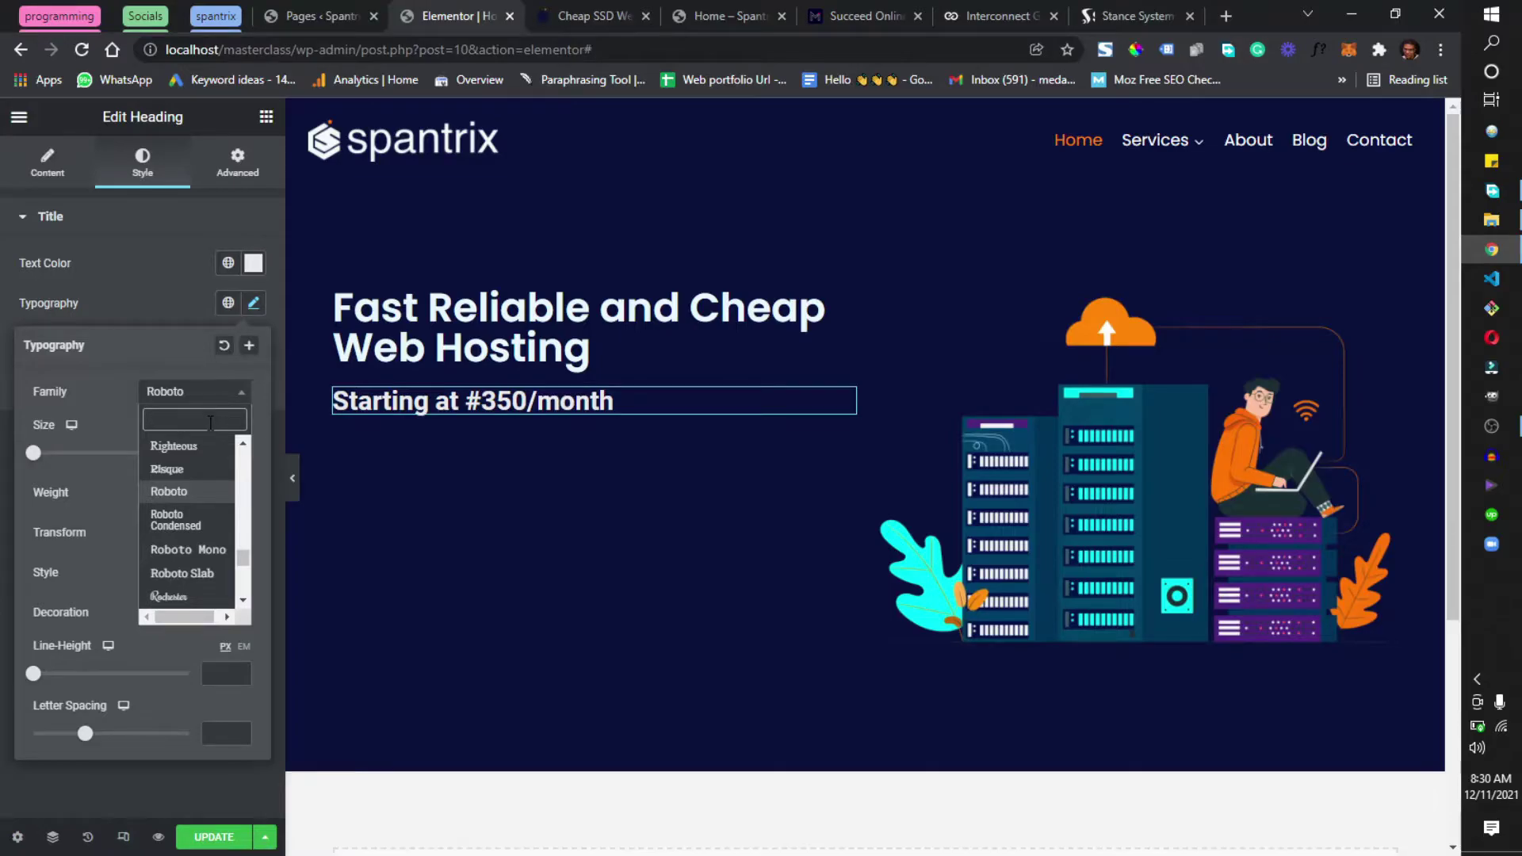
type("poppins")
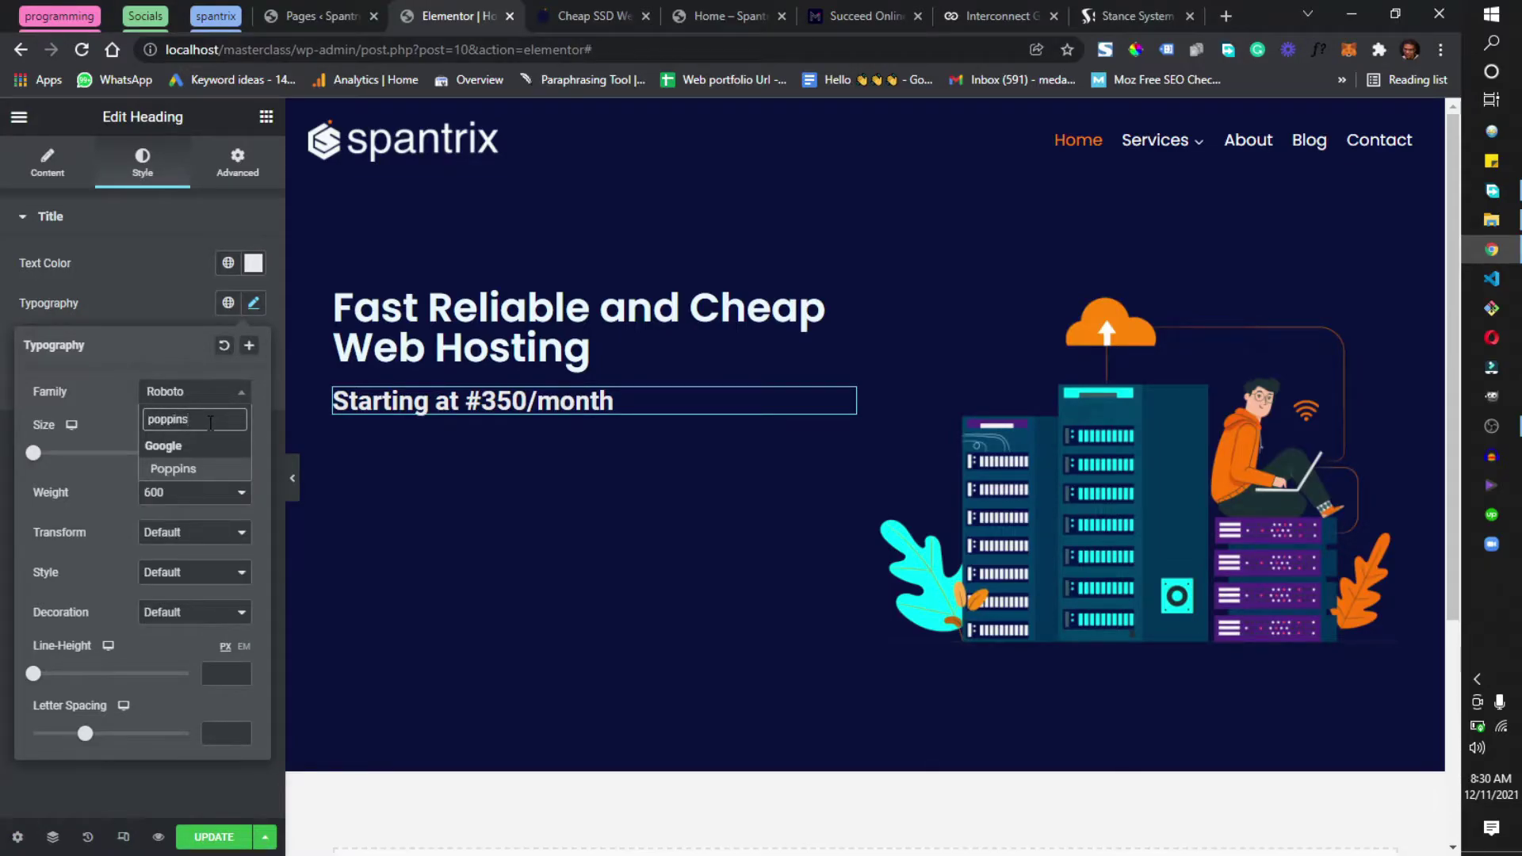
key("Return")
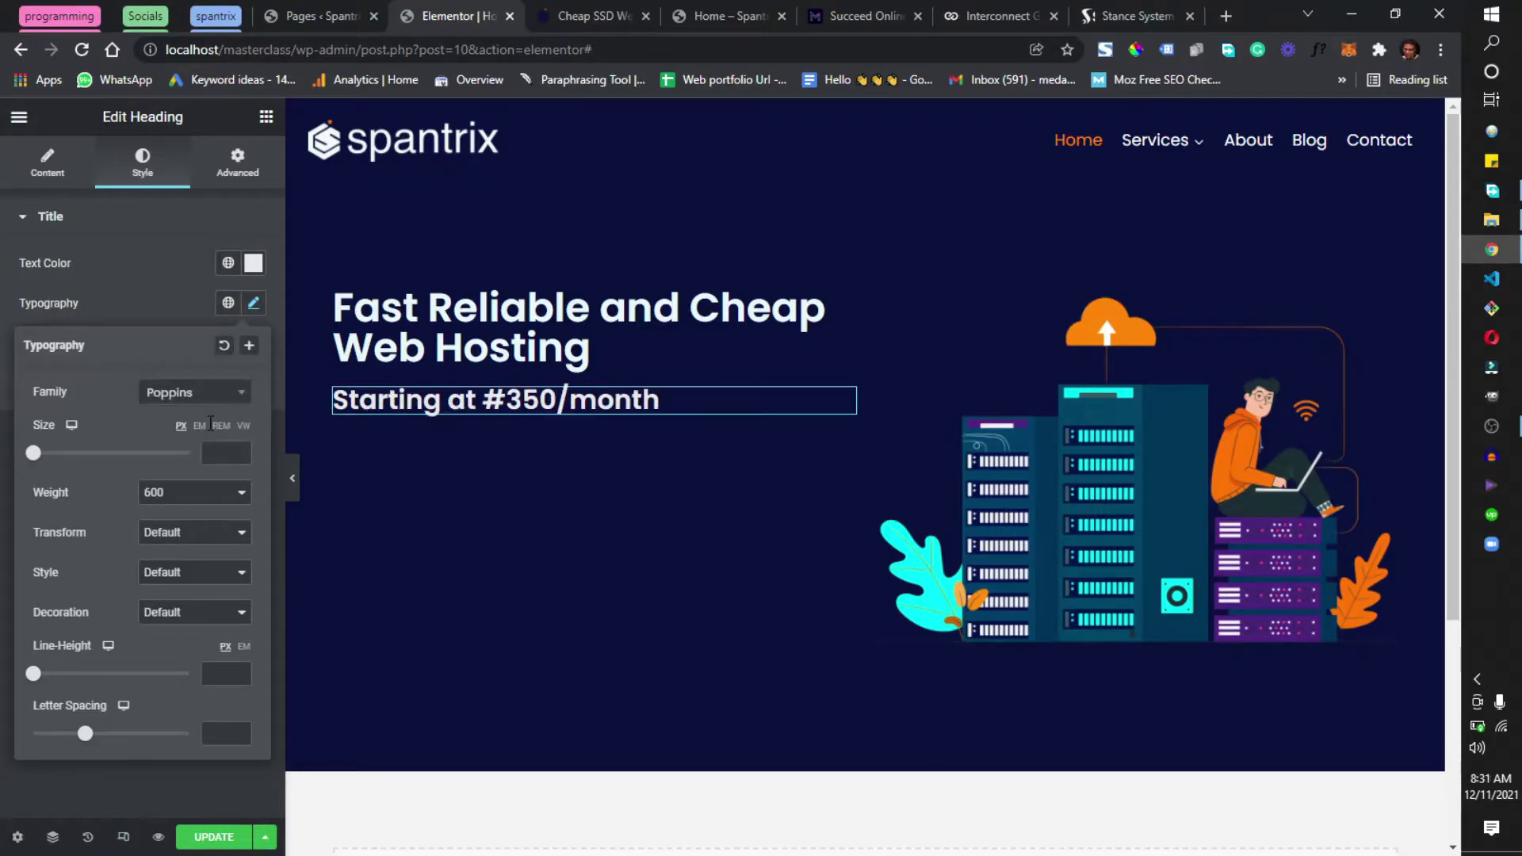
Step: Set the price subheading's font weight to 300, comparing it with the subheading on spantrix.com
left_click(208, 493)
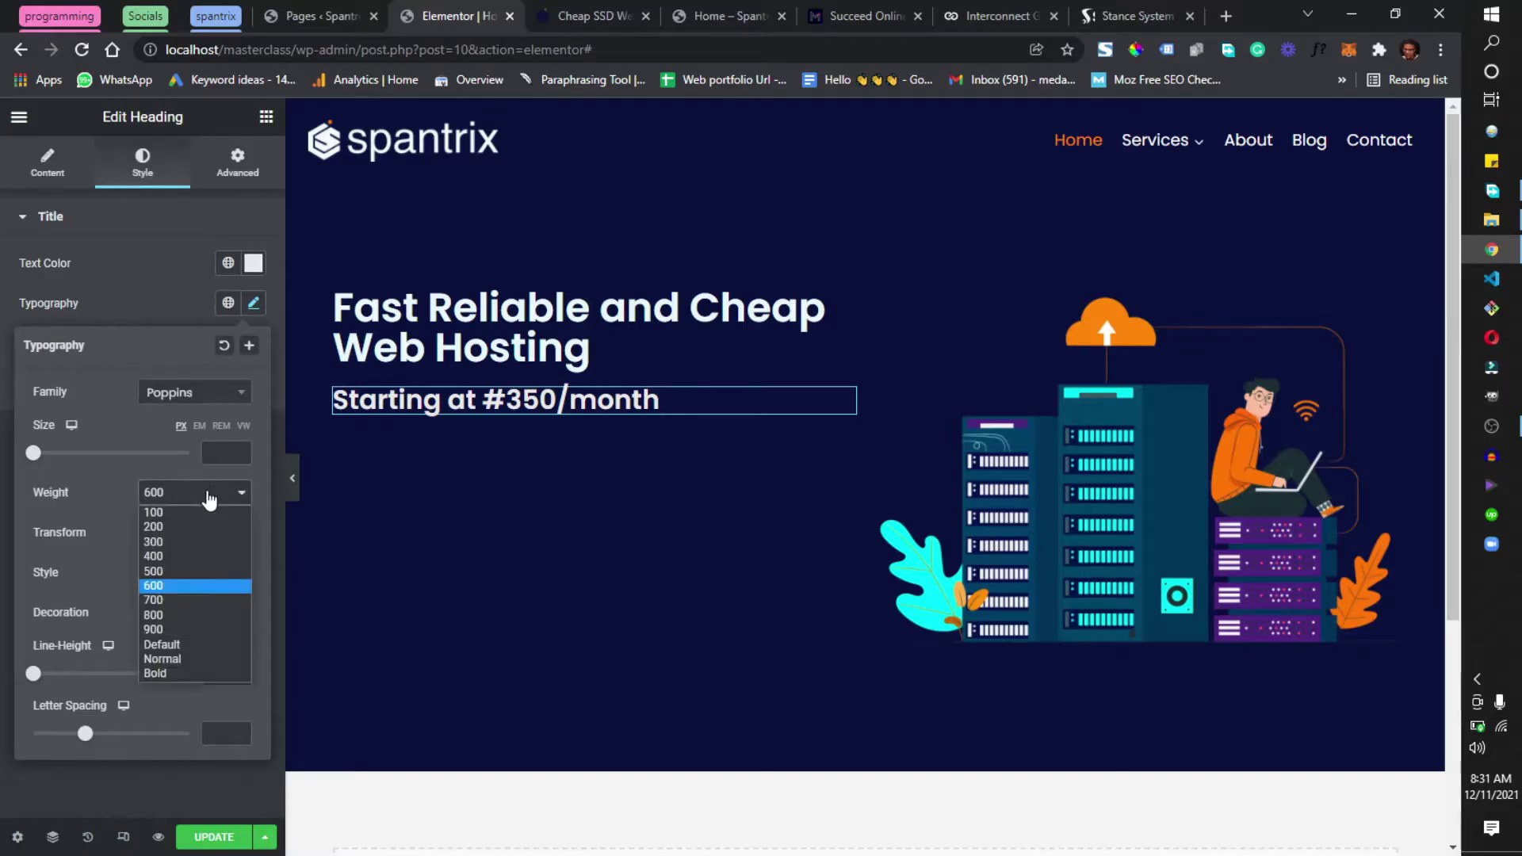
key("ctrl+Tab")
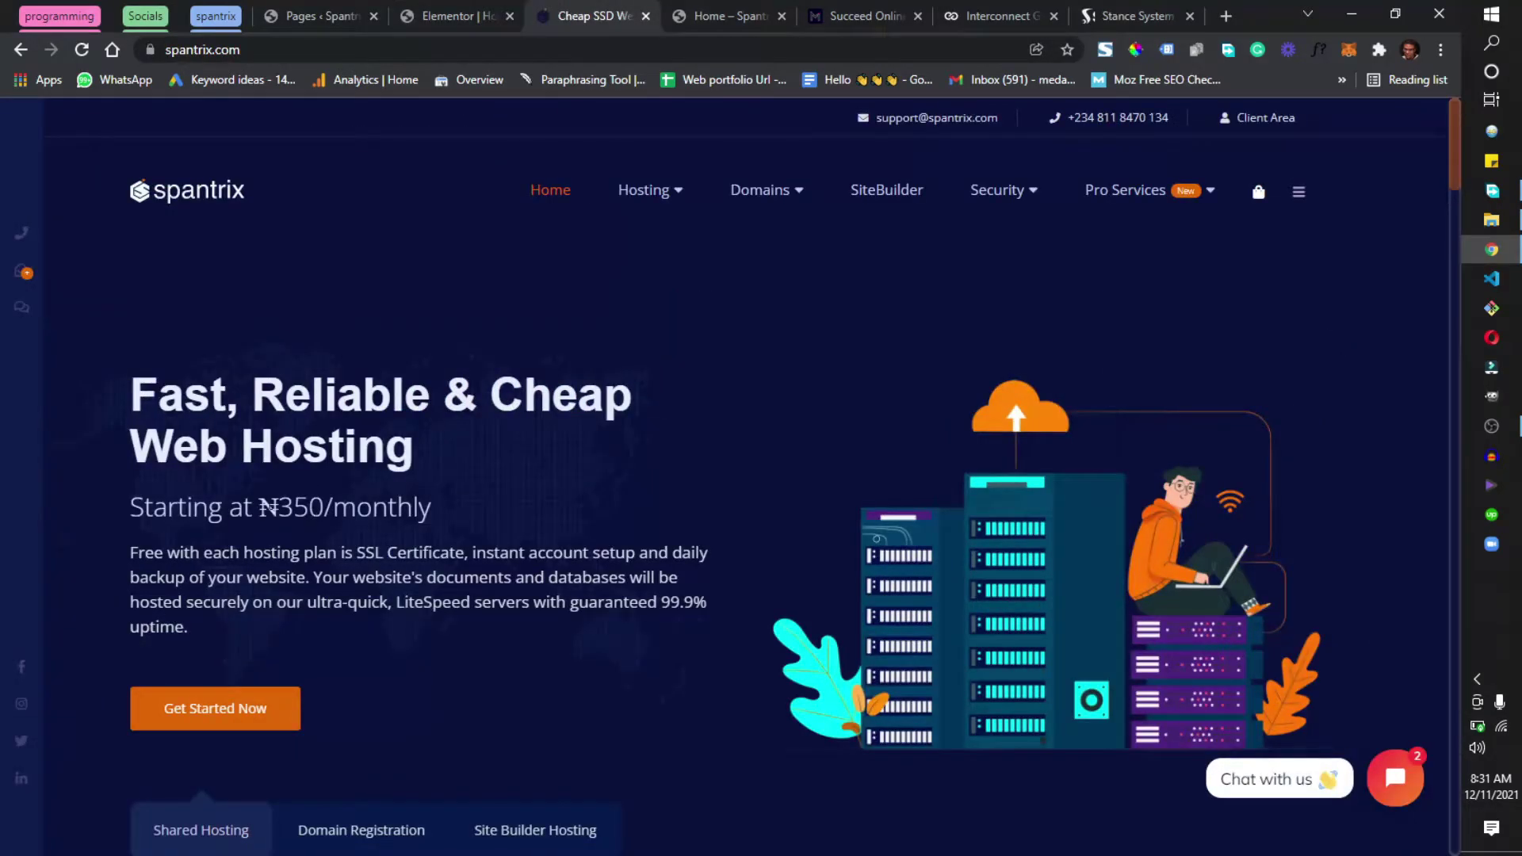
left_click(456, 15)
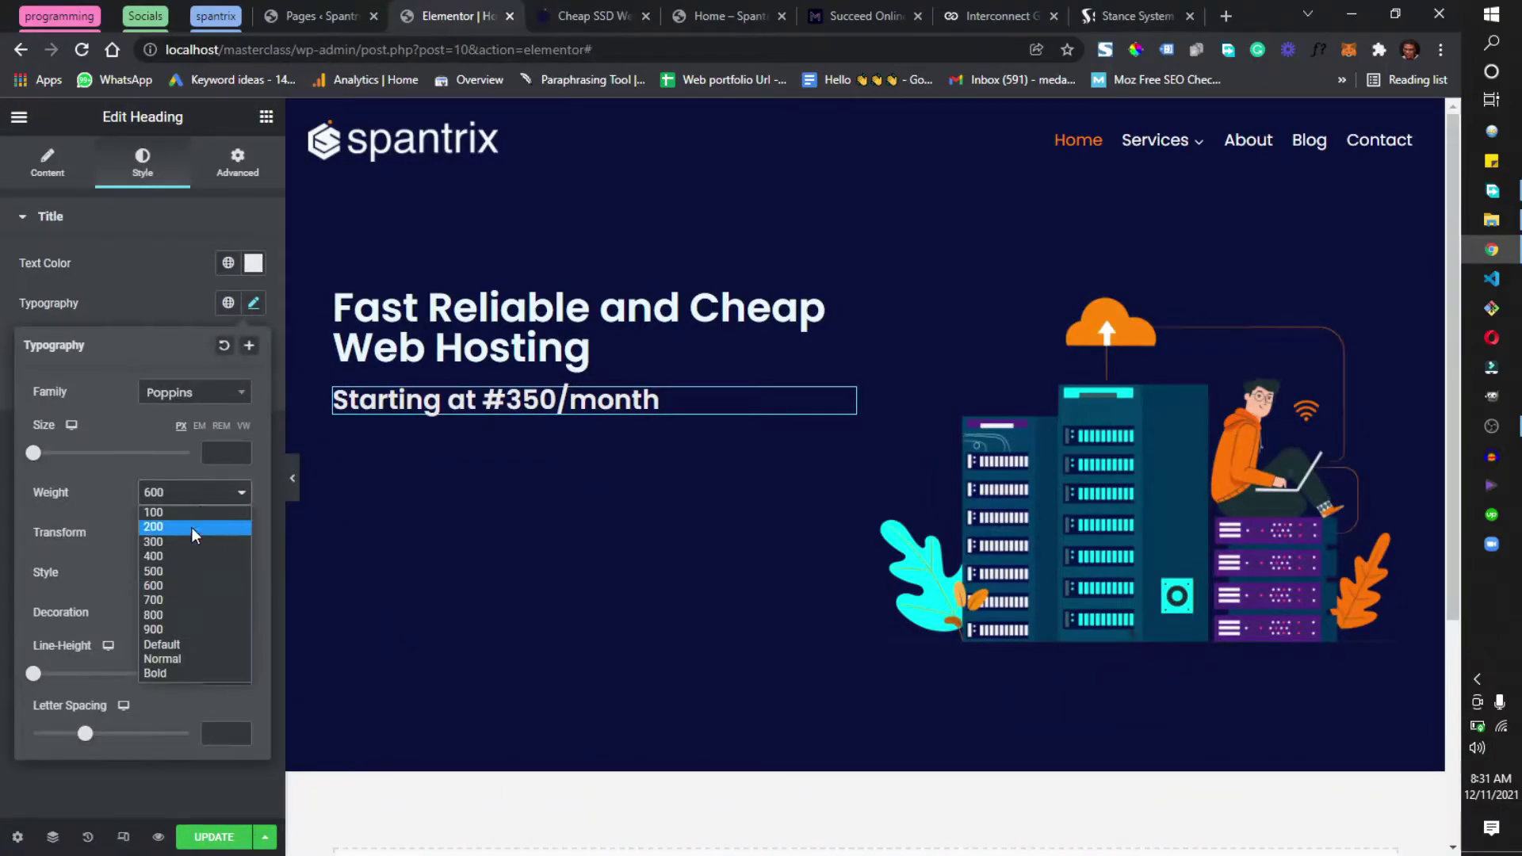
left_click(184, 541)
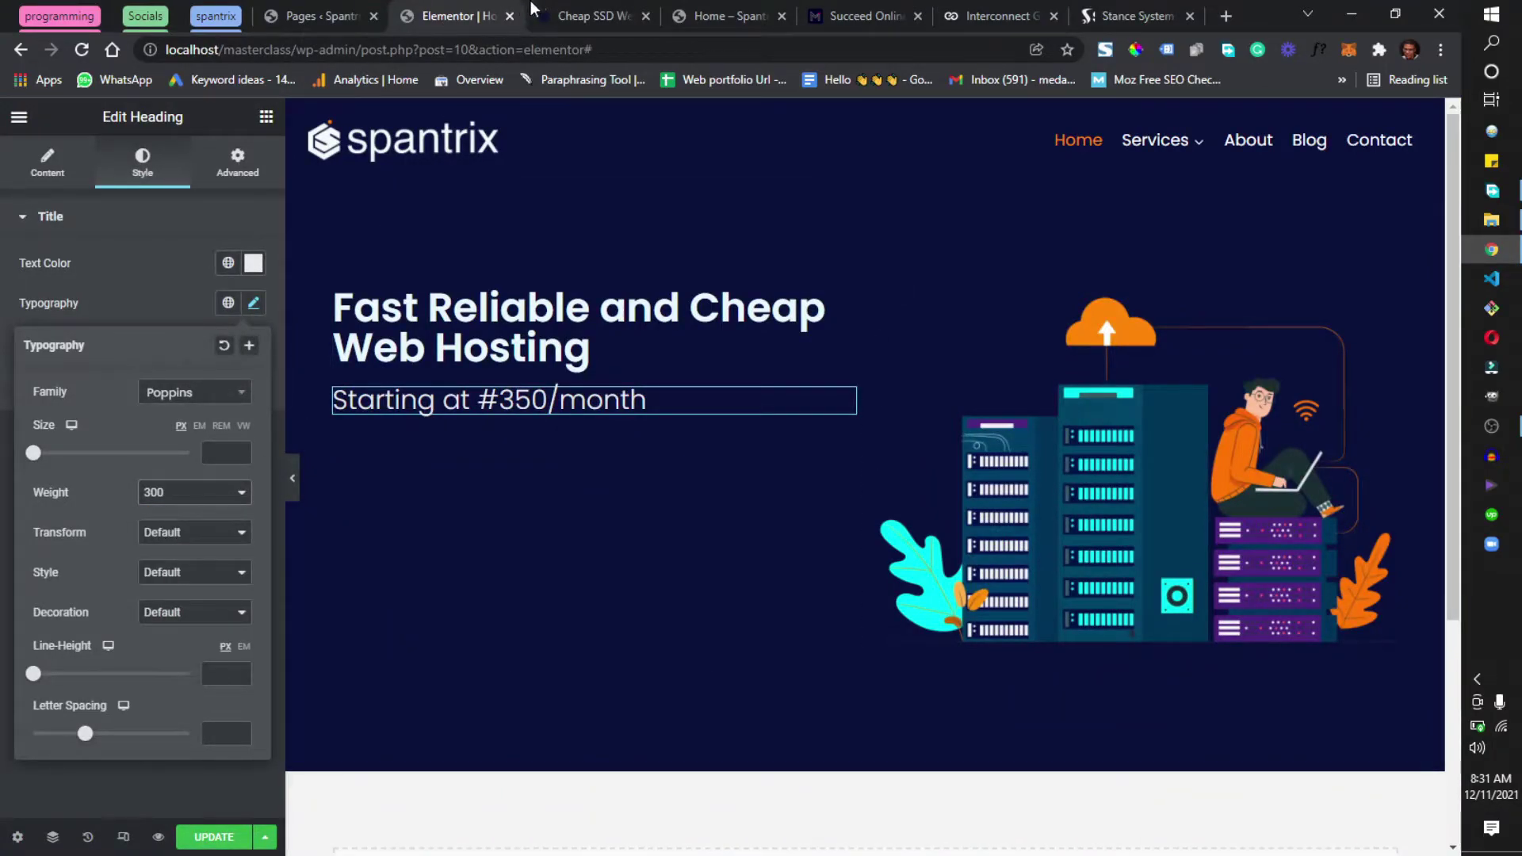
left_click(582, 15)
left_click(455, 16)
left_click(145, 297)
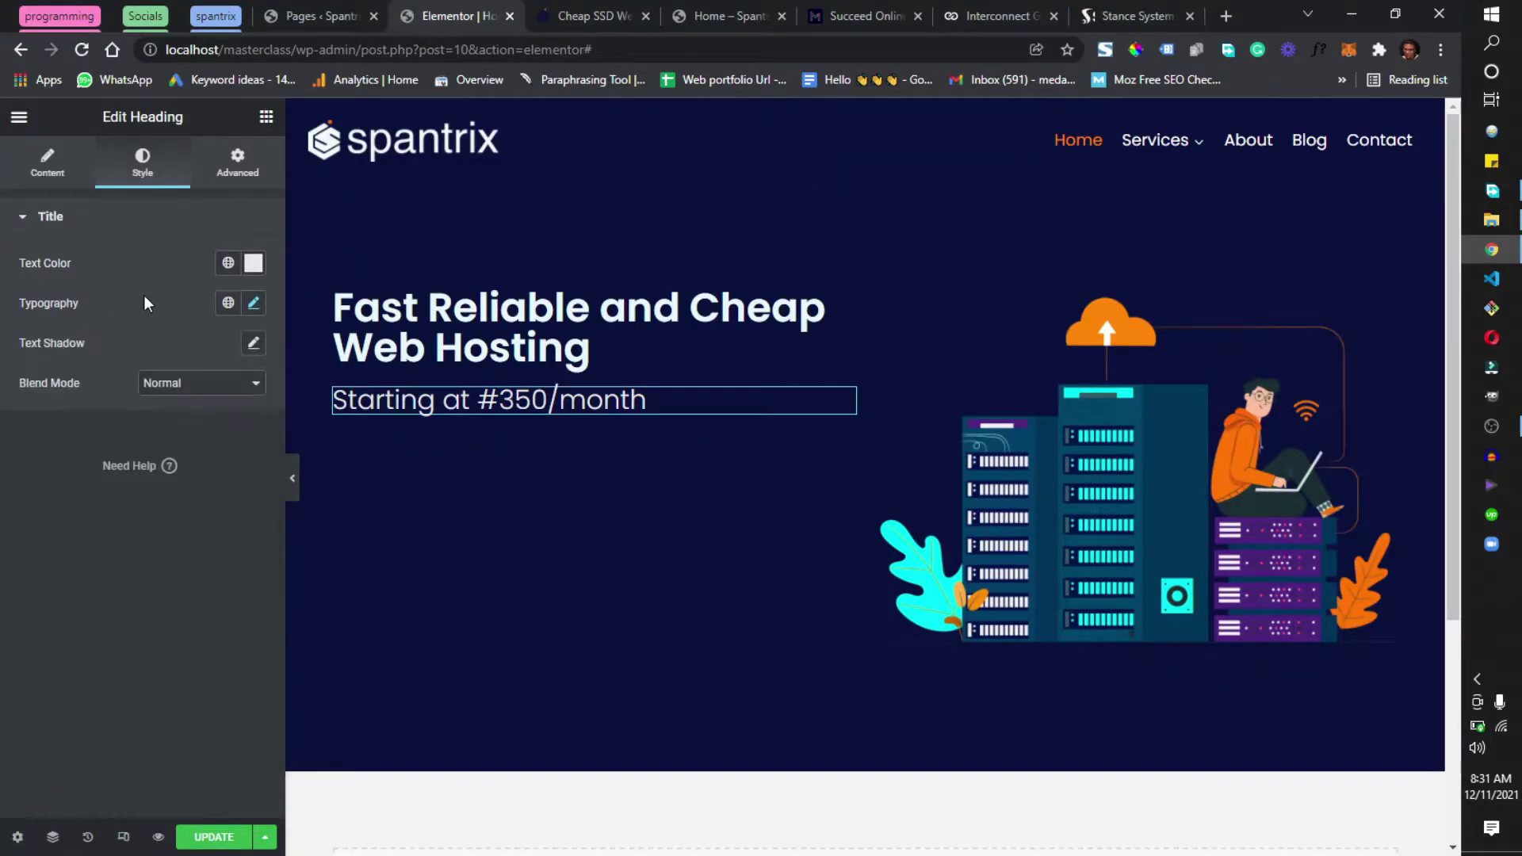
Step: Check the spantrix.com hero layout and add a Text Editor widget below the price subheading
left_click(590, 14)
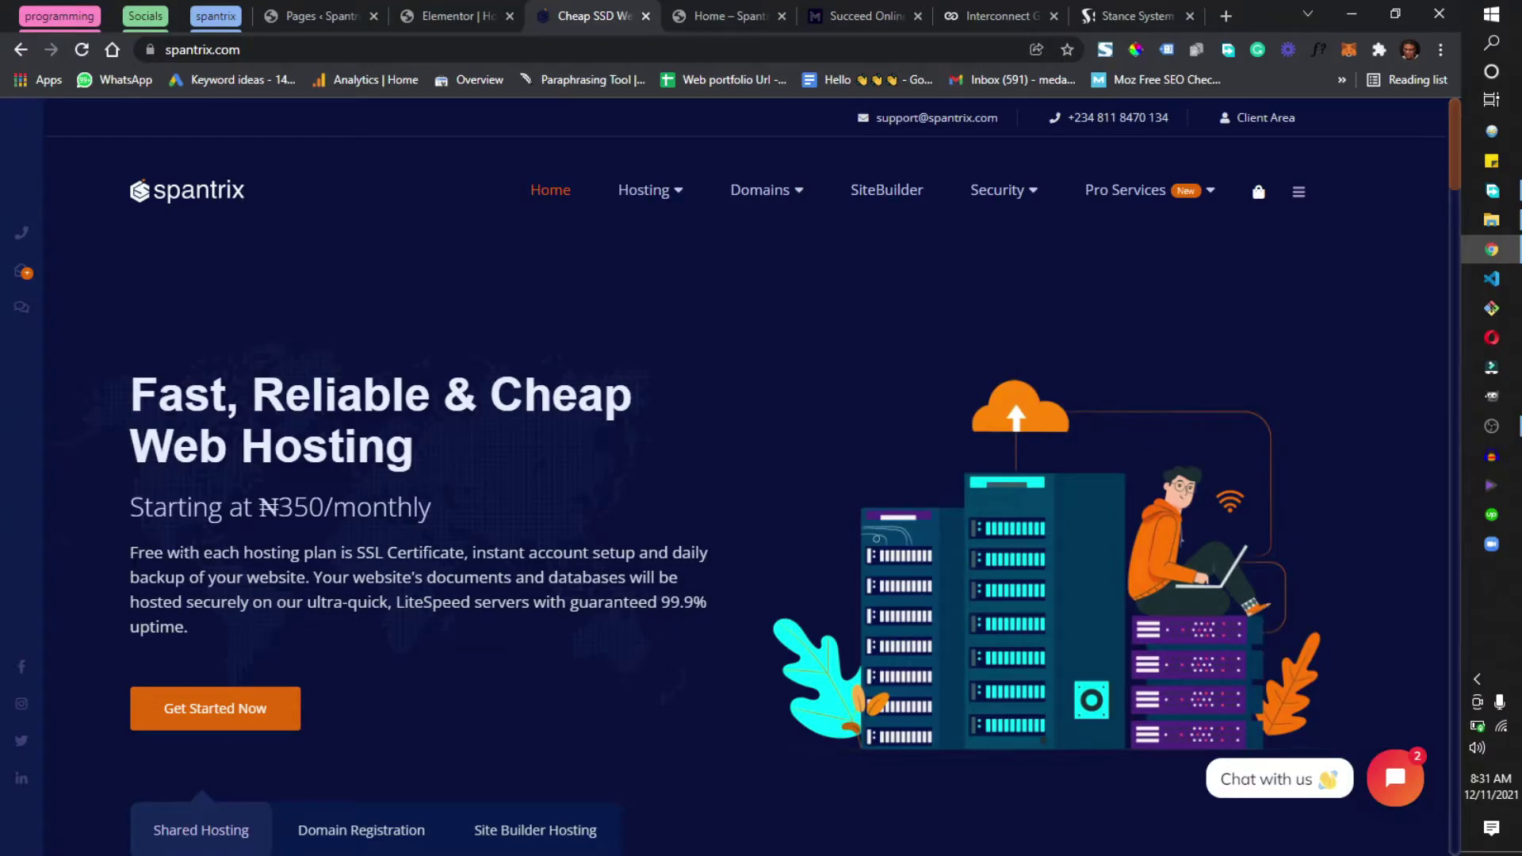
left_click(483, 14)
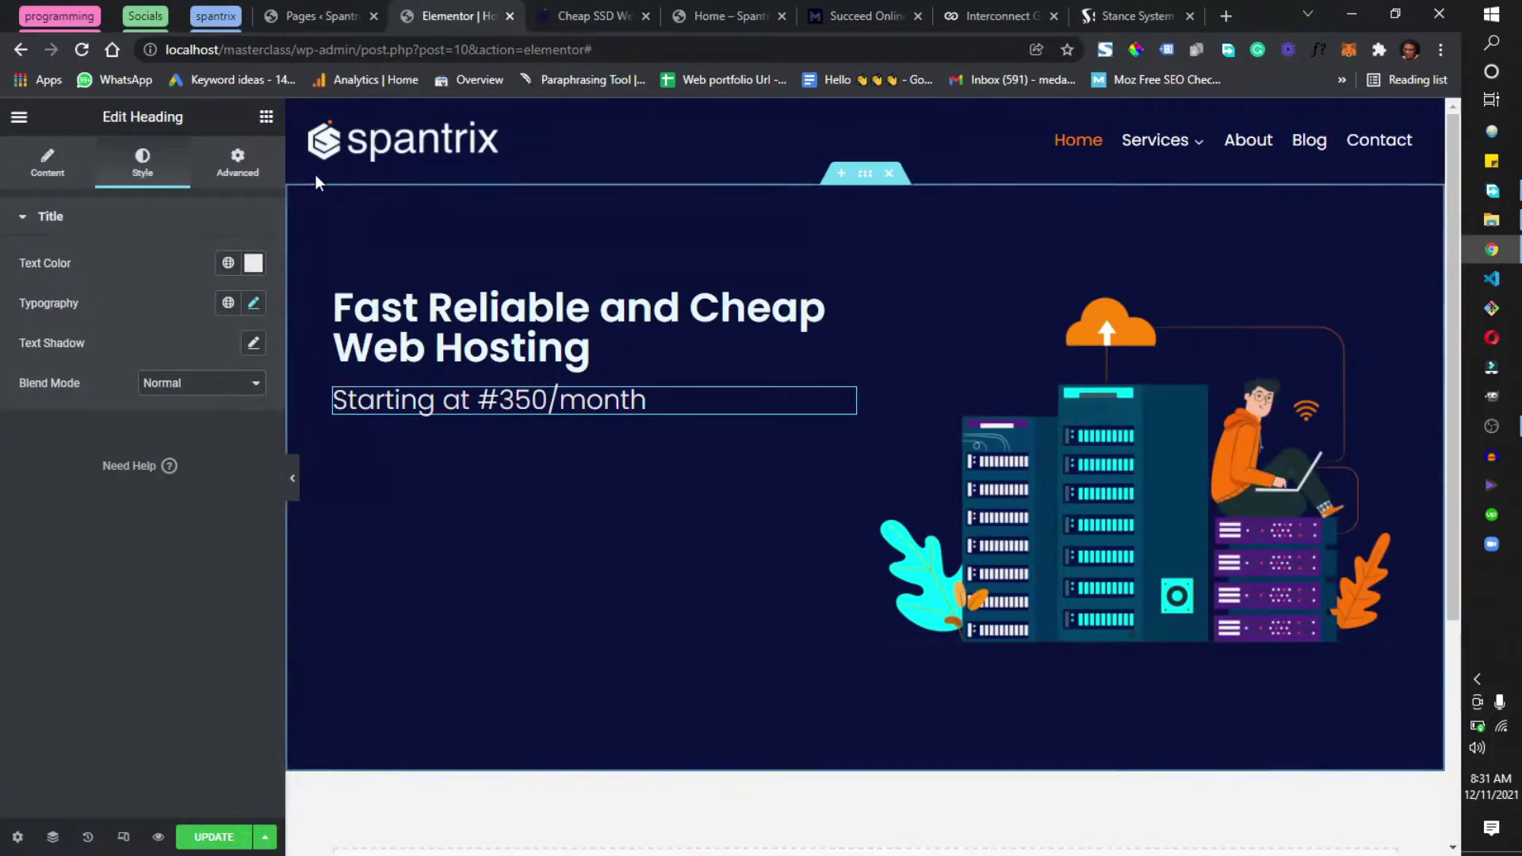
left_click(266, 117)
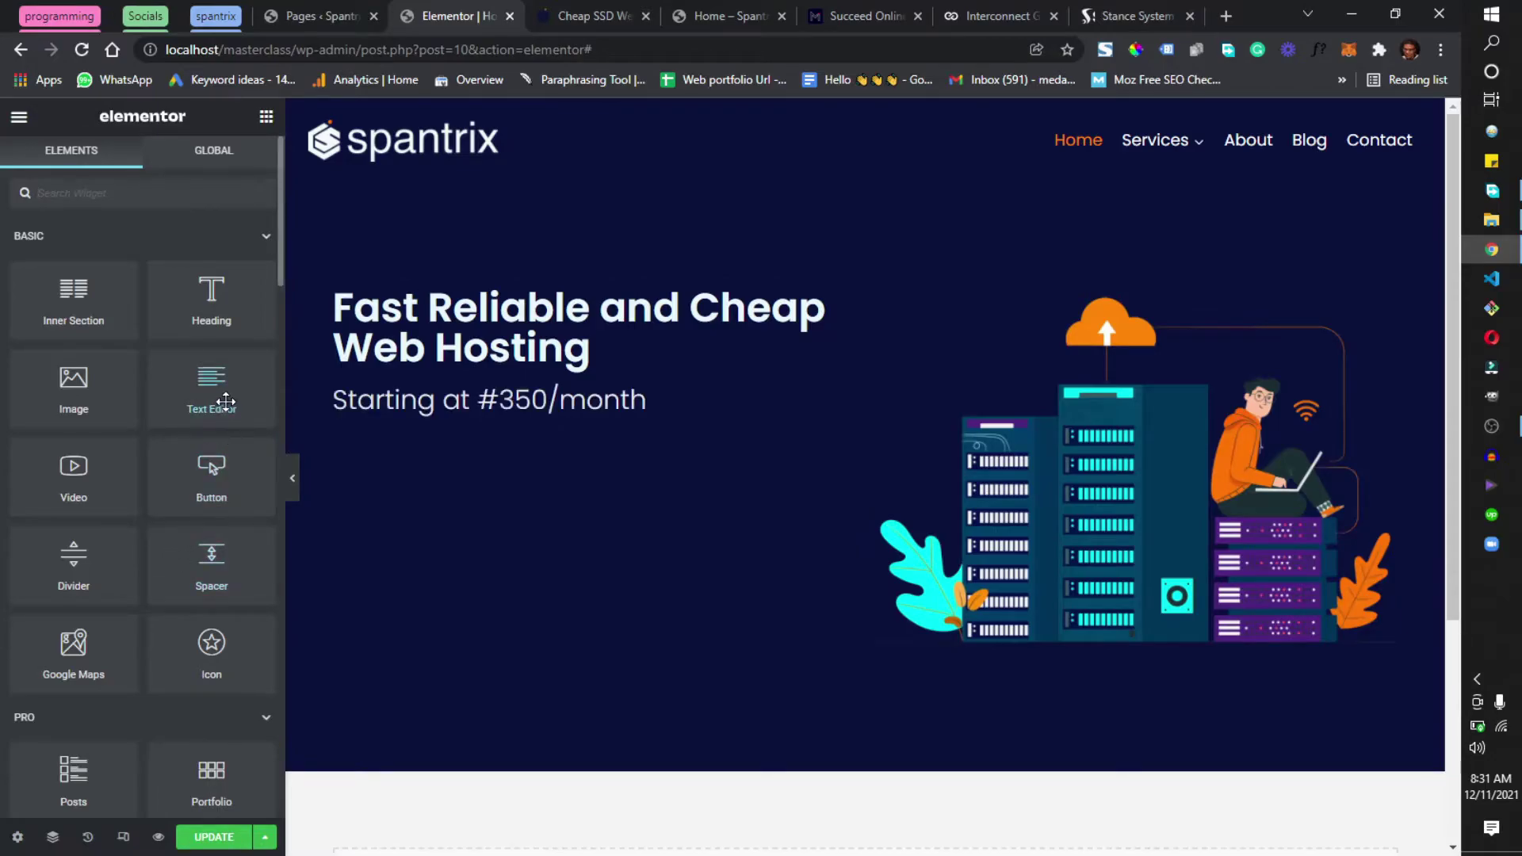
left_click_drag(224, 402, 425, 410)
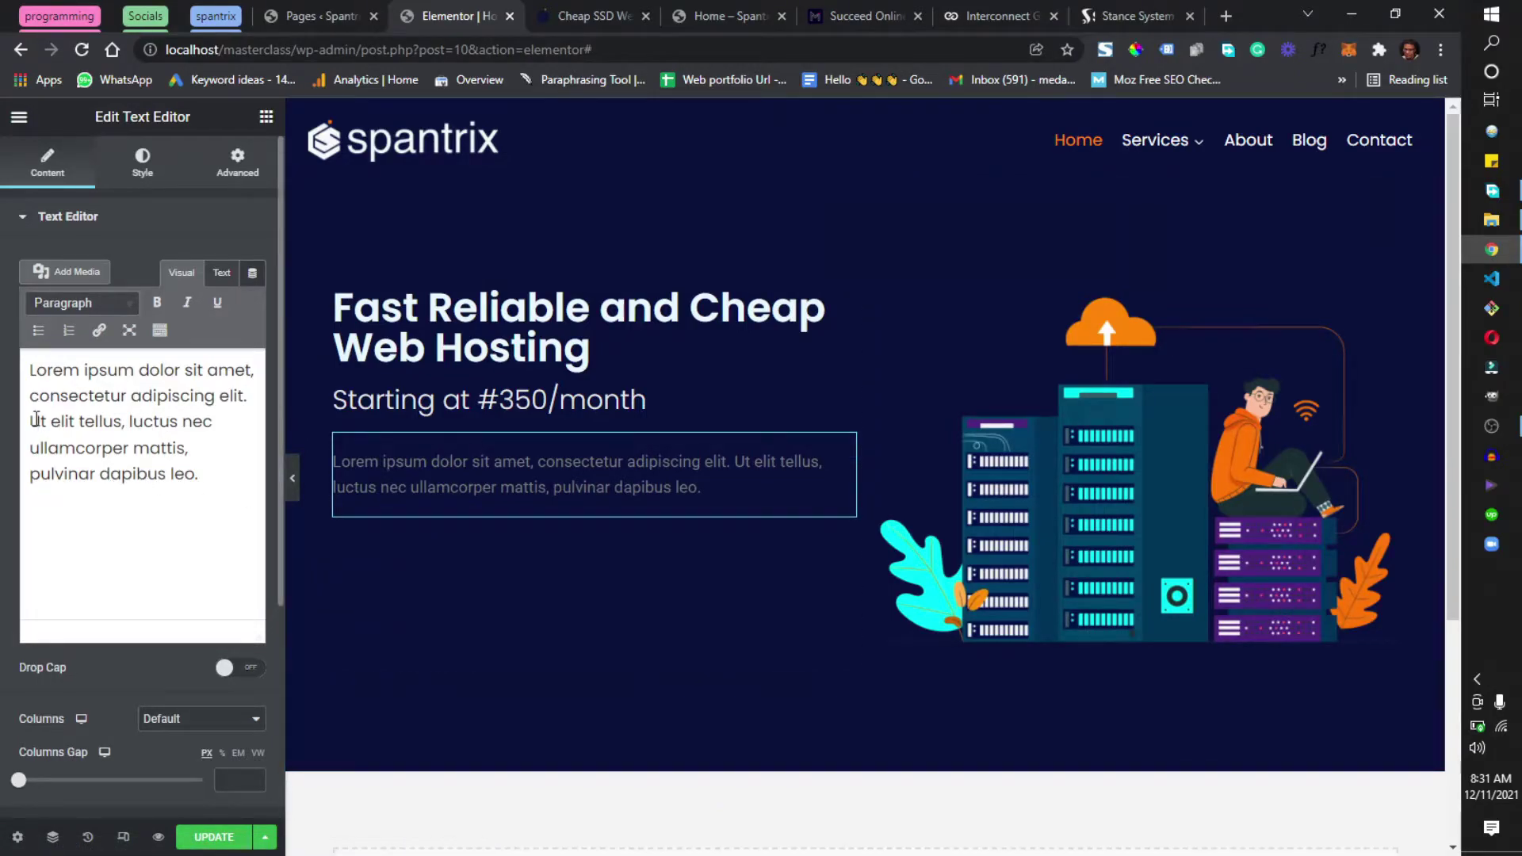
Step: Lengthen the placeholder paragraph by duplicating its sentence "Ut elit tellus, luctus nec ullamcorper mattis, pulvinar dapibus leo." at the end
left_click_drag(30, 421, 204, 479)
key("ctrl+c")
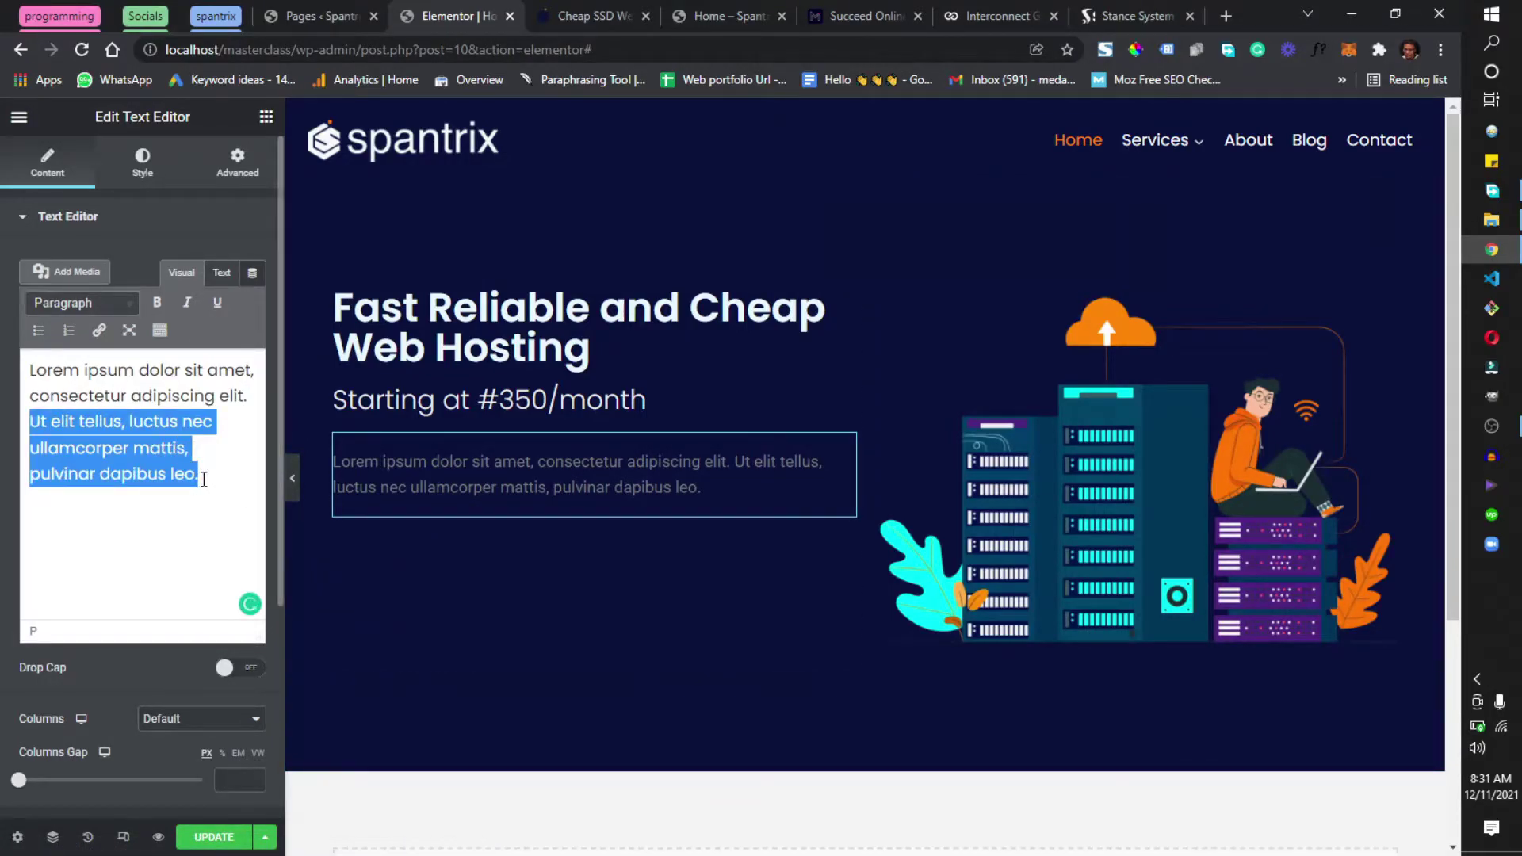
left_click(221, 511)
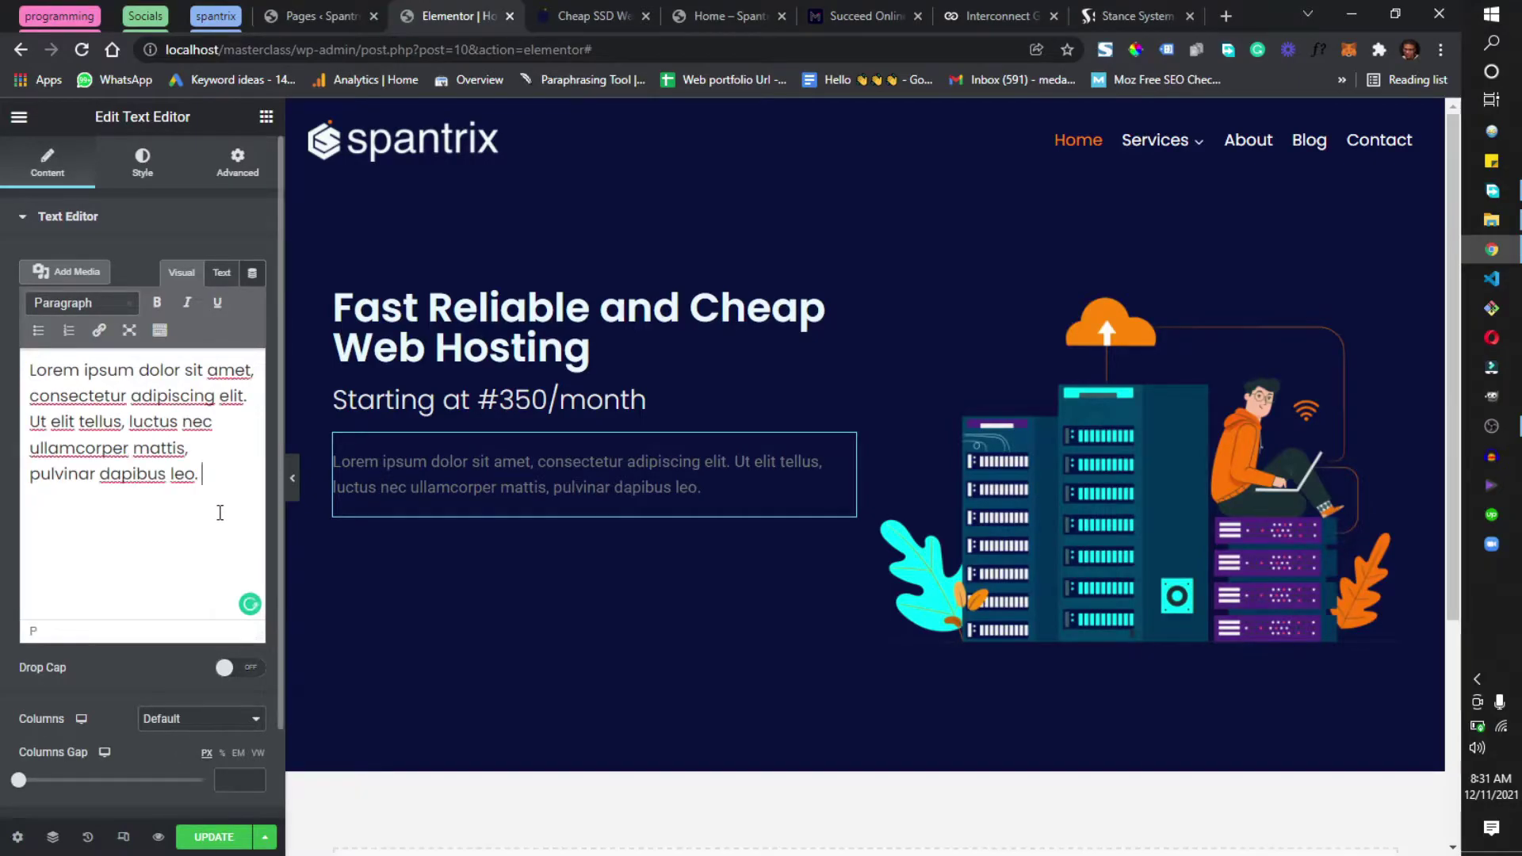
key("ctrl+v")
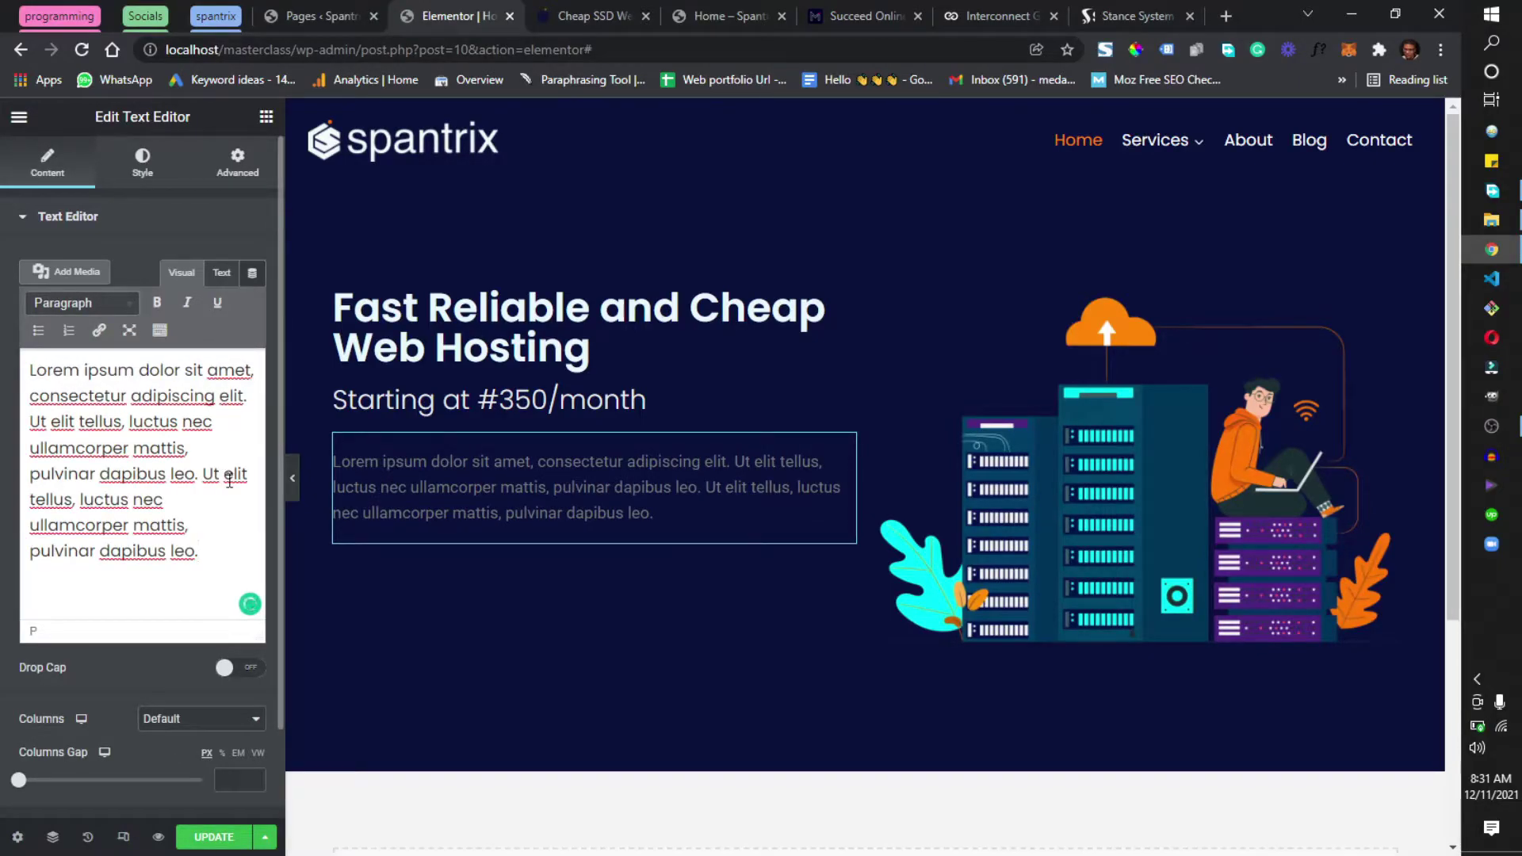
Step: Set the description paragraph's text color to light grey #ECECEC
left_click(155, 174)
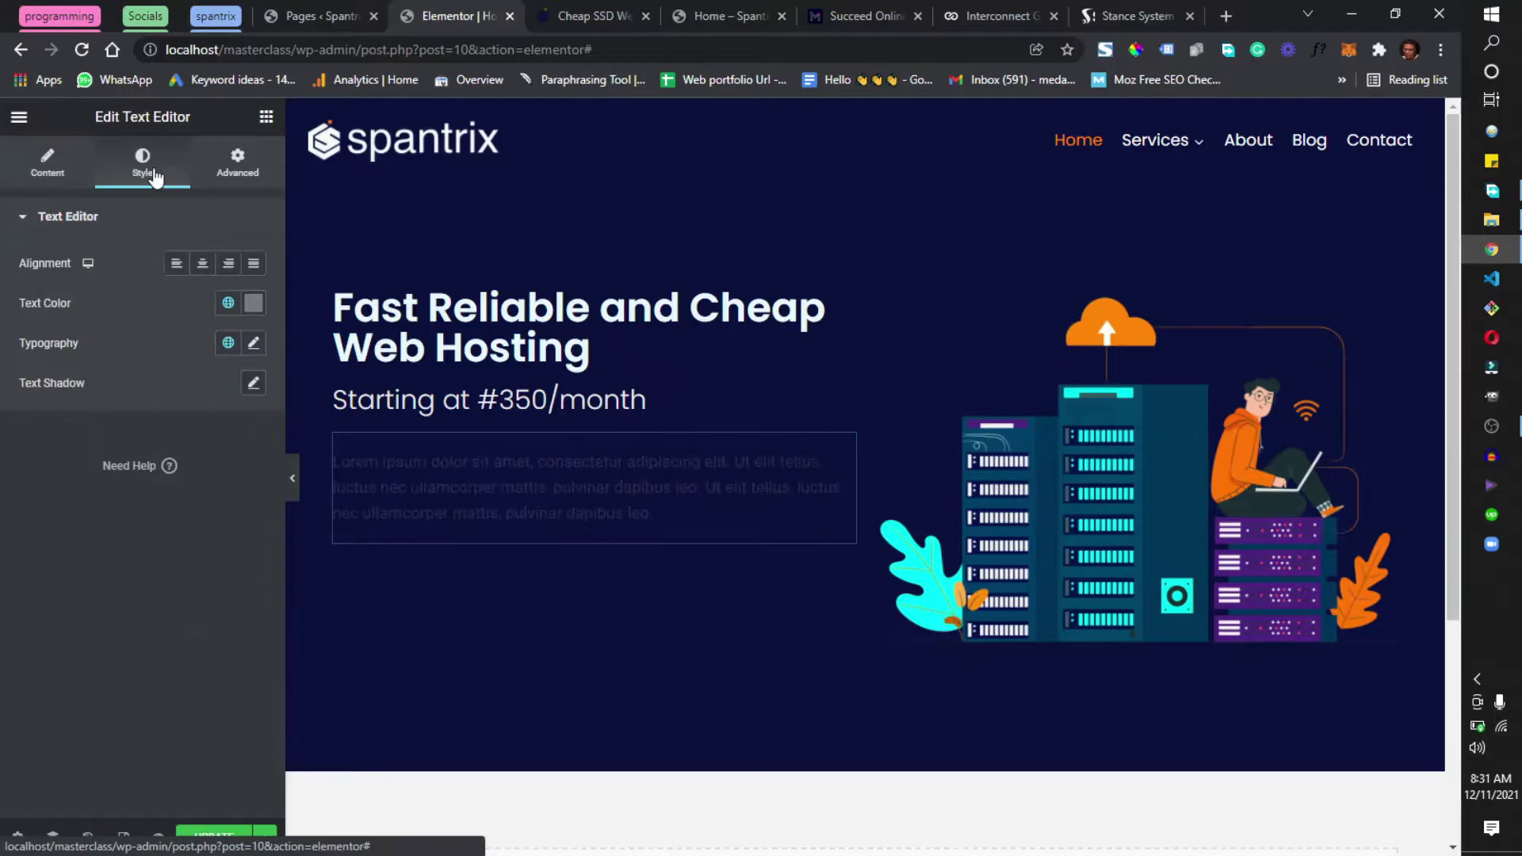
left_click(254, 303)
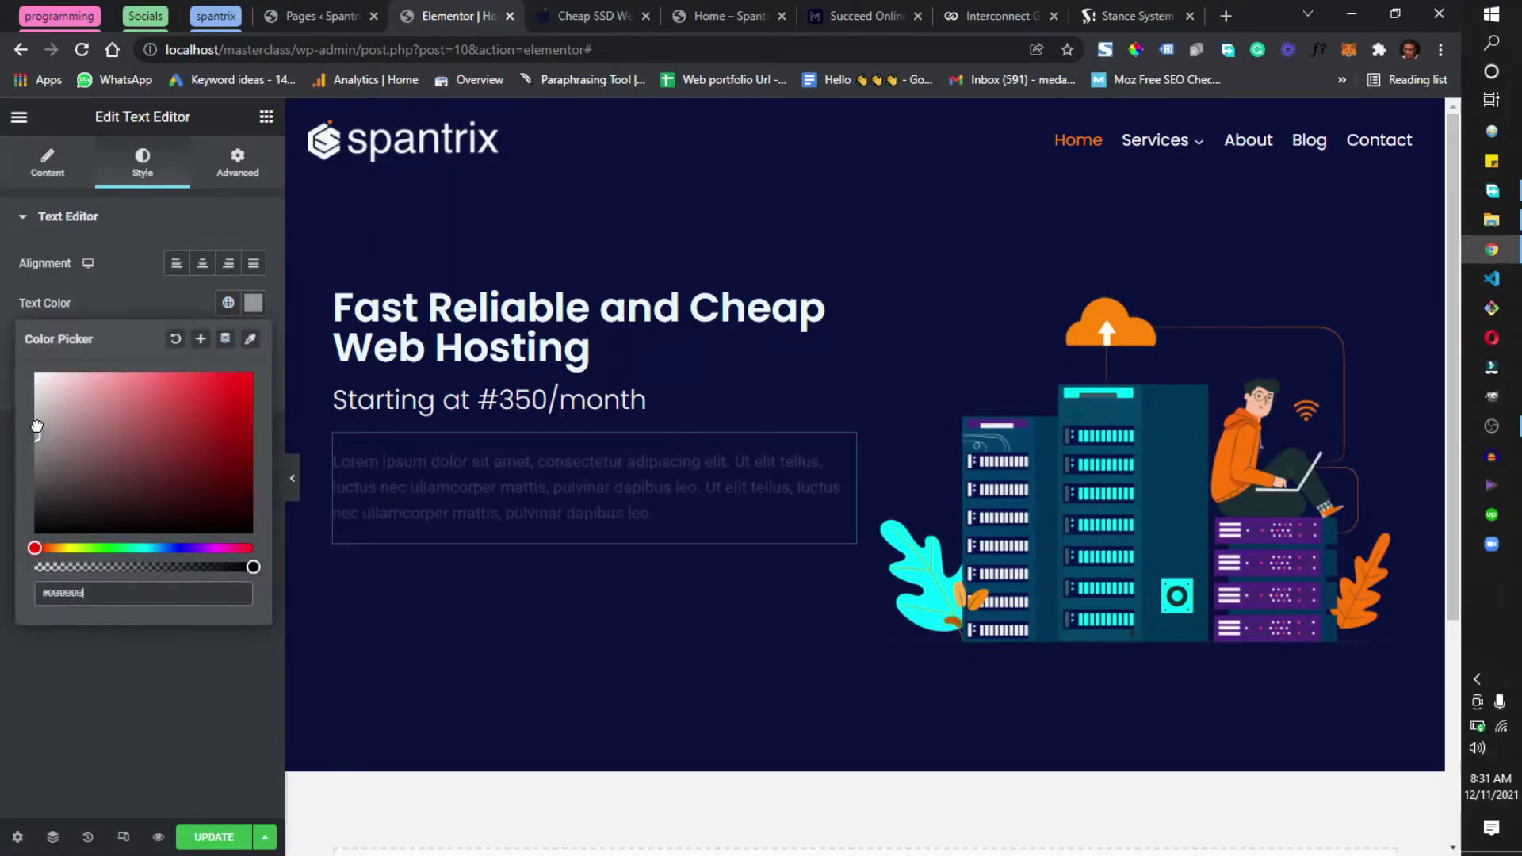
left_click_drag(38, 426, 22, 385)
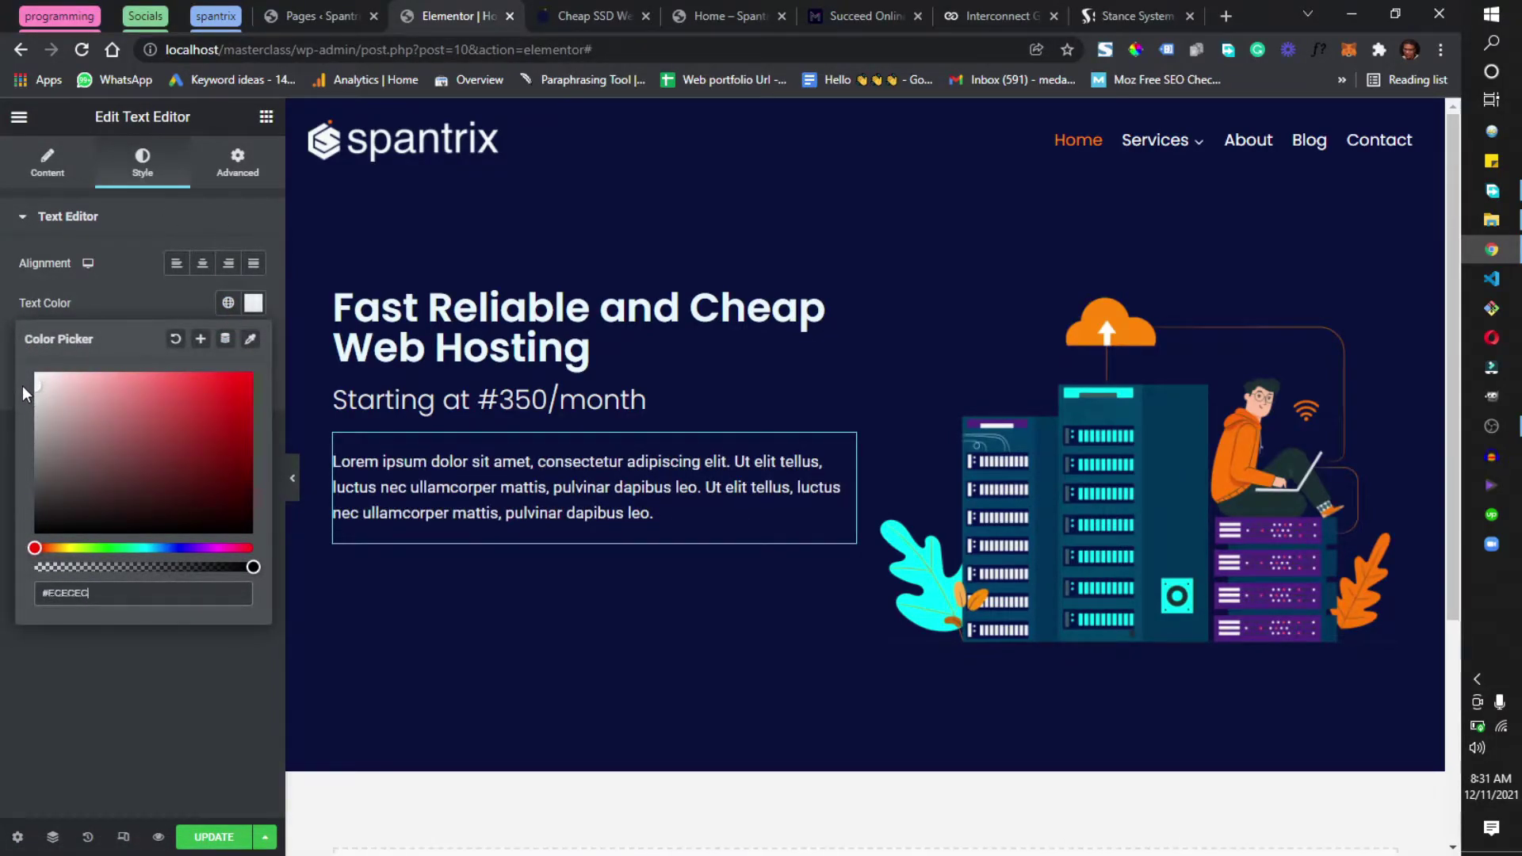
left_click(80, 691)
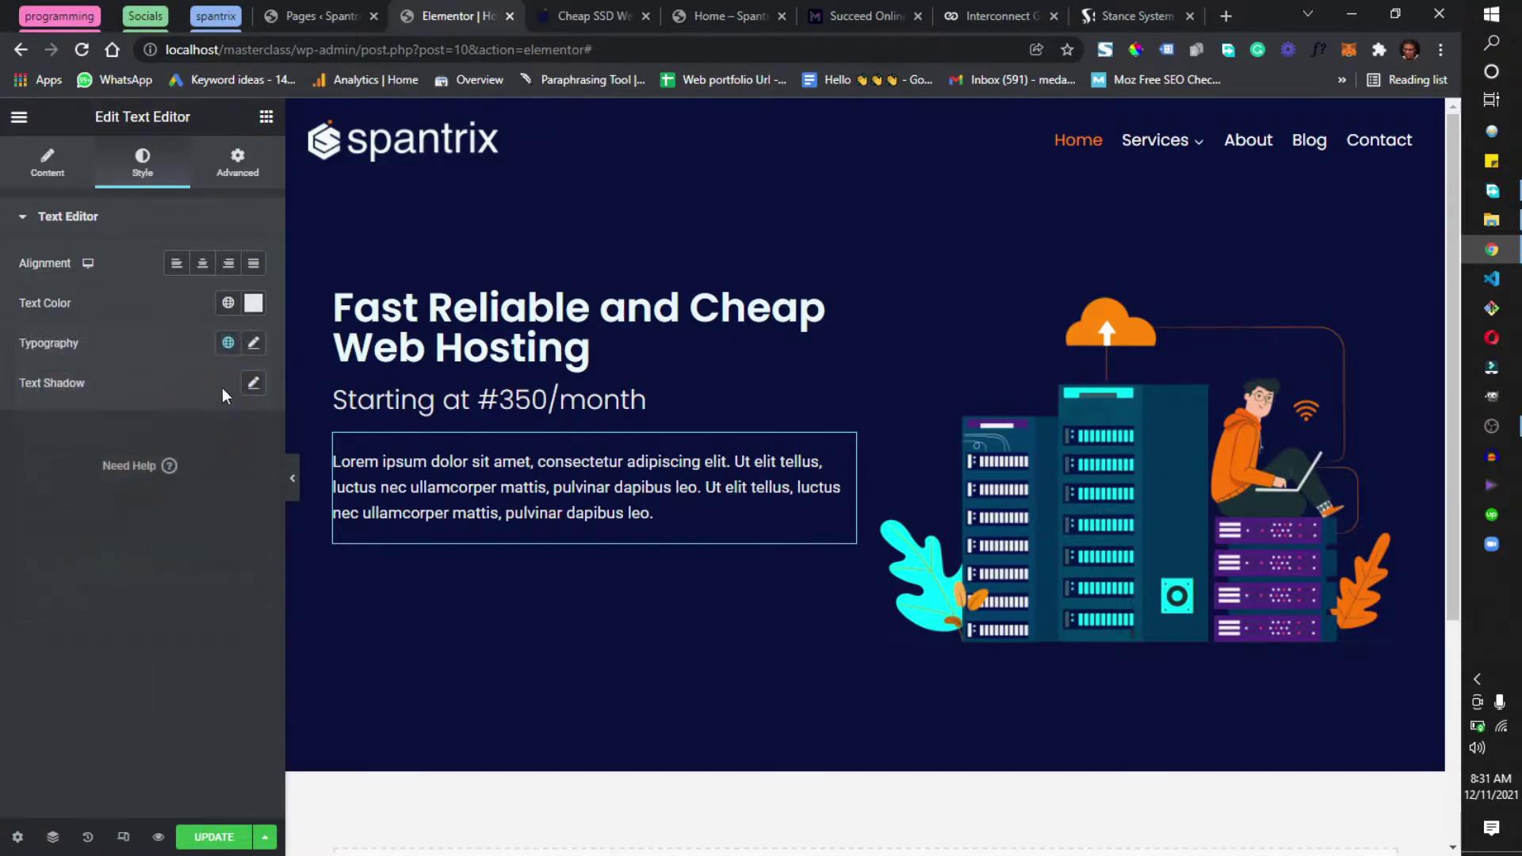
Step: Change the description paragraph's typography to the Poppins font family at a size of 16 px
left_click(253, 346)
left_click(224, 432)
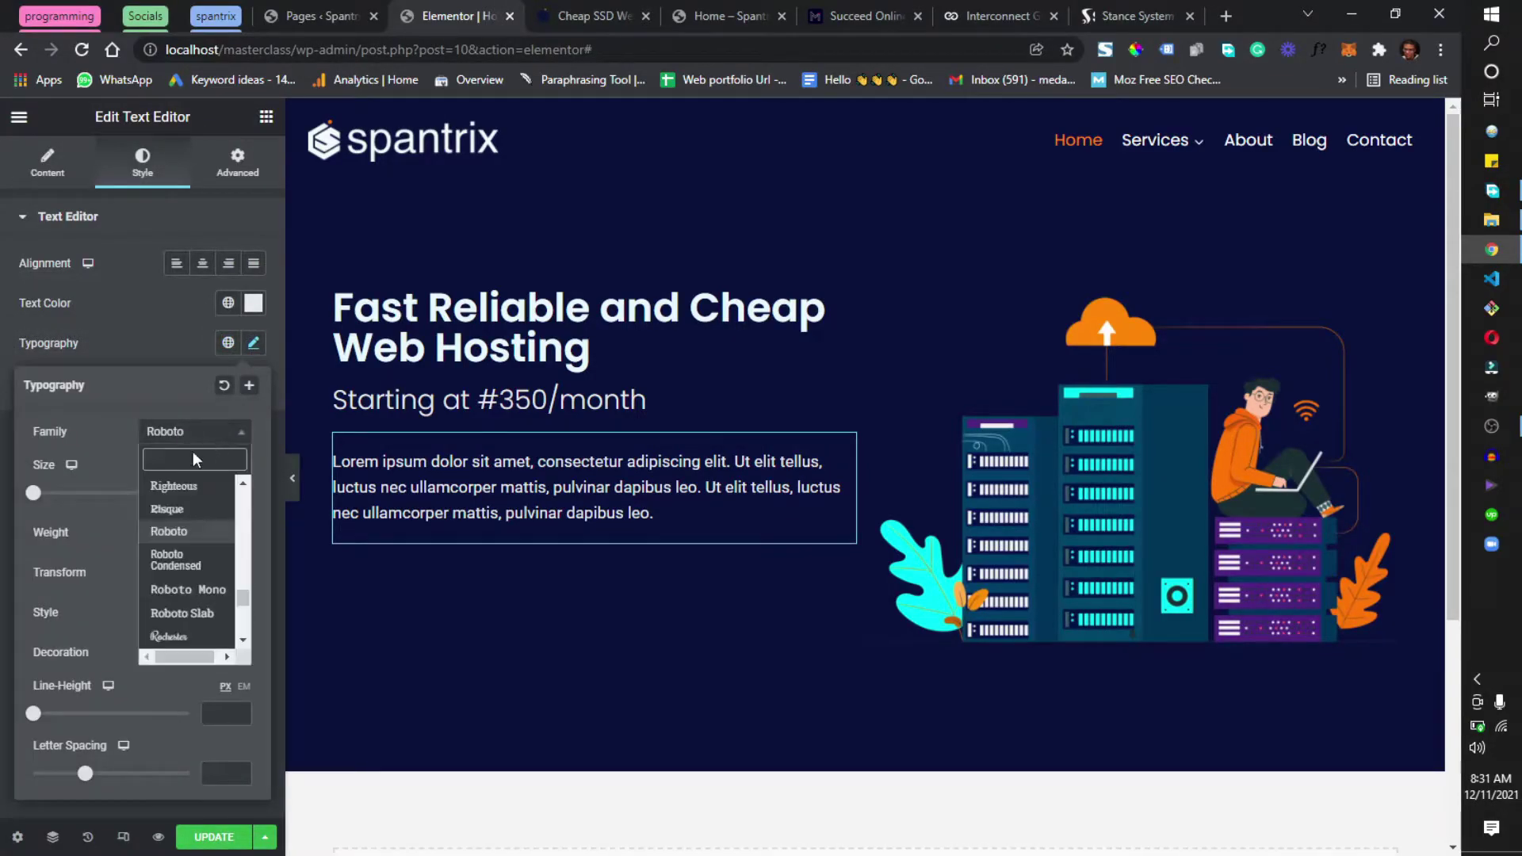
type("poppins")
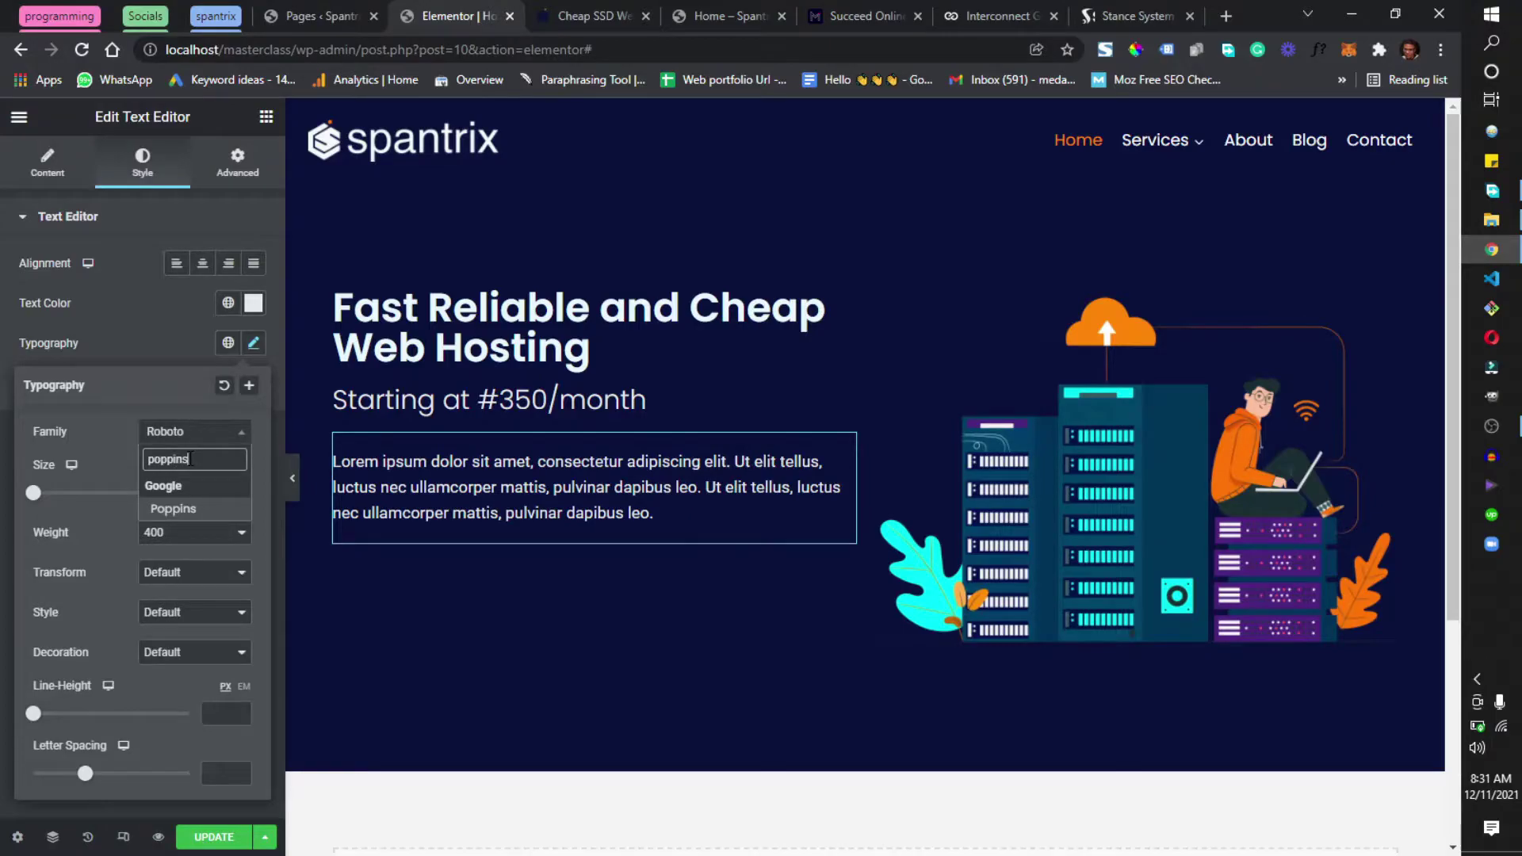
key("Return")
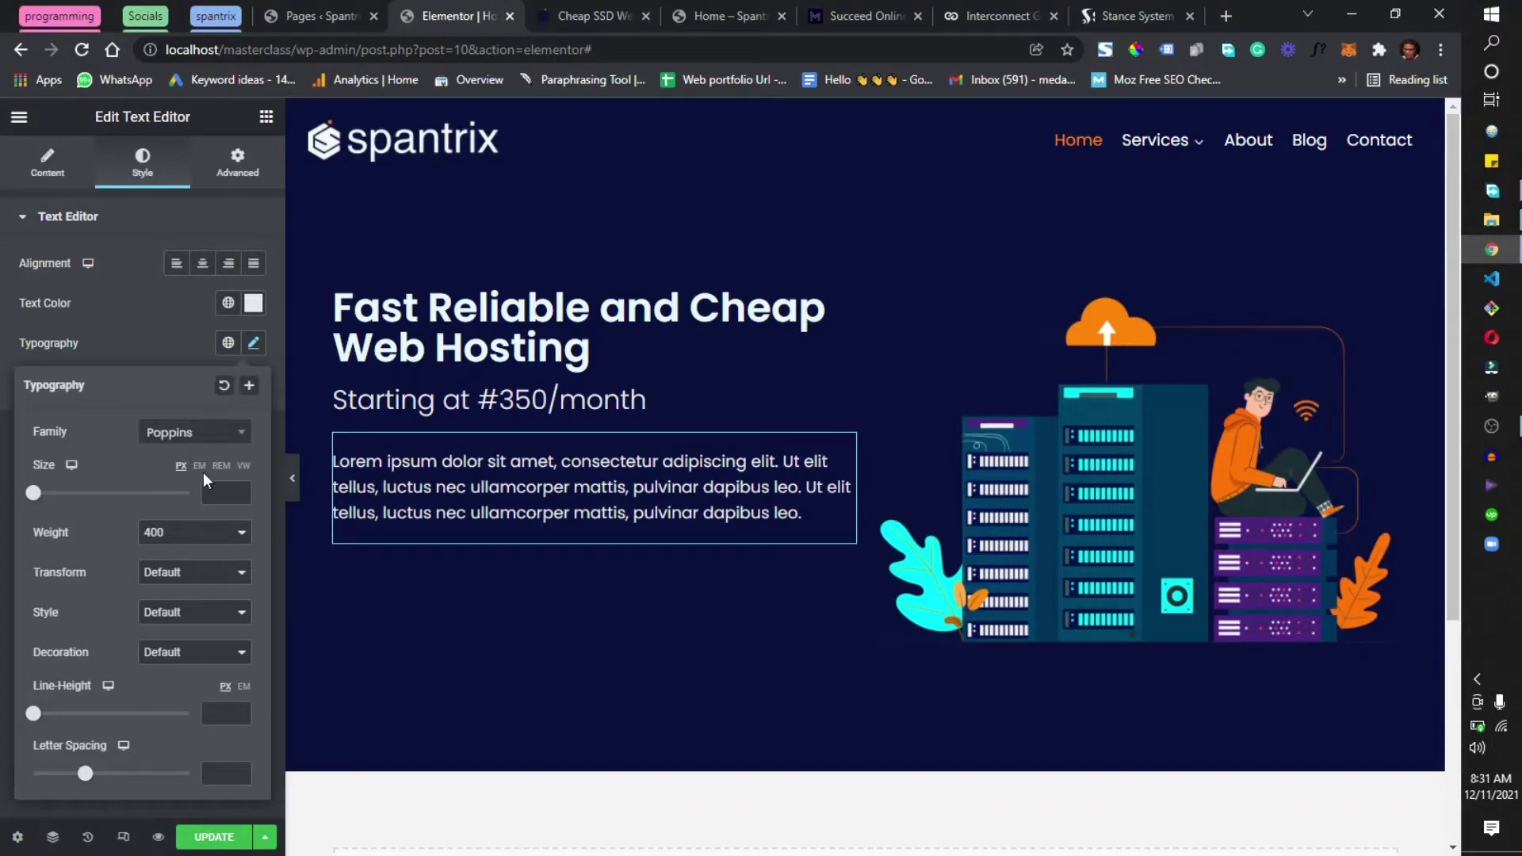
left_click(219, 501)
type("16")
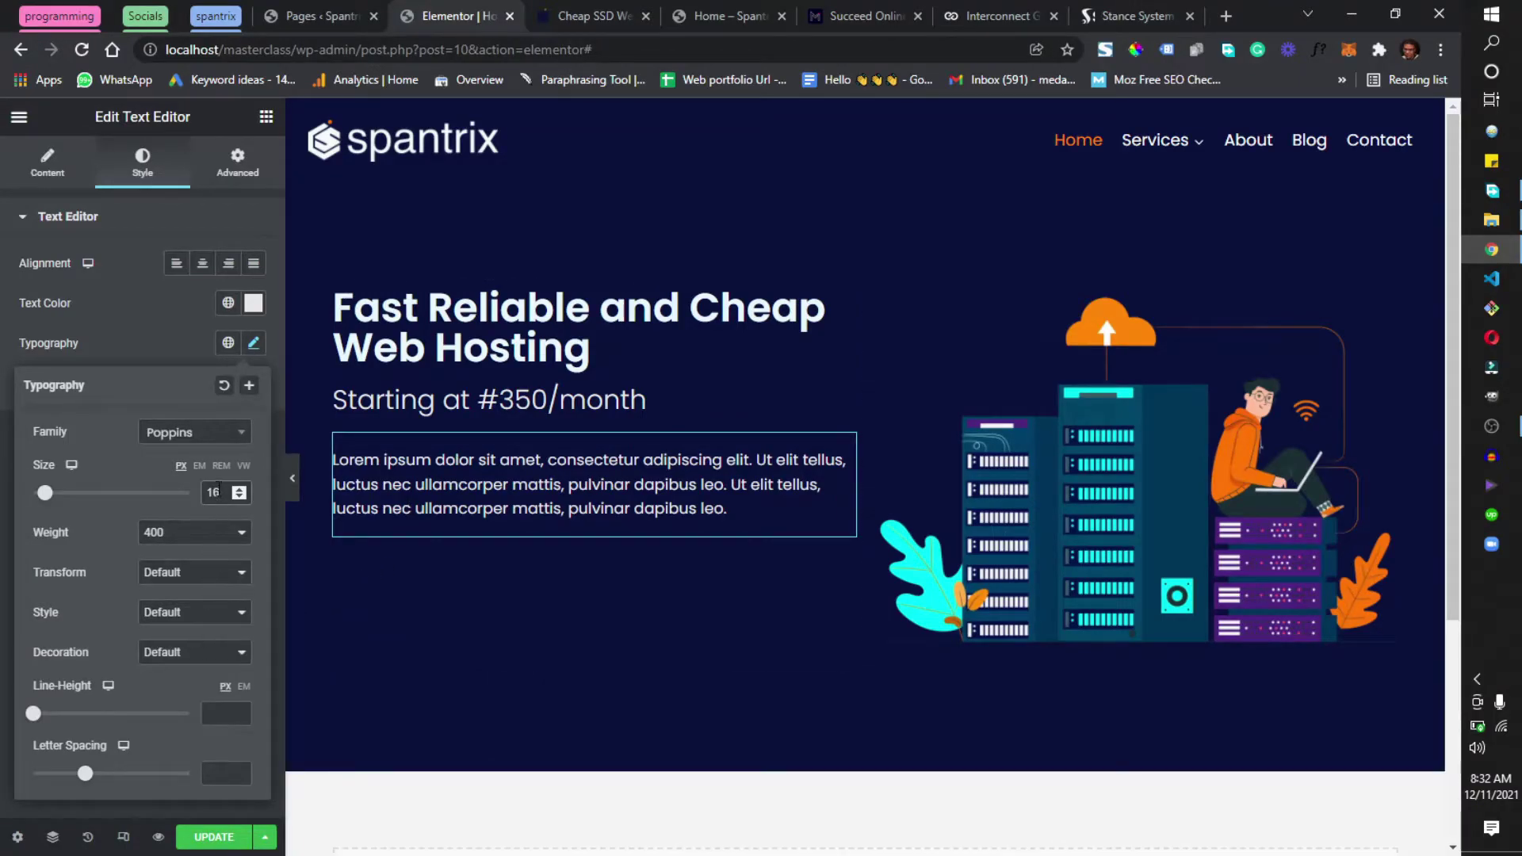
left_click(156, 353)
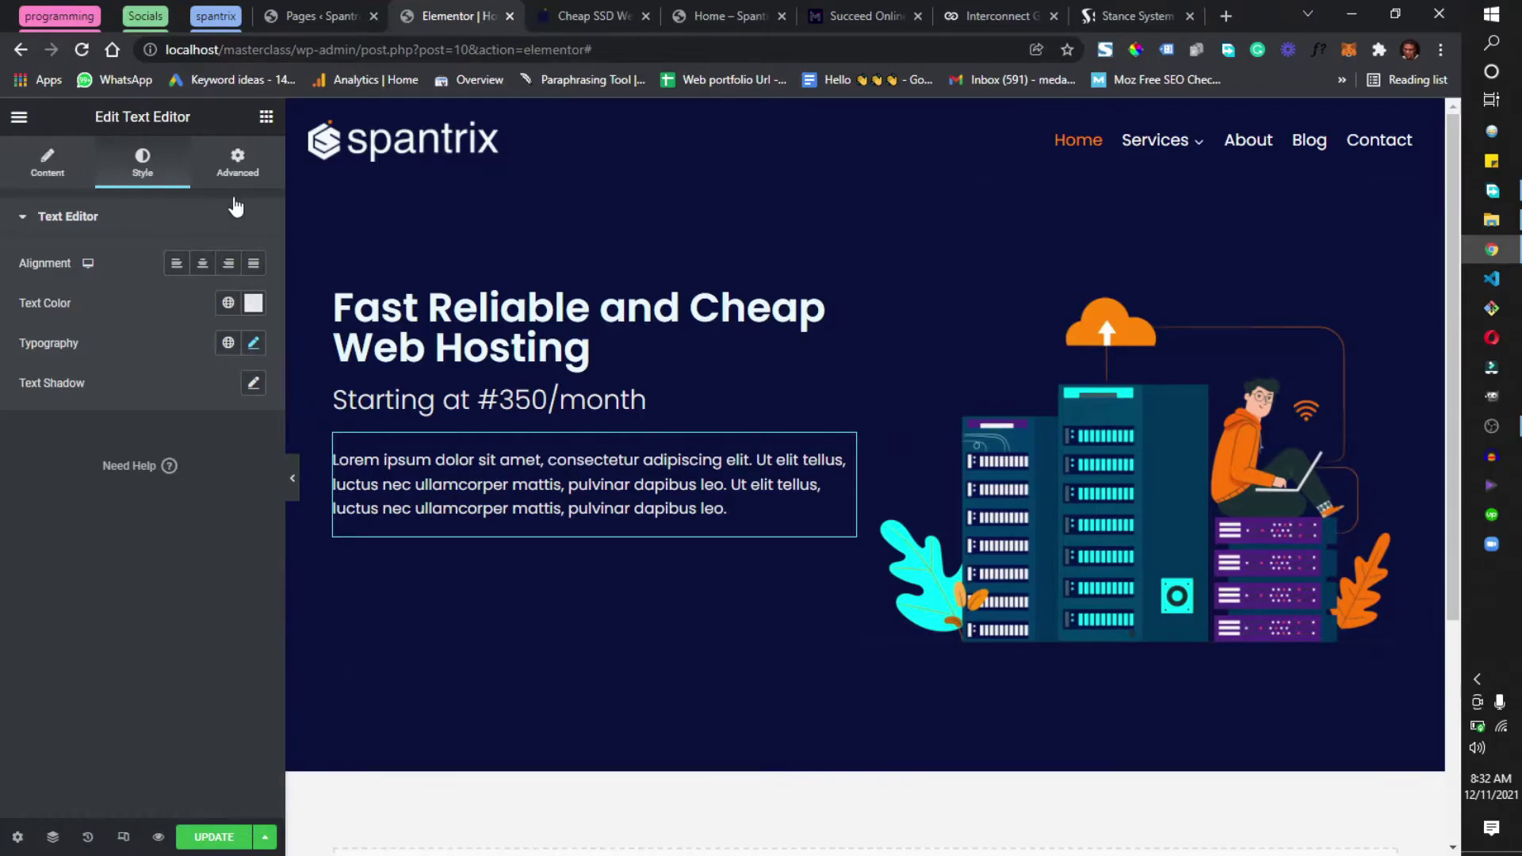
Step: Add a Button widget below the description paragraph, checking the hero button on spantrix.com for reference
left_click(265, 118)
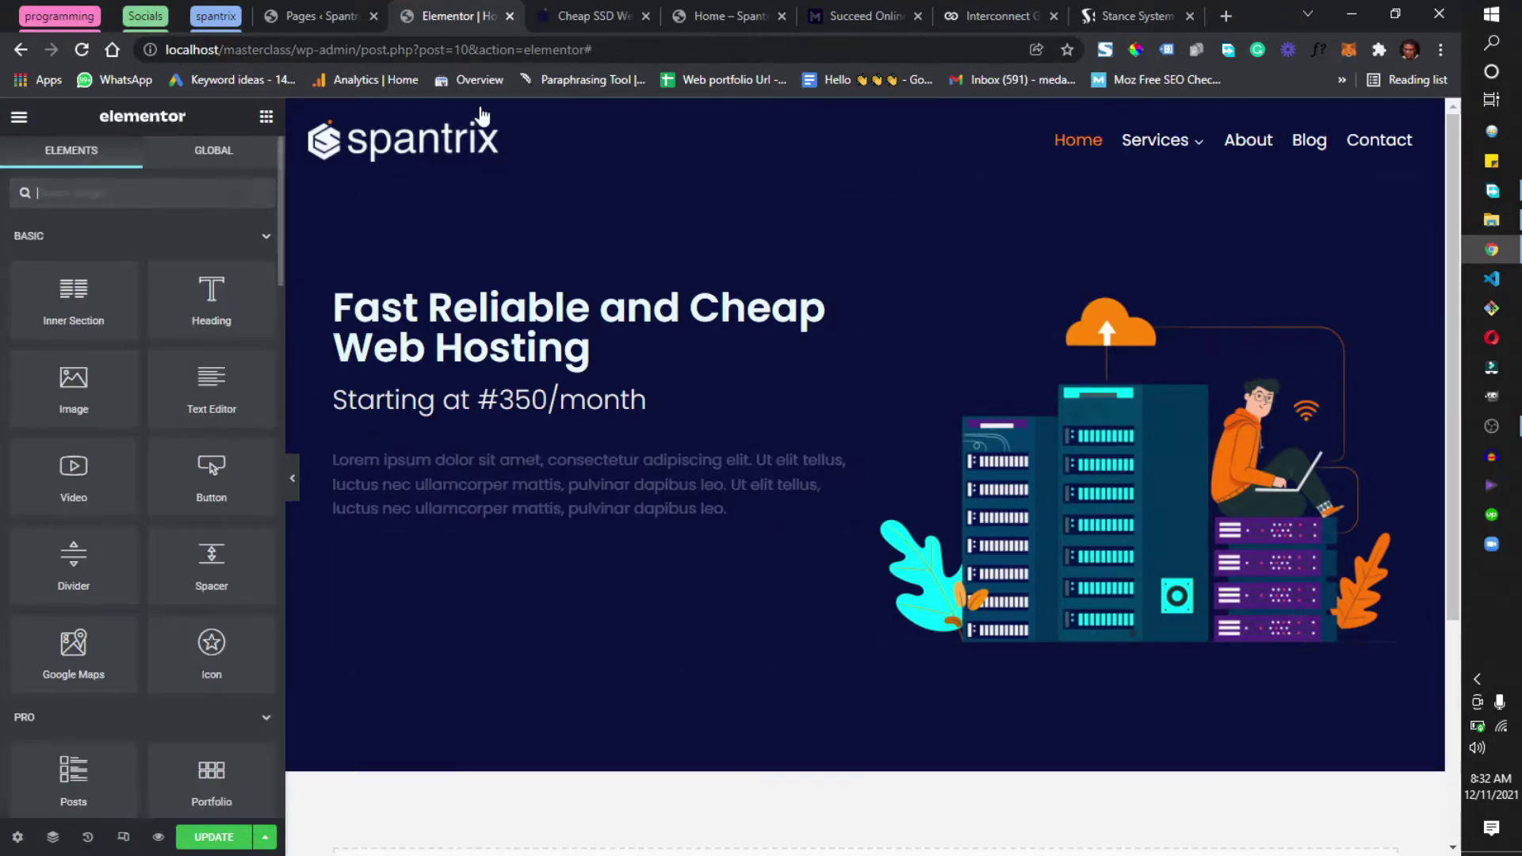
left_click(603, 15)
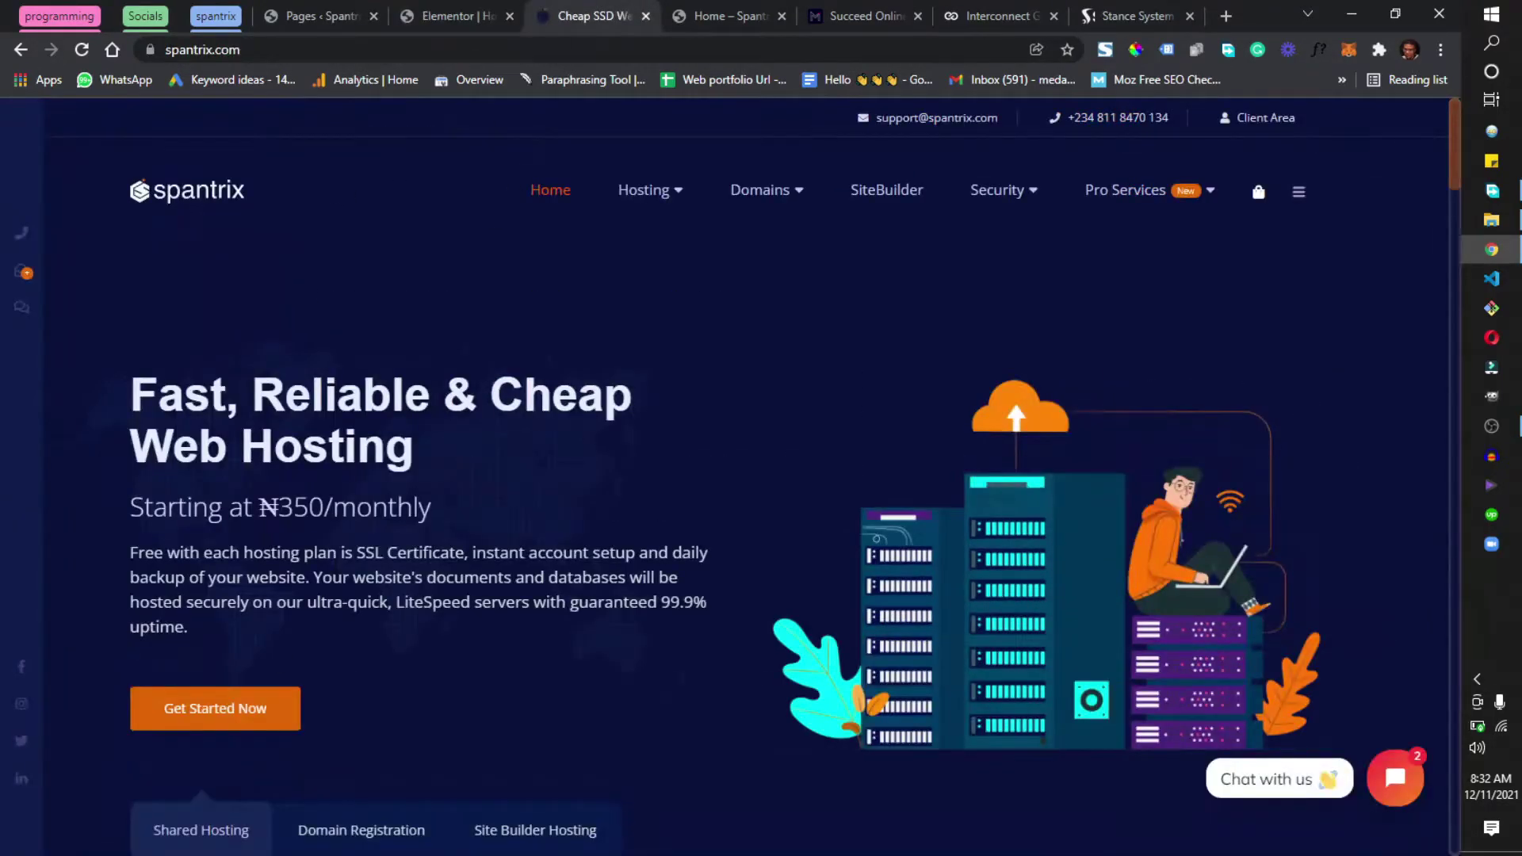
left_click(456, 15)
left_click_drag(209, 473, 397, 517)
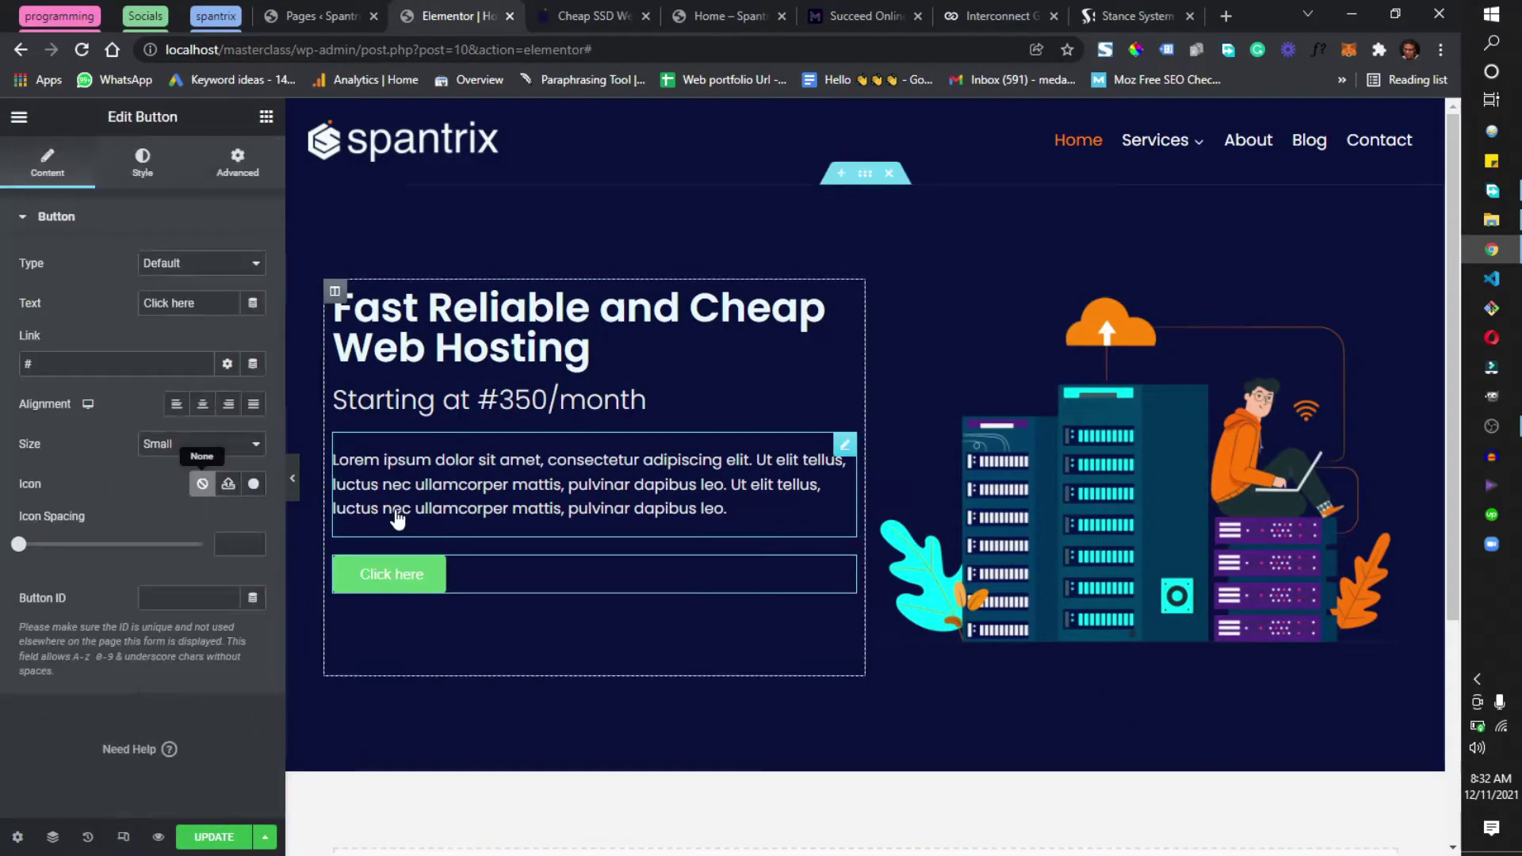
left_click(579, 3)
left_click(456, 14)
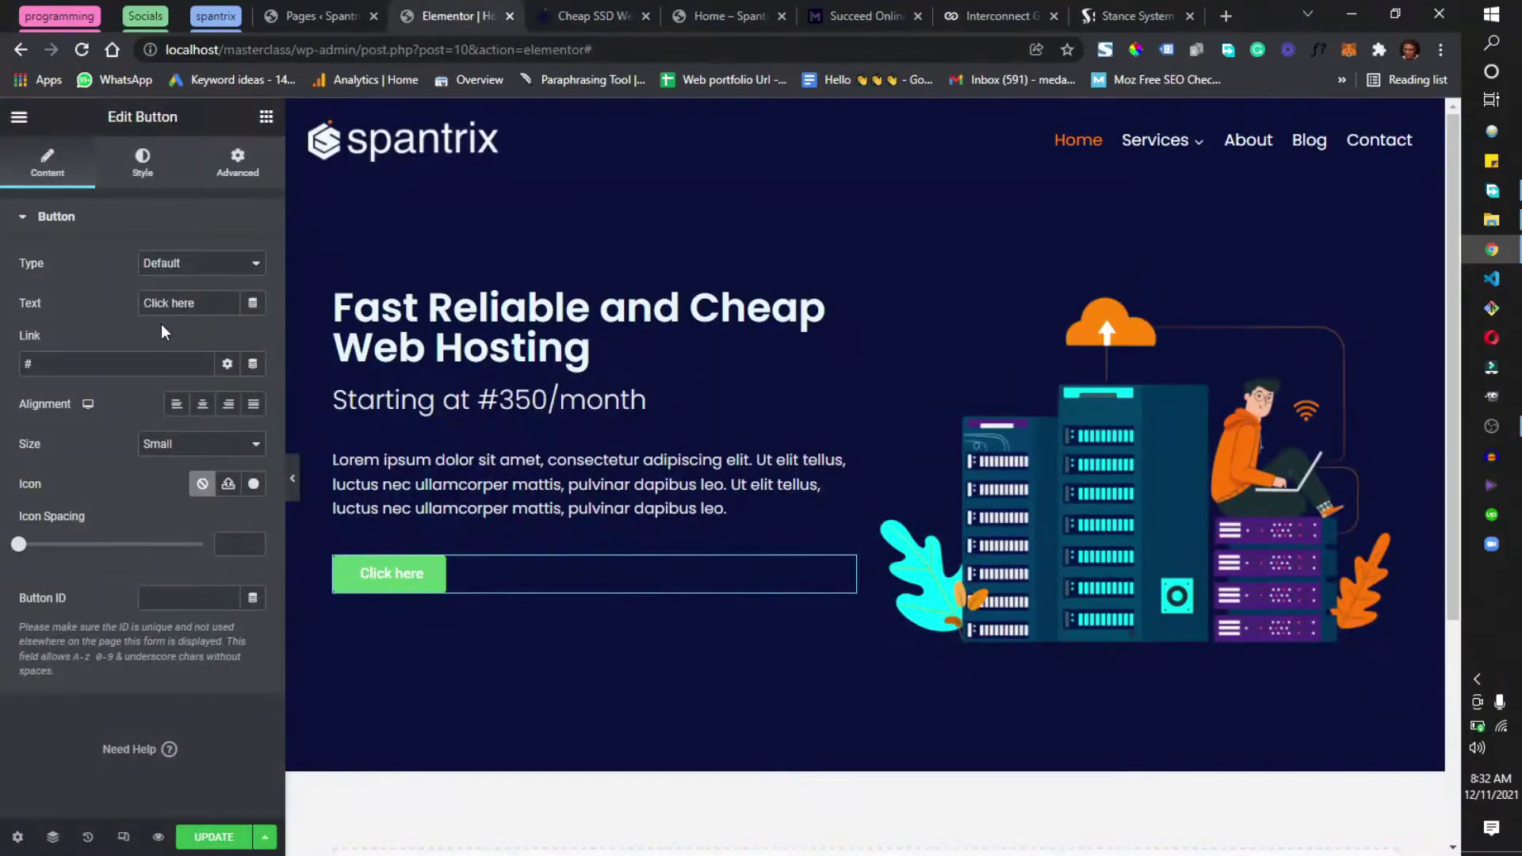
Step: Change the new button's text to "Get Started Now"
triple_click(171, 303)
type("G")
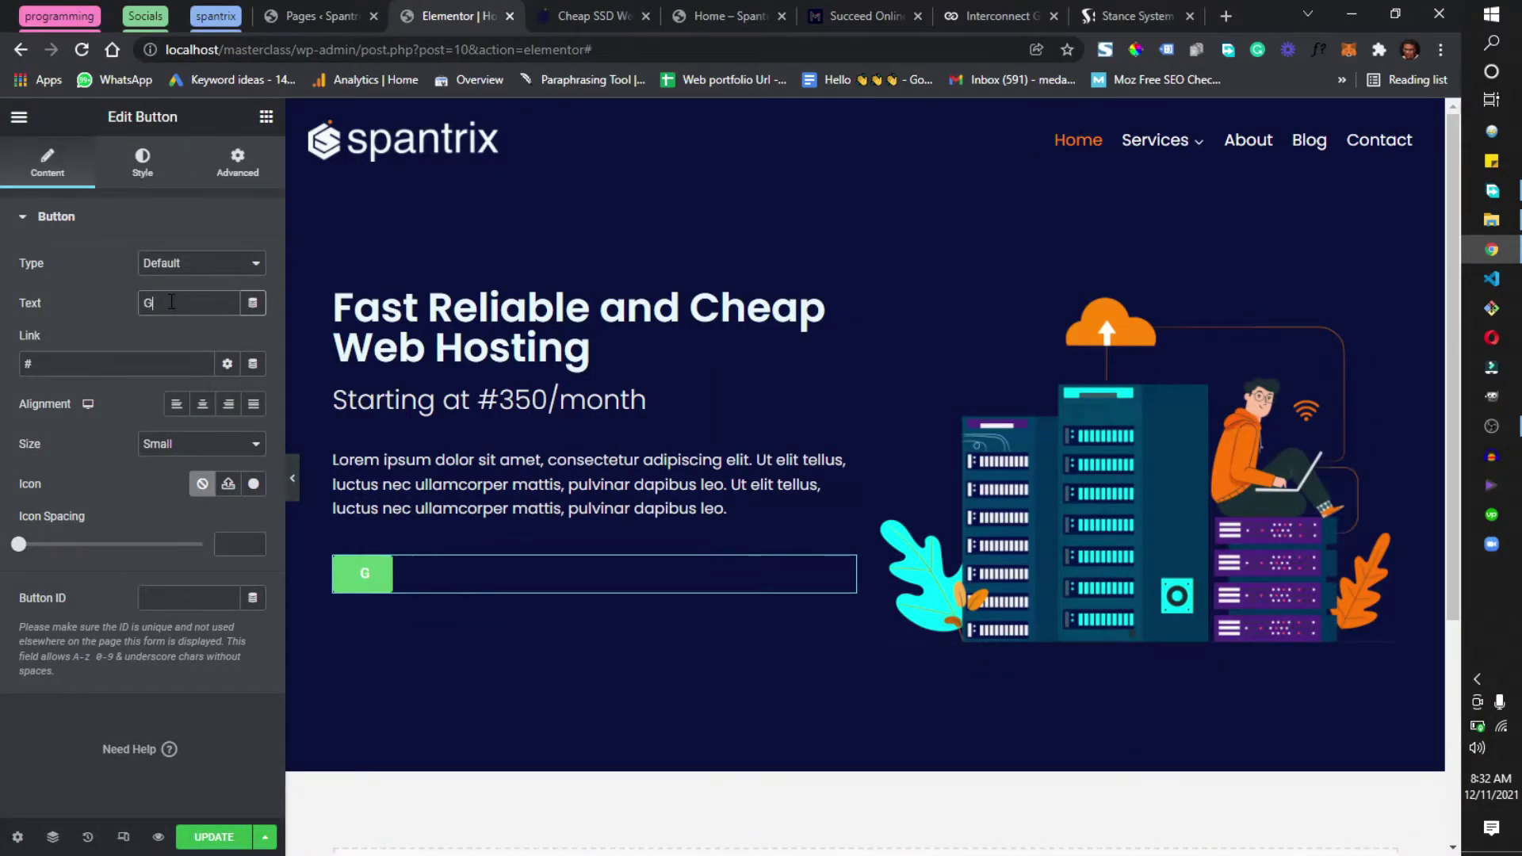
type("et Started Now")
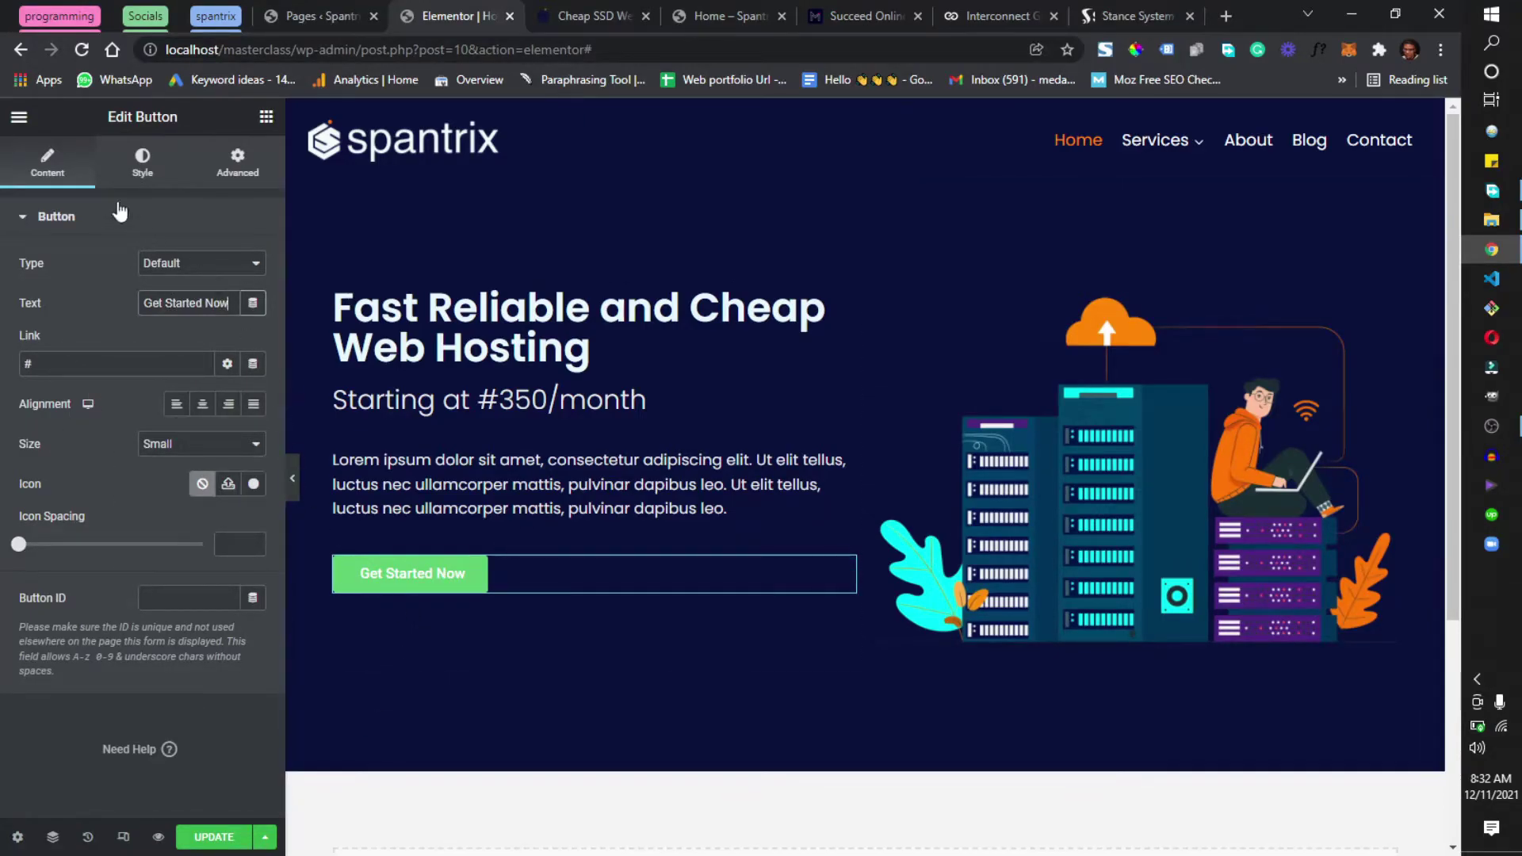
Step: Set the Get Started Now button's background to the orange Theme Accent global color
left_click(135, 163)
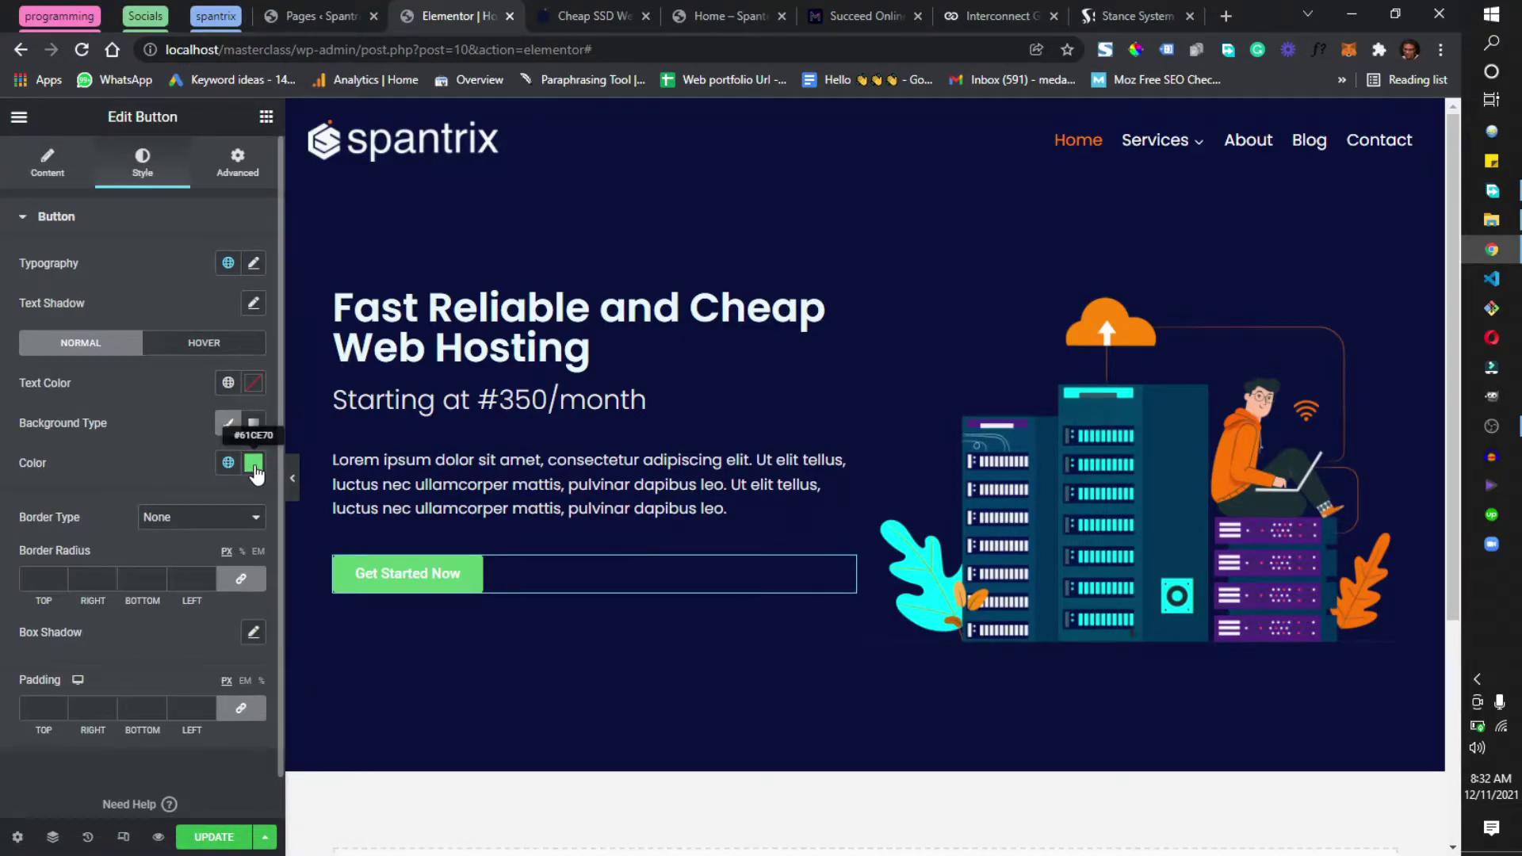
left_click(228, 468)
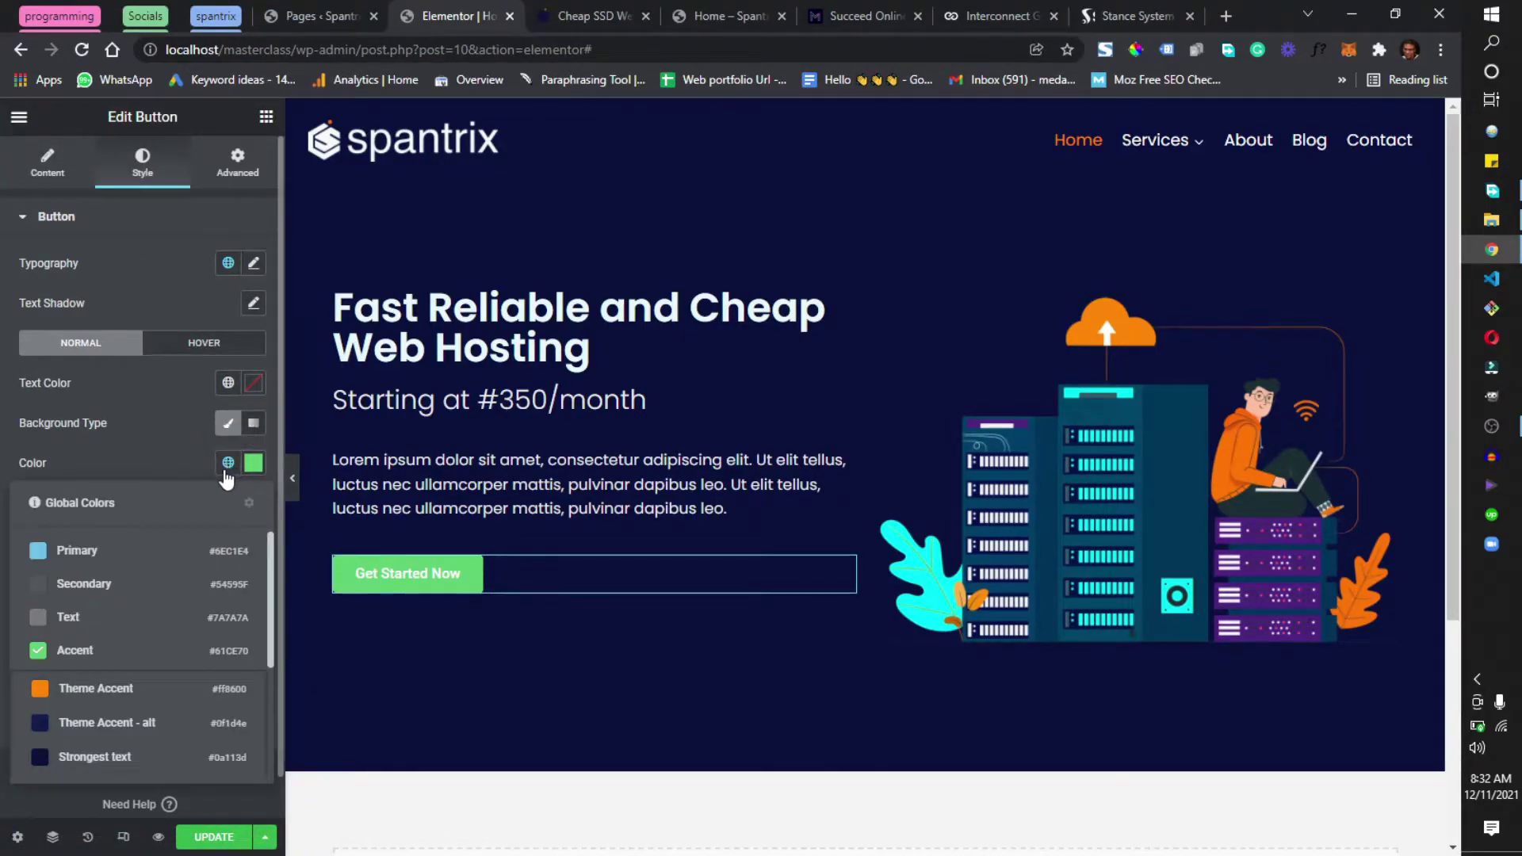
left_click(79, 590)
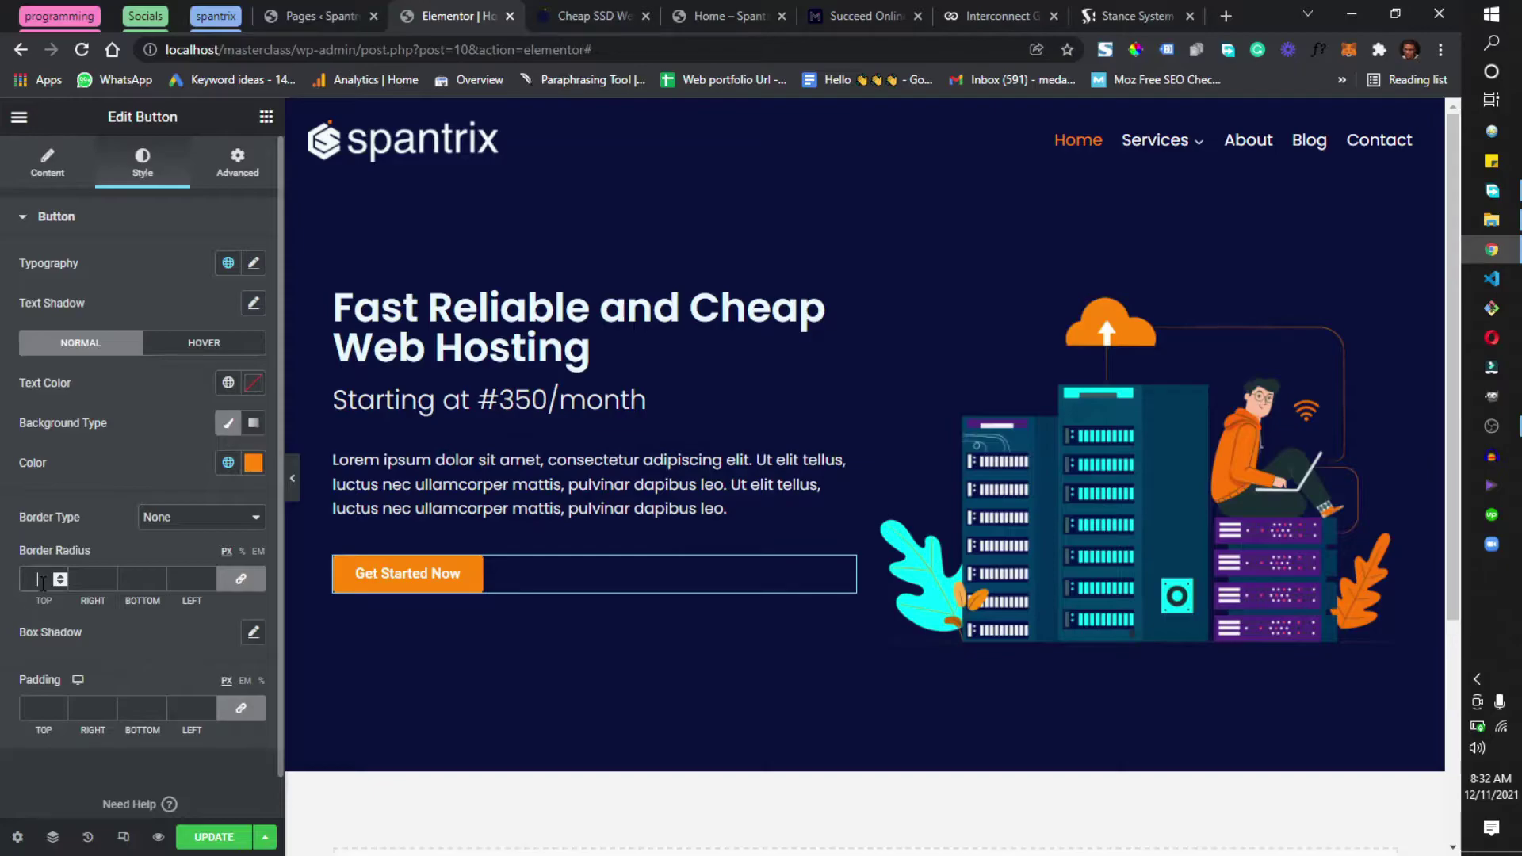
Step: Try border radii of 20 px and 0 px on the button, comparing it with the one on spantrix.com
type("20")
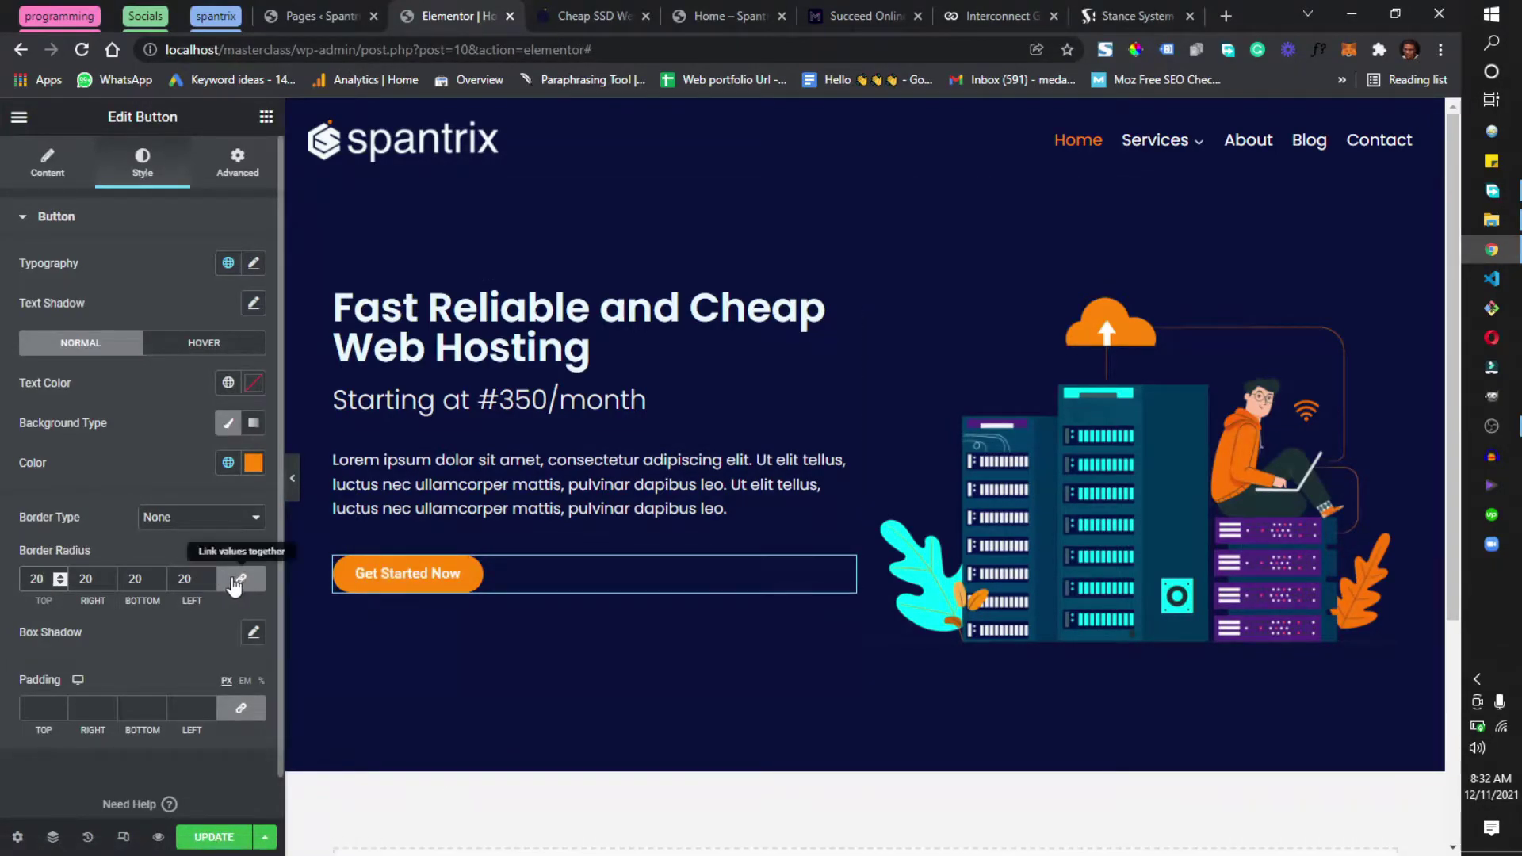
key("BackSpace")
key("BackSpace")
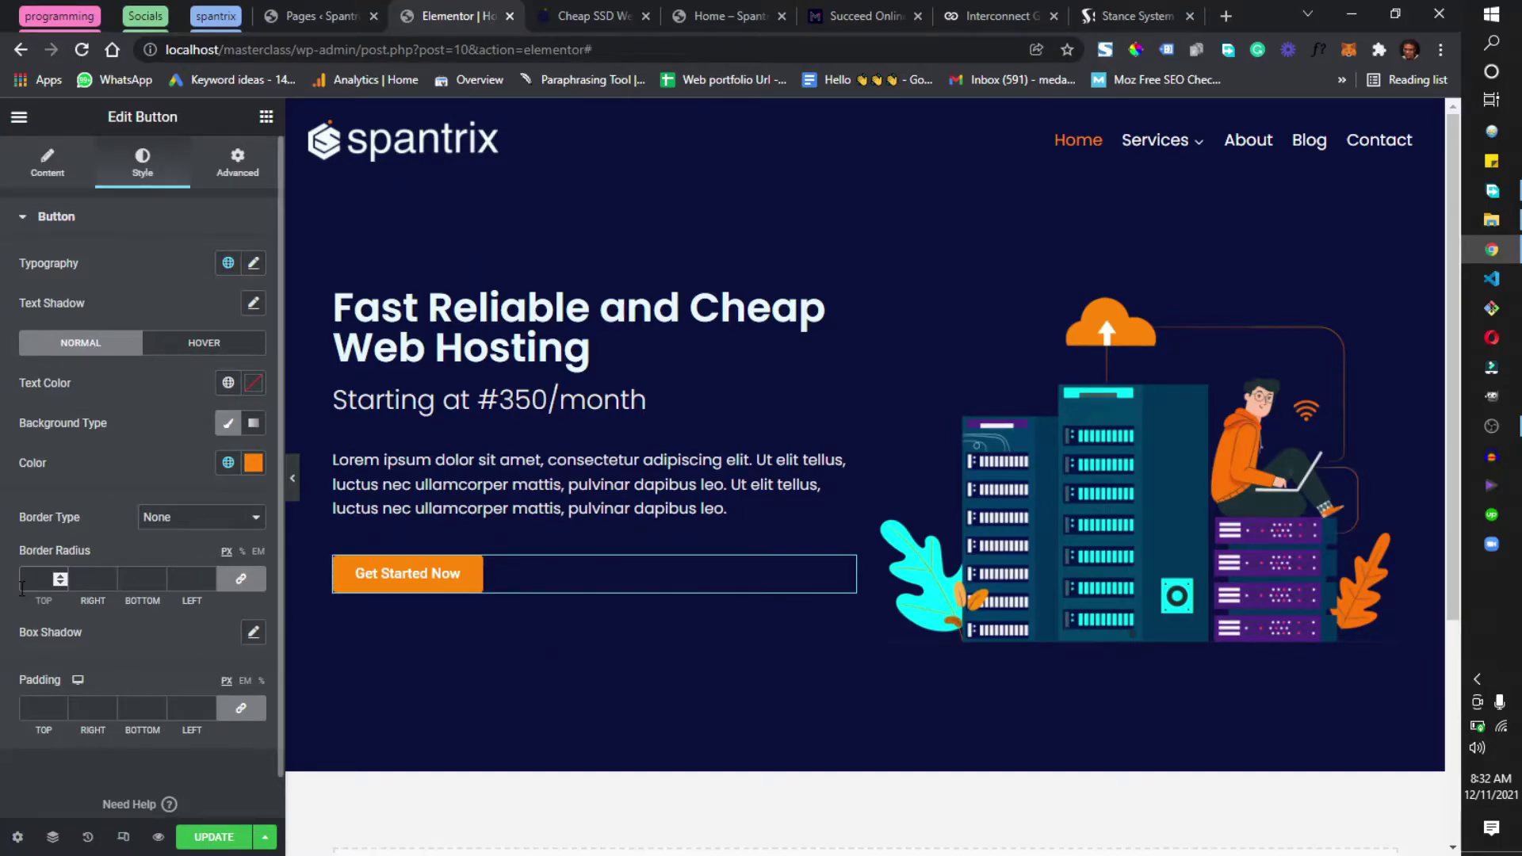
type("0")
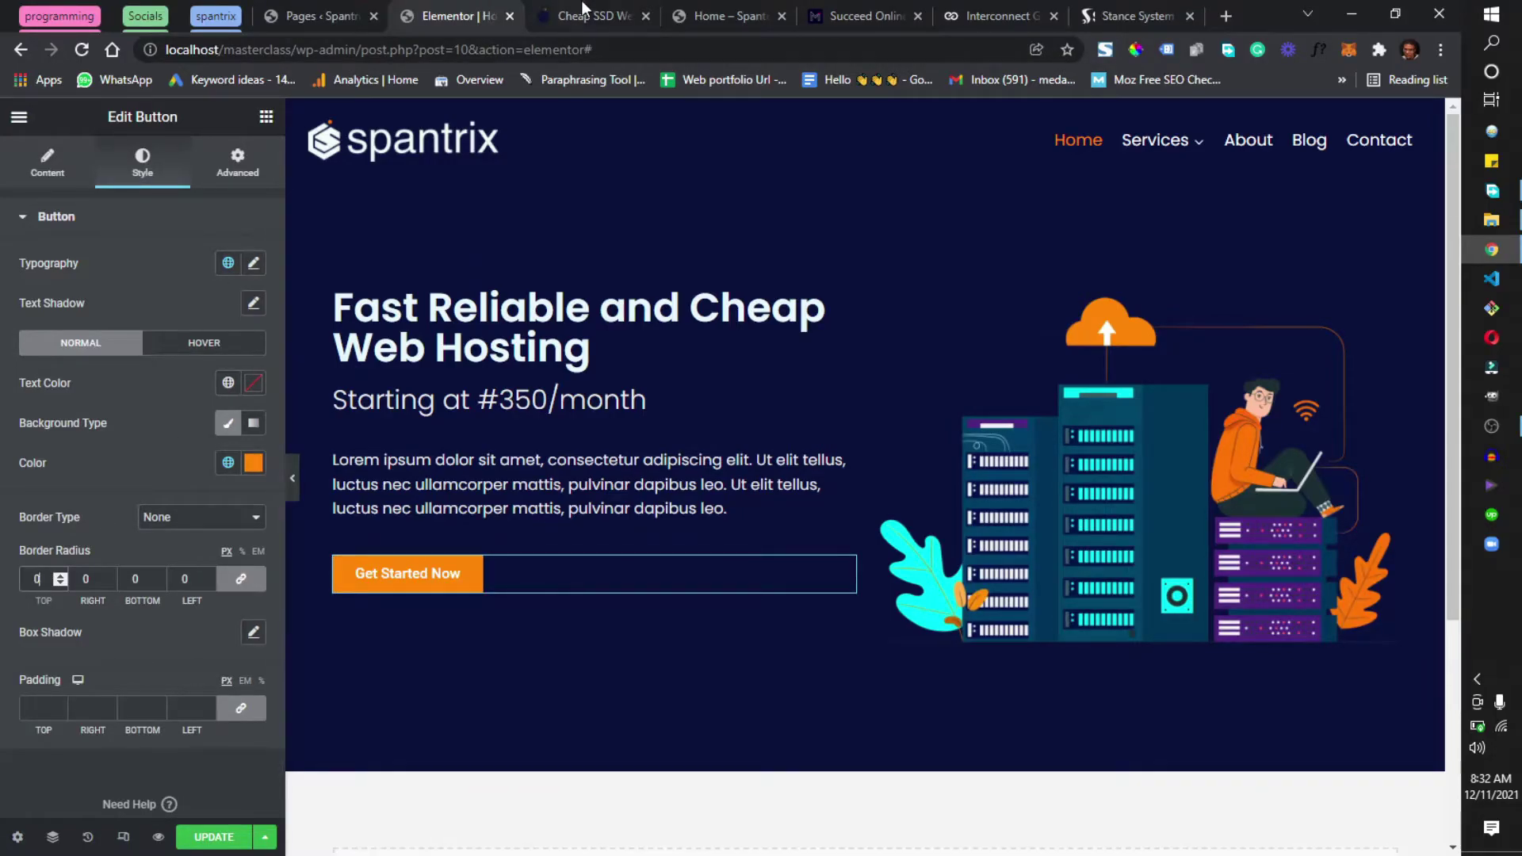
left_click(584, 16)
key("ctrl+shift+Tab")
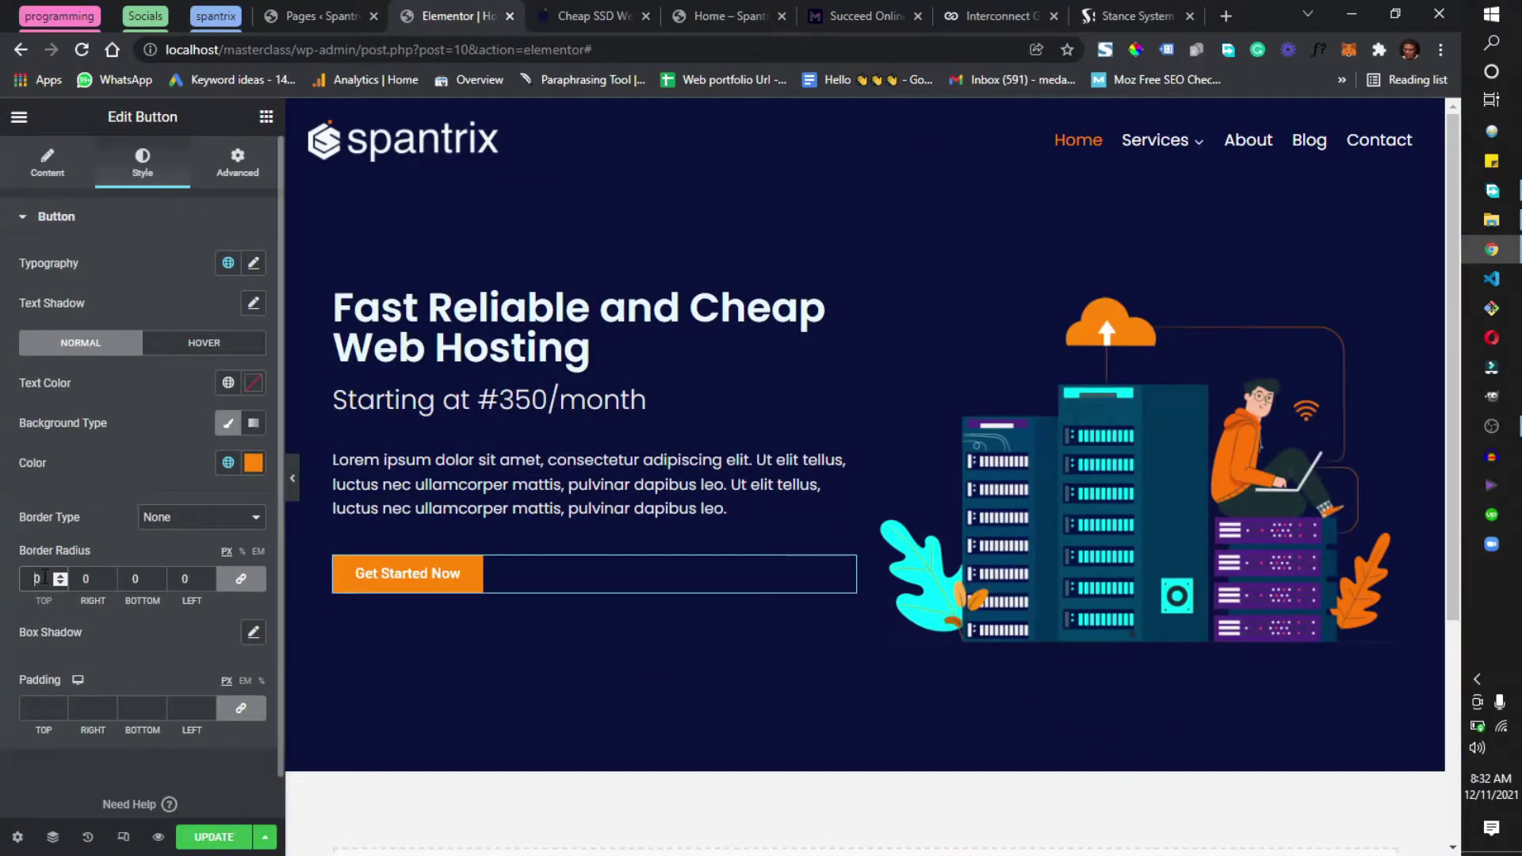
Step: Set the button's border radius to 2 px on all corners and compare it with the button on spantrix.com
type("1")
key("BackSpace")
type("5")
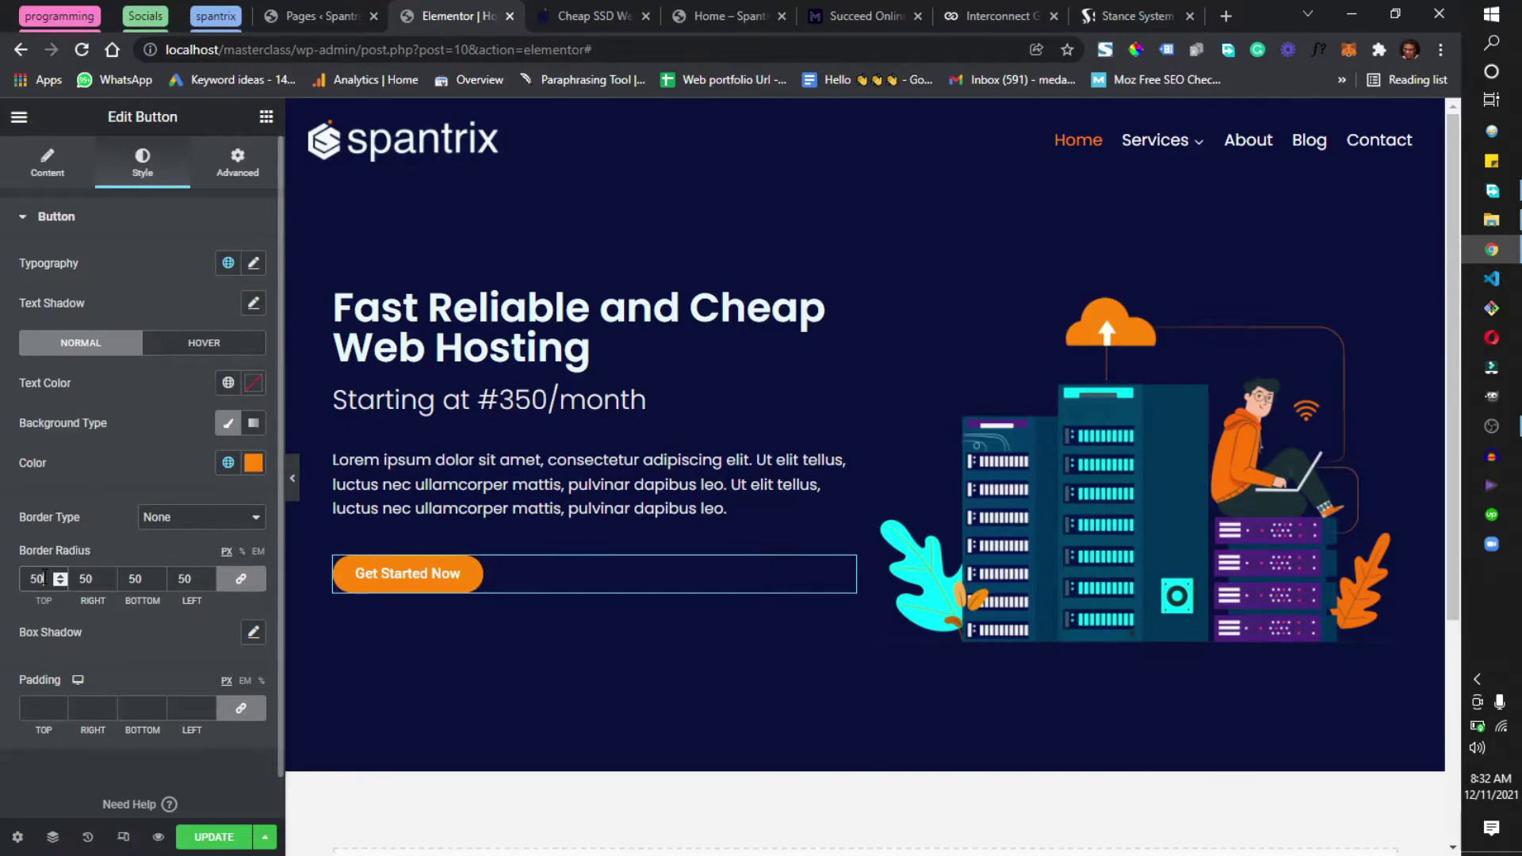
key("Delete")
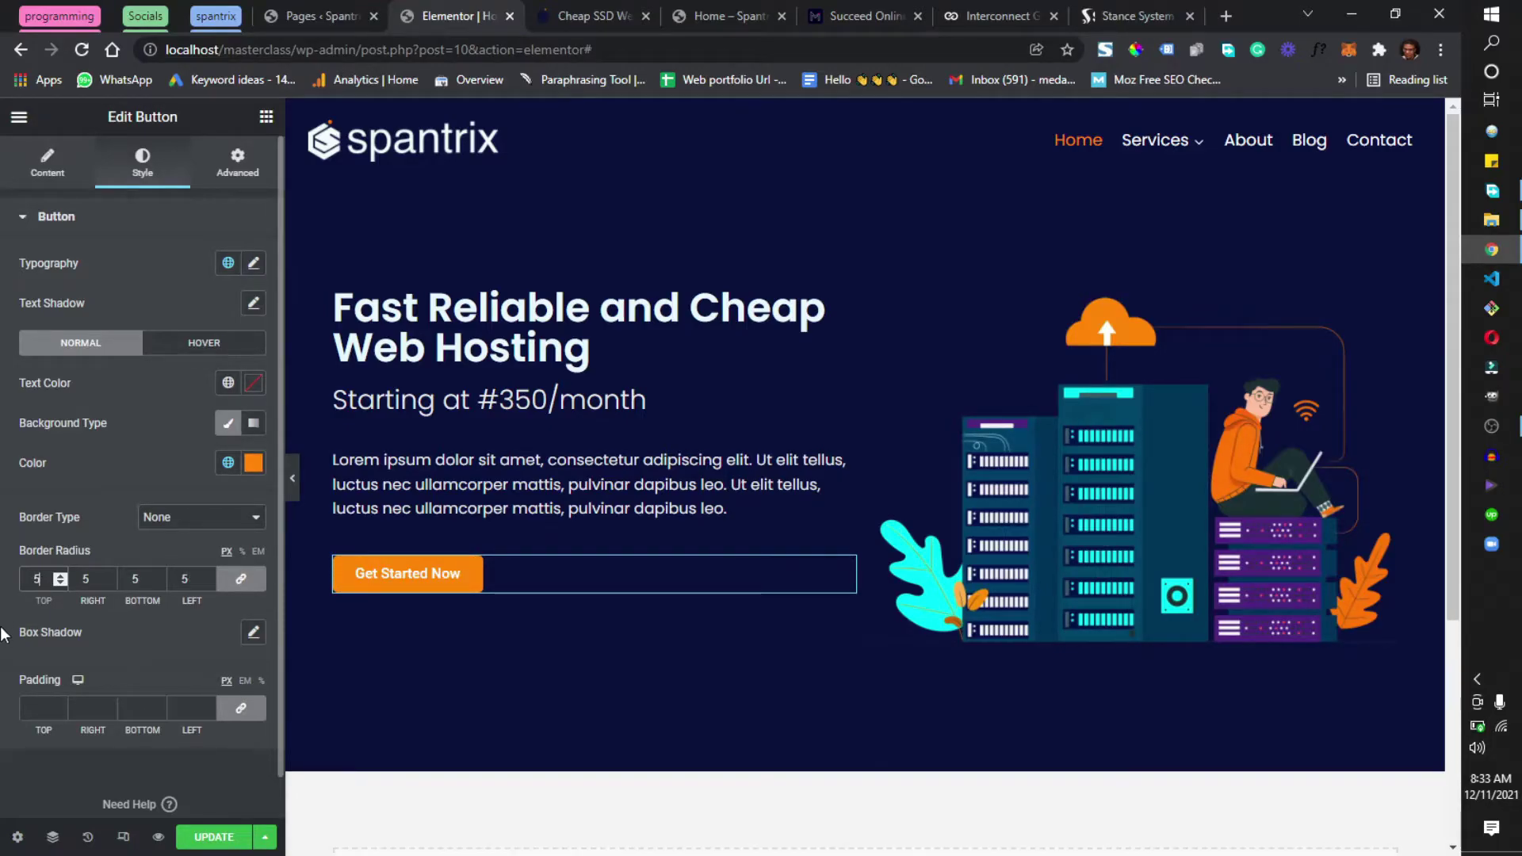
key("BackSpace")
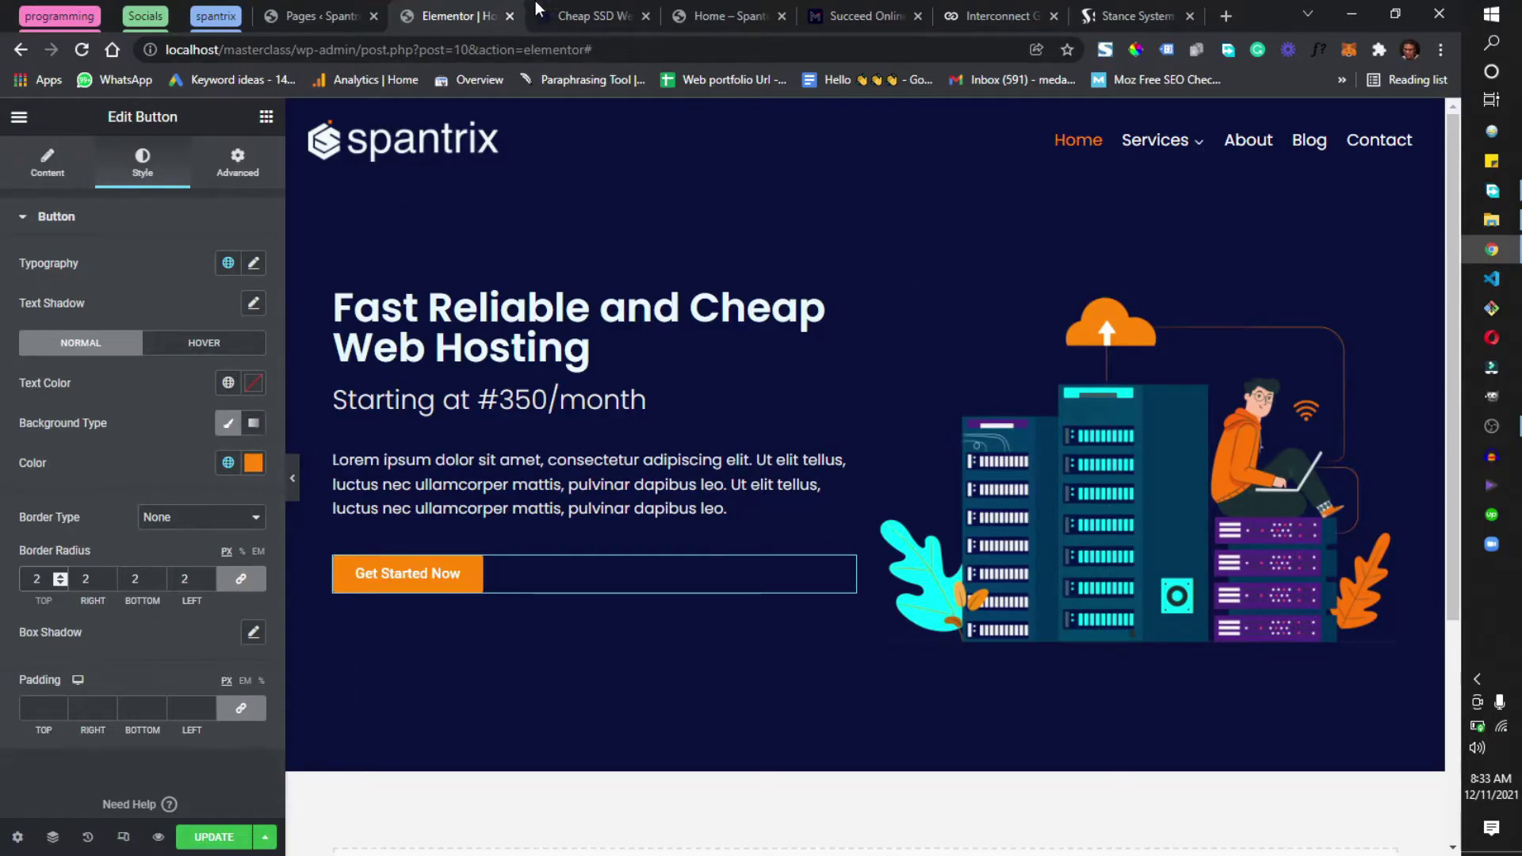
left_click(557, 14)
left_click(487, 25)
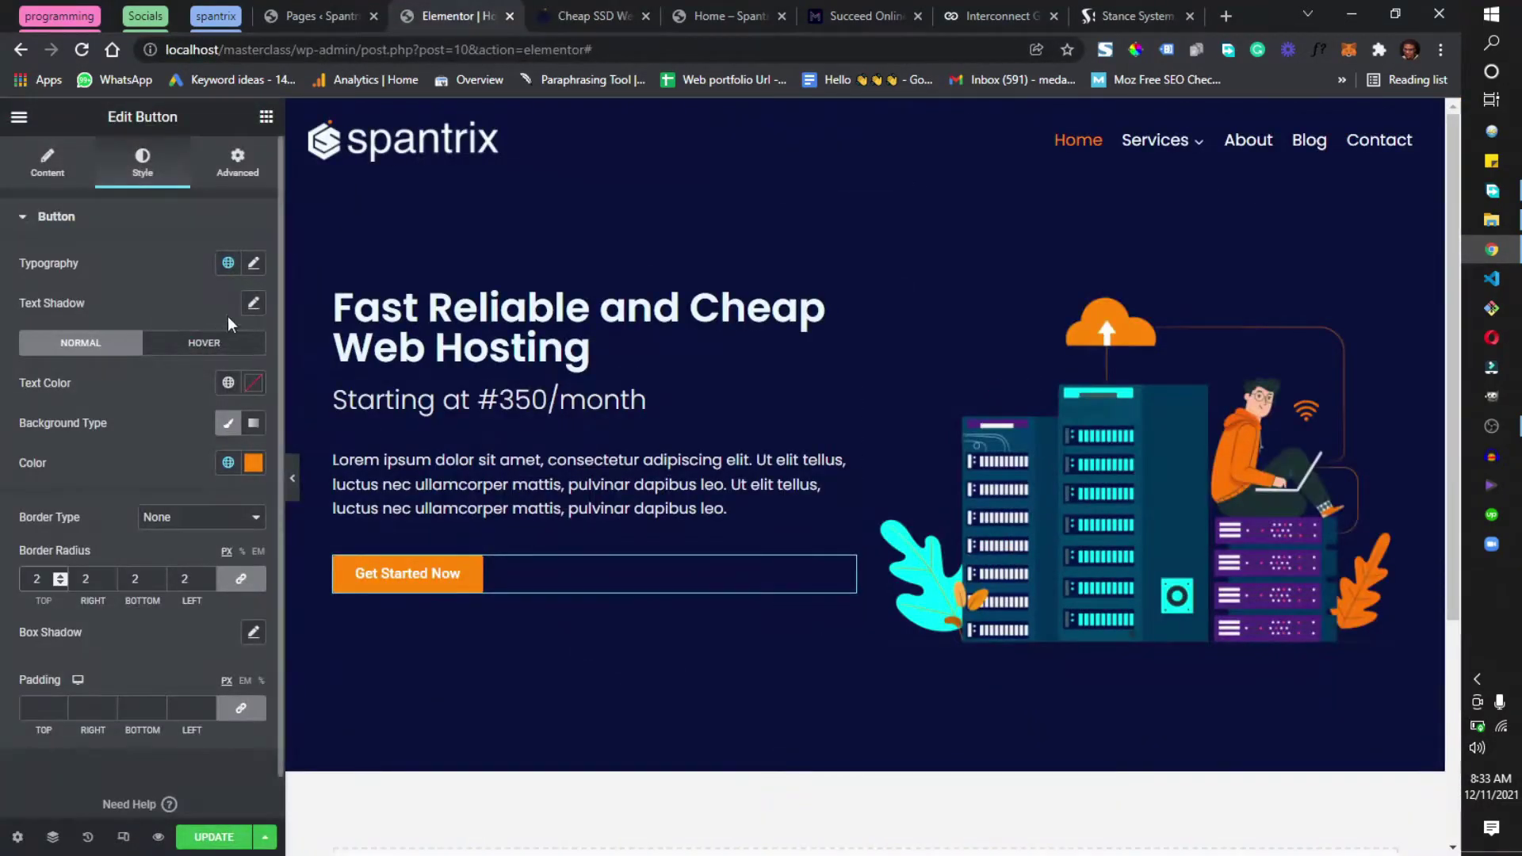
Step: Change the button's typography to the Poppins font family with a font weight of 300
left_click(255, 265)
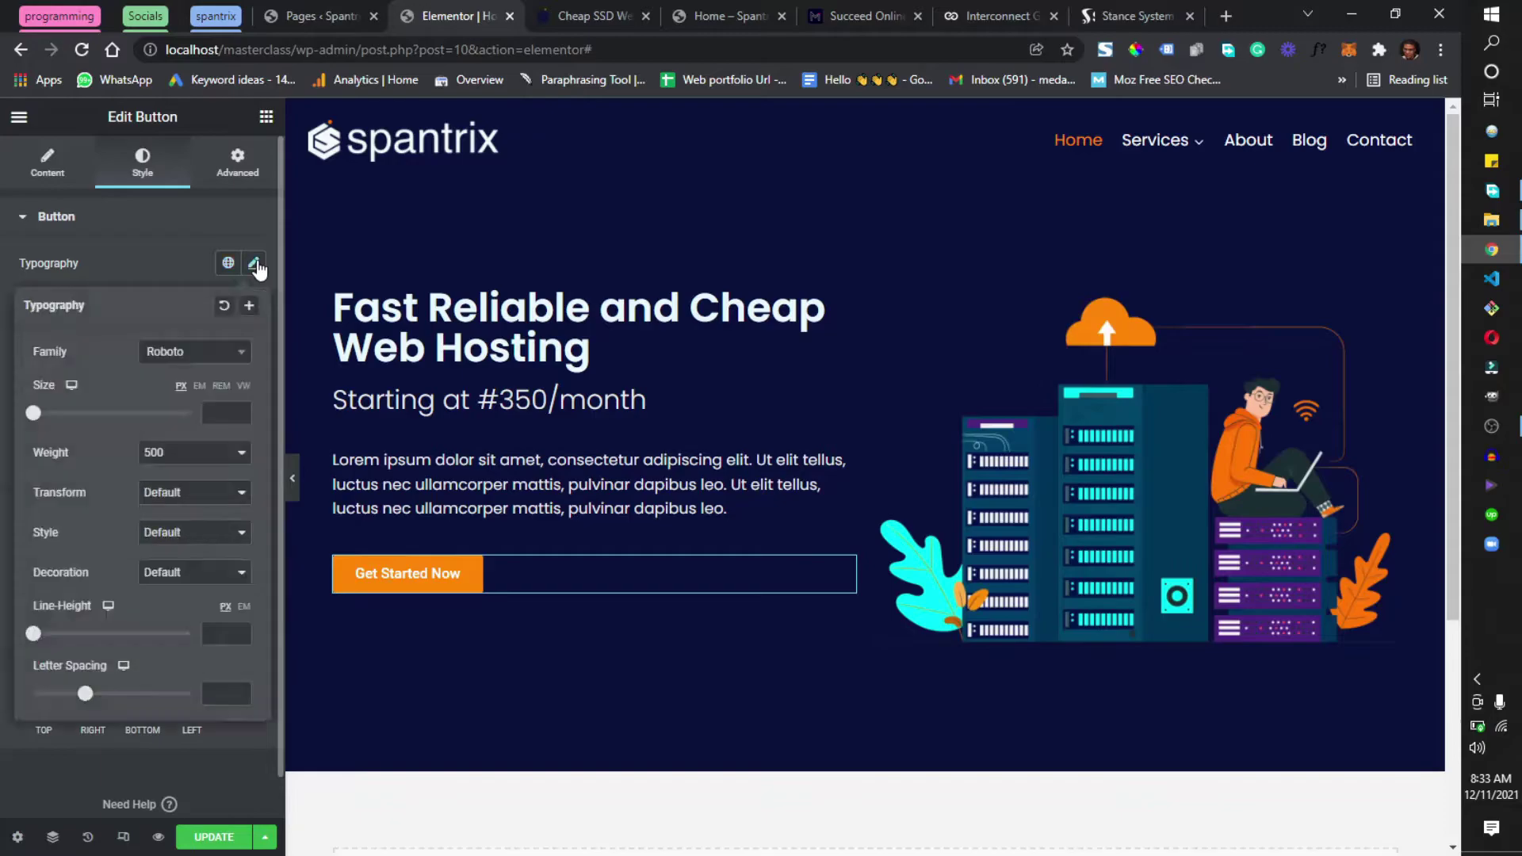
left_click(212, 362)
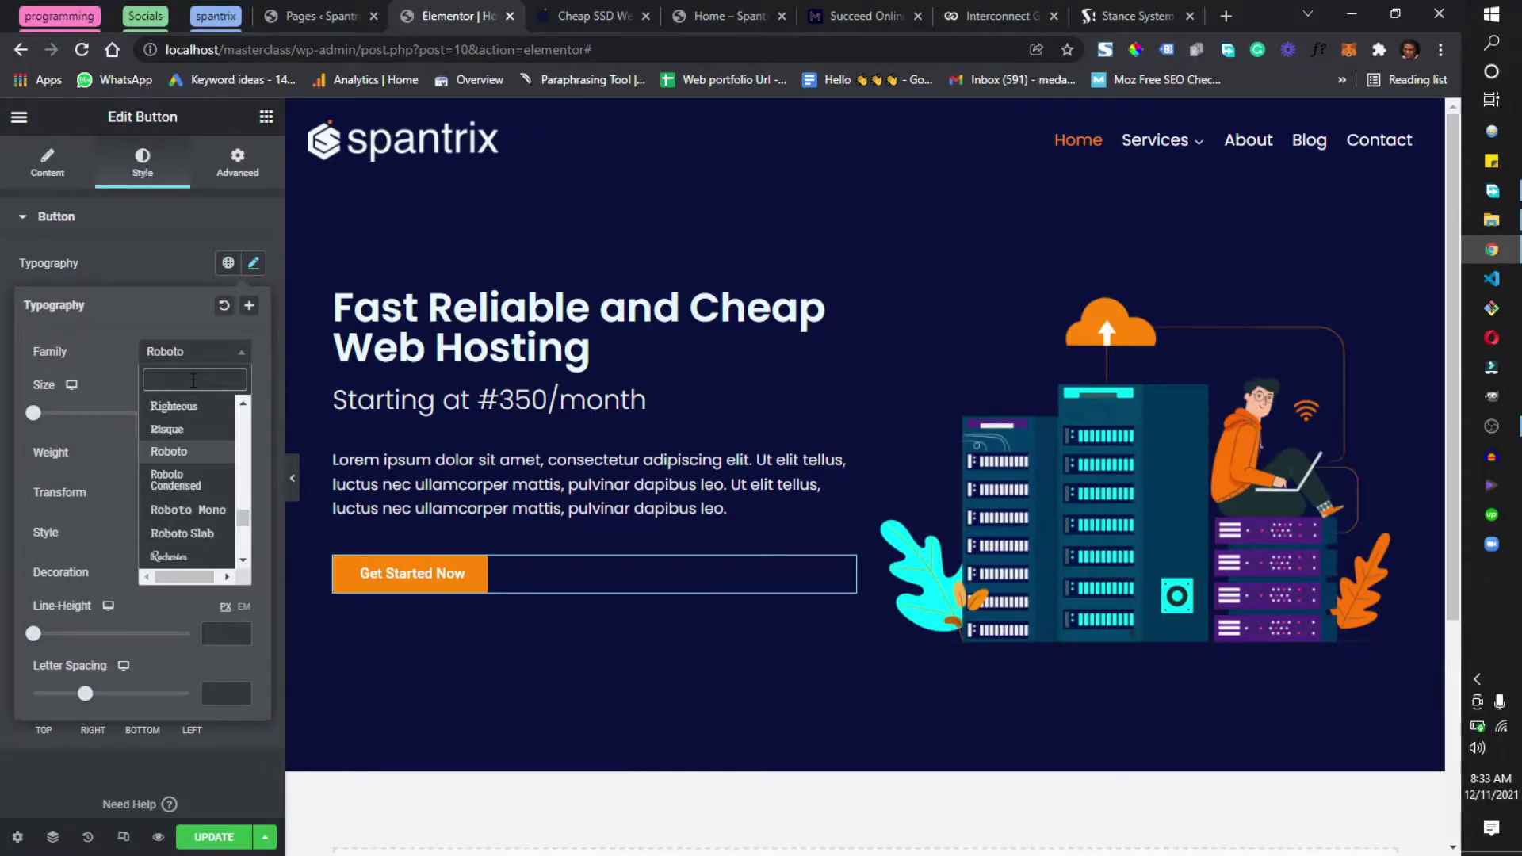
type("poppins")
key("Return")
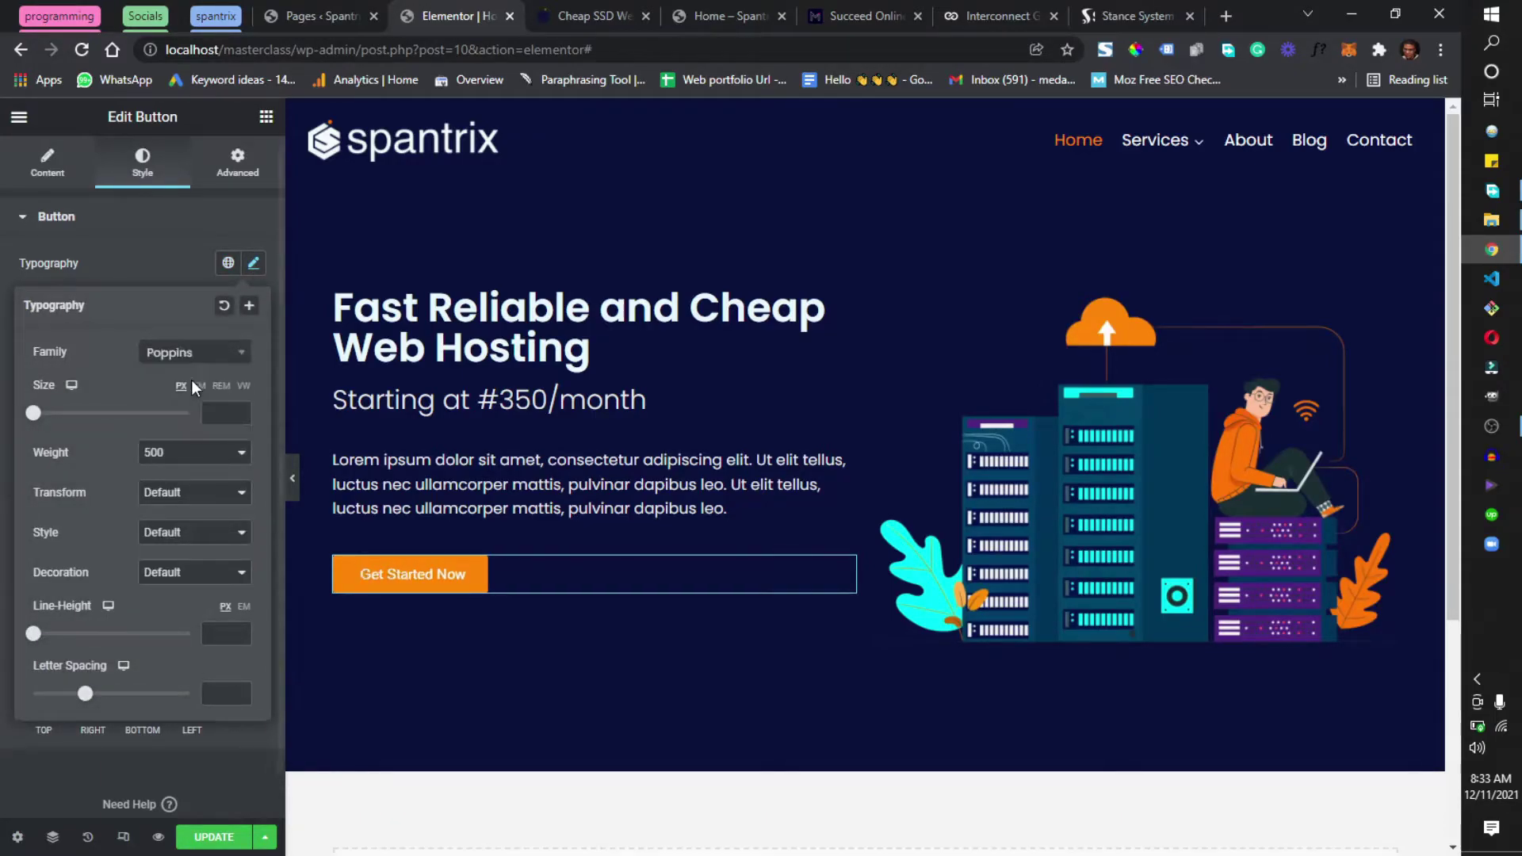
left_click(182, 458)
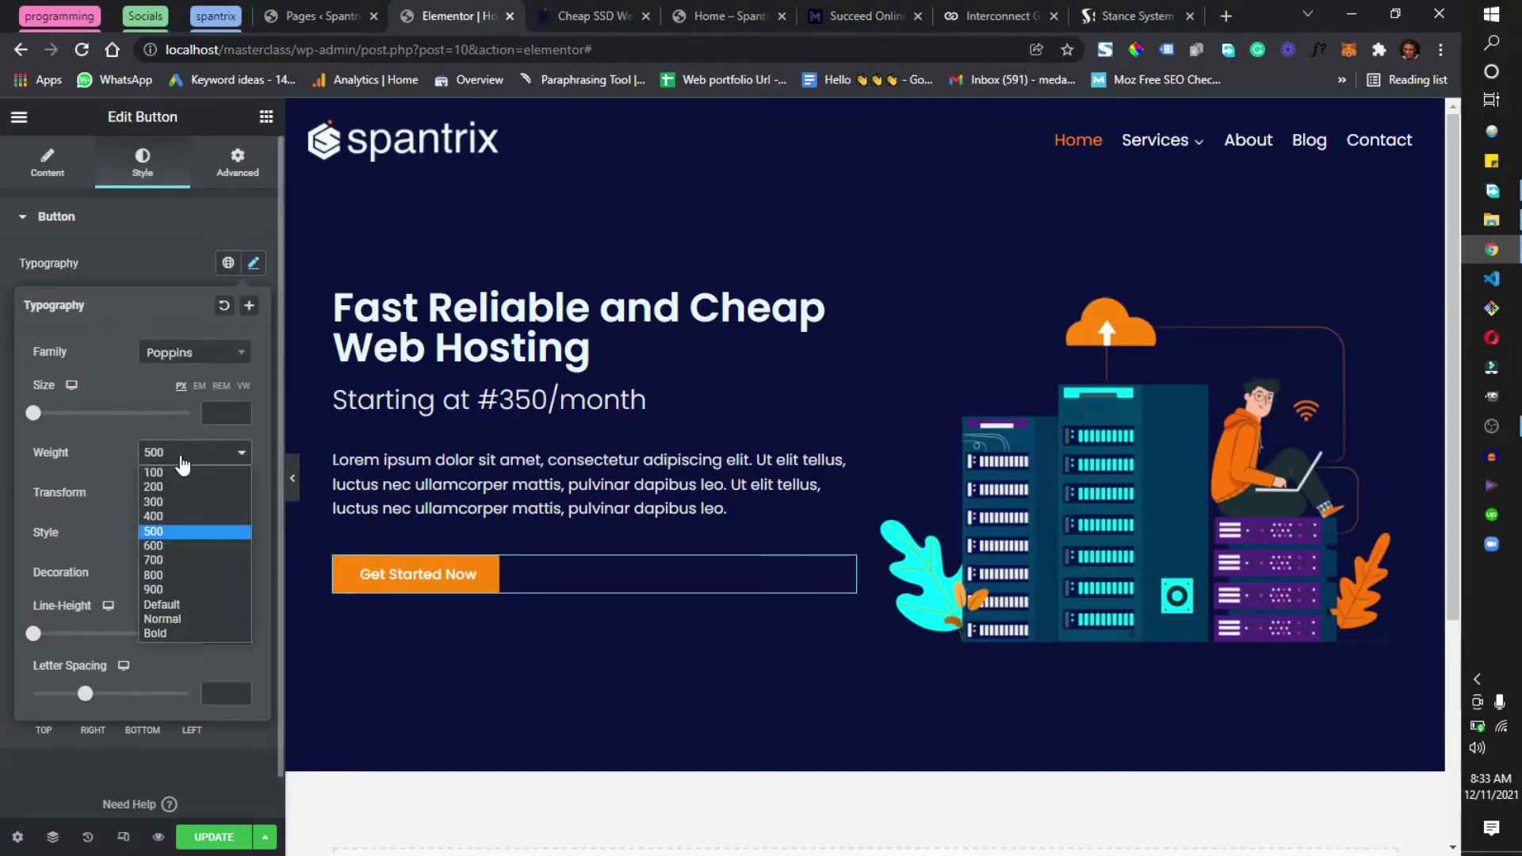
left_click(166, 504)
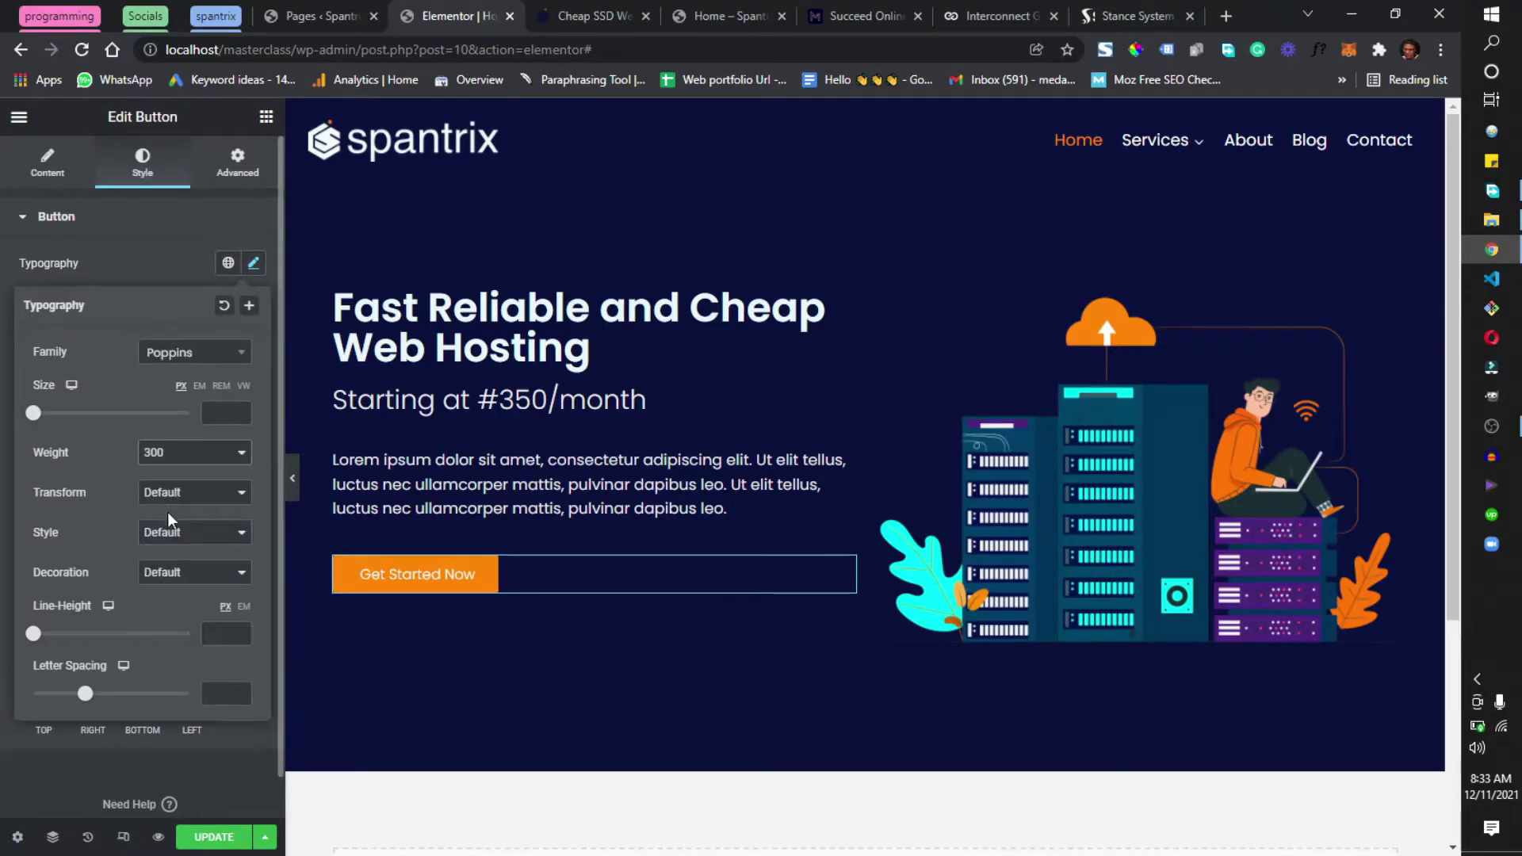
left_click(162, 276)
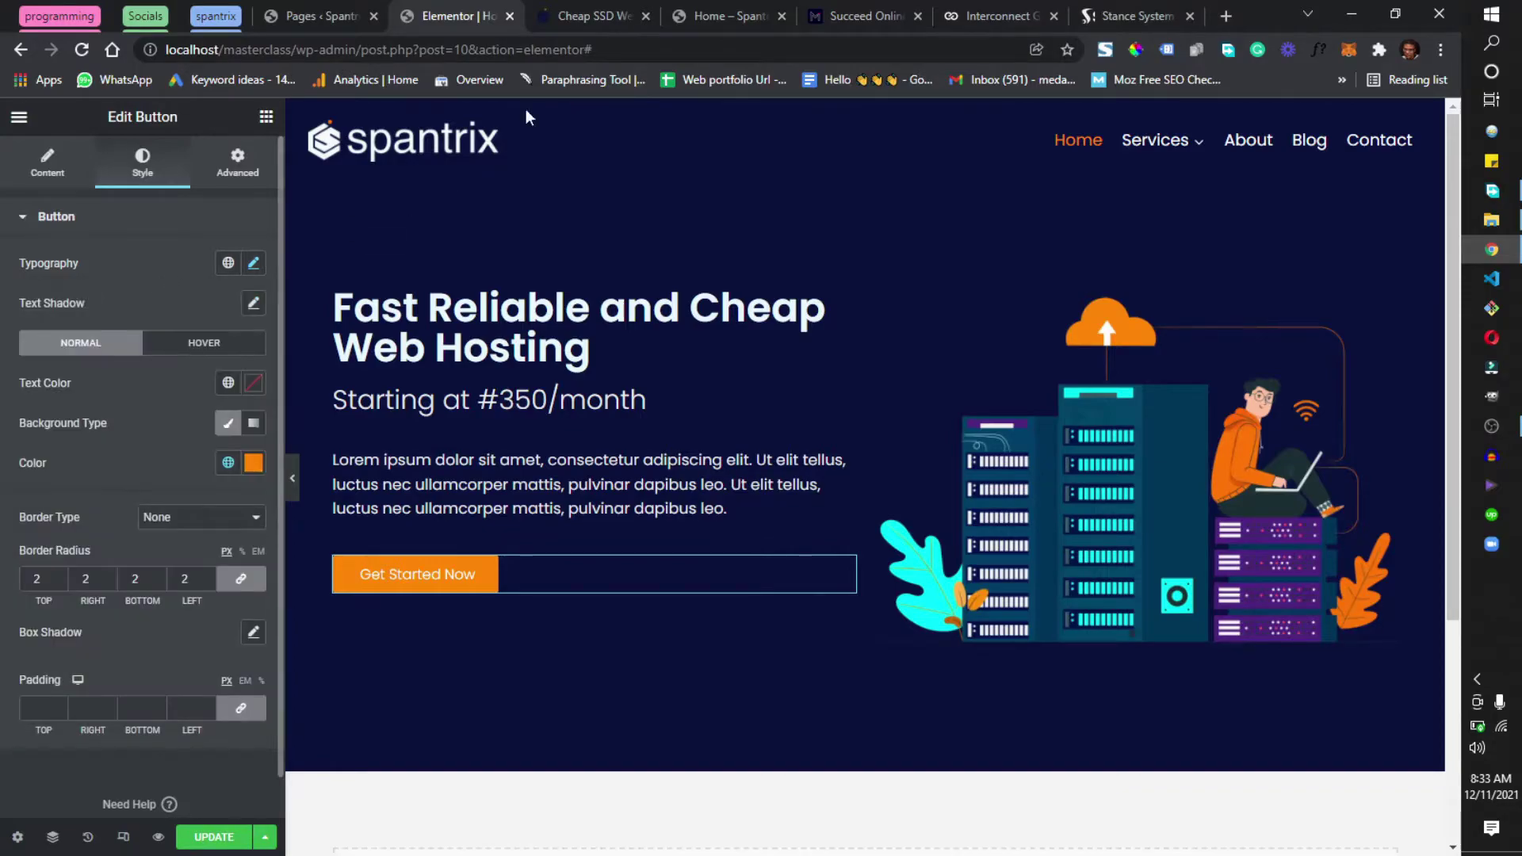
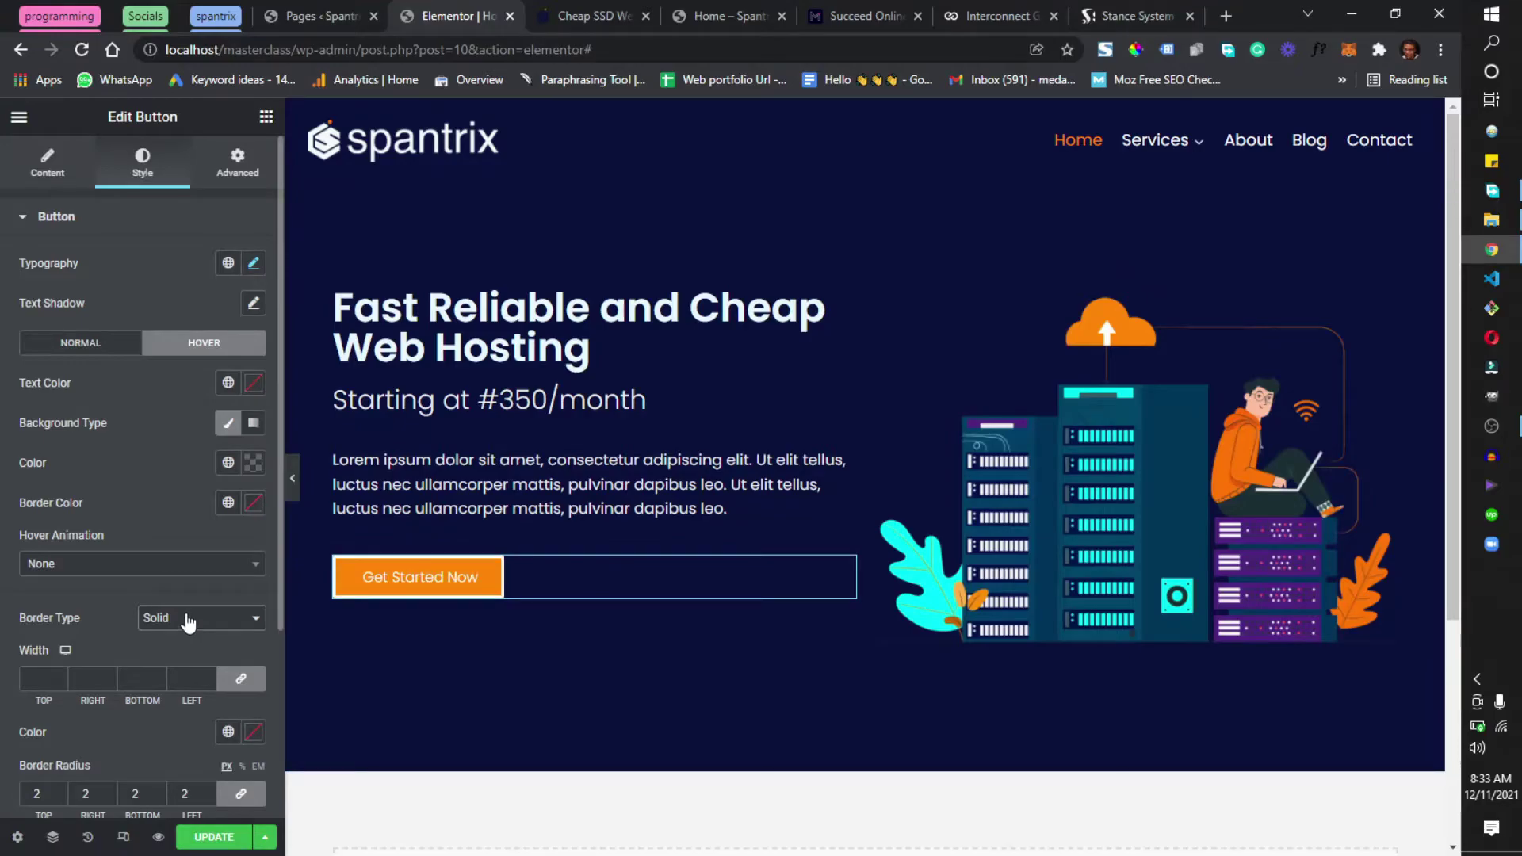
Step: Set the button's hover border color to the orange Theme Accent and its solid border width to 1 px on all sides
left_click(226, 502)
left_click(37, 718)
left_click(41, 676)
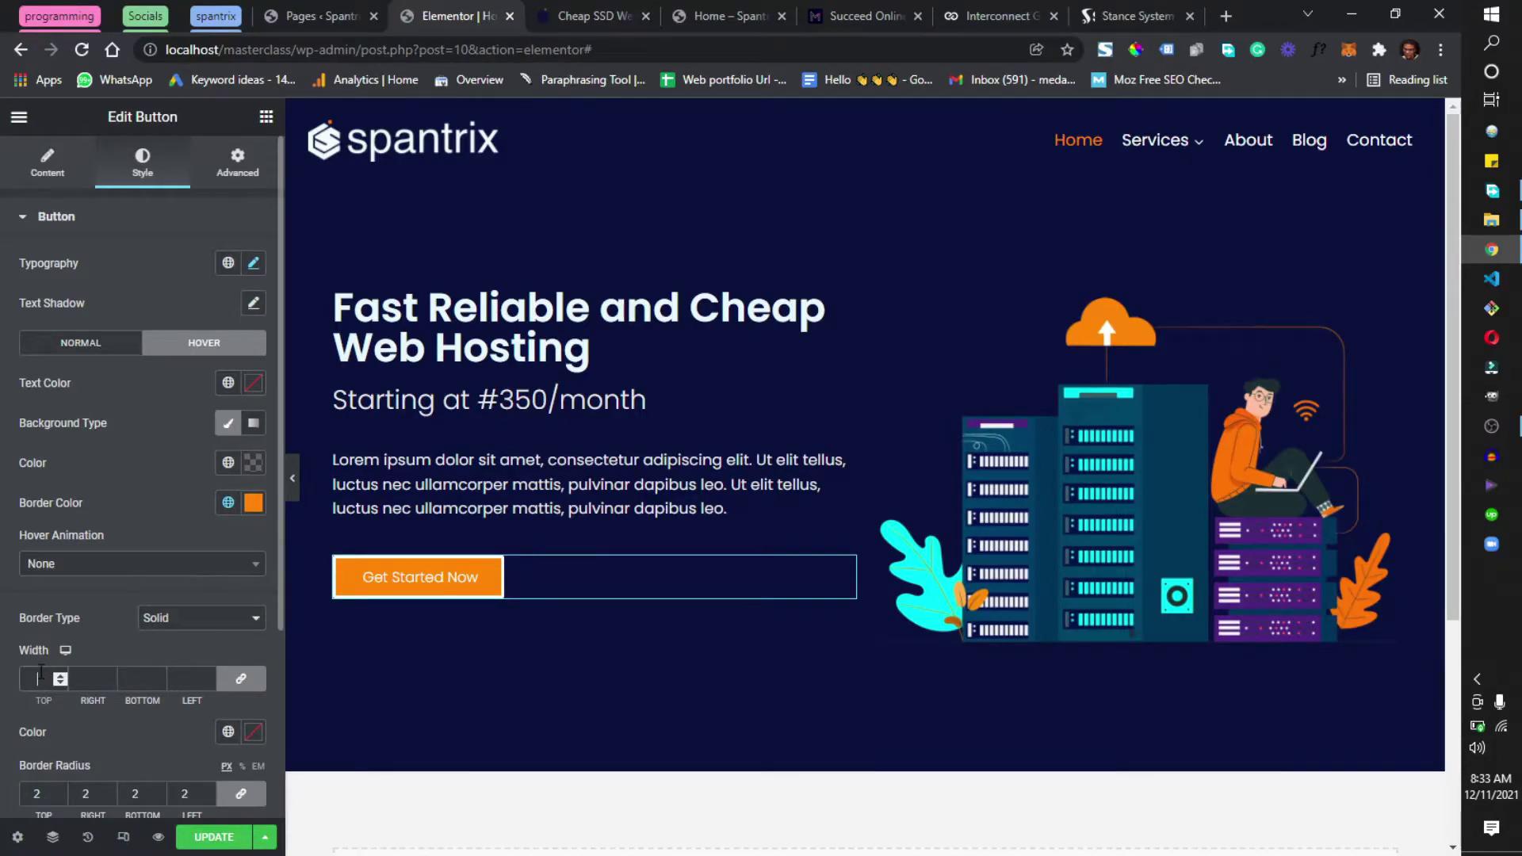
type("1")
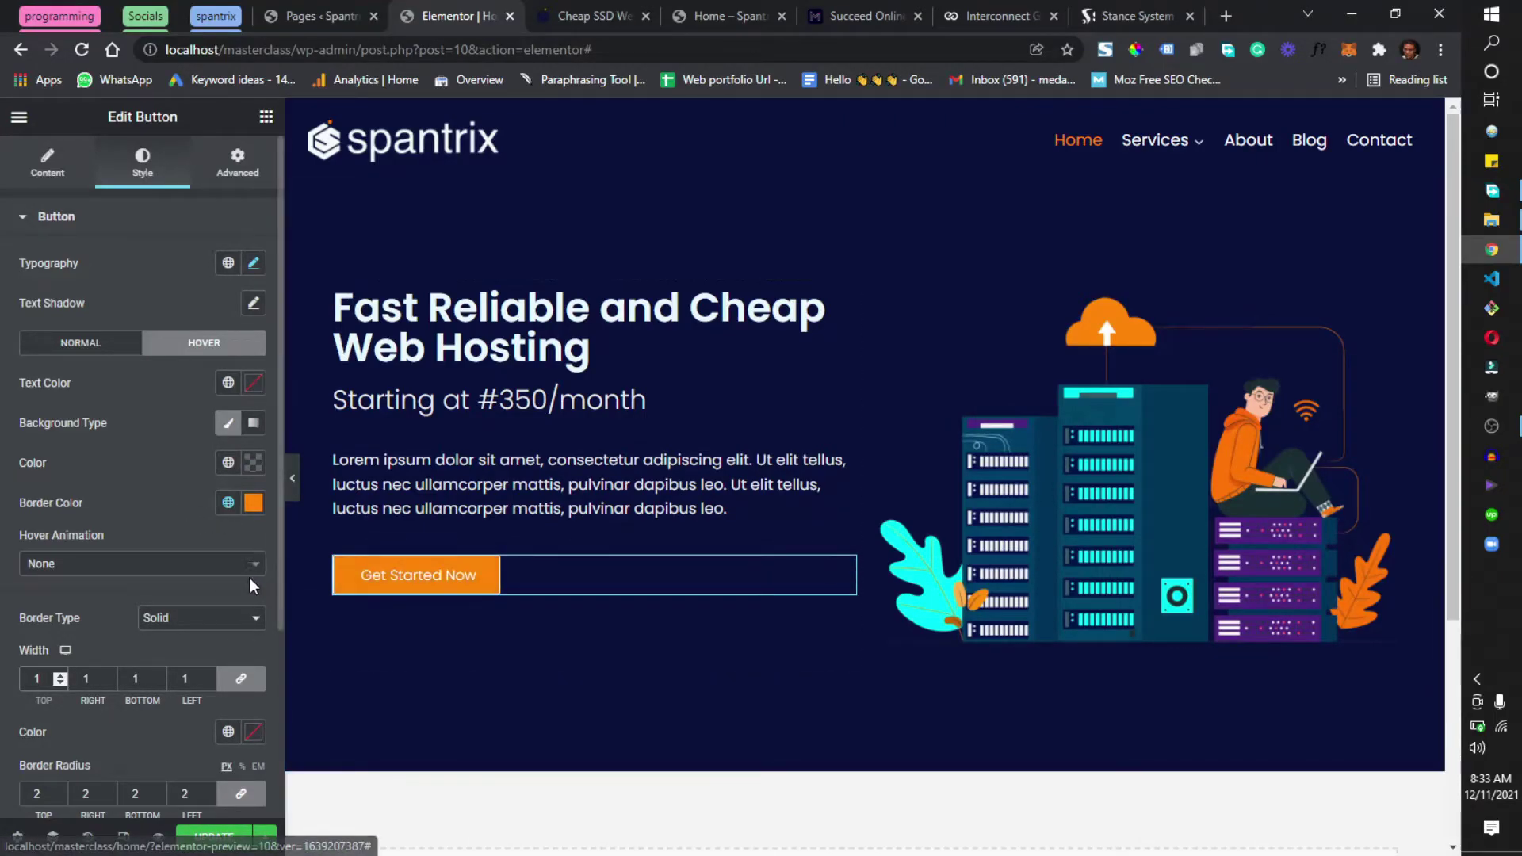
Step: Set the button's border color in the normal state to the orange global color
left_click(69, 345)
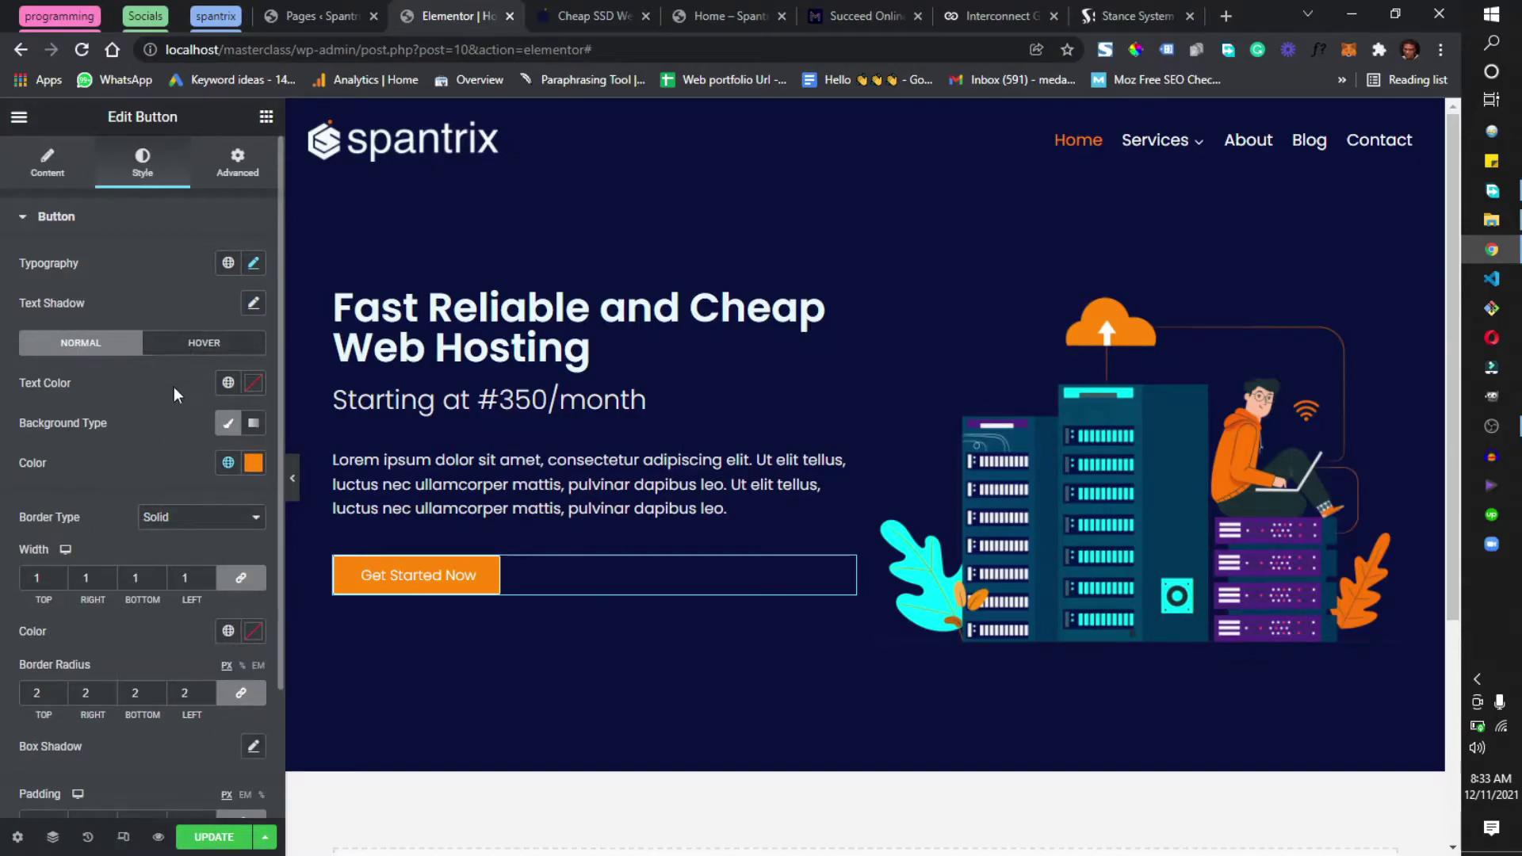
left_click(221, 631)
left_click(219, 632)
left_click(228, 631)
left_click(94, 517)
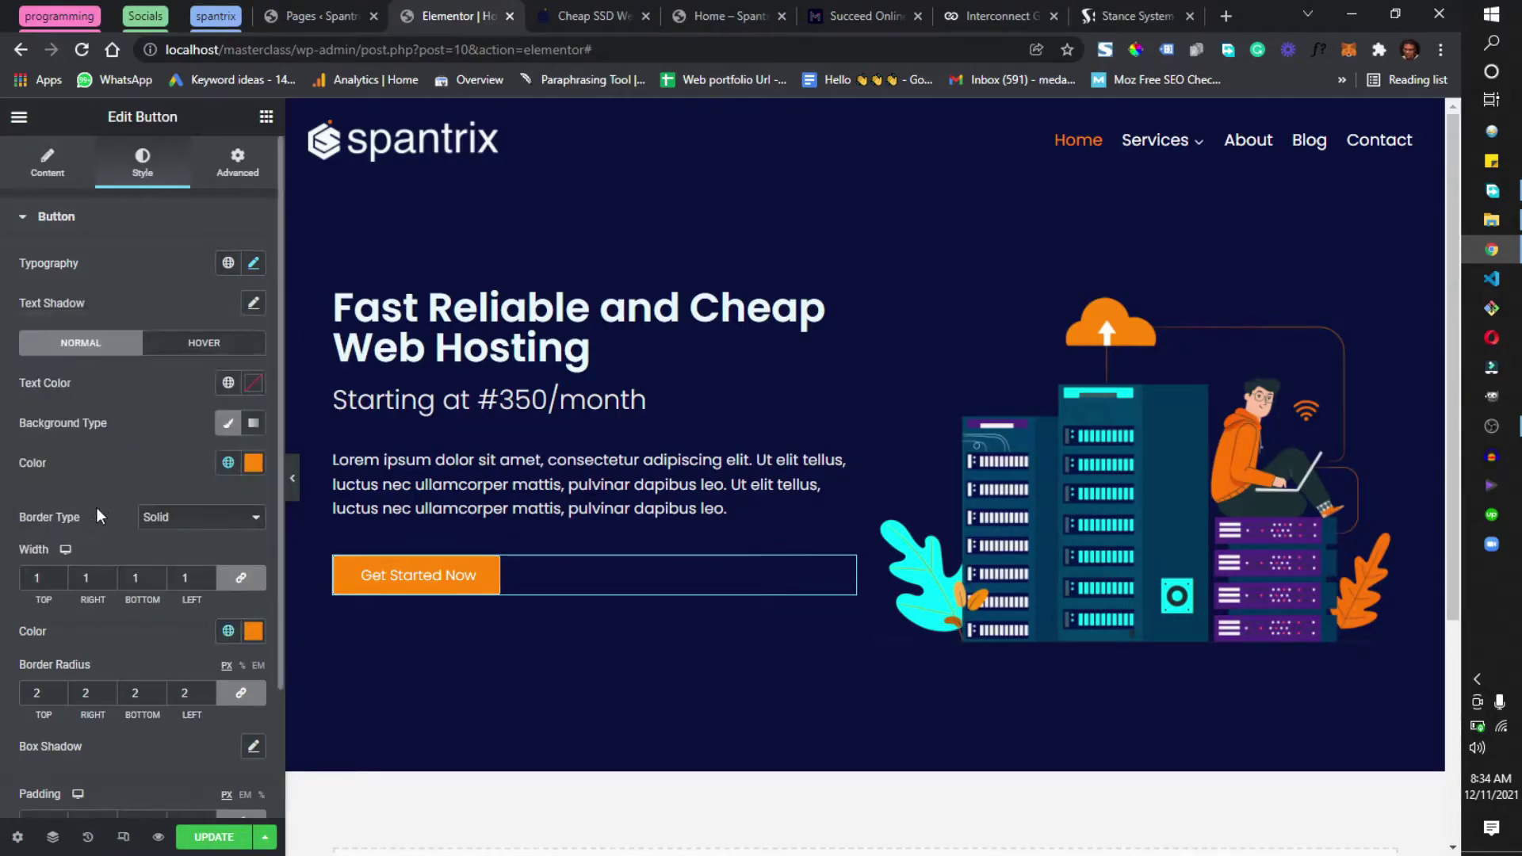
Step: Make the button's hover background color fully transparent
left_click(199, 352)
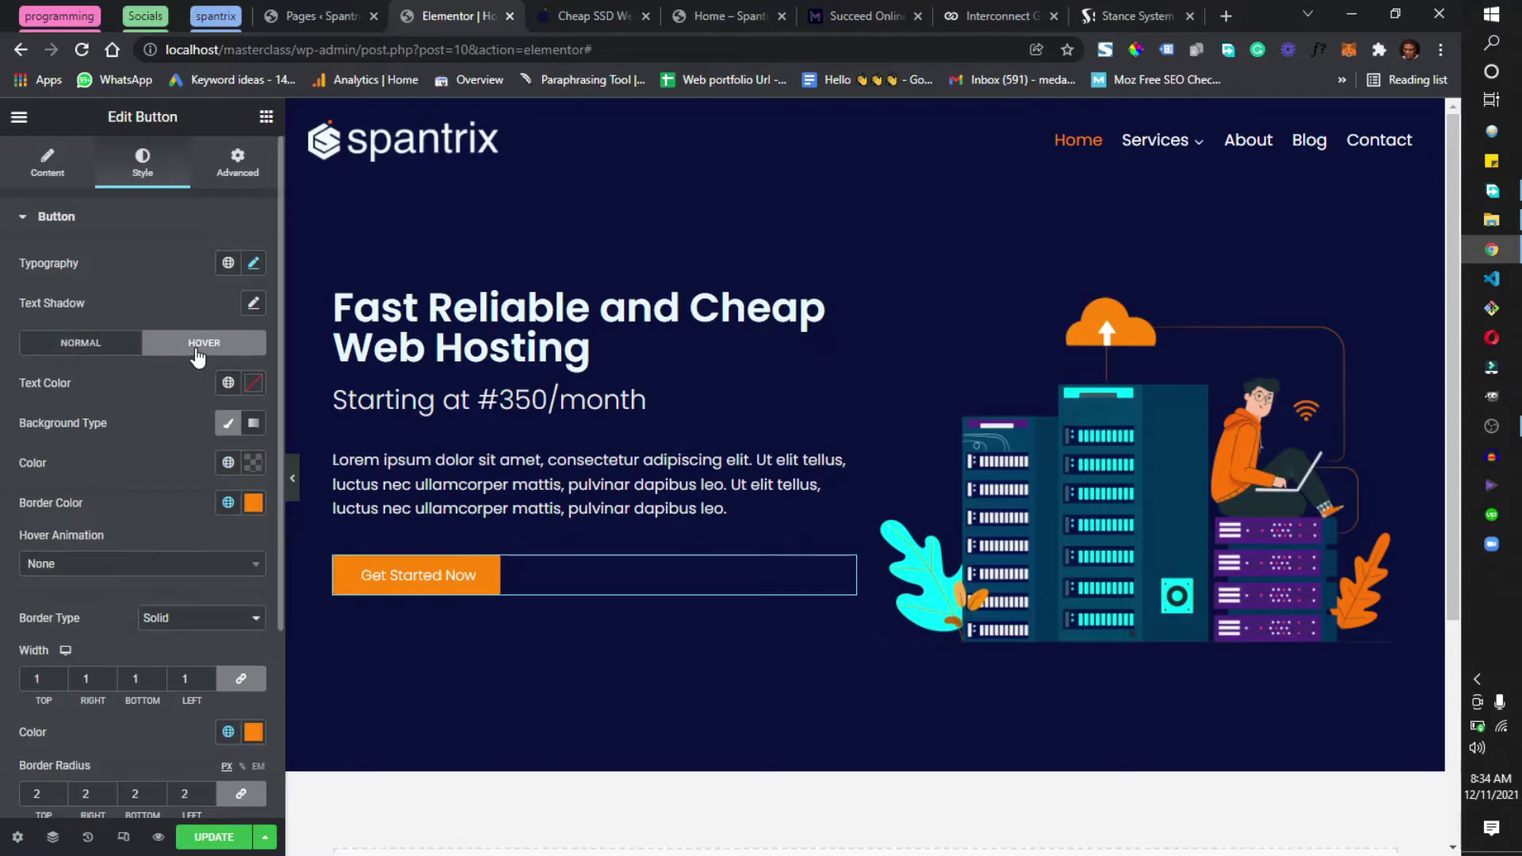
left_click(252, 463)
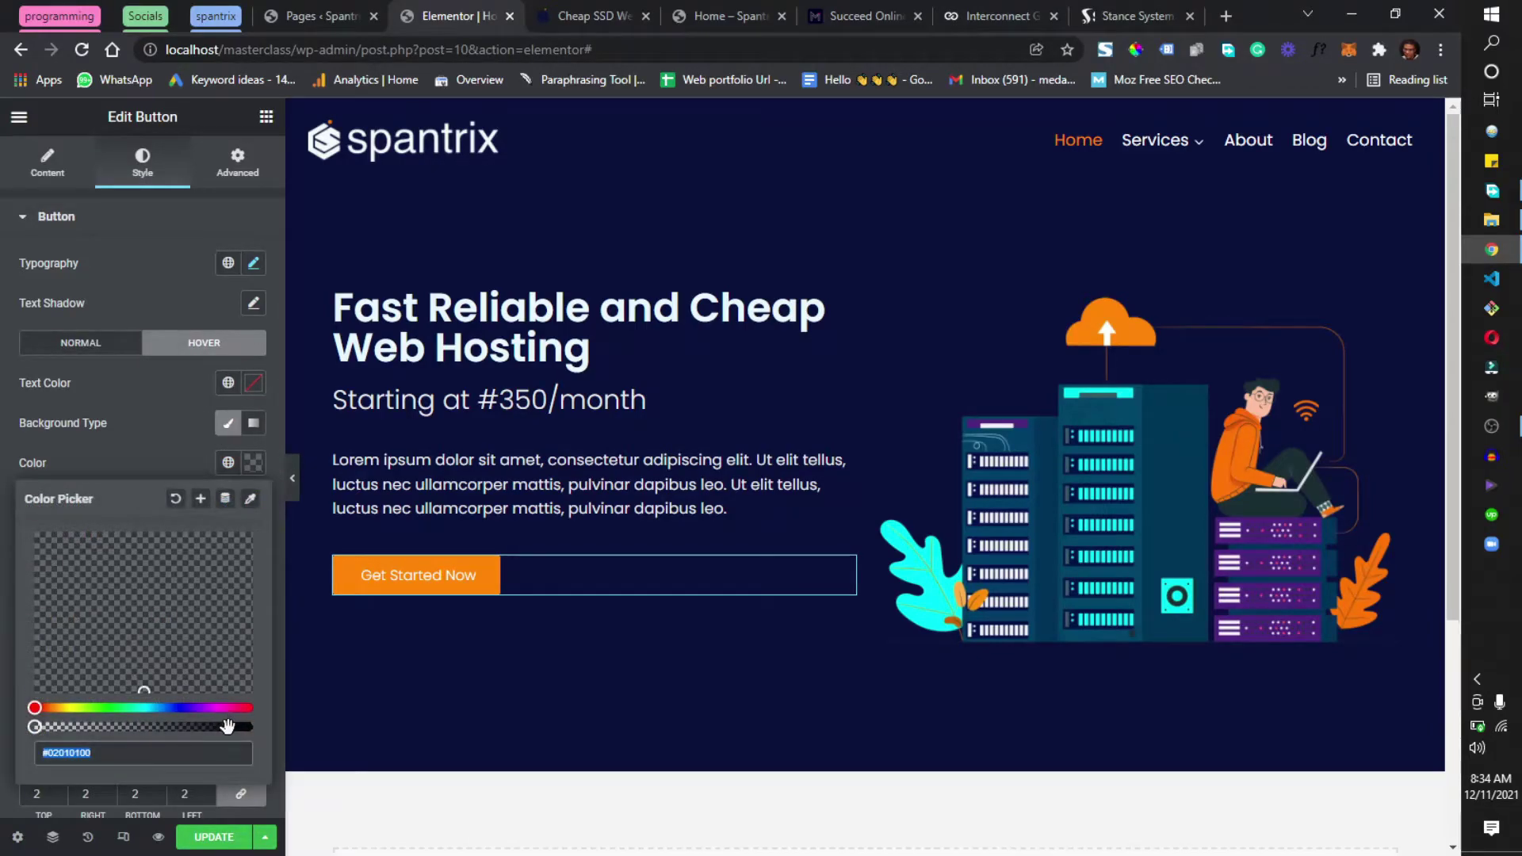
left_click_drag(102, 727, 13, 731)
left_click(131, 460)
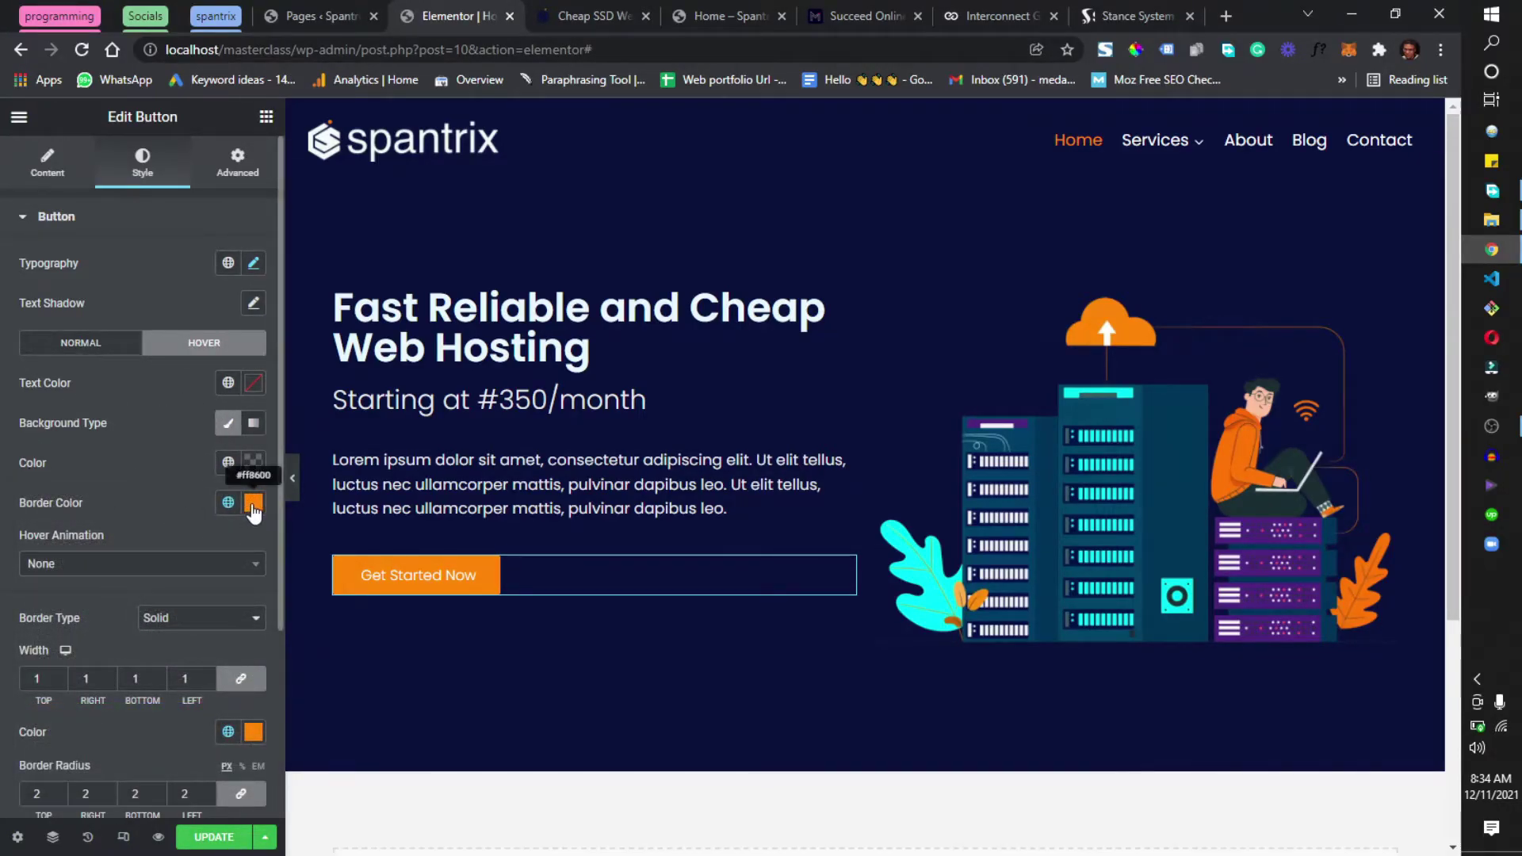
Step: Set the button's text color to white for both hover and normal states and compare the button with the one on spantrix.com
left_click(253, 383)
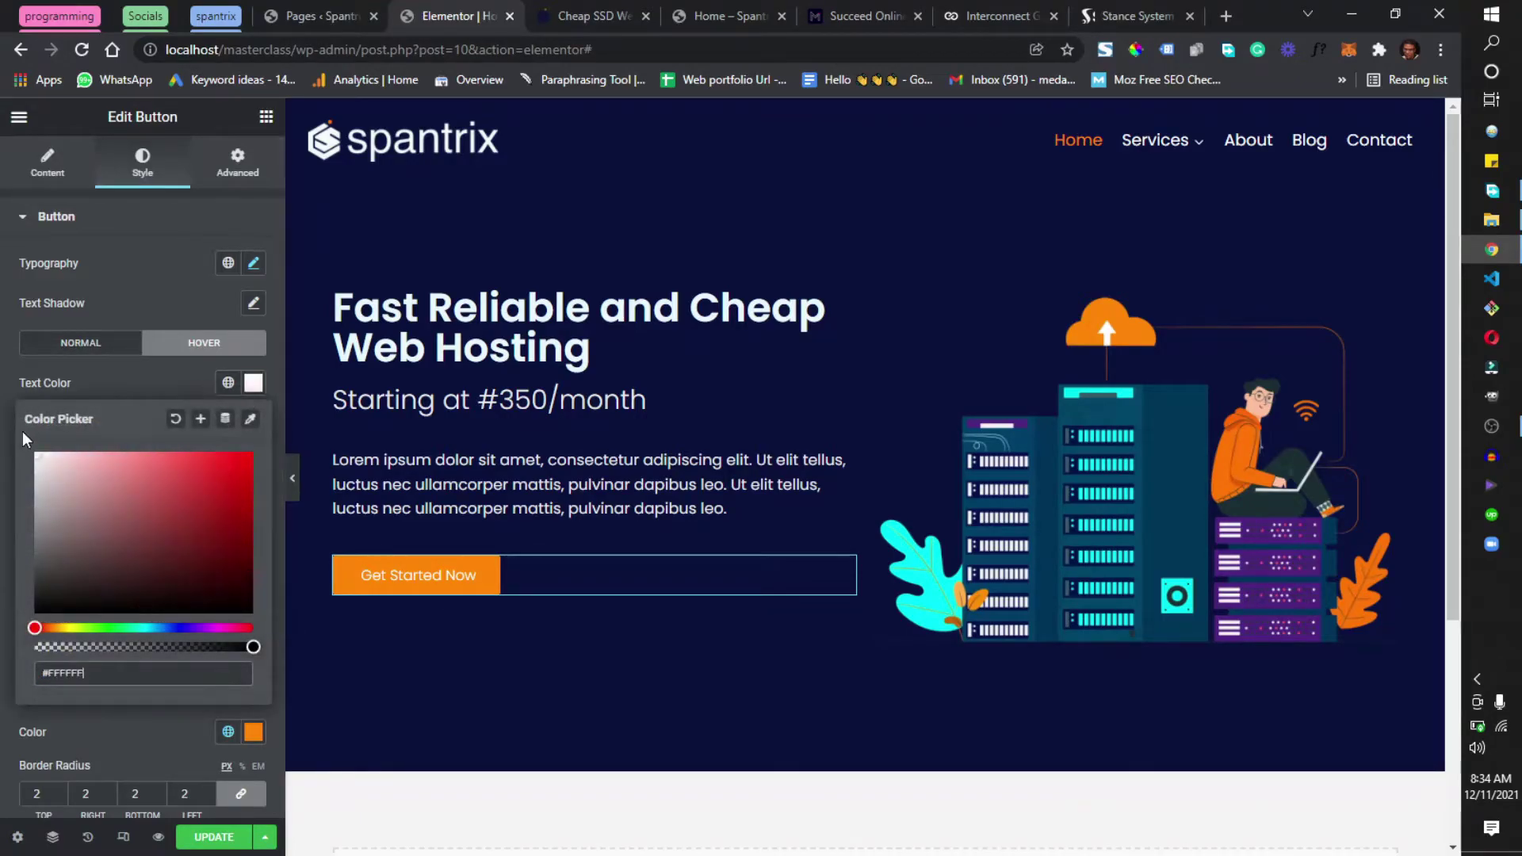
left_click(166, 380)
left_click(95, 343)
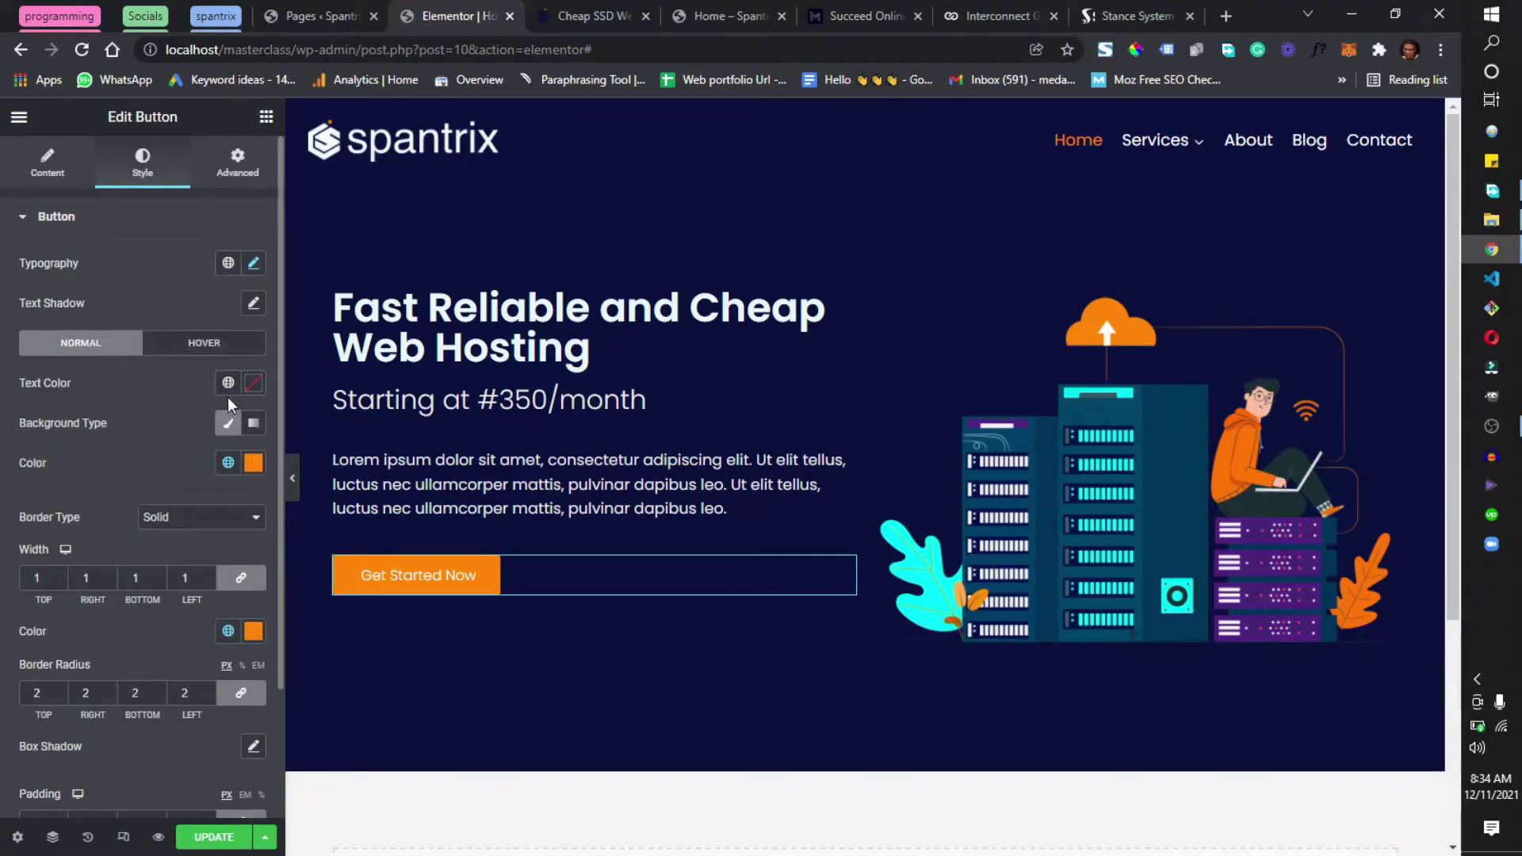
left_click(253, 383)
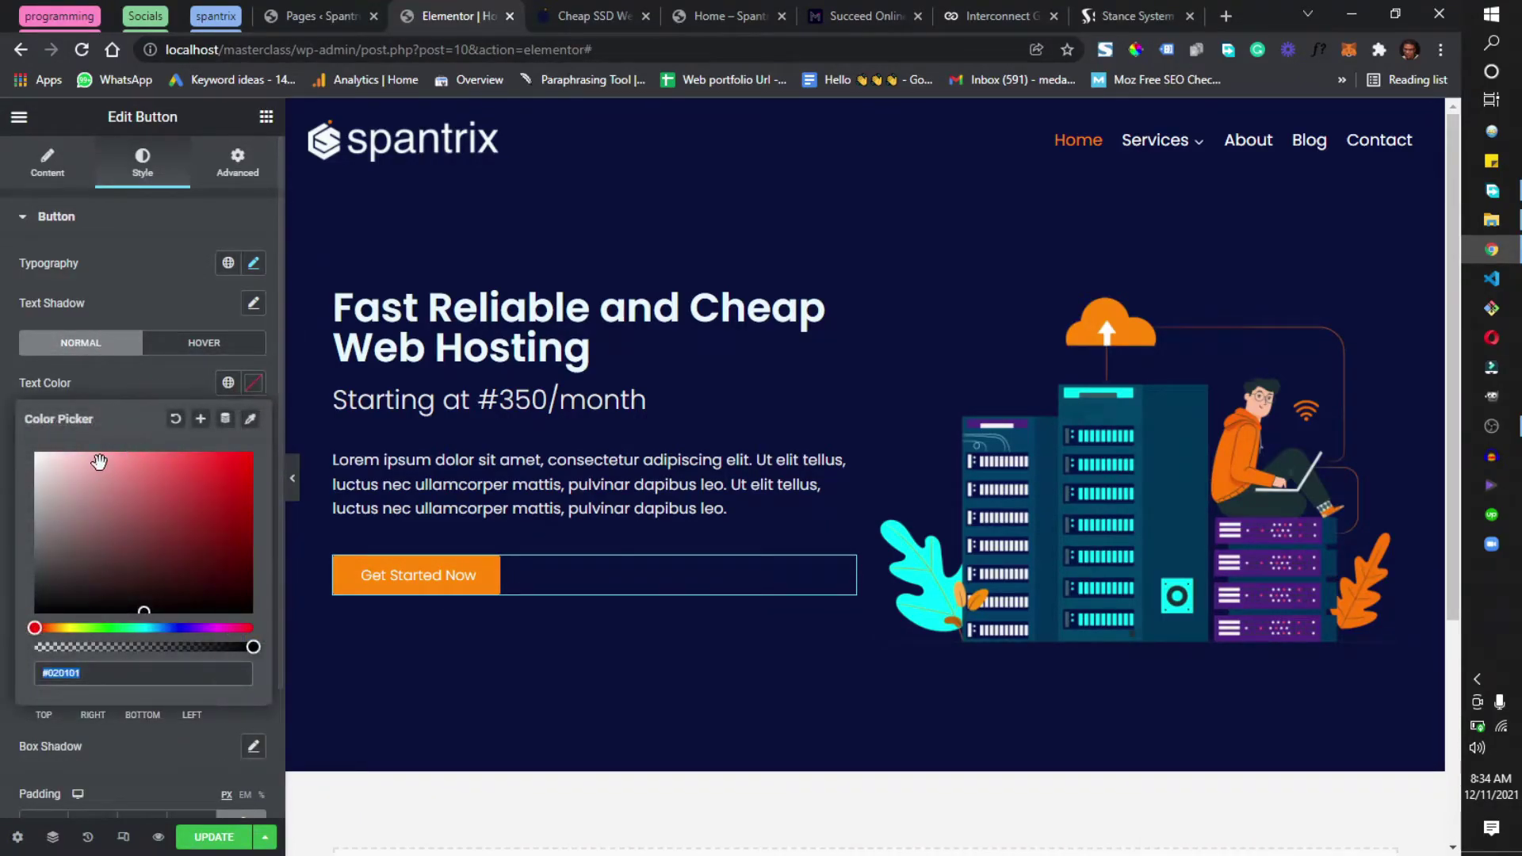
left_click(165, 389)
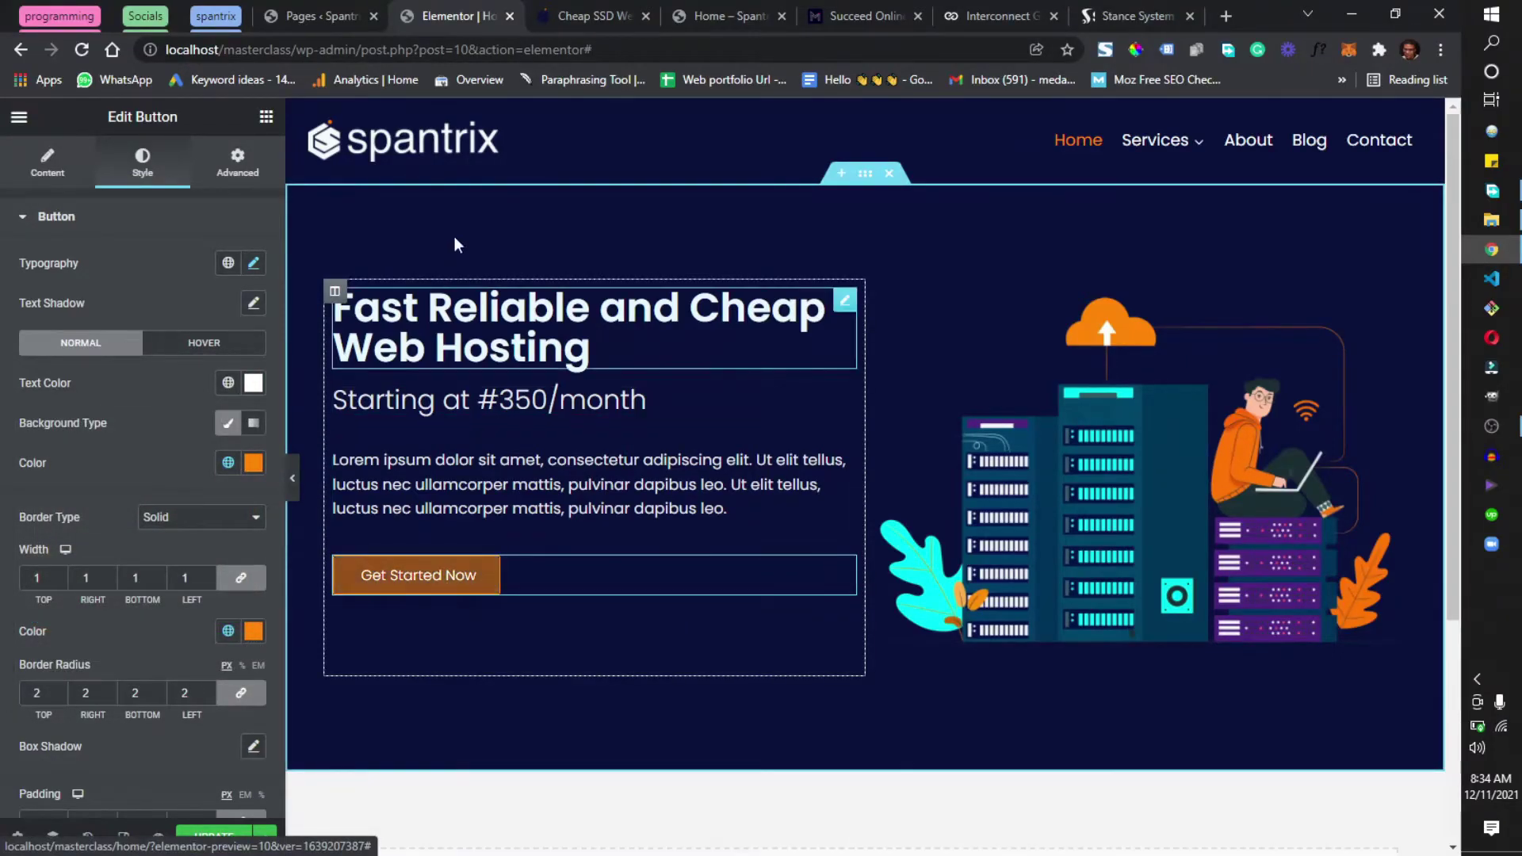
left_click(593, 16)
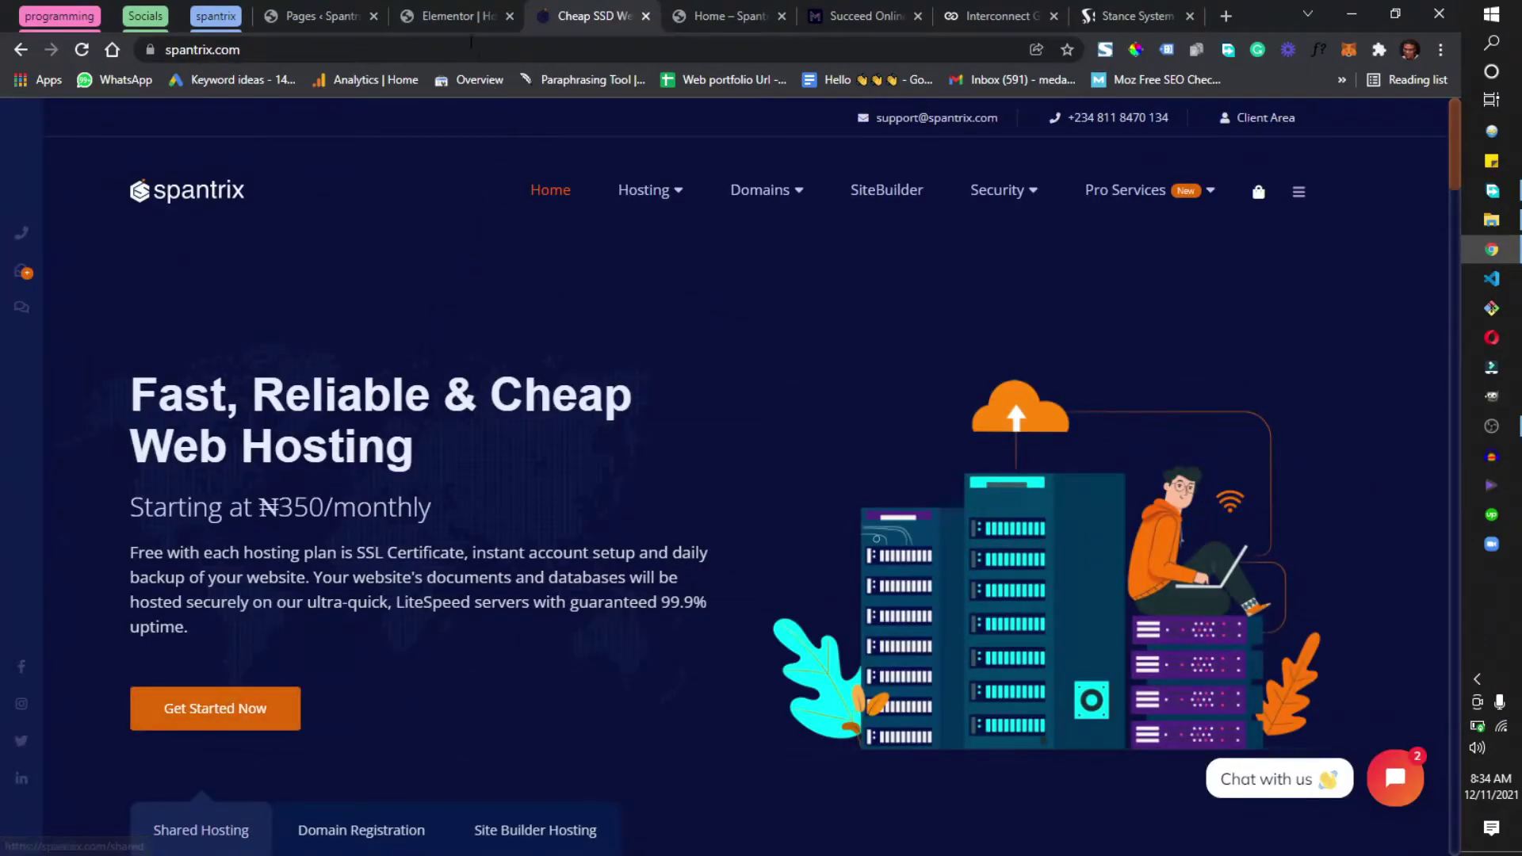
left_click(460, 15)
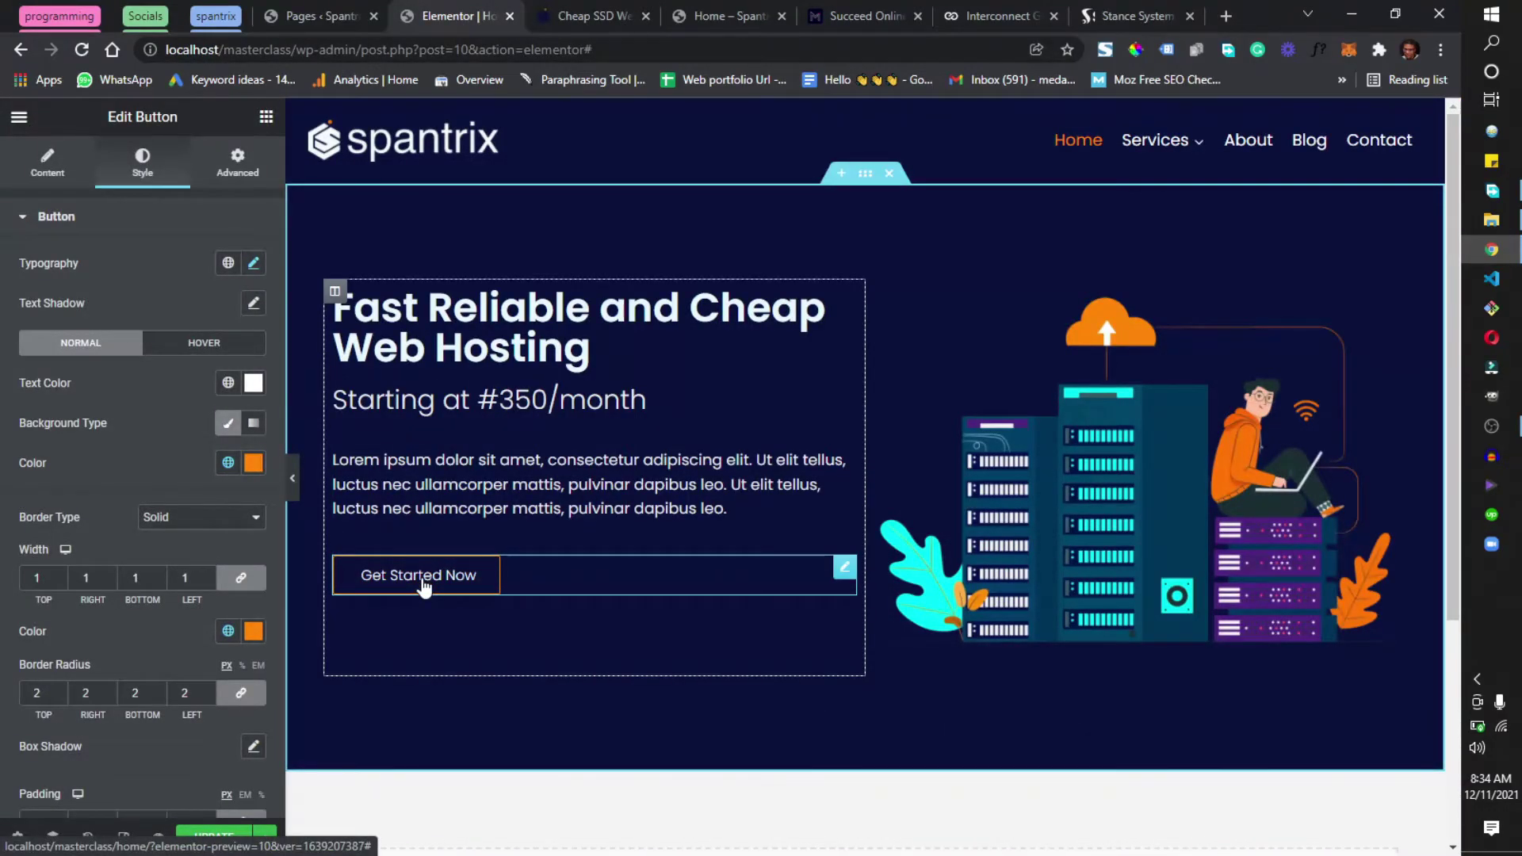
Step: Unlink the button's padding values and try 20 px of padding on the top and bottom
scroll(197, 749, "down", 2)
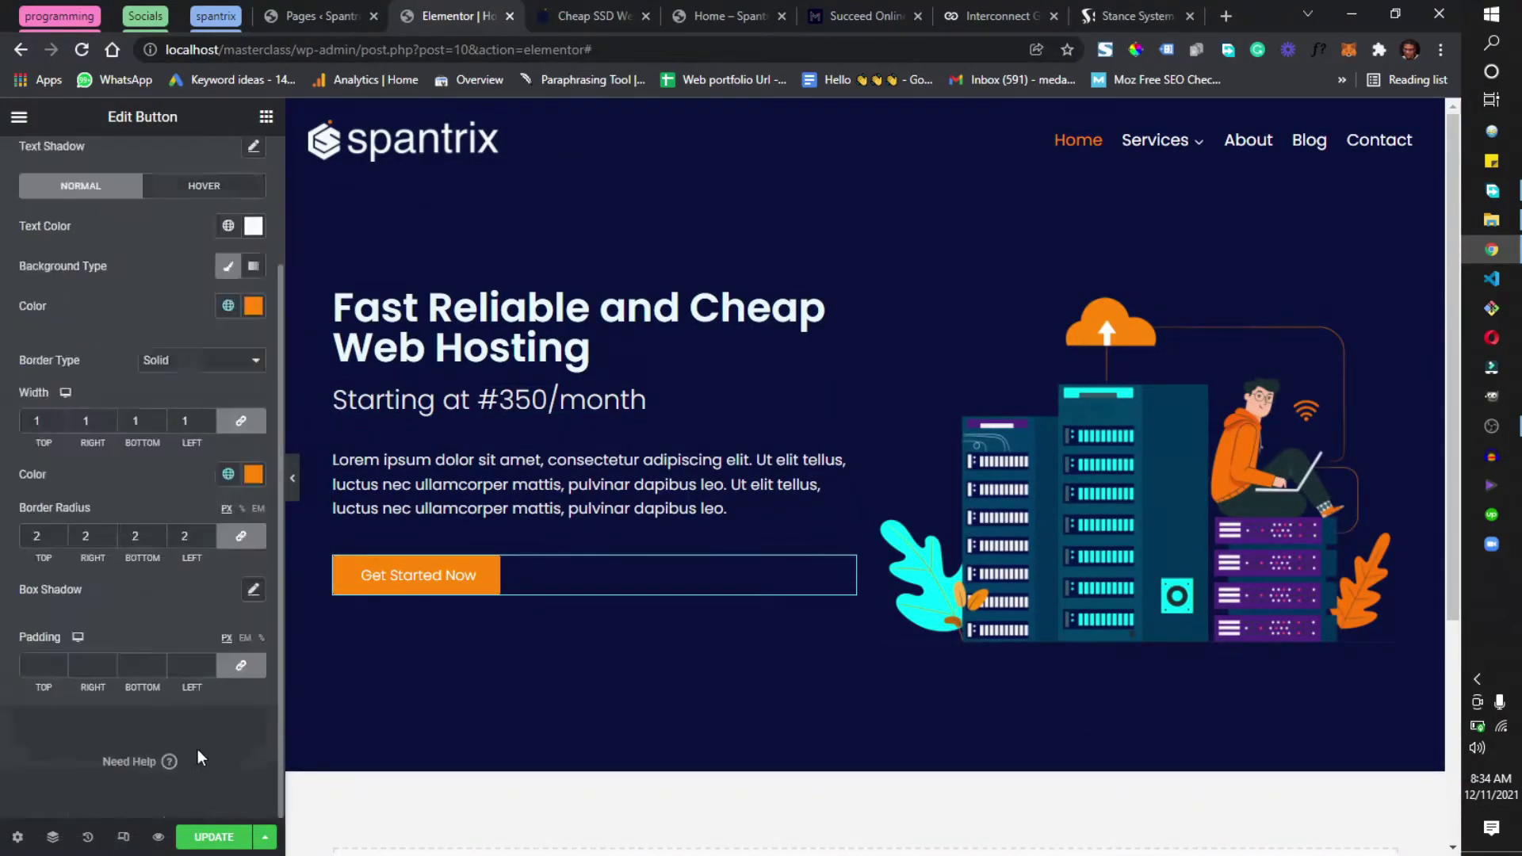
left_click(233, 668)
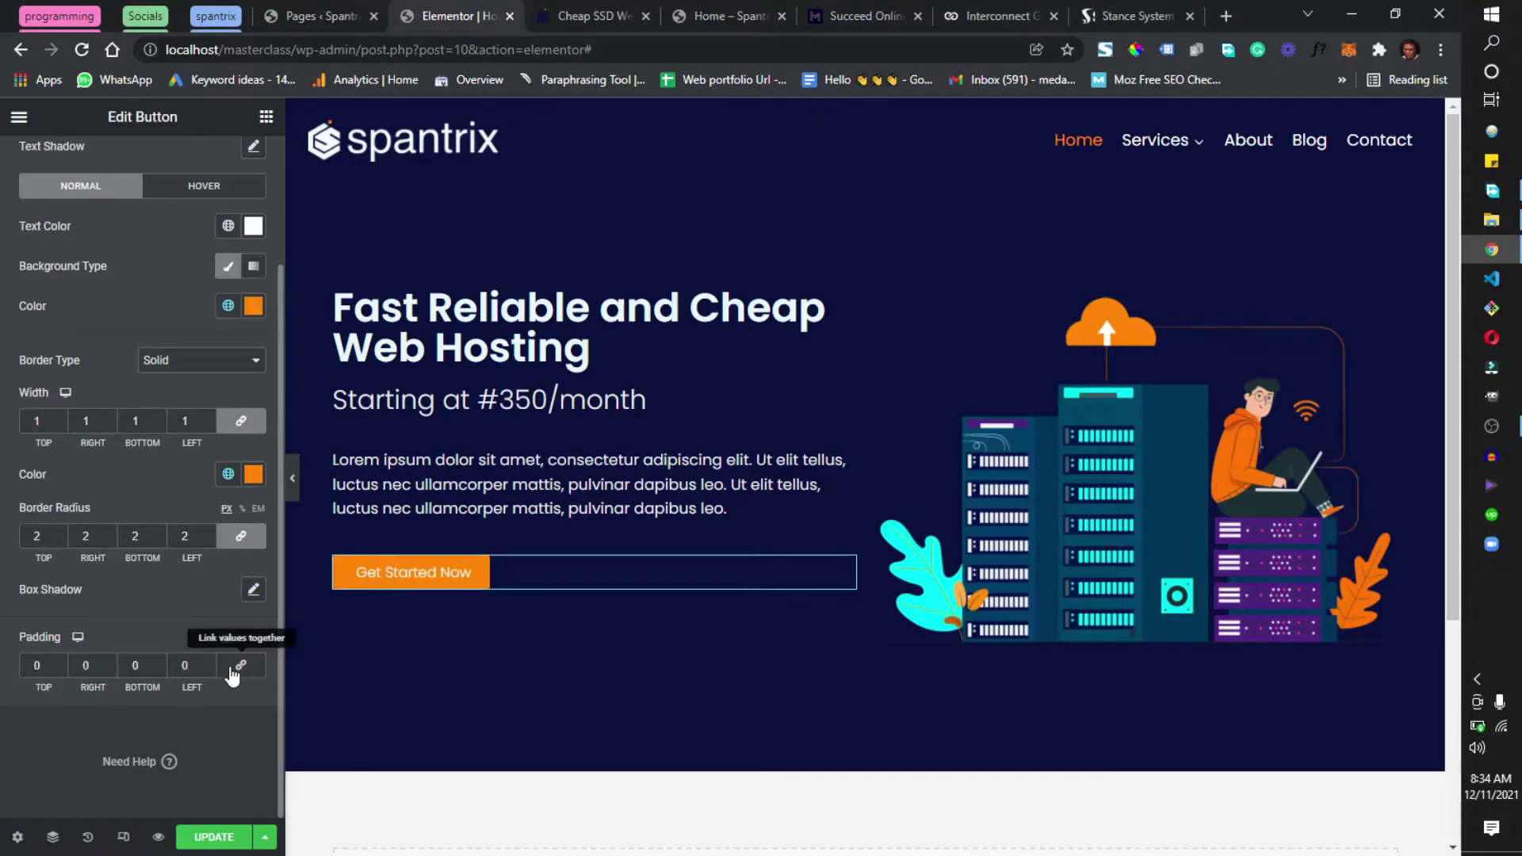
left_click(29, 672)
type("2")
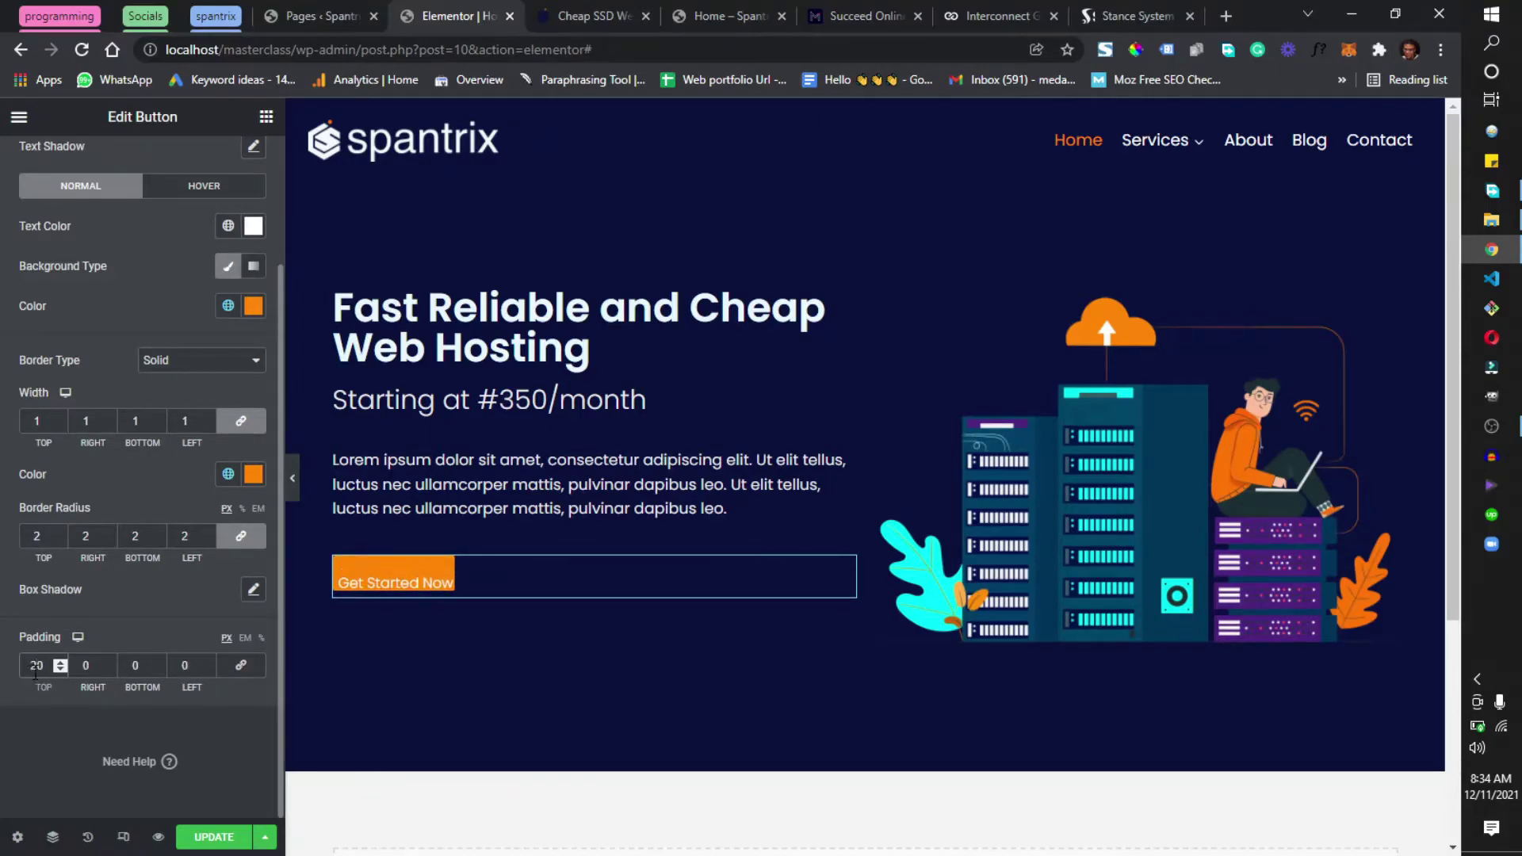
key("Tab")
key("Tab")
type("20")
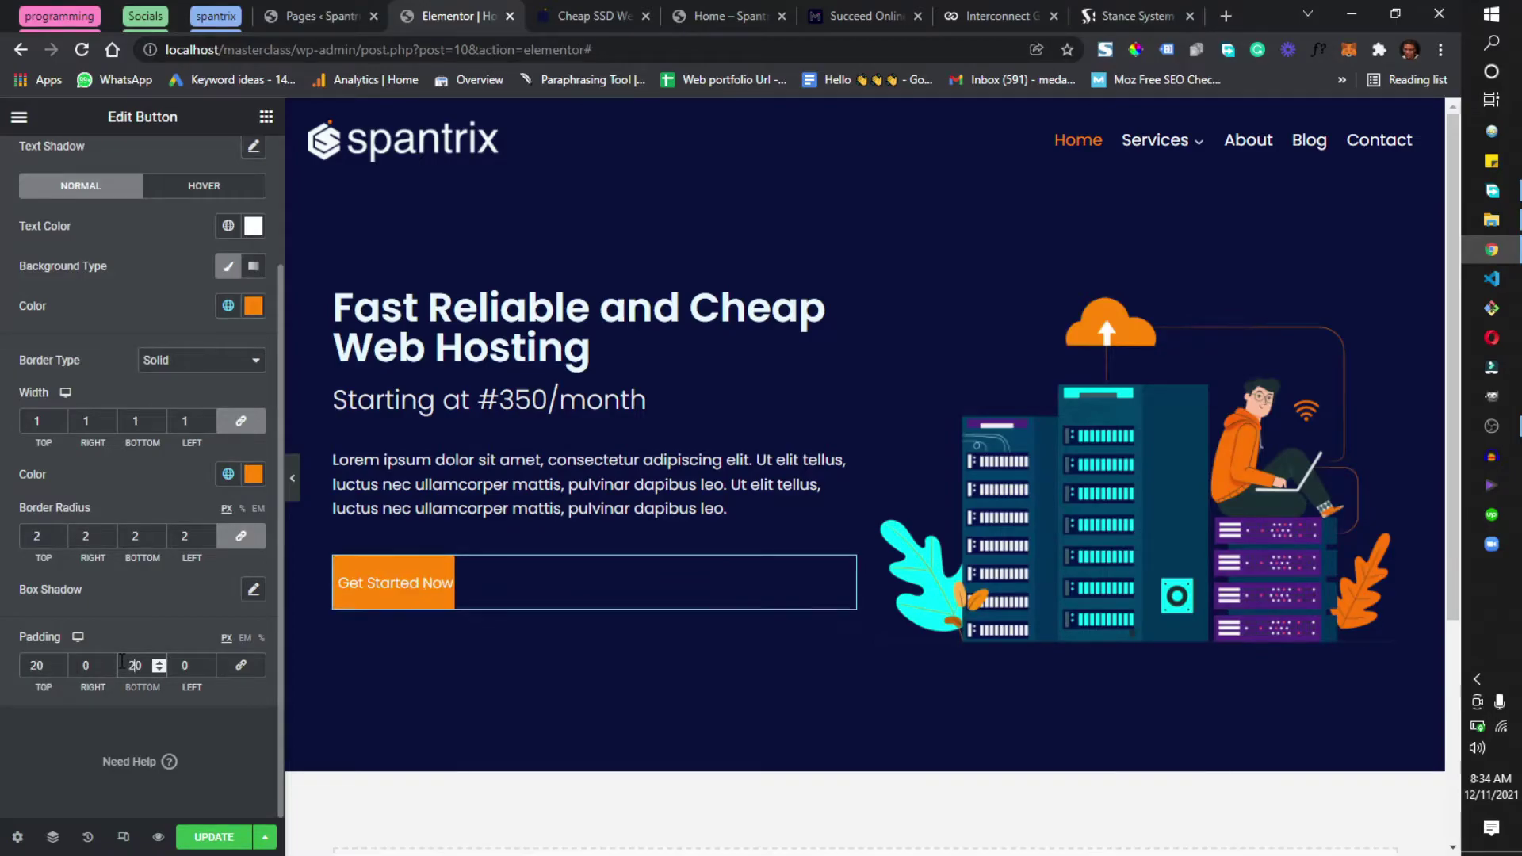
Step: Set the button's bottom and top padding to 15 px
key("BackSpace")
key("BackSpace")
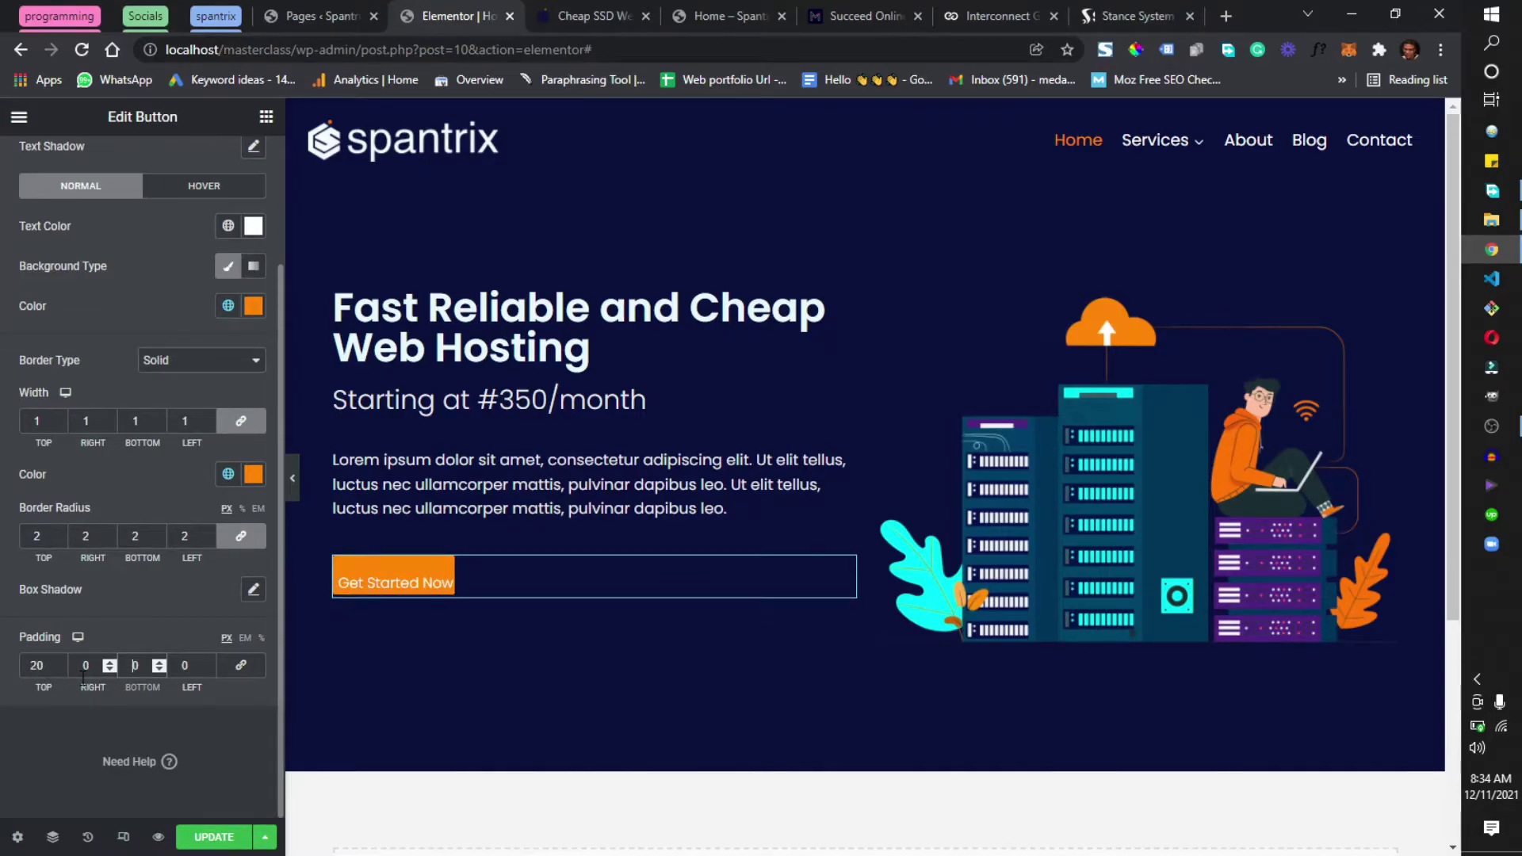
type("10")
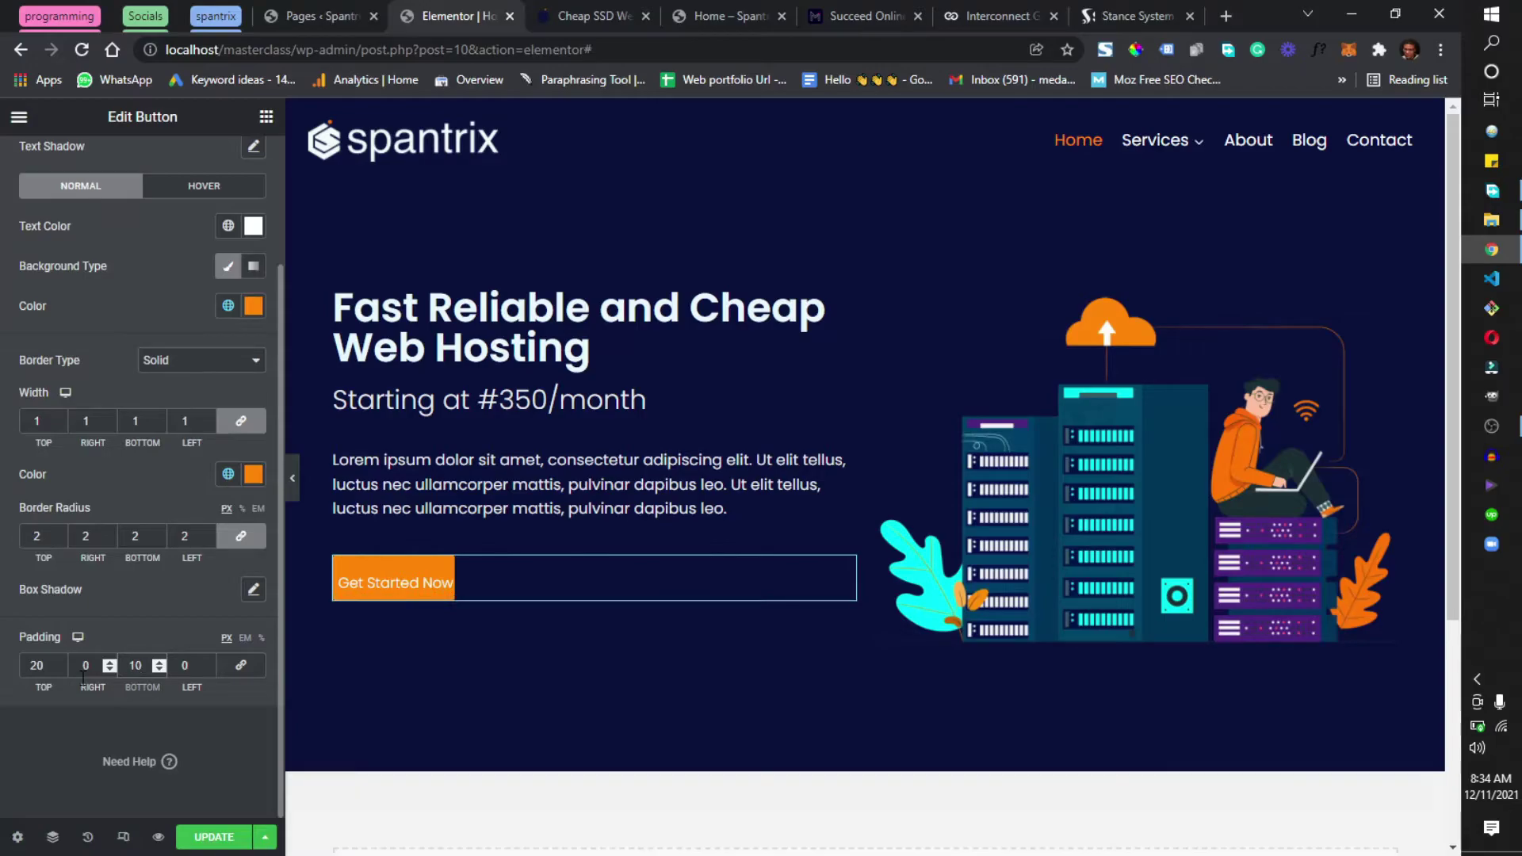
key("BackSpace")
type("5")
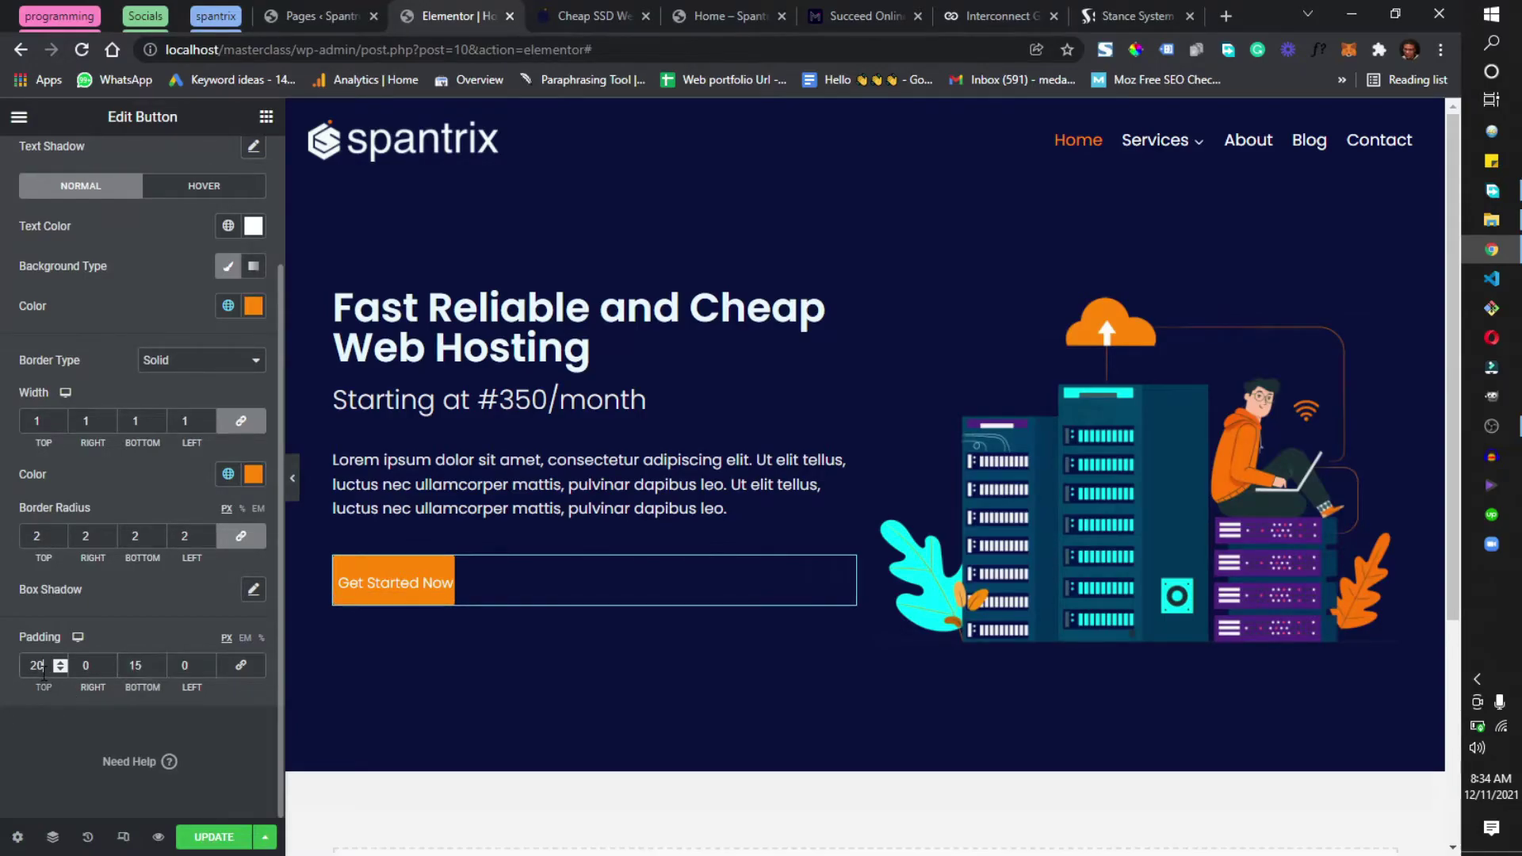
key("BackSpace")
key("BackSpace")
type("0")
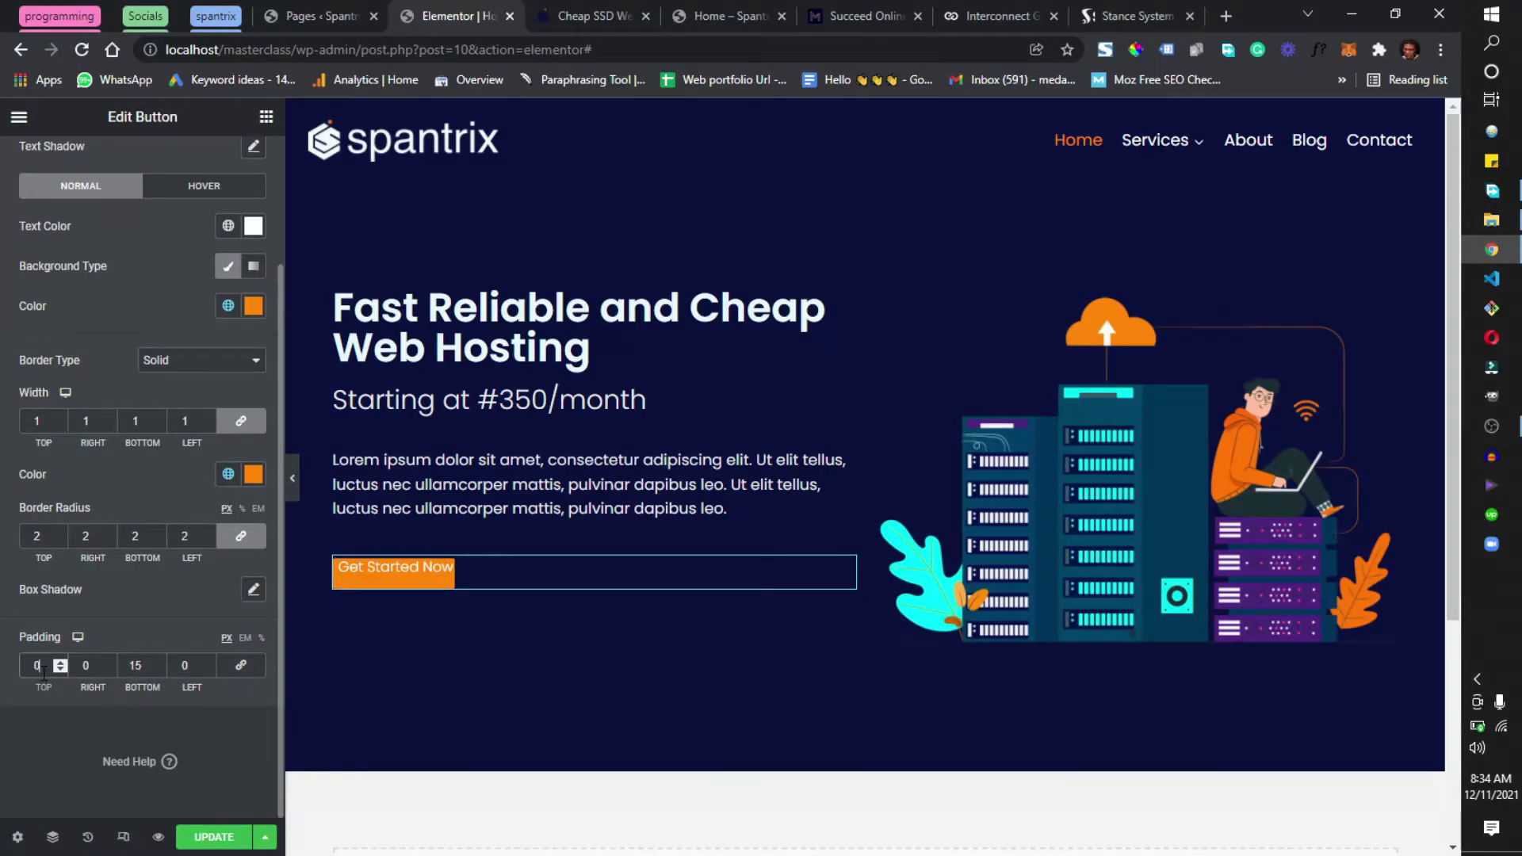
type("15")
Step: Set the button's right and left padding to 30 px
left_click(89, 668)
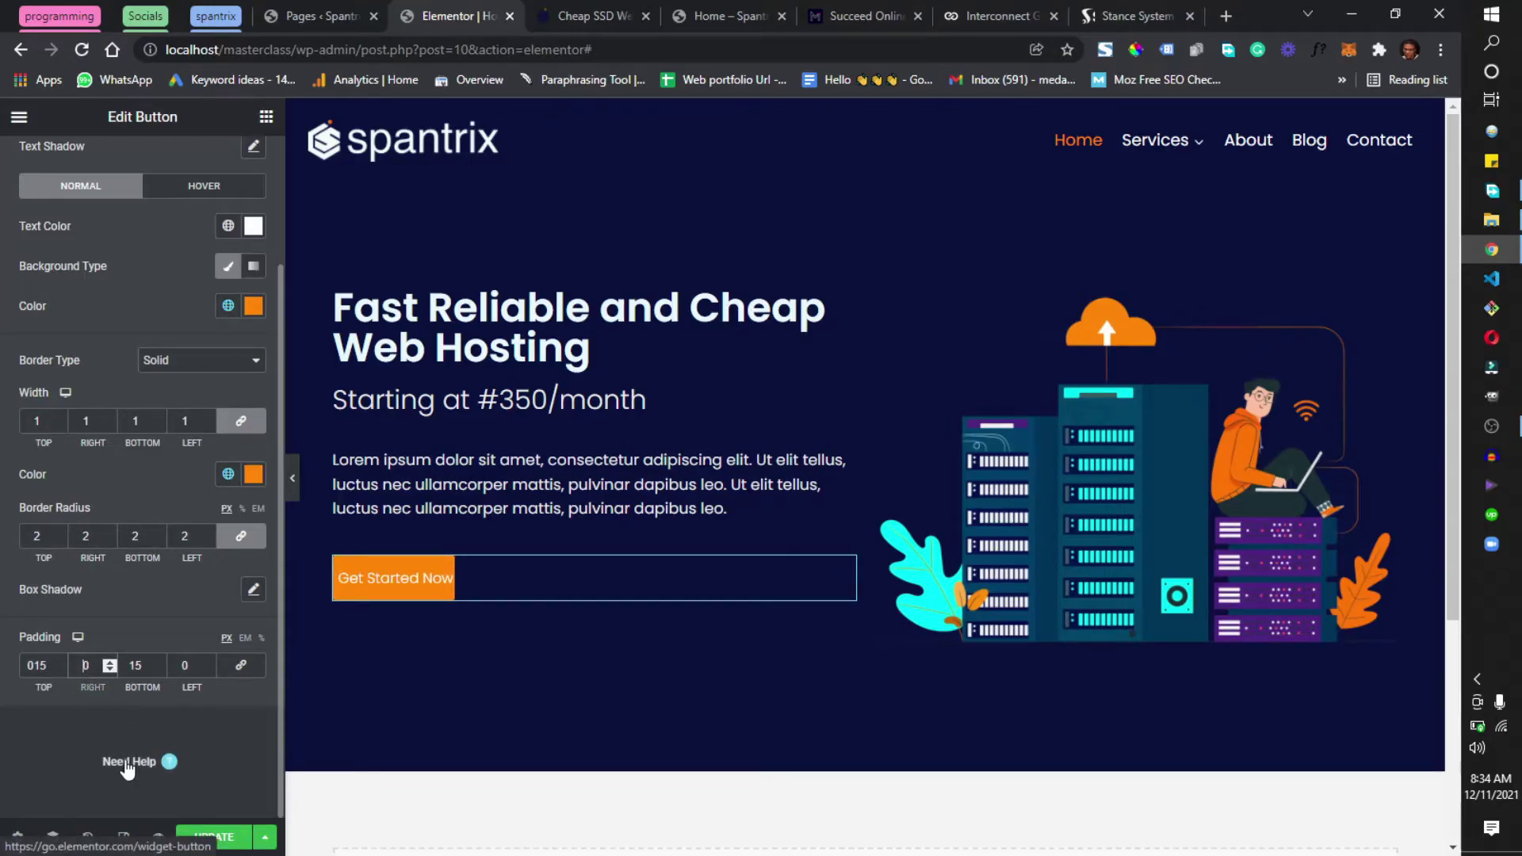
key("BackSpace")
type("30")
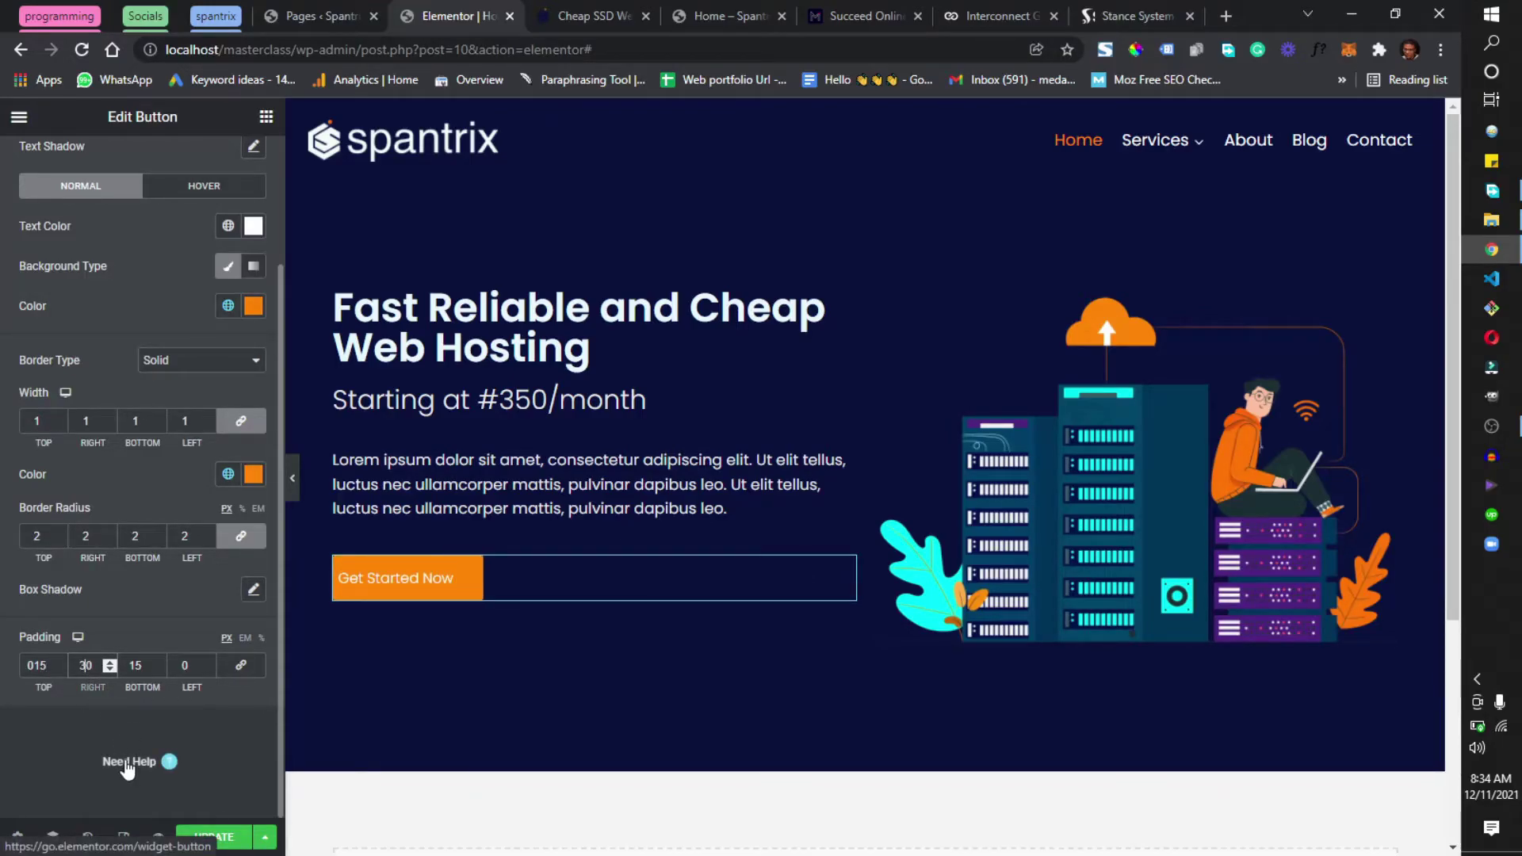
left_click(177, 664)
type("3")
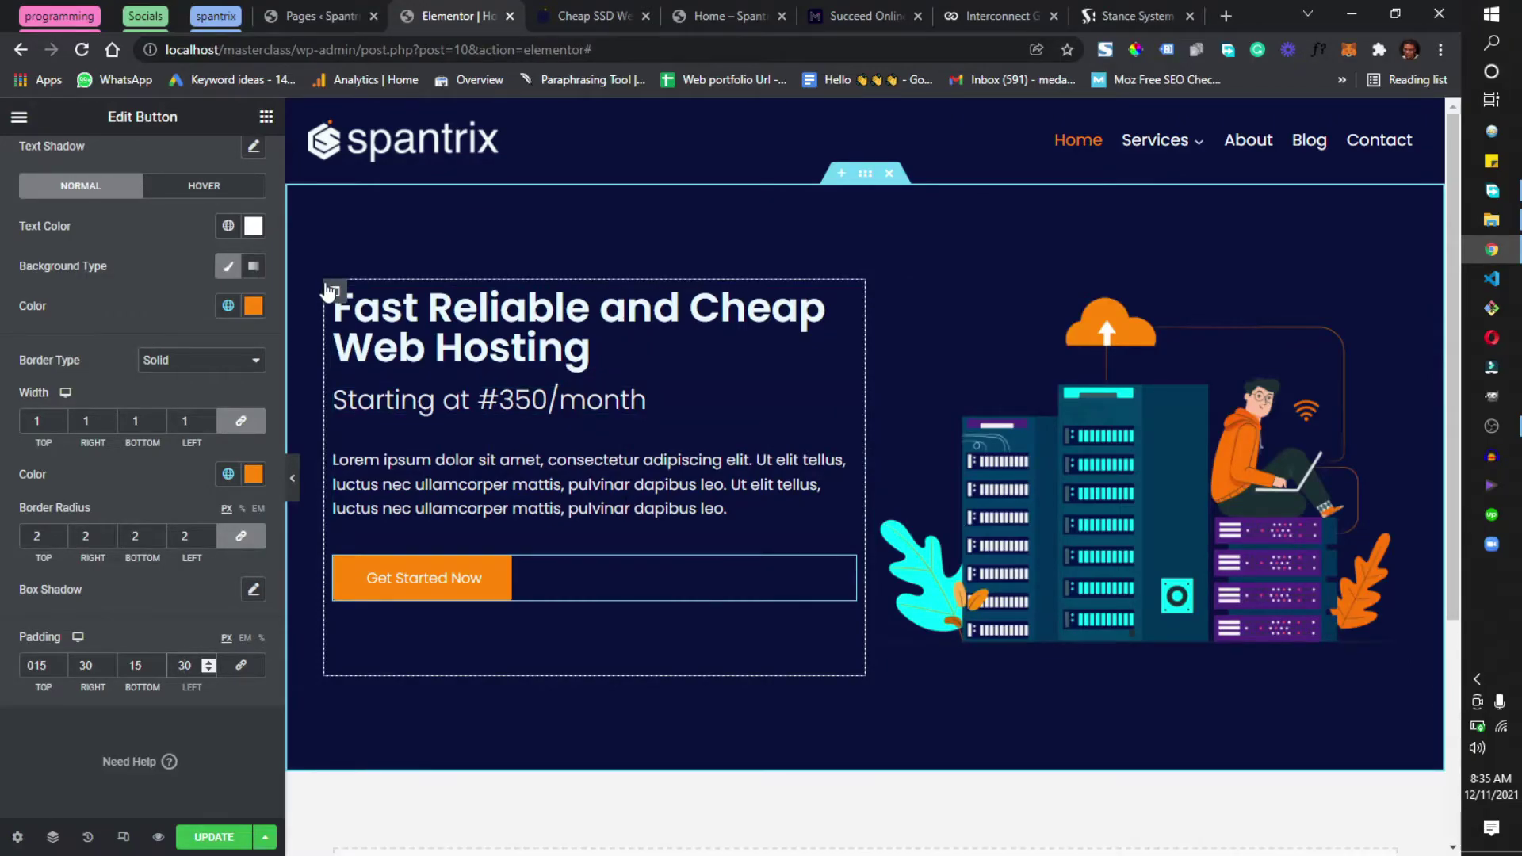
key("ctrl")
key("ctrl")
Step: Set the vertical alignment of the hero's text column to Middle and save the page
left_click(334, 294)
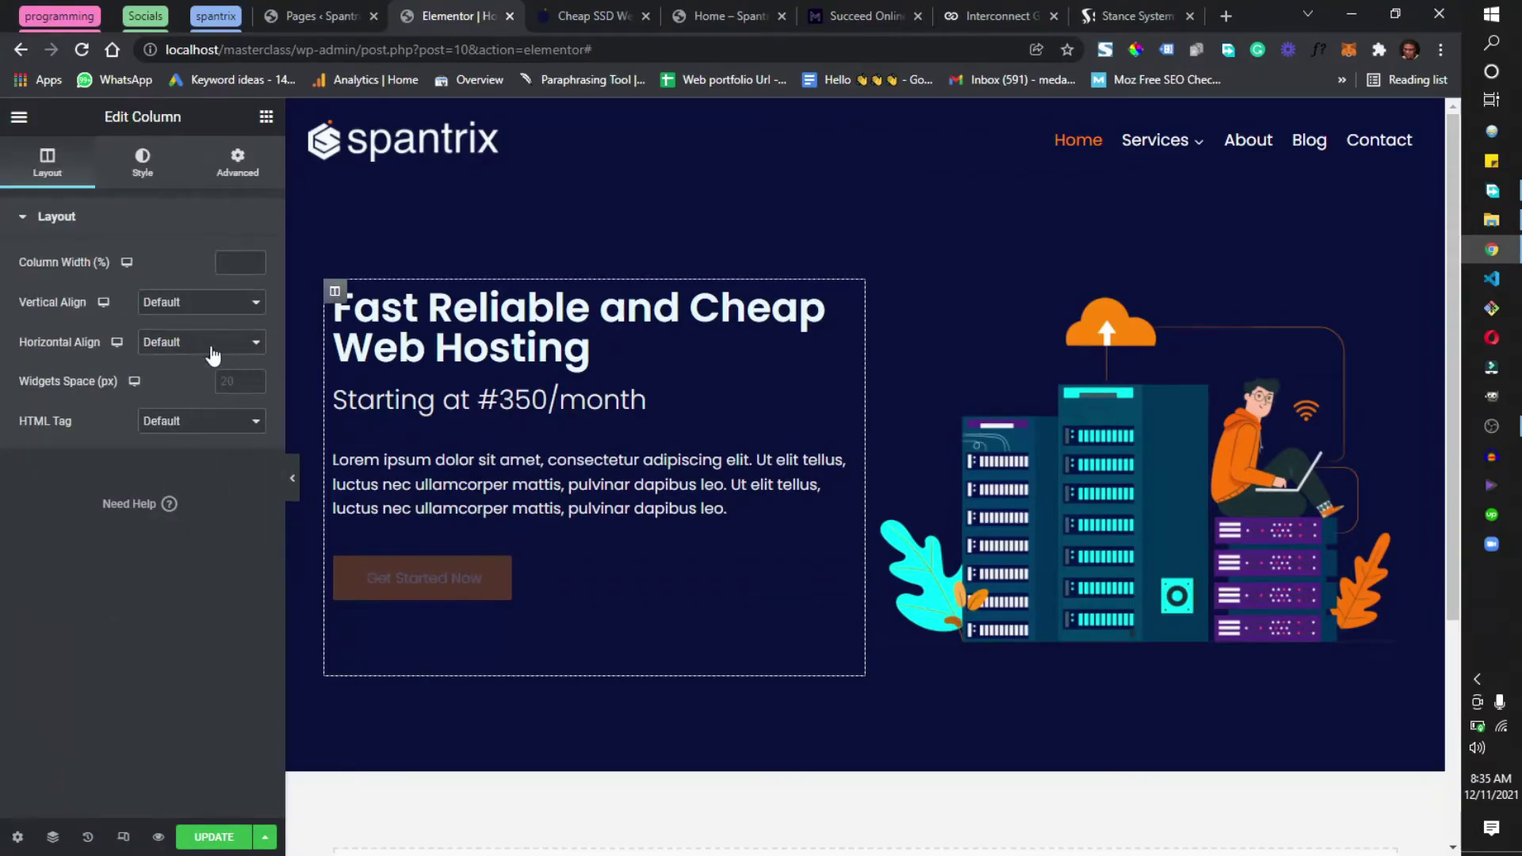
left_click(153, 305)
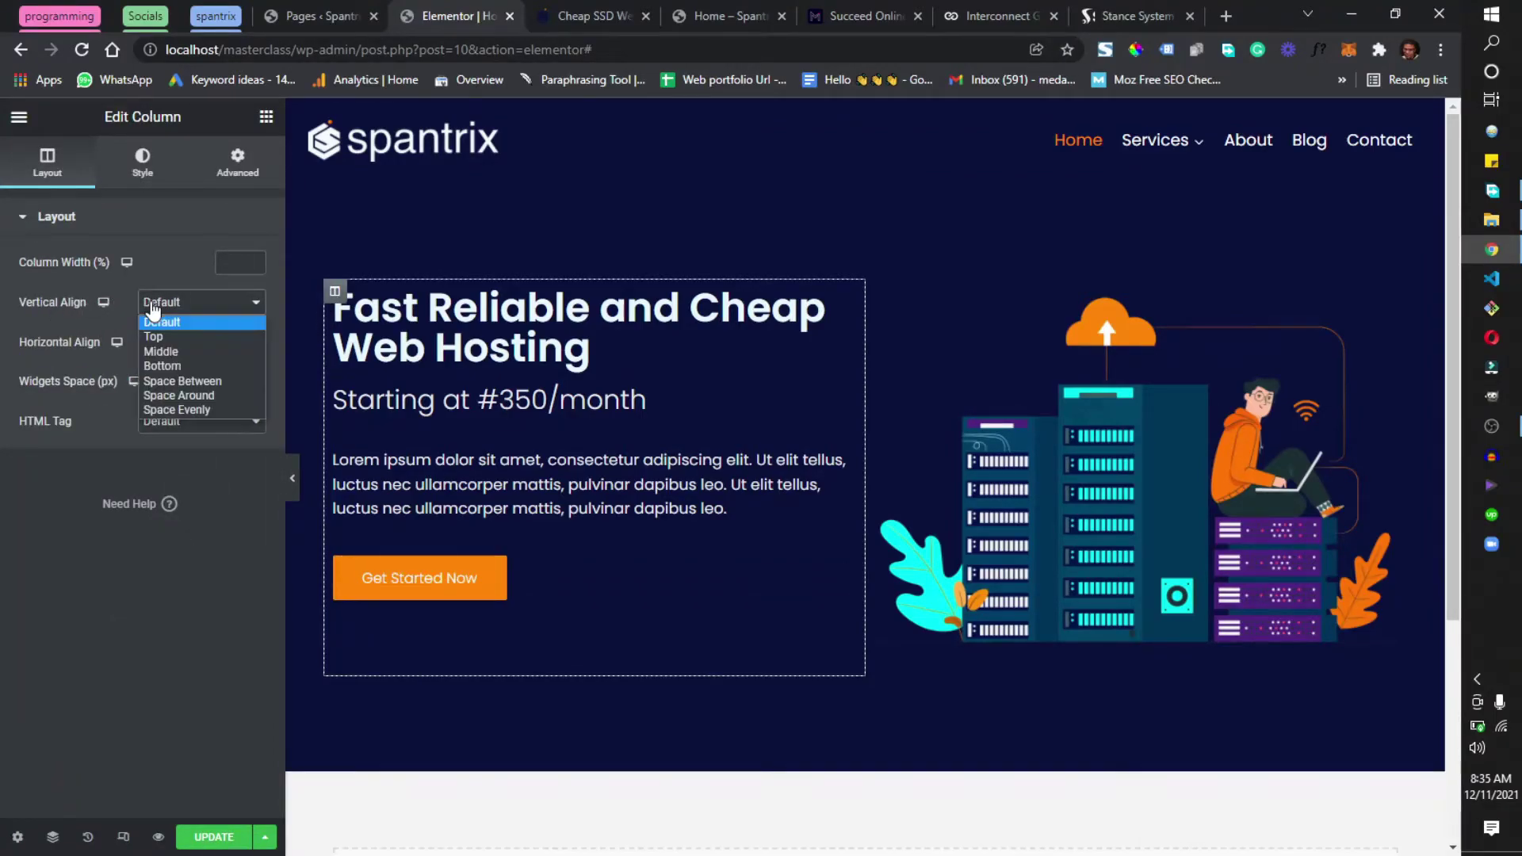
left_click(159, 352)
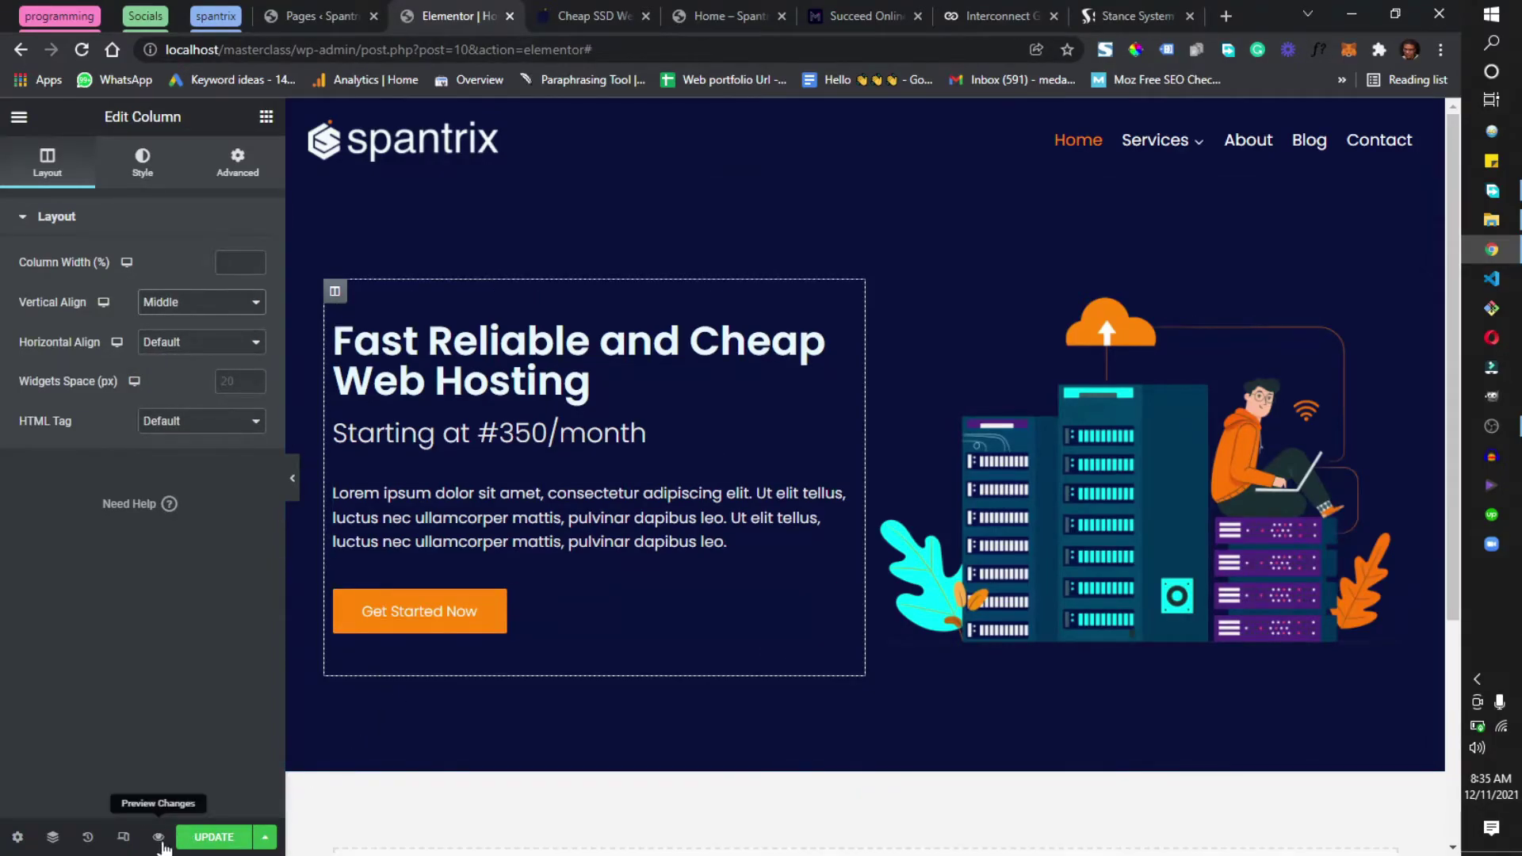
left_click(202, 842)
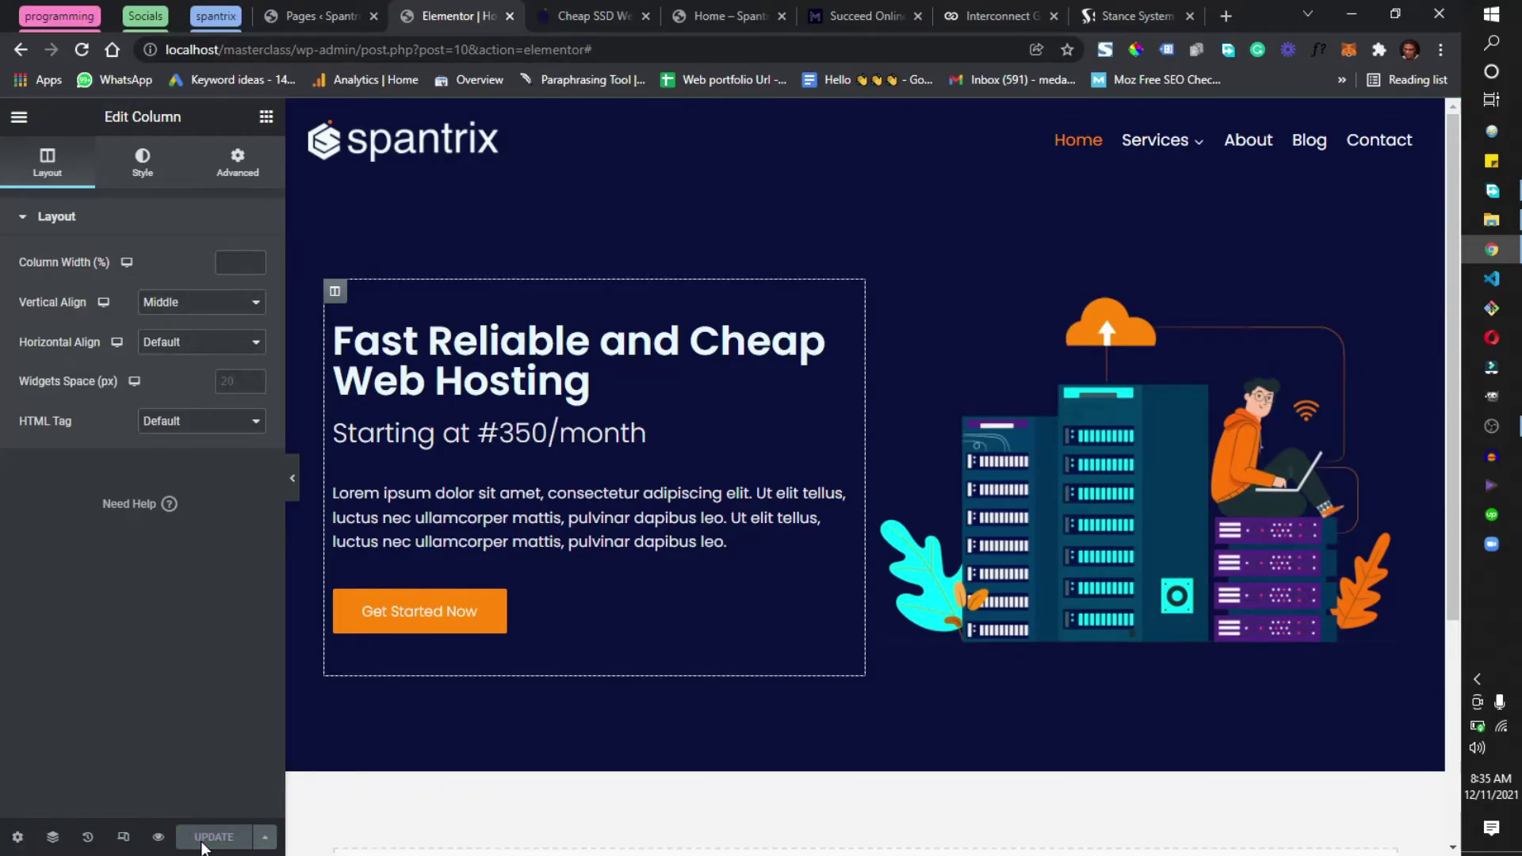
Step: Preview the saved home page and examine how the hero section looks on the live site
left_click(158, 839)
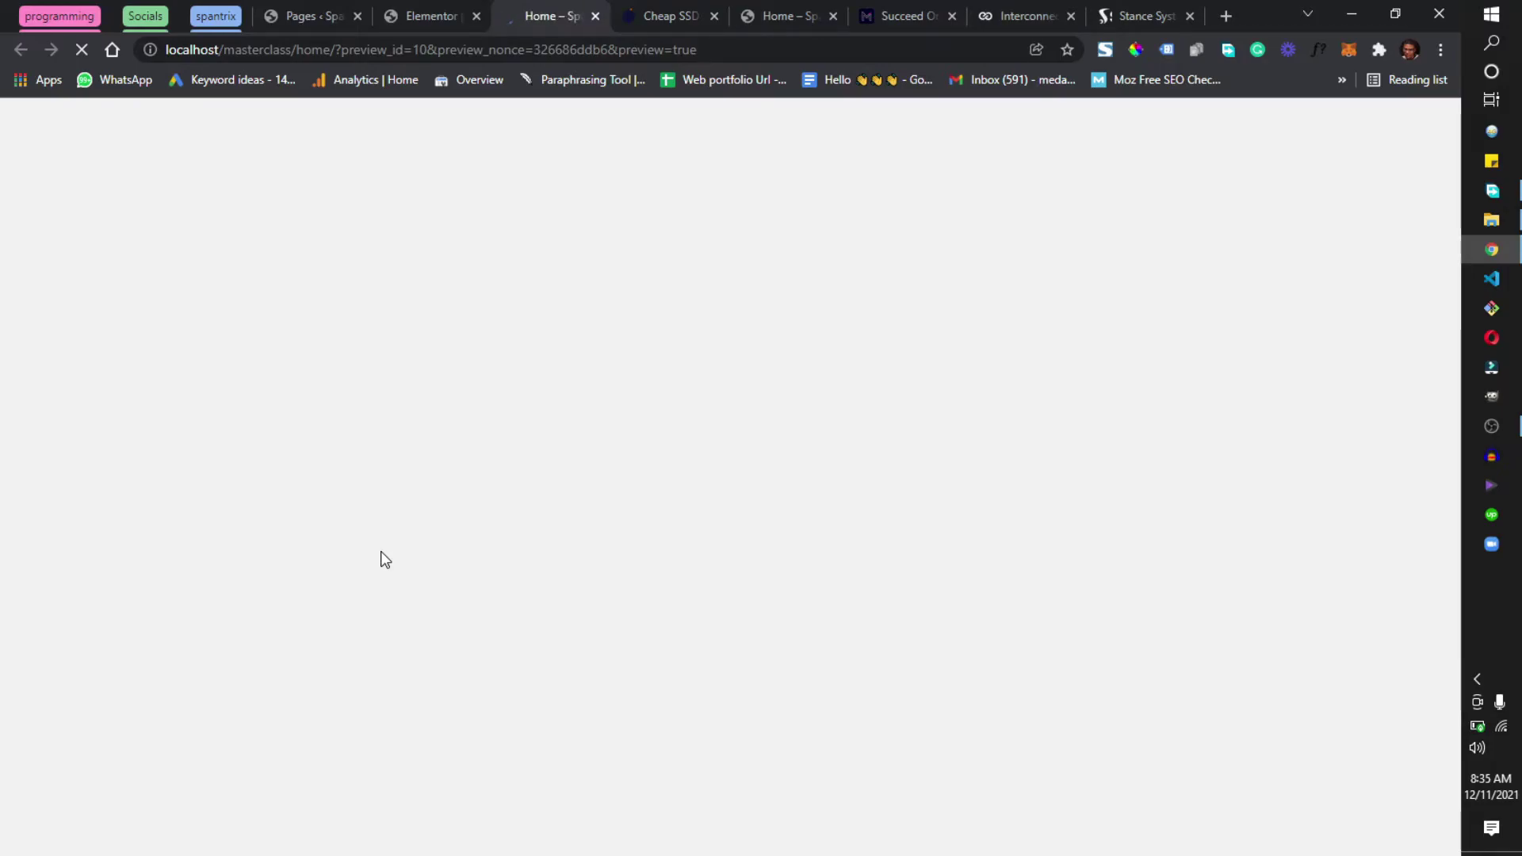
scroll(836, 680, "up", 1)
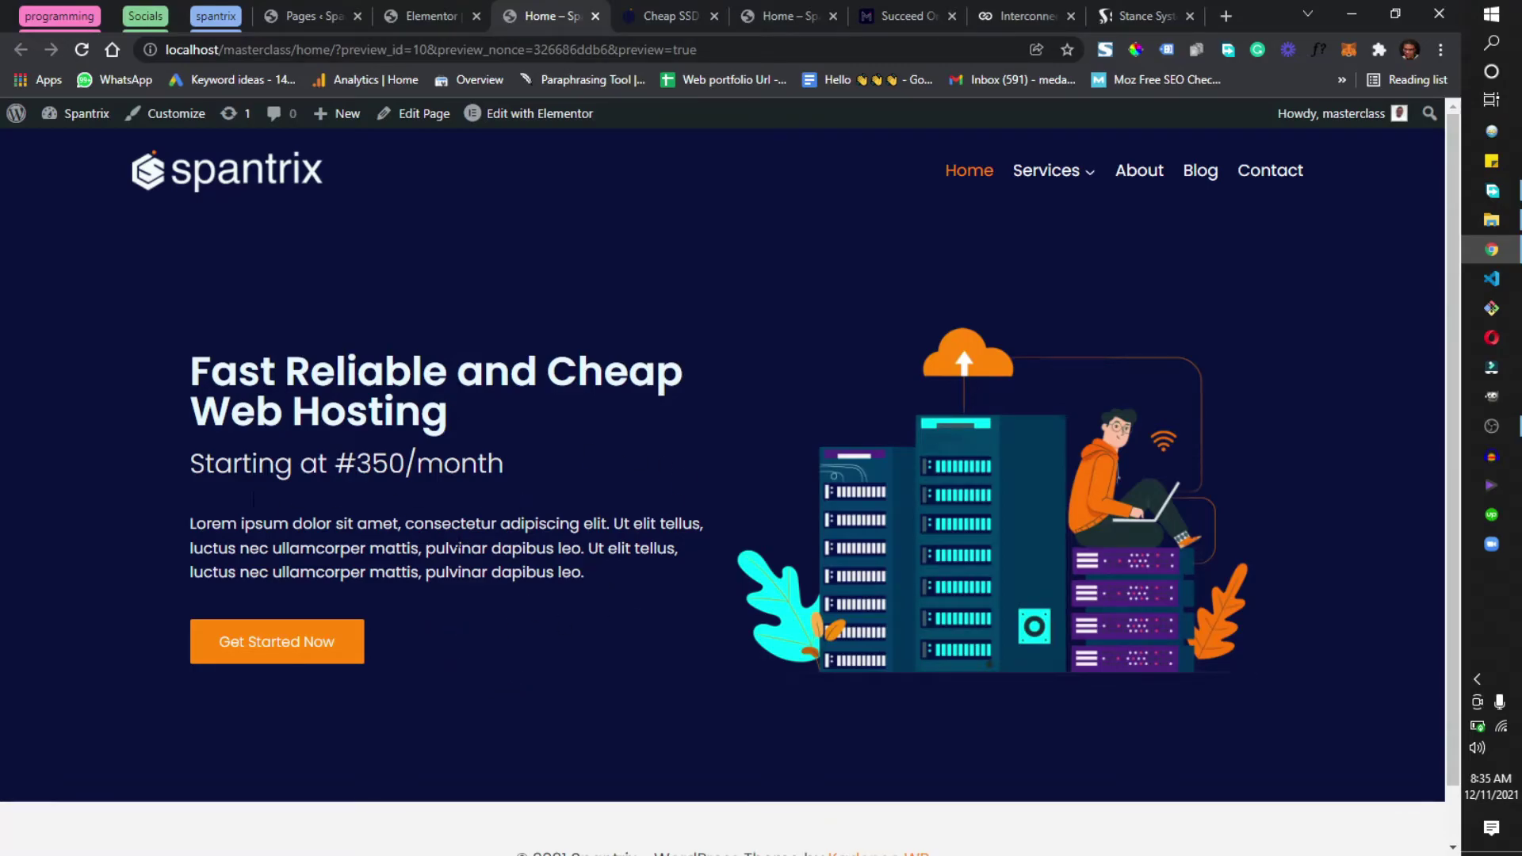
scroll(475, 596, "down", 1)
scroll(476, 596, "up", 1)
scroll(550, 567, "down", 1)
scroll(594, 568, "up", 1)
scroll(557, 546, "down", 1)
scroll(559, 548, "up", 1)
scroll(557, 547, "down", 1)
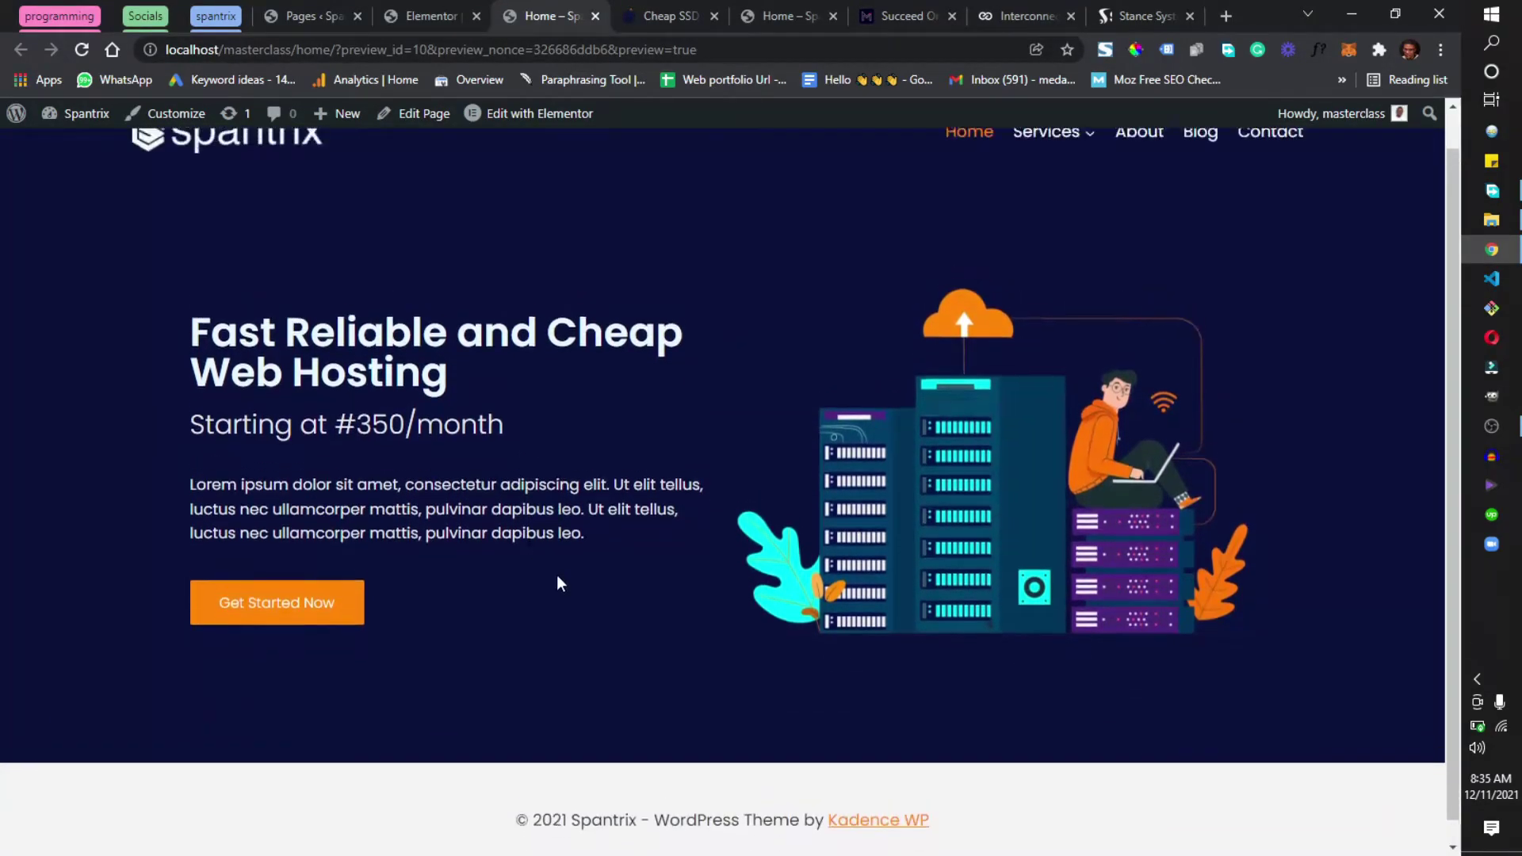
scroll(560, 581, "up", 1)
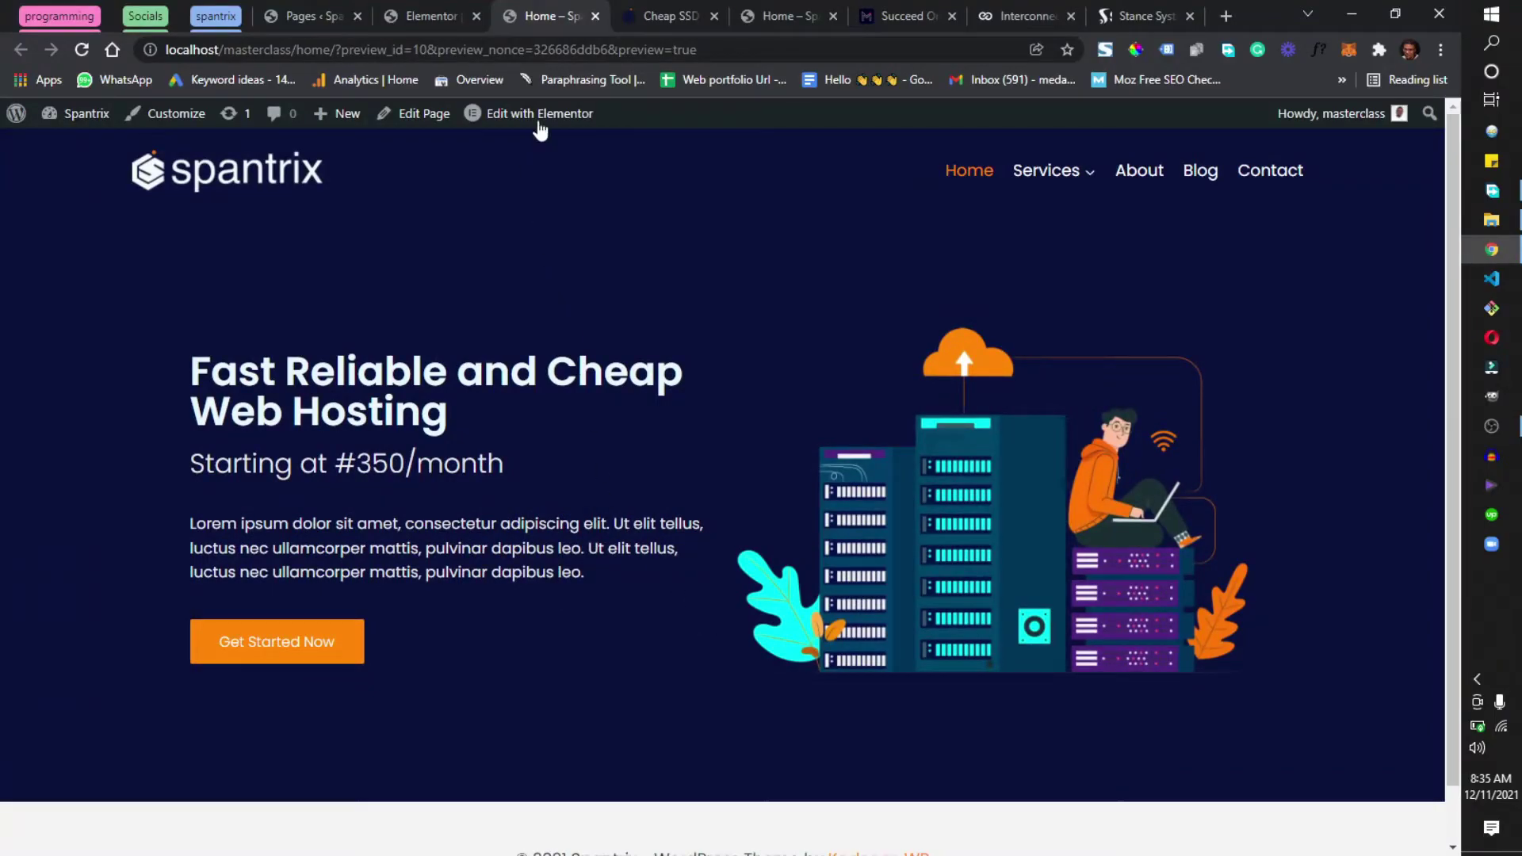
Step: Go to the local home page with the browser developer tools open and display it at Pixel 2 dimensions
left_click(659, 9)
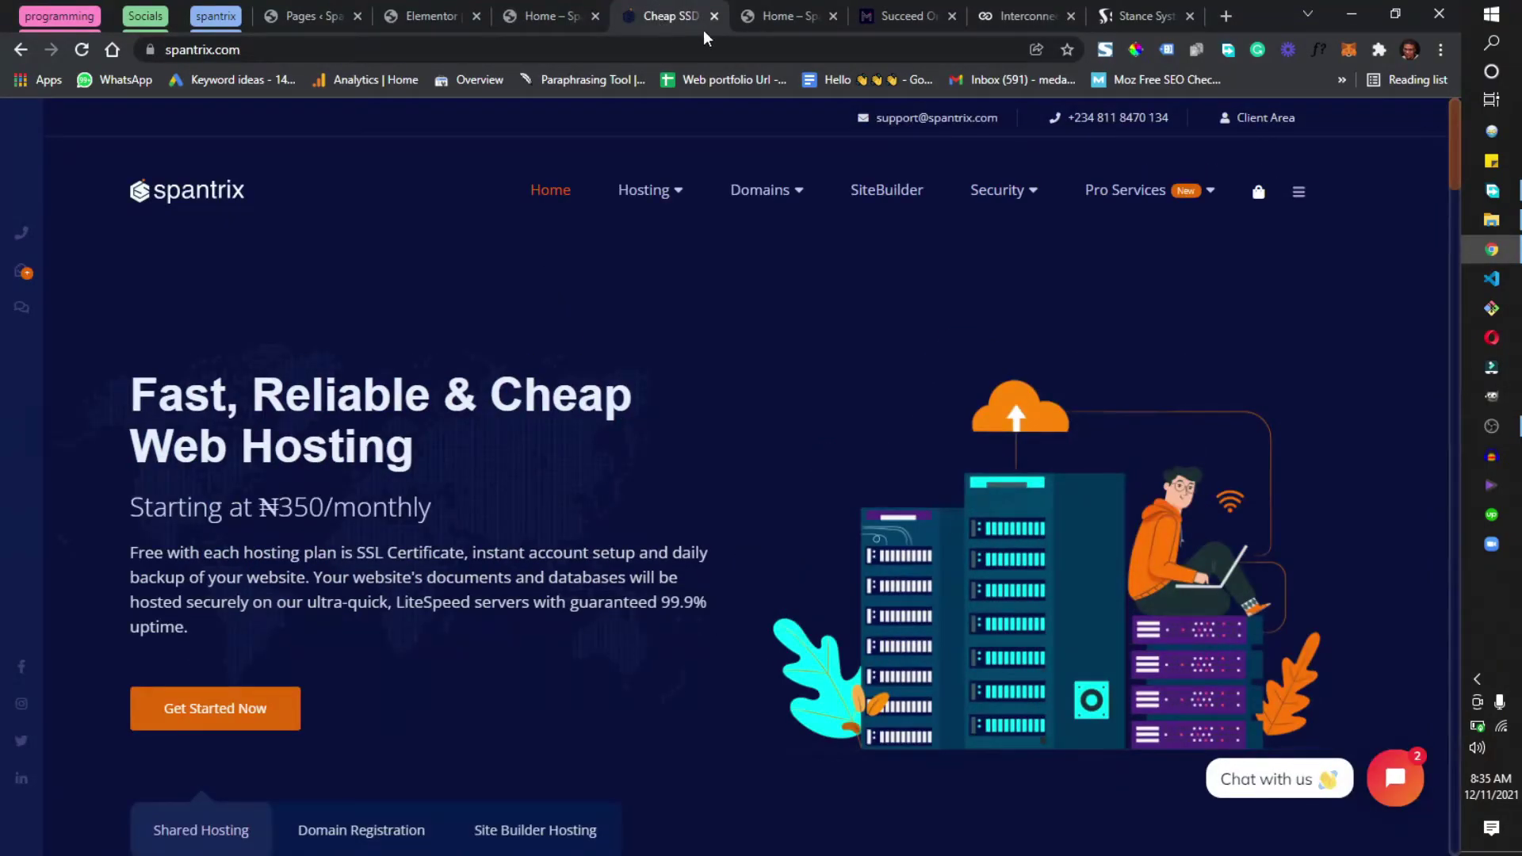
left_click(879, 13)
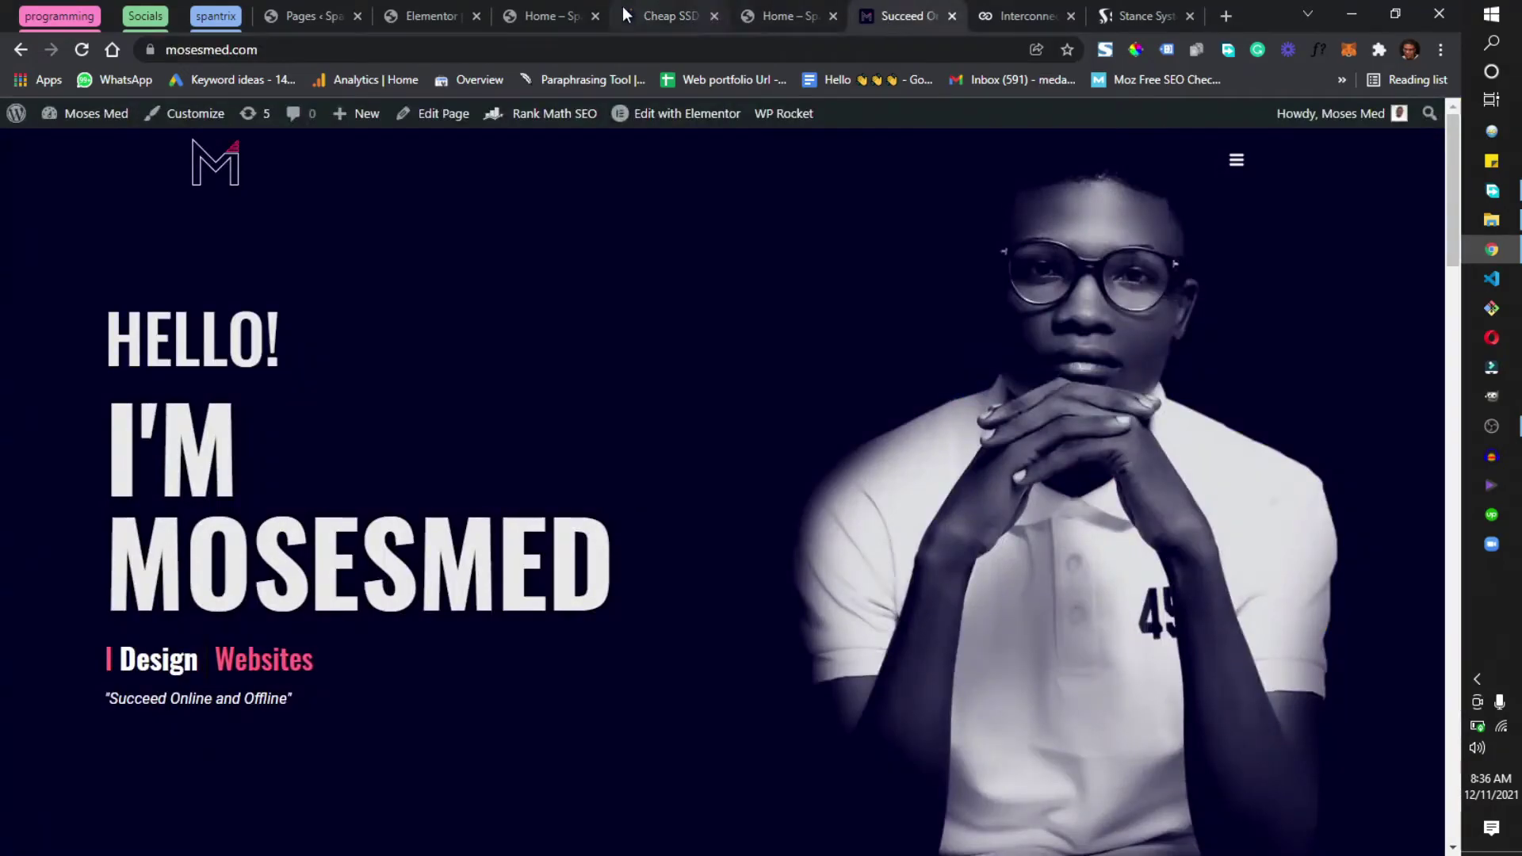
left_click(657, 10)
left_click(785, 14)
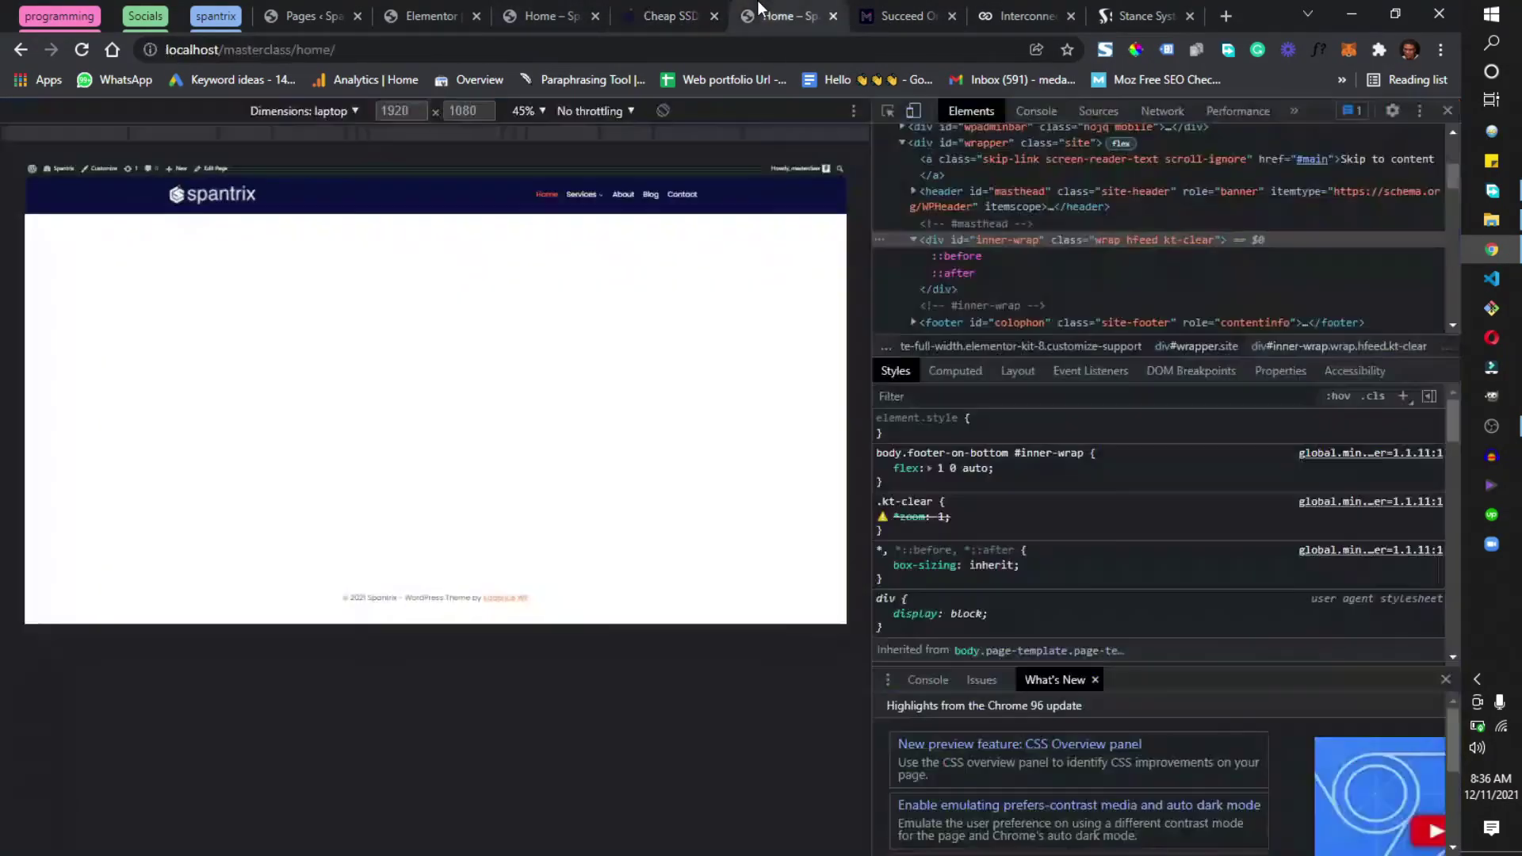
left_click(321, 112)
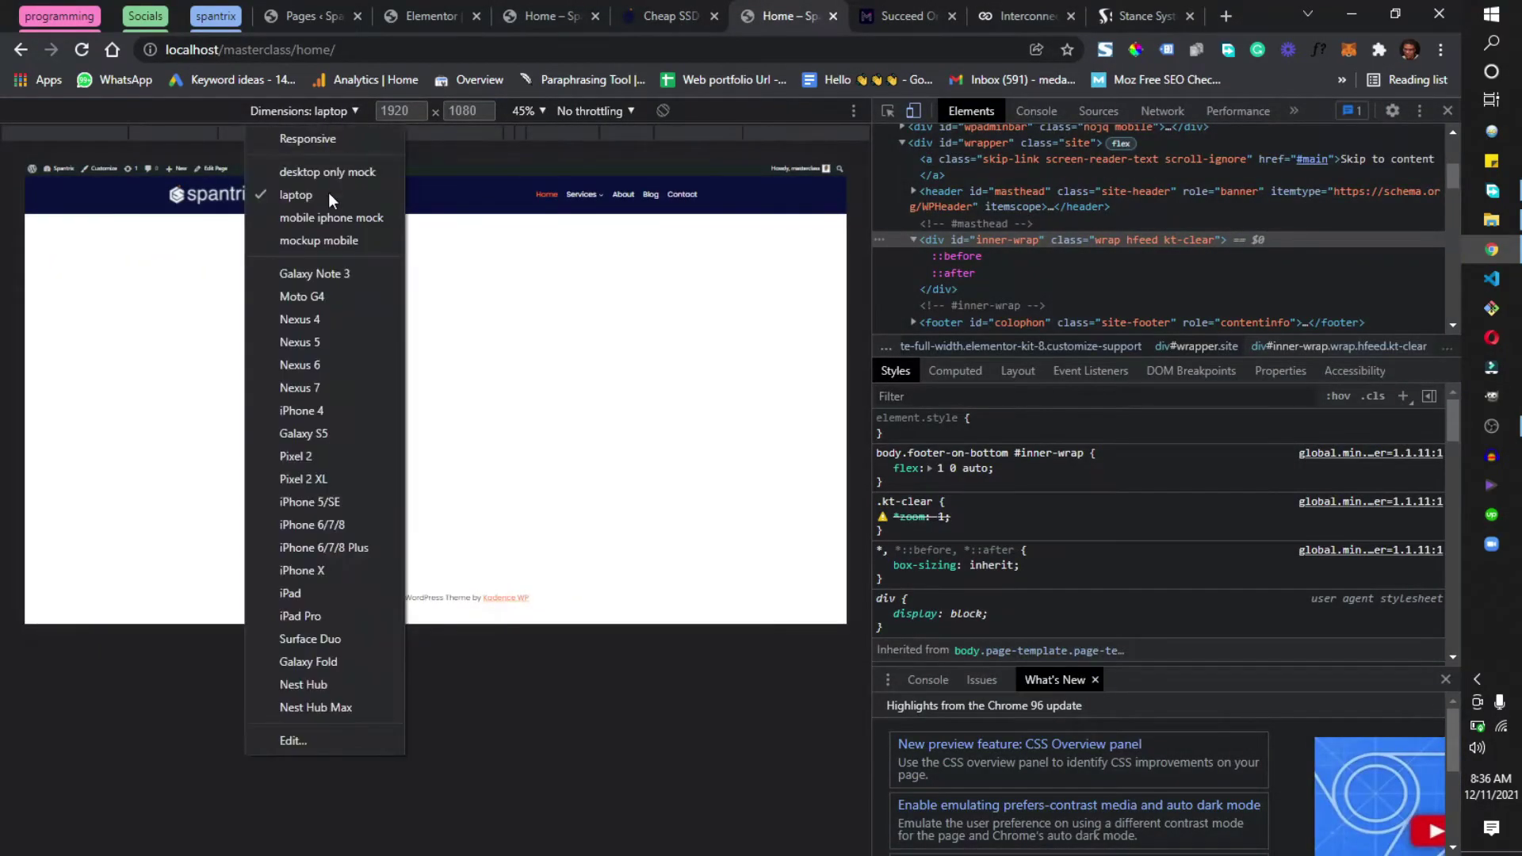
left_click(320, 458)
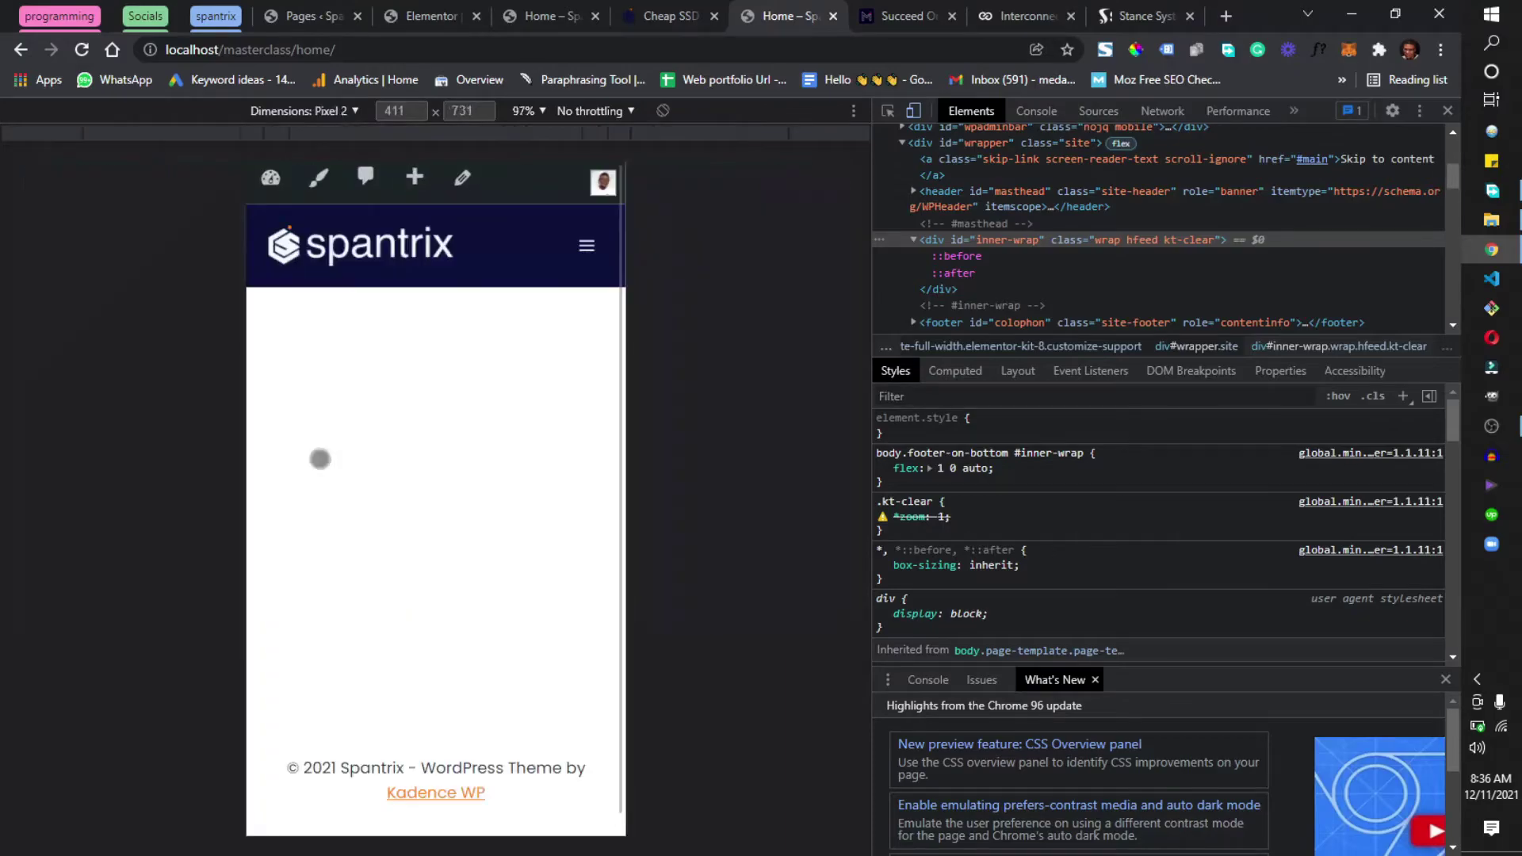
Step: Reload the local home page at Pixel 2 dimensions and examine the hero section's mobile layout
left_click(83, 52)
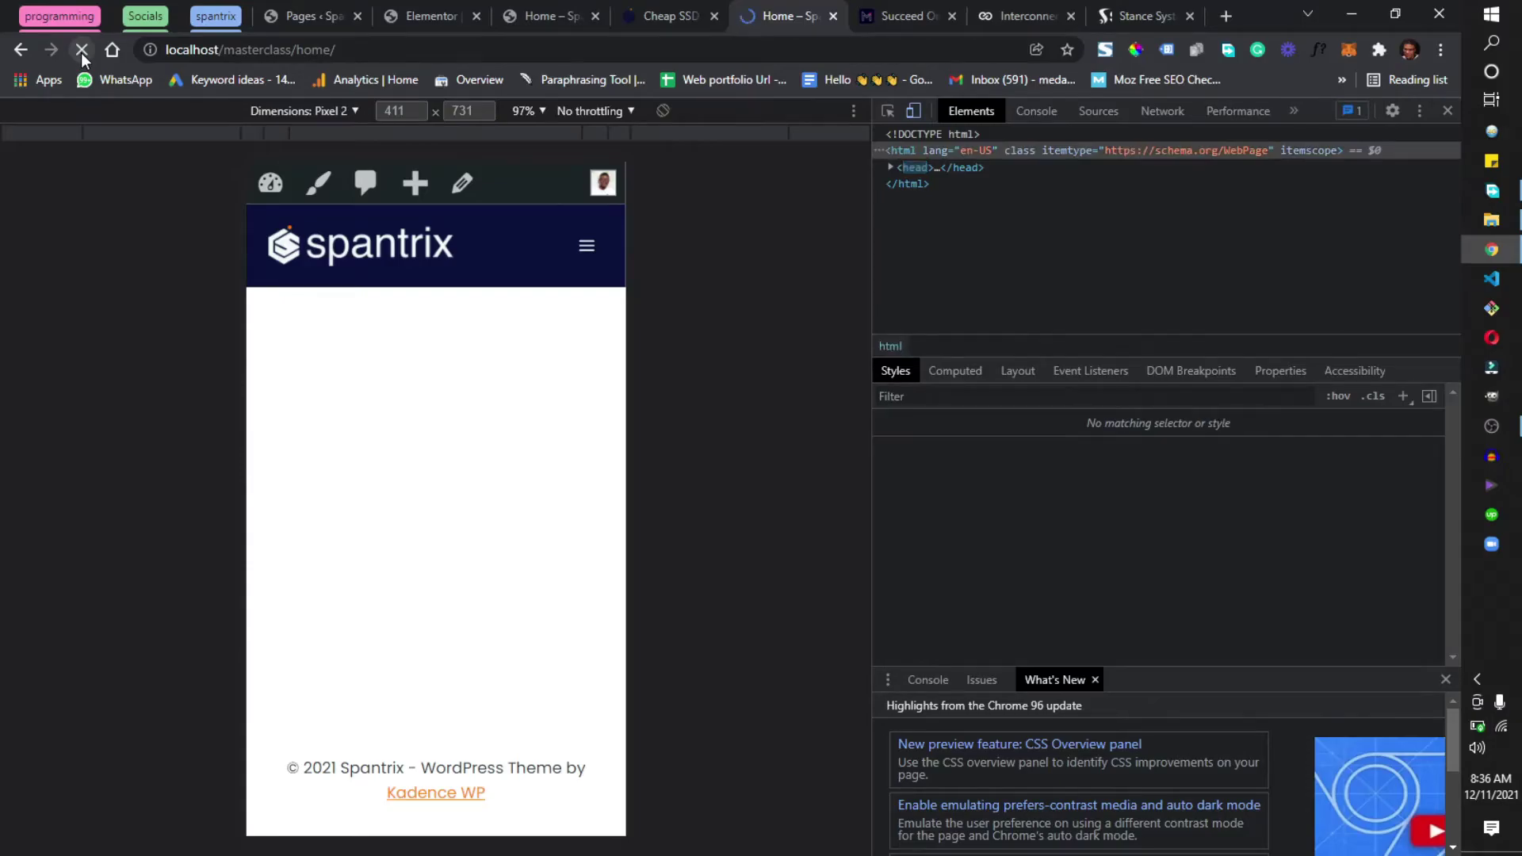
scroll(404, 444, "down", 3)
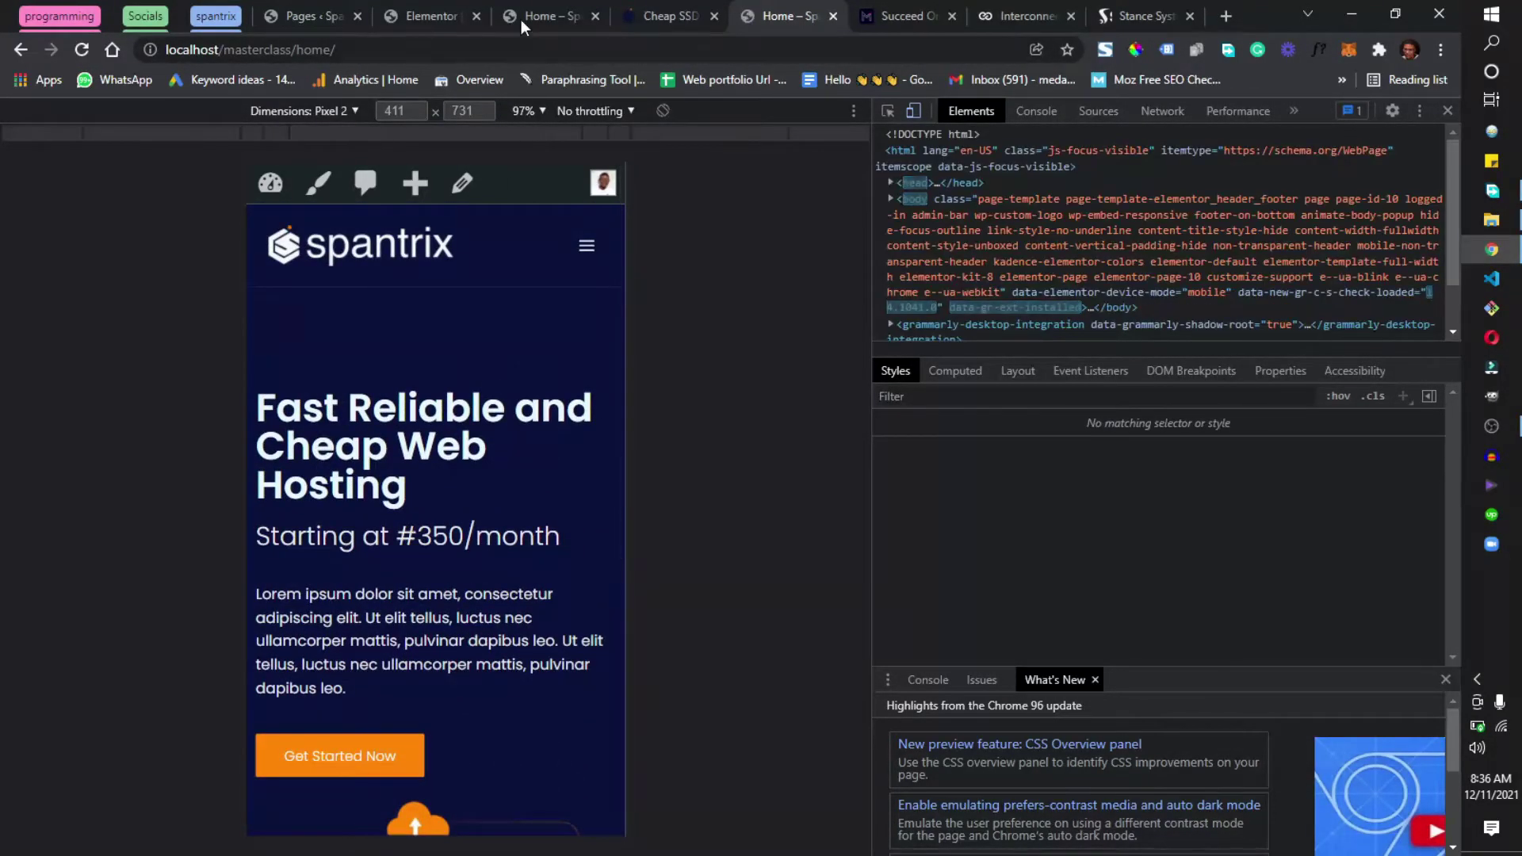
scroll(467, 425, "down", 5)
scroll(467, 426, "up", 5)
Step: Return to the Elementor editor, preview the page in responsive mode for tablet and set the hero text column's width to 100%
left_click(670, 16)
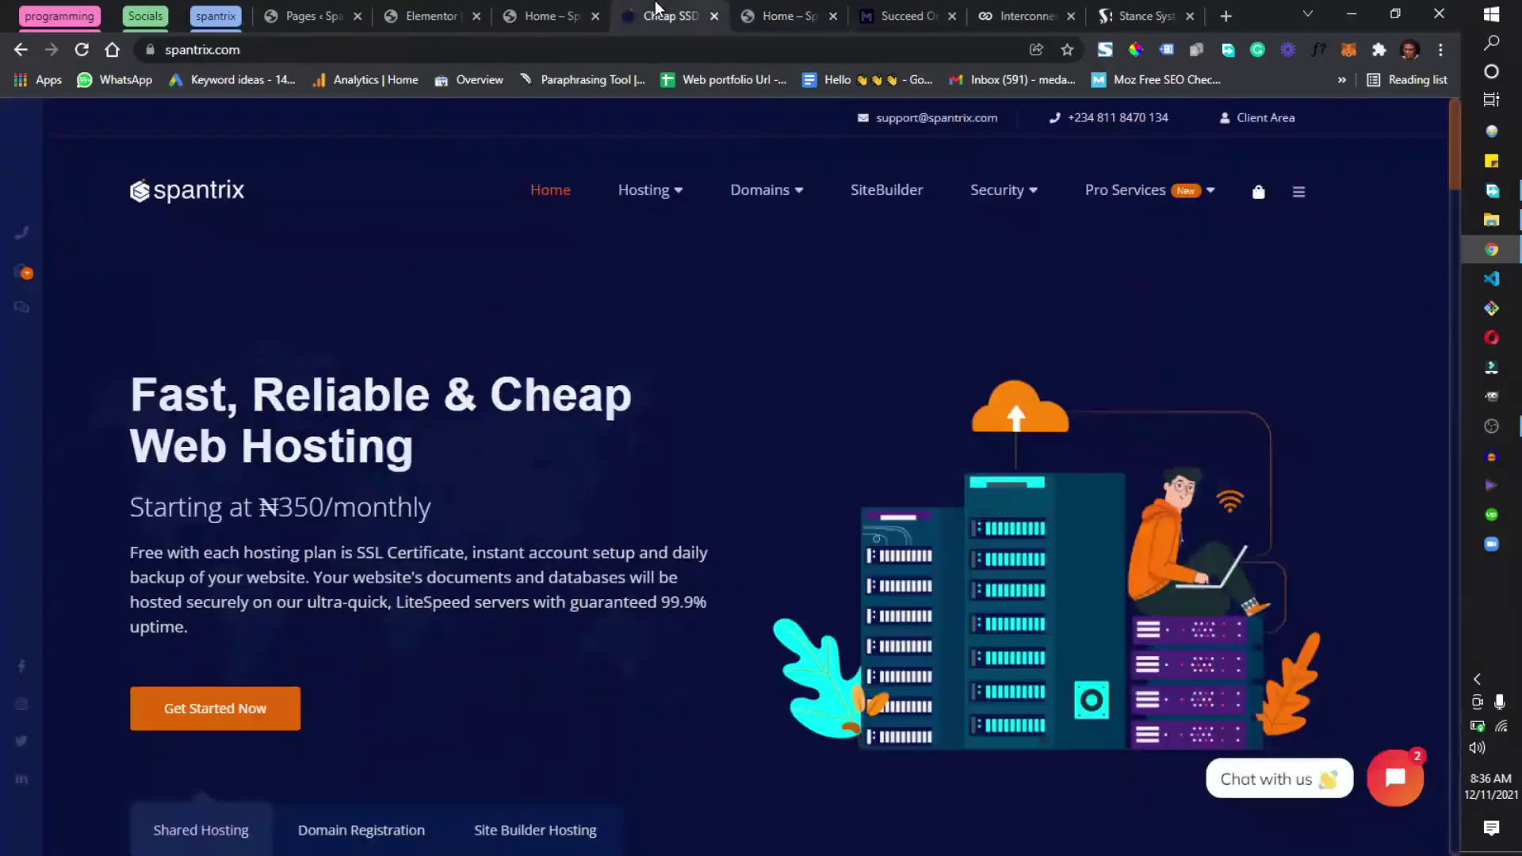
left_click(547, 12)
left_click(436, 16)
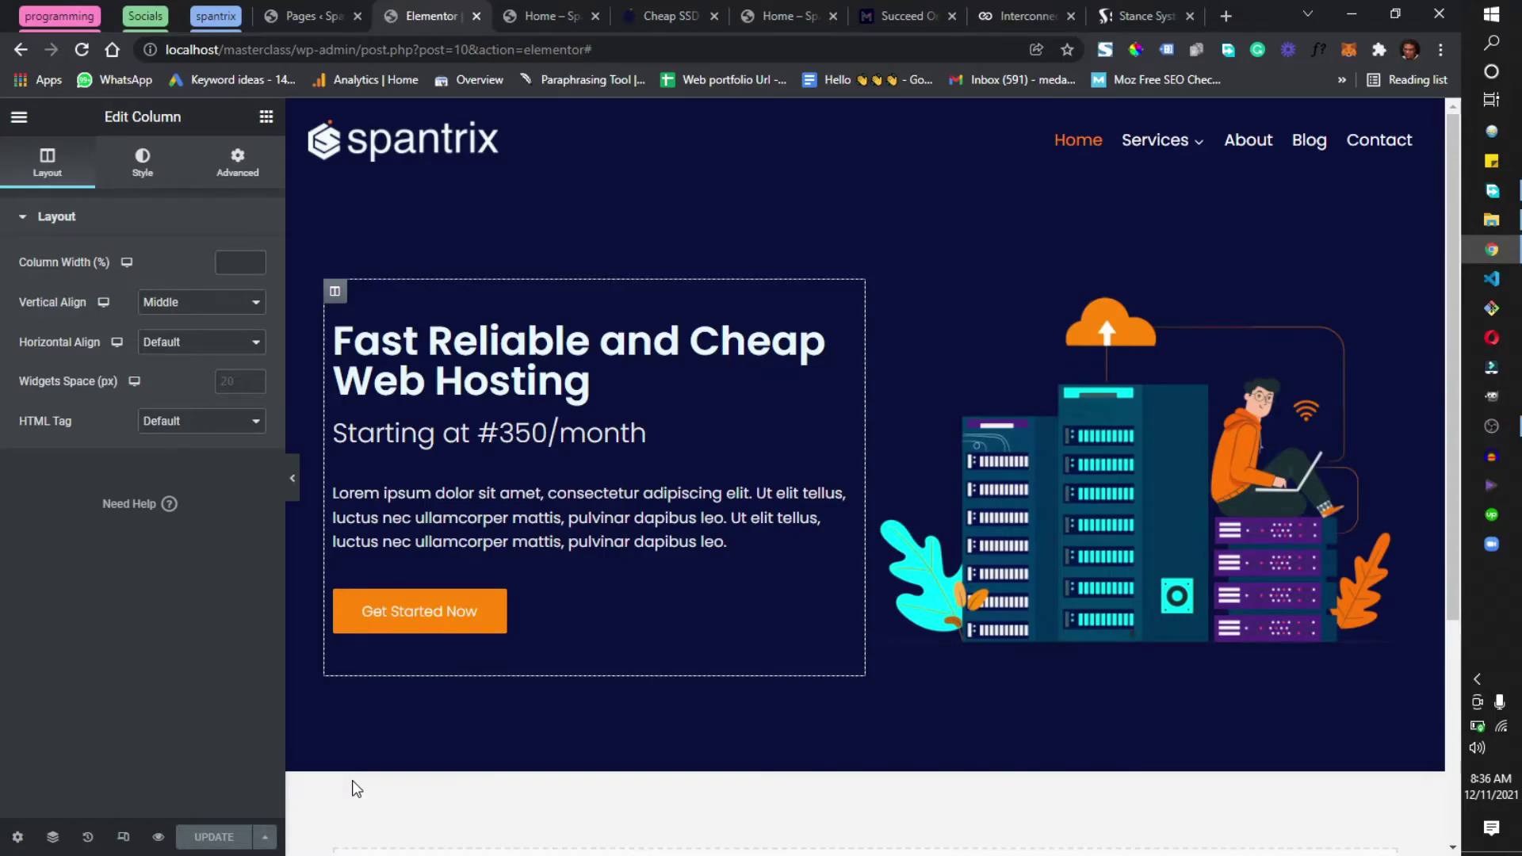
left_click(124, 838)
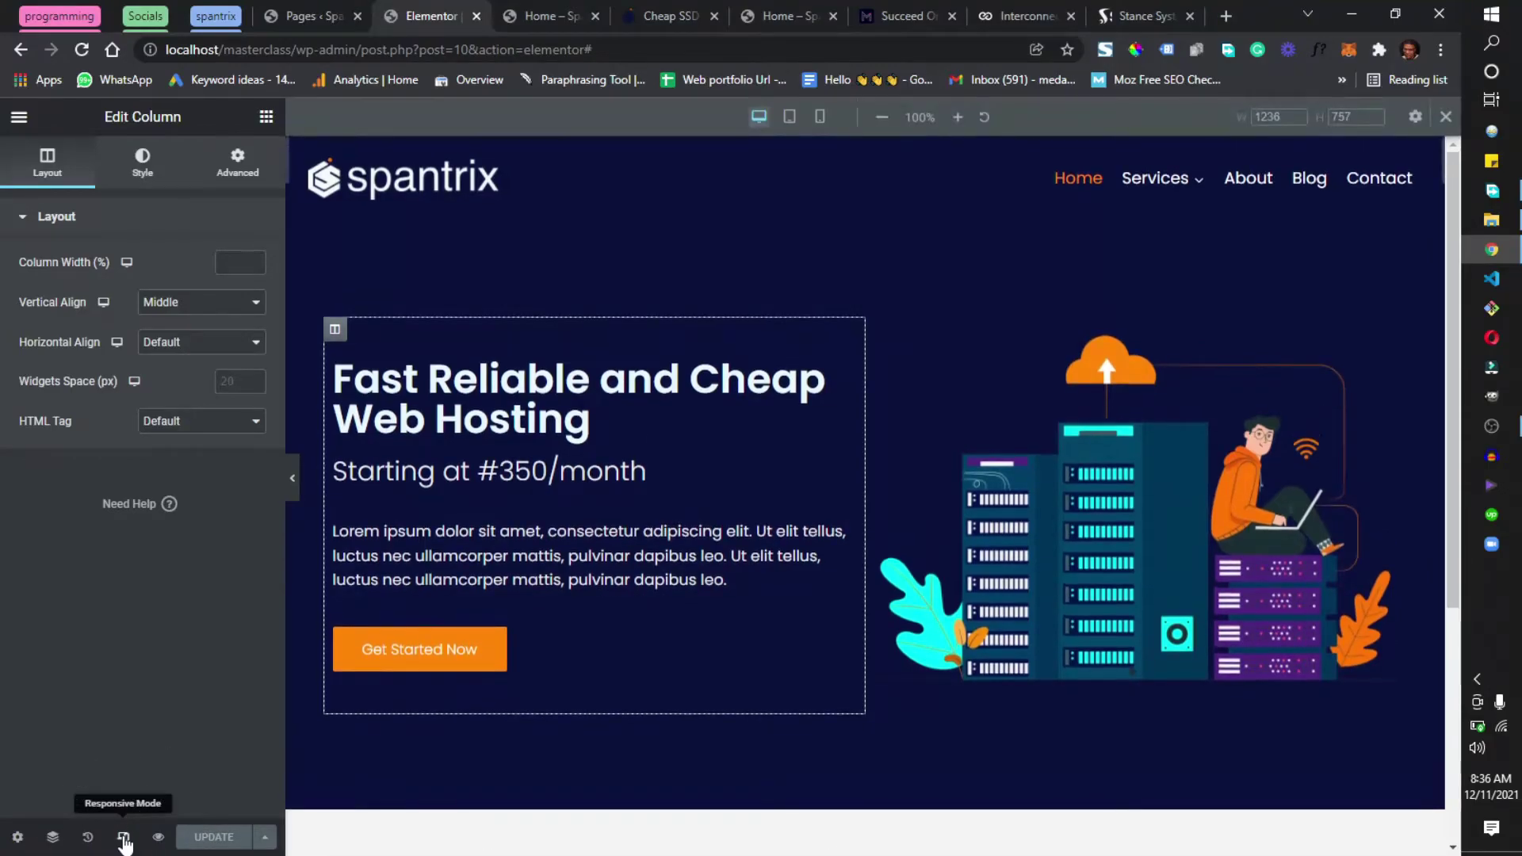
left_click(787, 119)
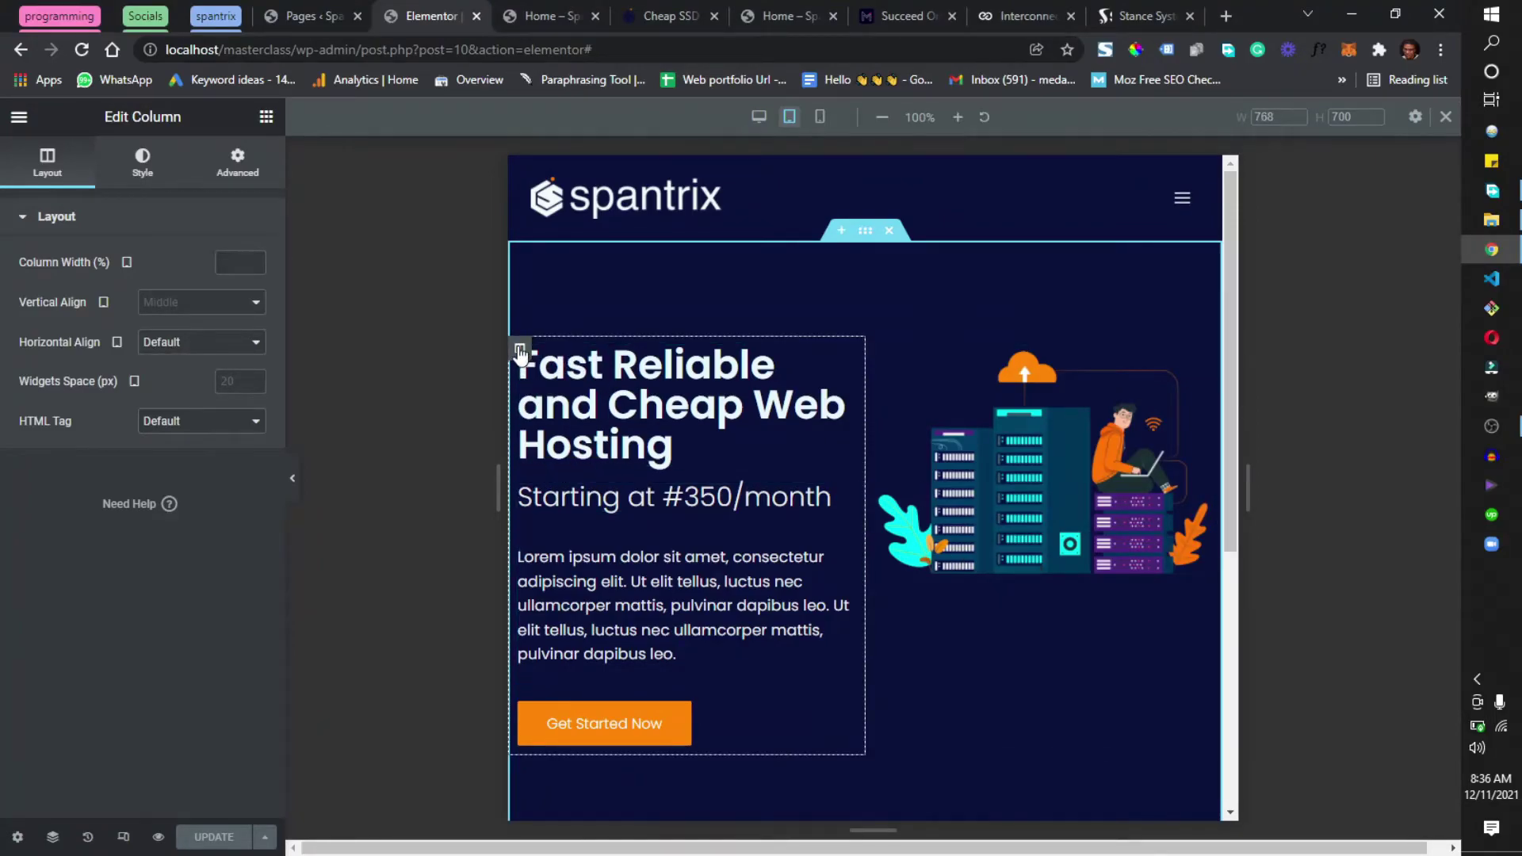
left_click(243, 264)
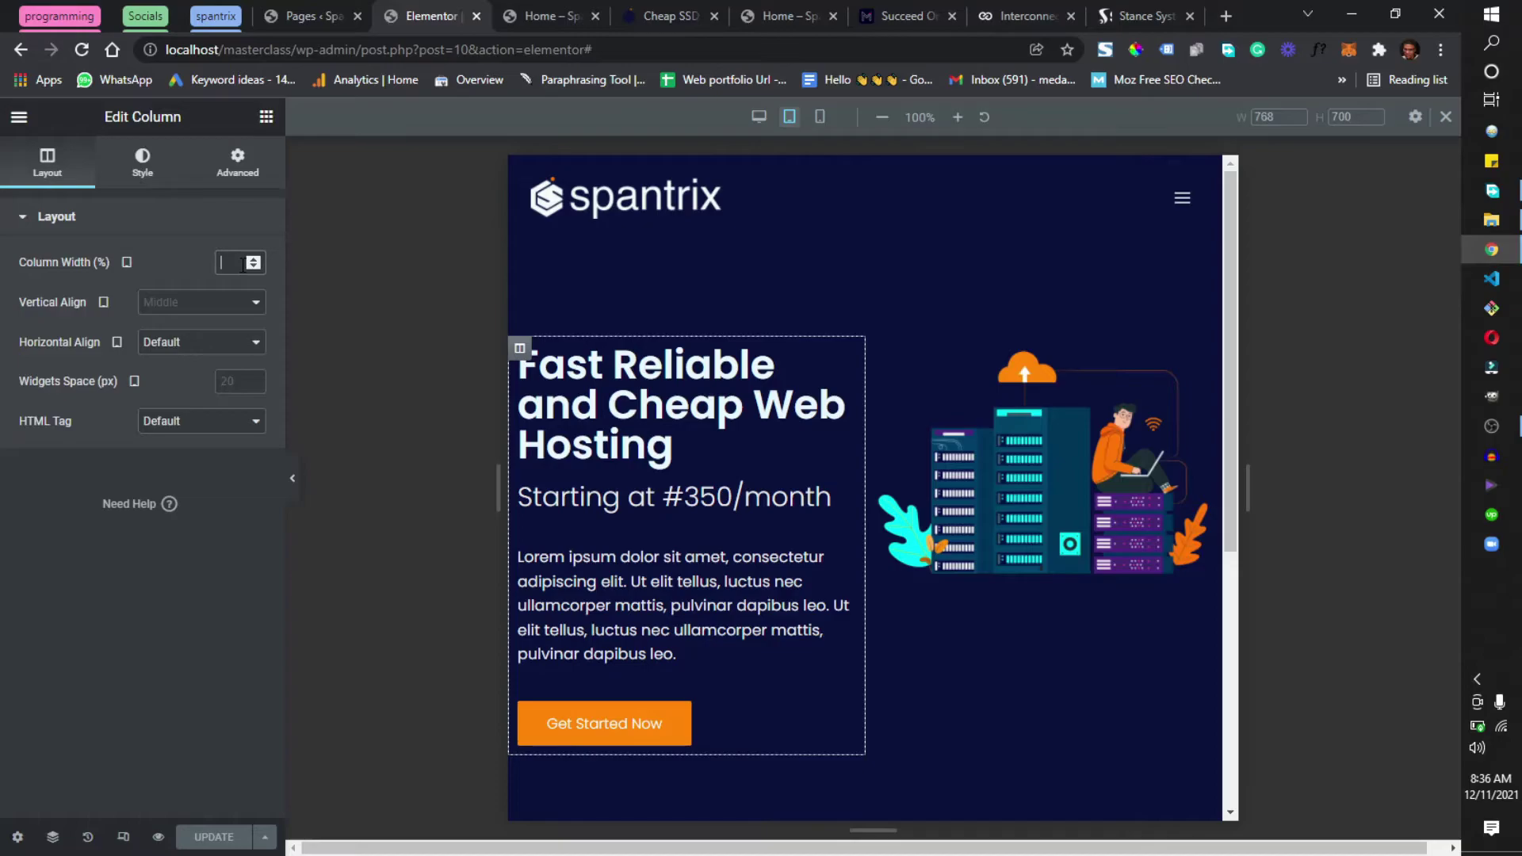
type("100")
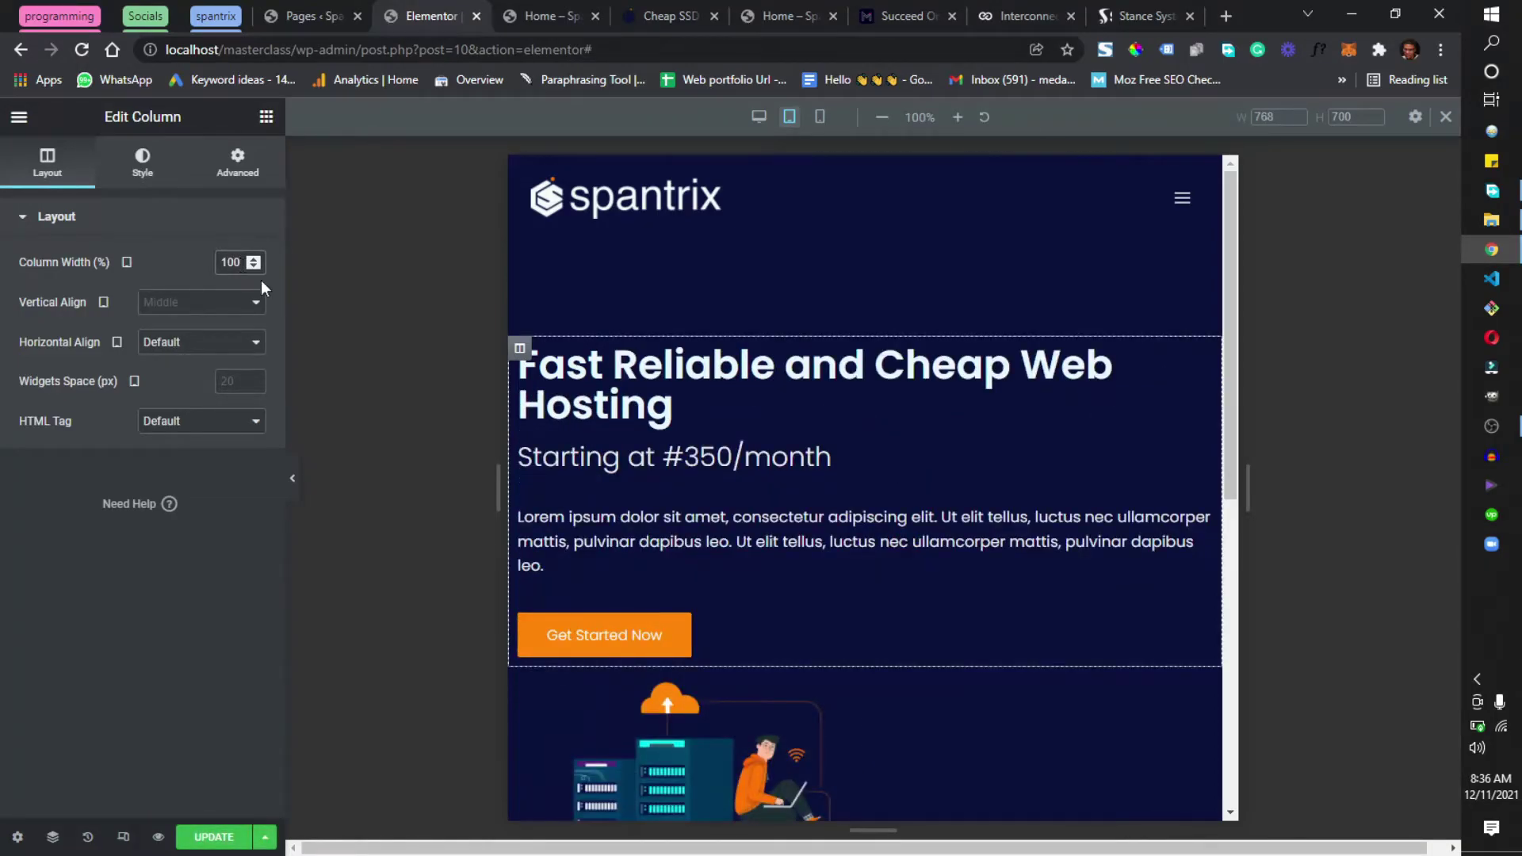
Step: Set the width of the hero's image column to 100% for tablet and review the stacked layout
scroll(749, 588, "down", 3)
scroll(749, 588, "down", 2)
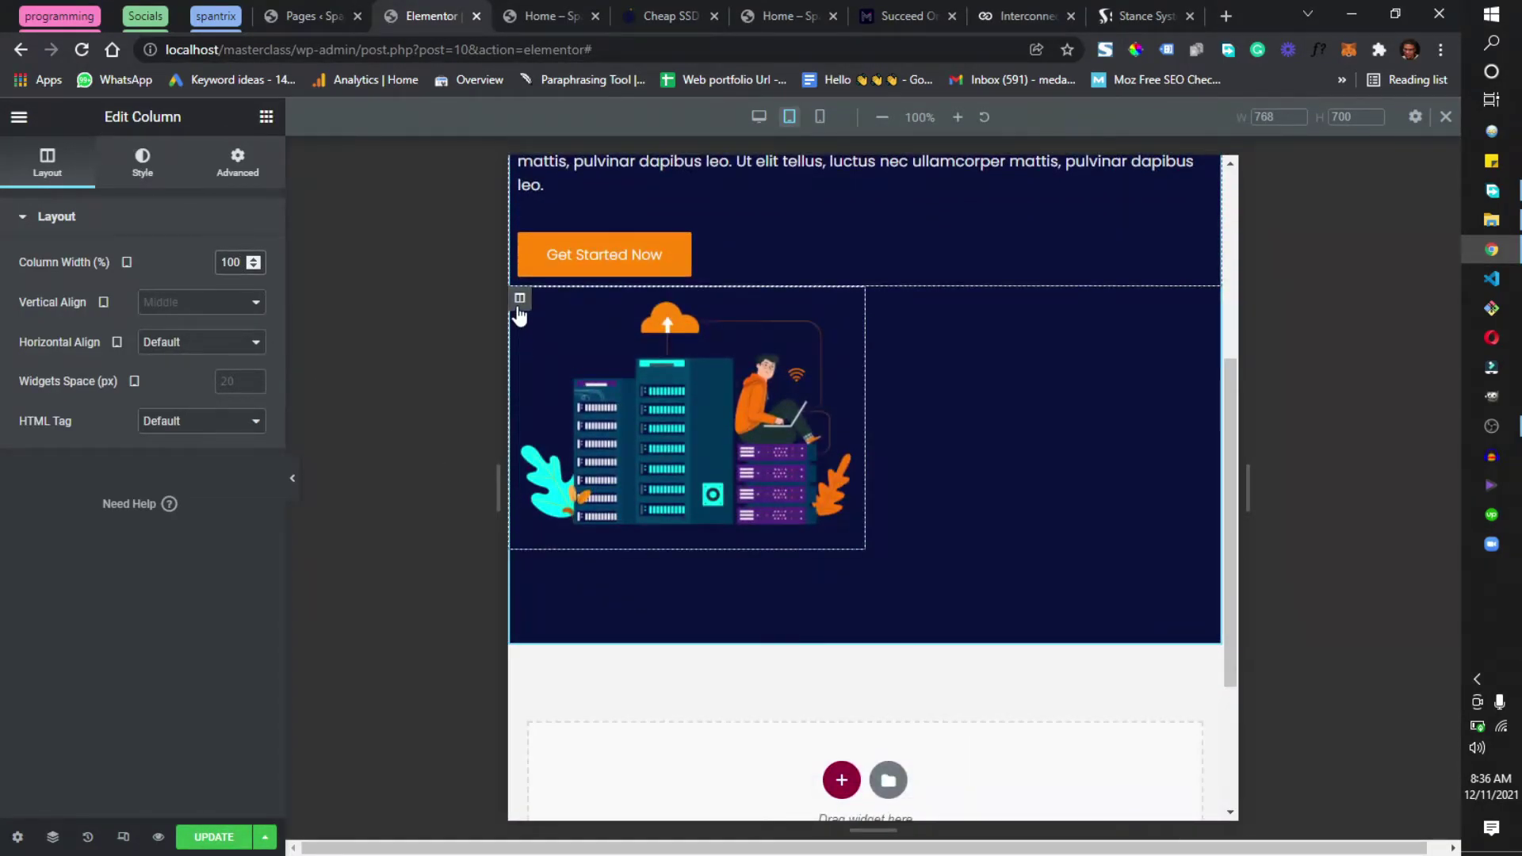
key("BackSpace")
key("BackSpace")
key("BackSpace")
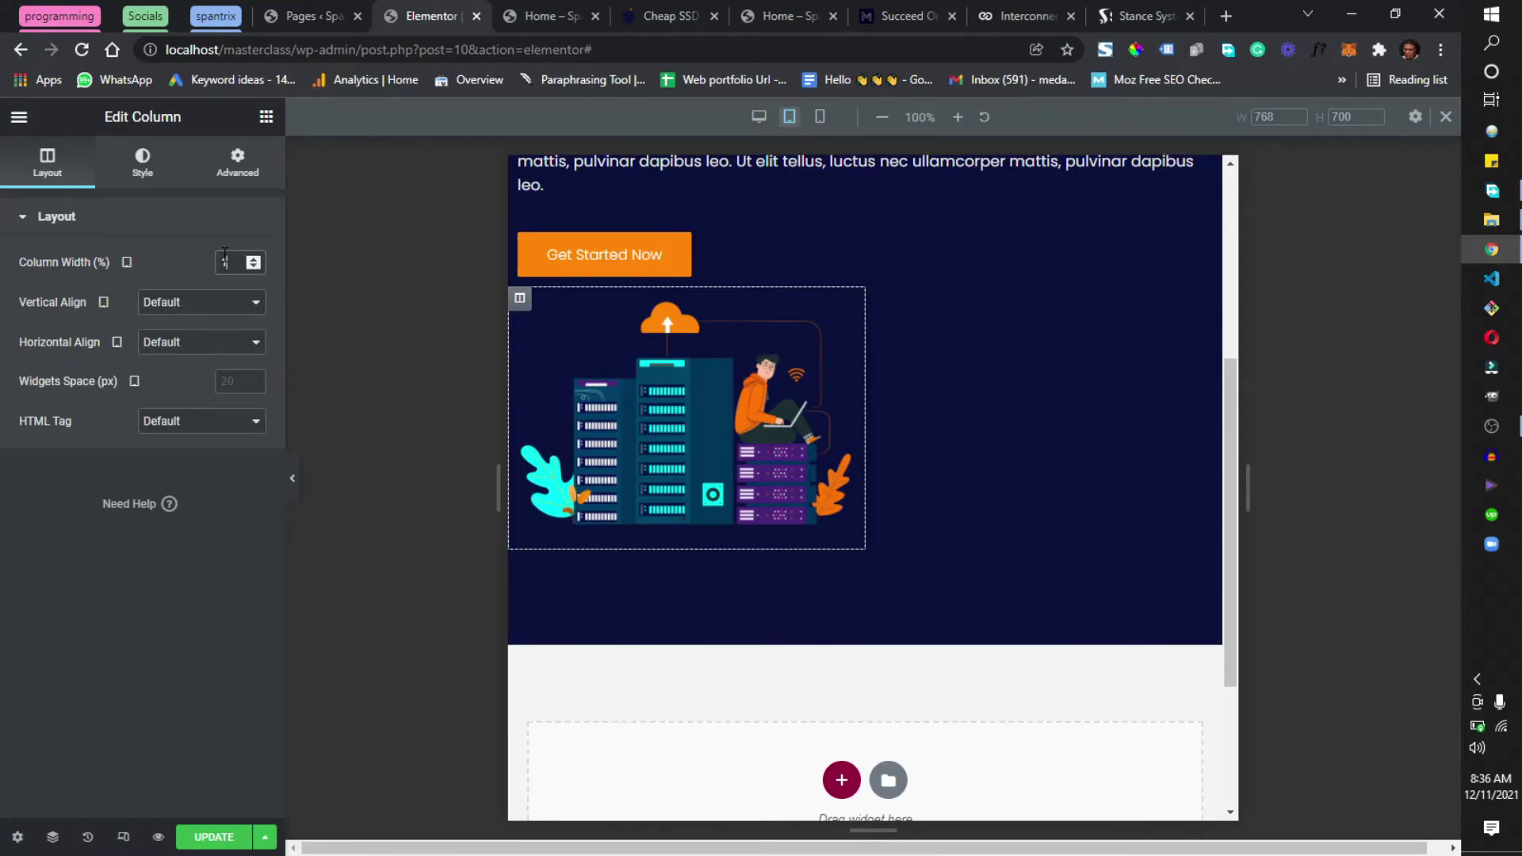
type("100")
scroll(853, 431, "up", 5)
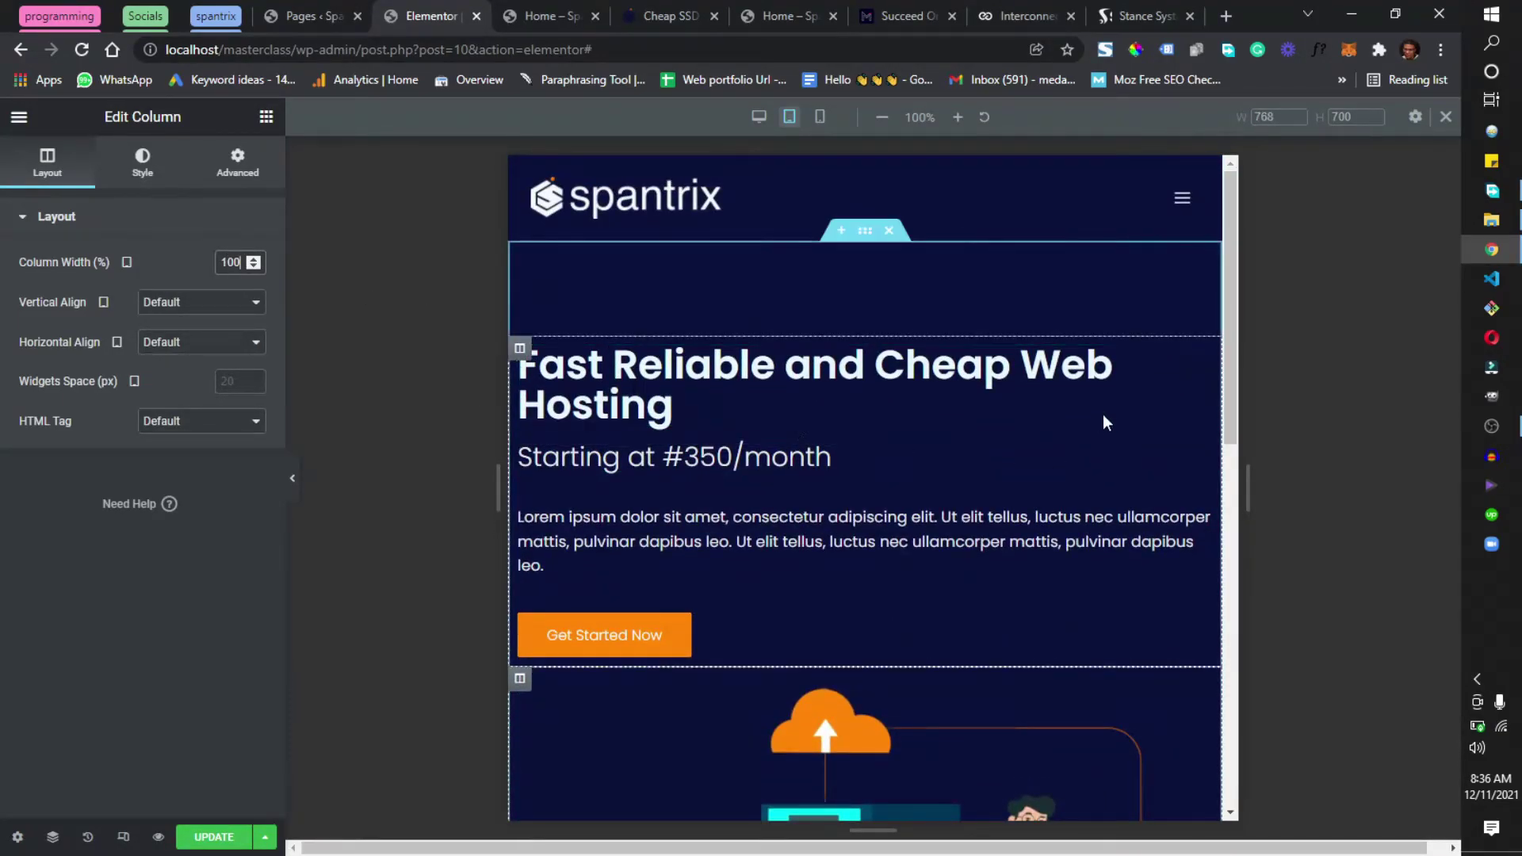
scroll(754, 631, "down", 5)
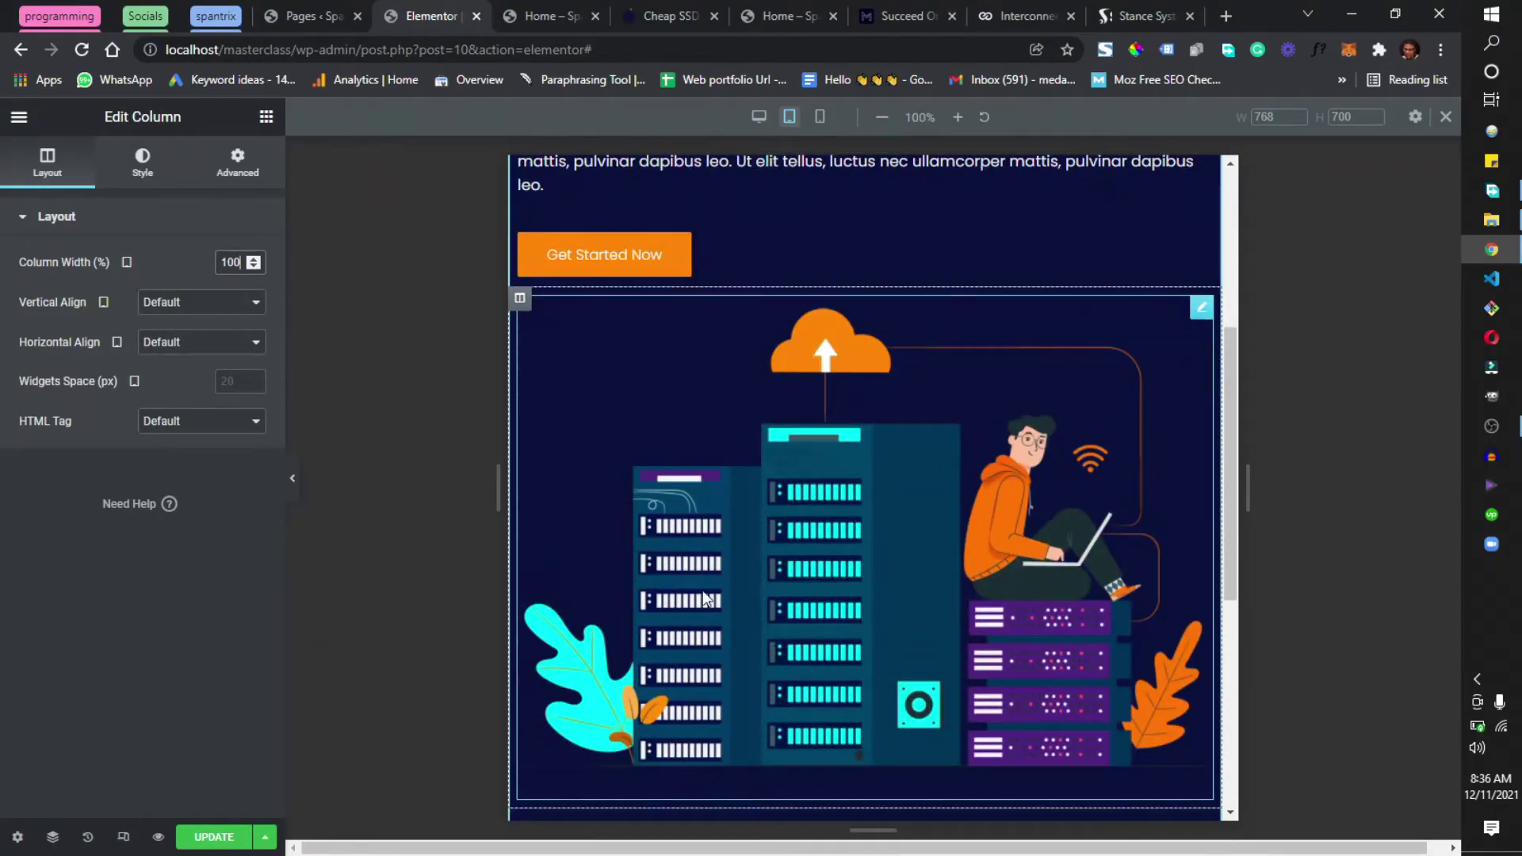
scroll(859, 317, "up", 5)
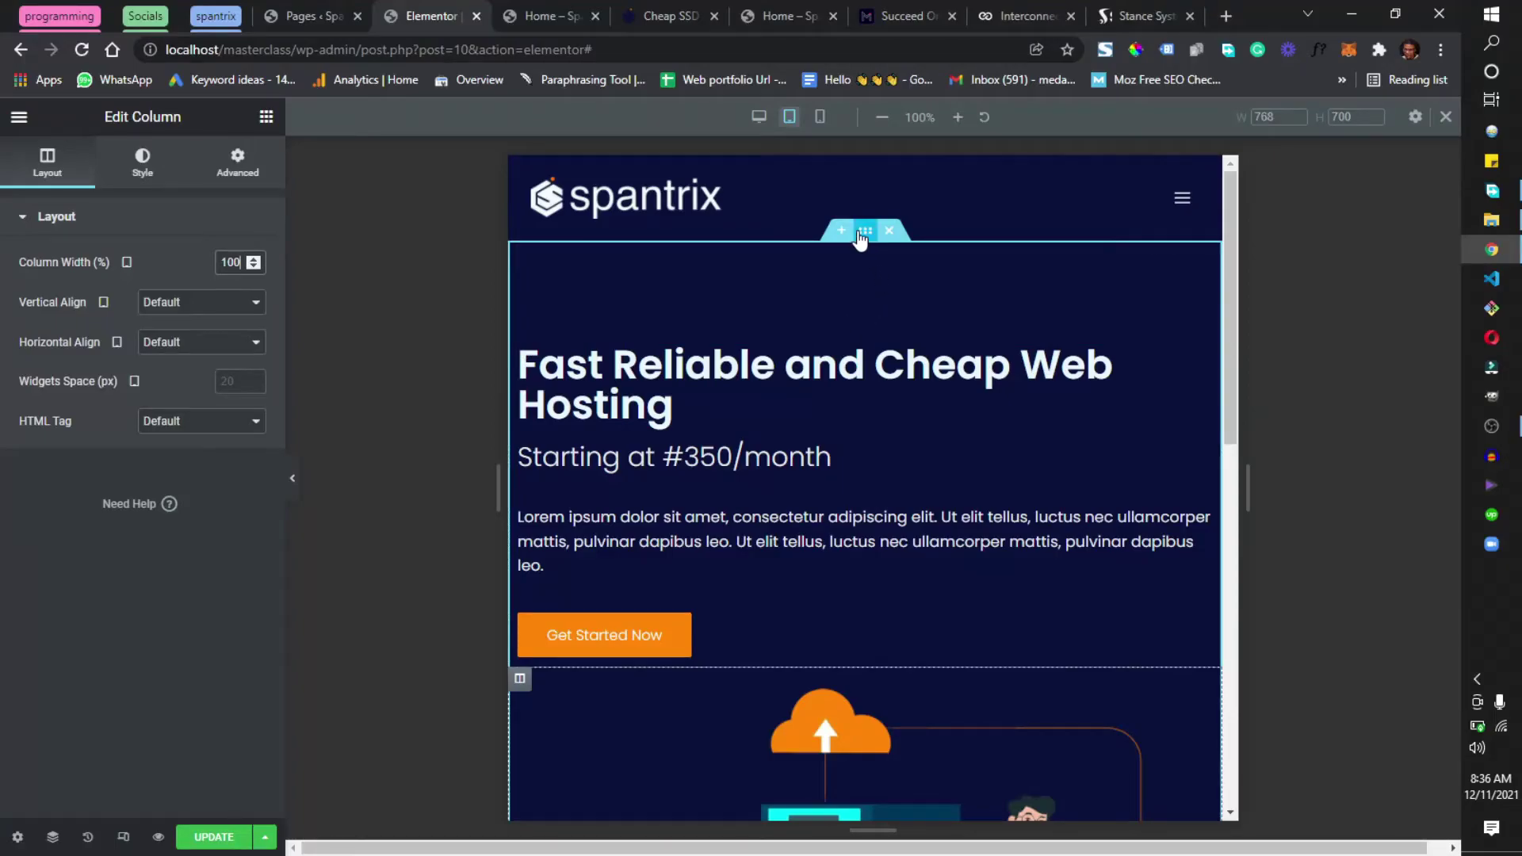
Step: Unlink the hero section's tablet padding and set it to 100 px top, 30 px right, 1000 px bottom and 30 px left
left_click(232, 176)
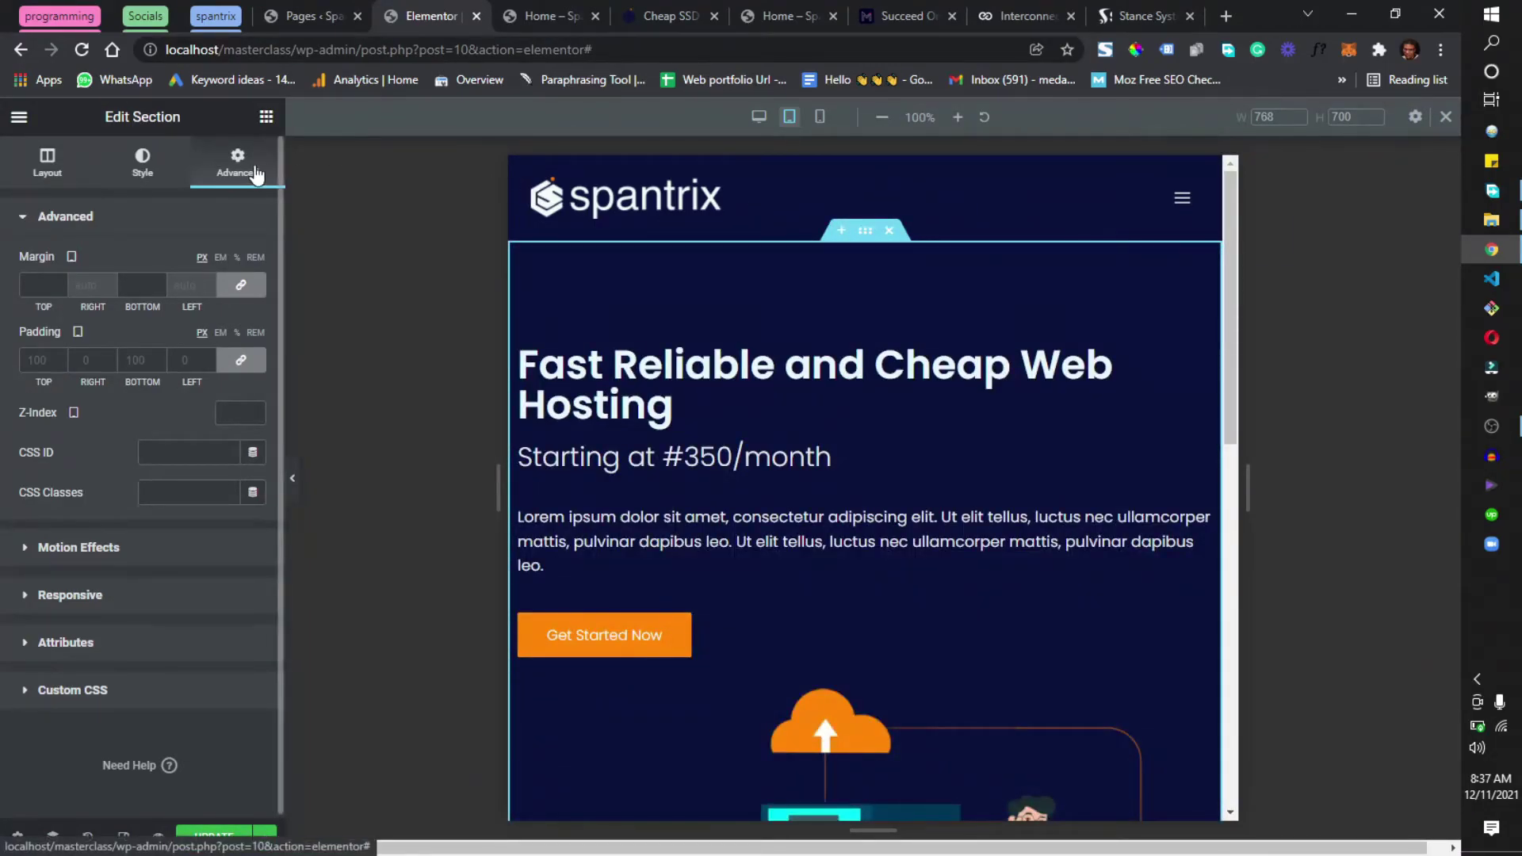
left_click(237, 366)
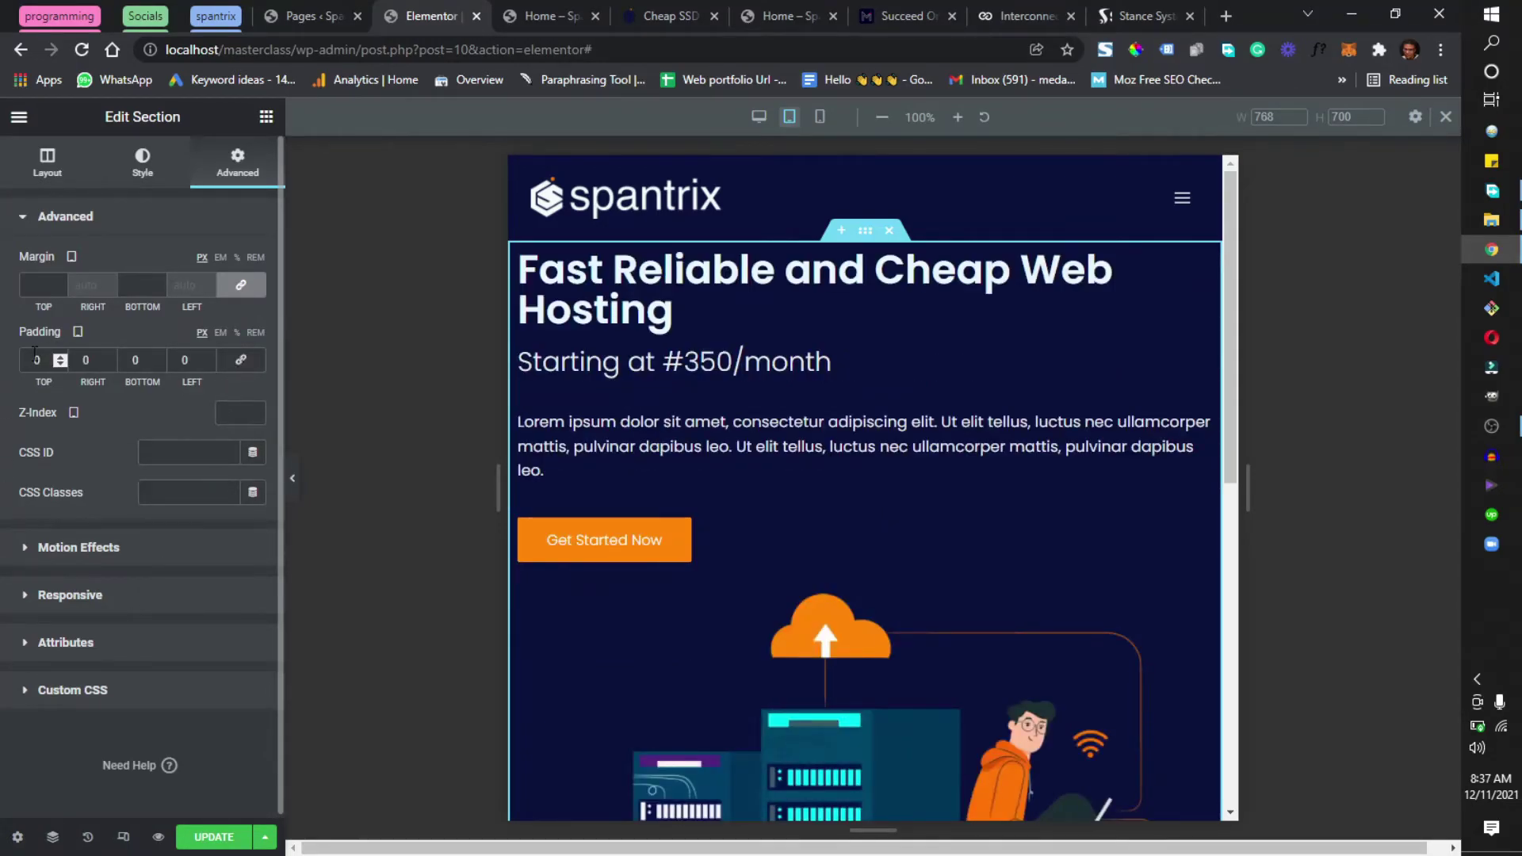
type("100")
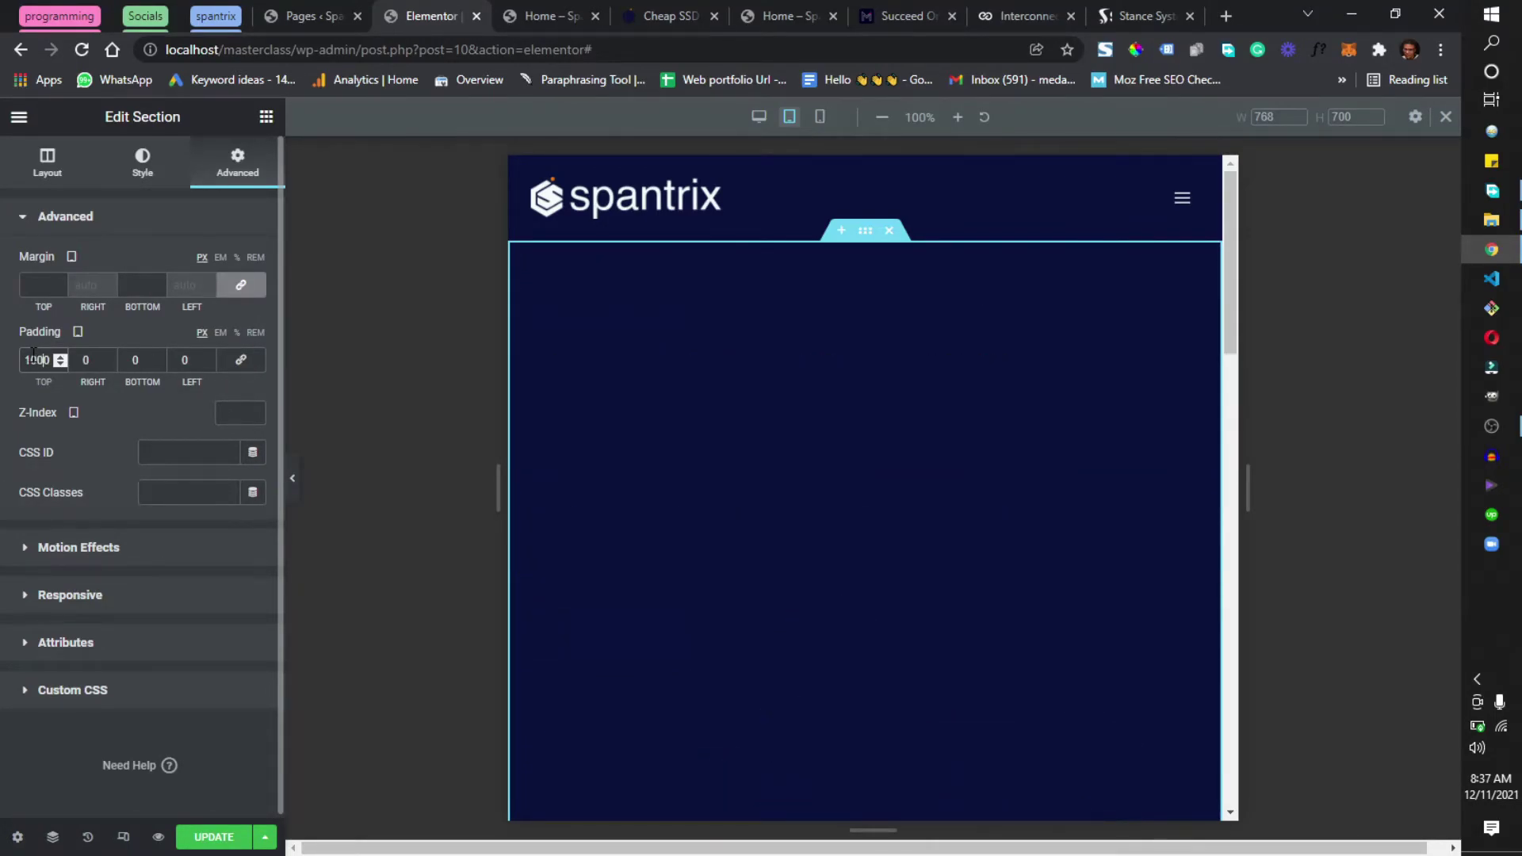
left_click(127, 359)
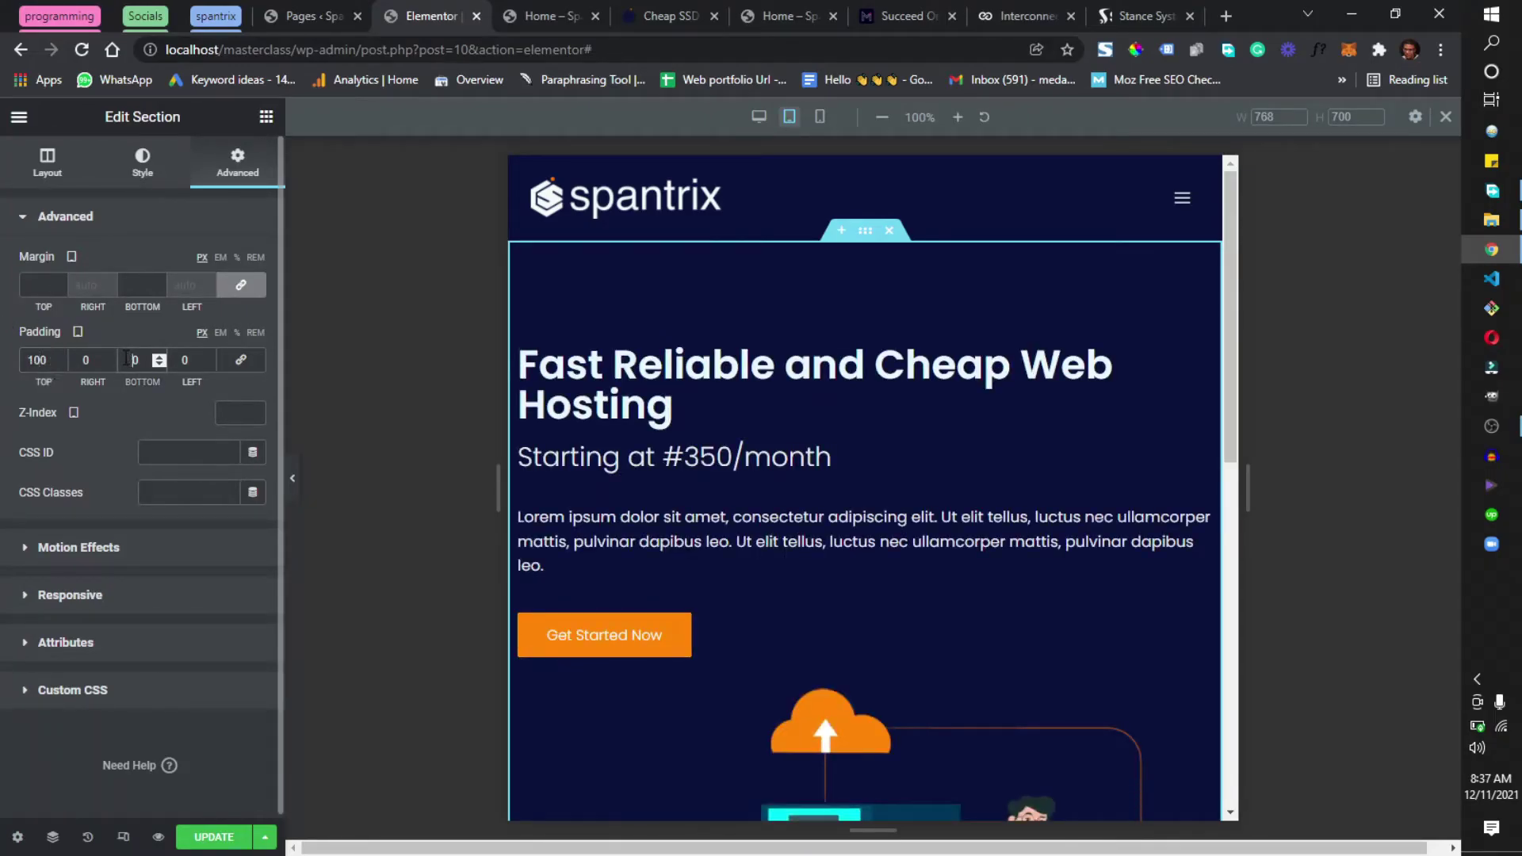
type("1000")
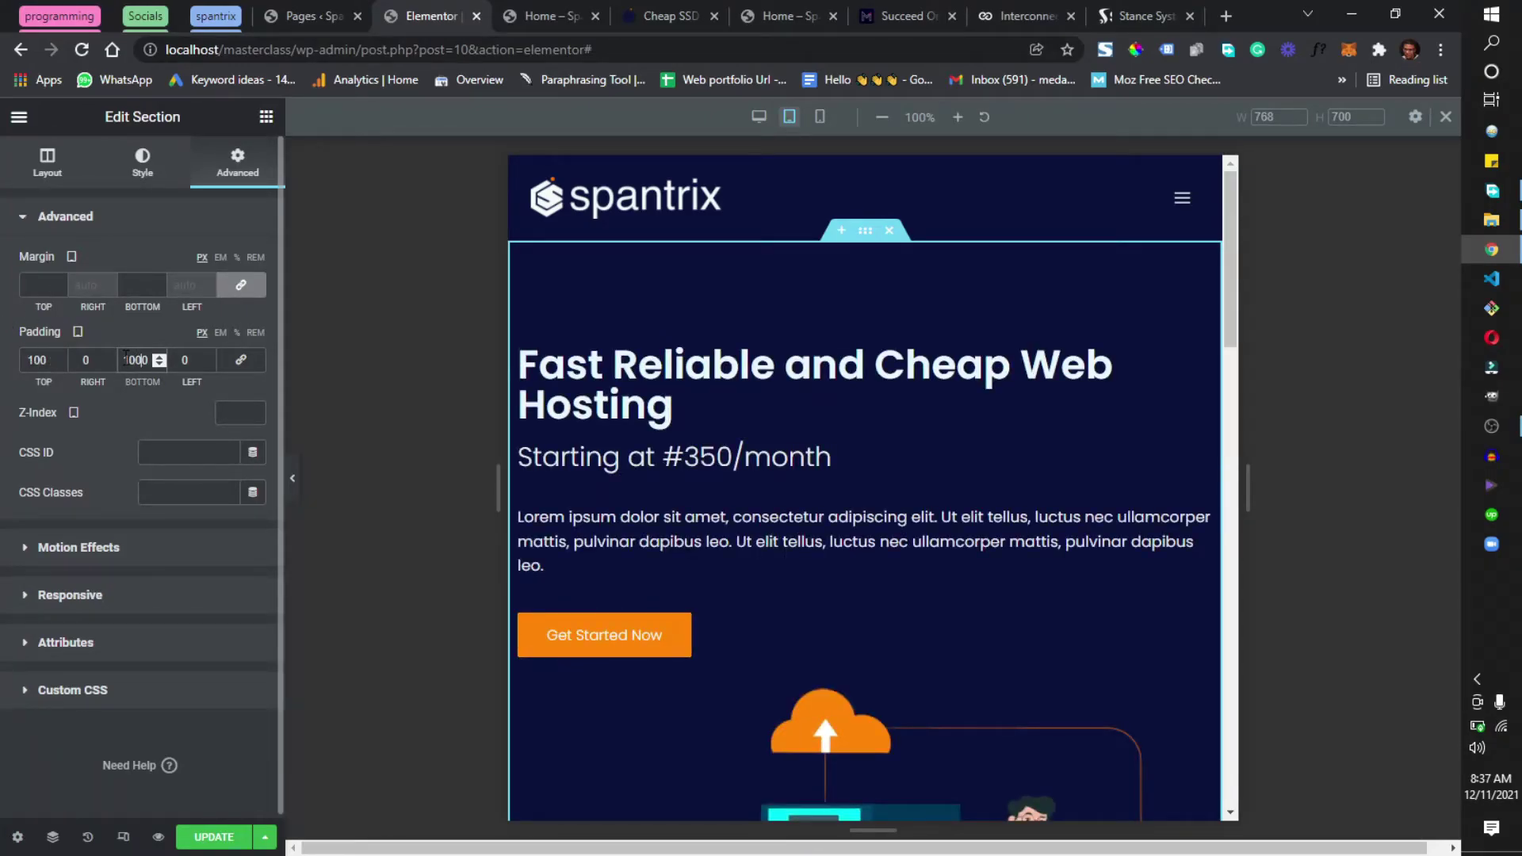
left_click(84, 365)
type("3")
left_click(184, 362)
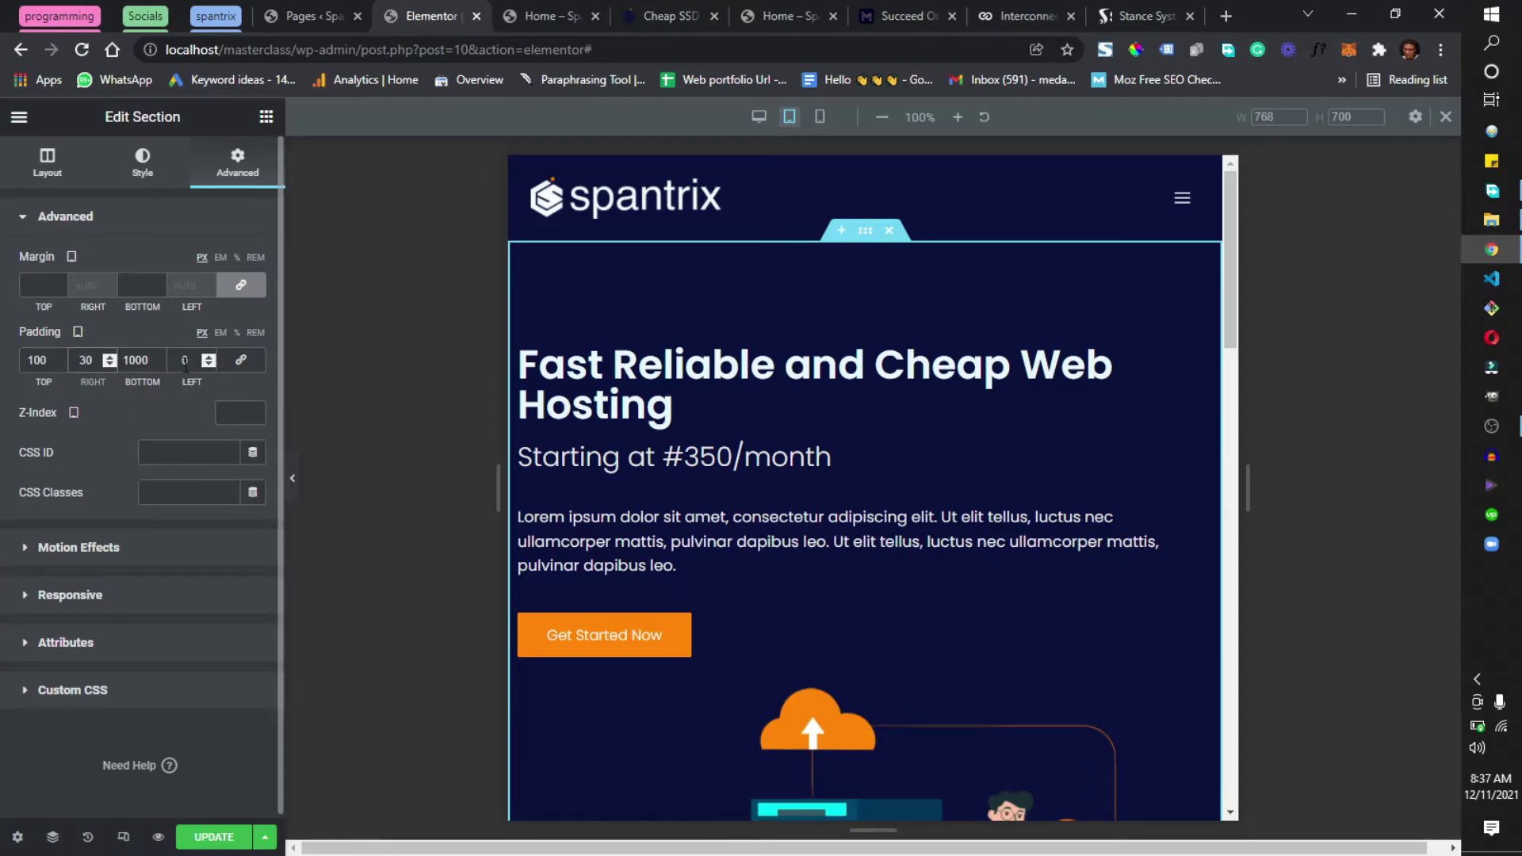
type("30")
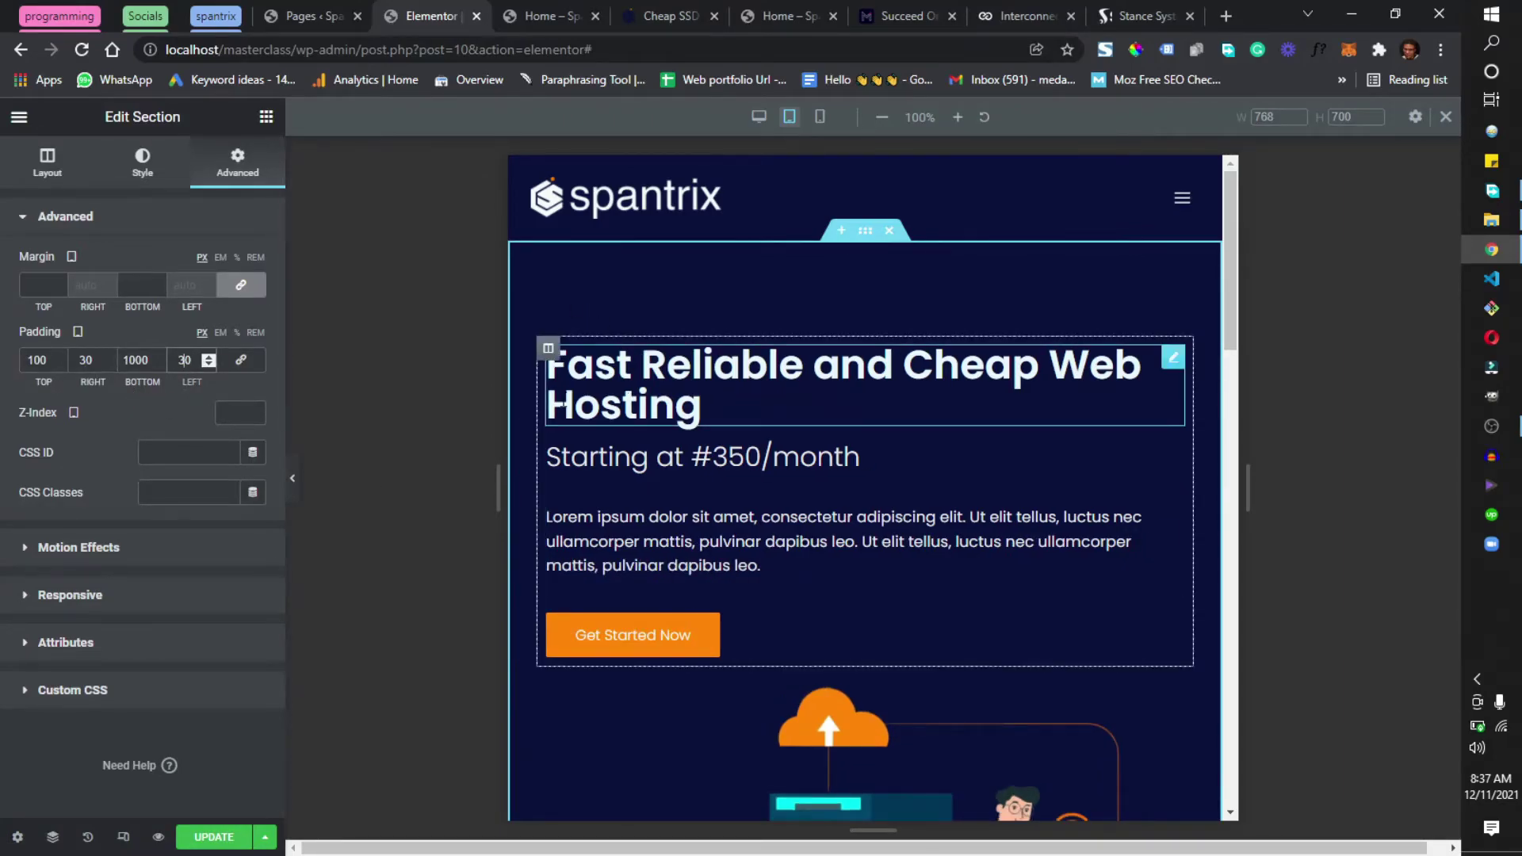
Step: Correct the hero section's bottom tablet padding to 100 px and save the page
scroll(797, 591, "down", 1)
scroll(828, 601, "down", 10)
scroll(856, 597, "up", 3)
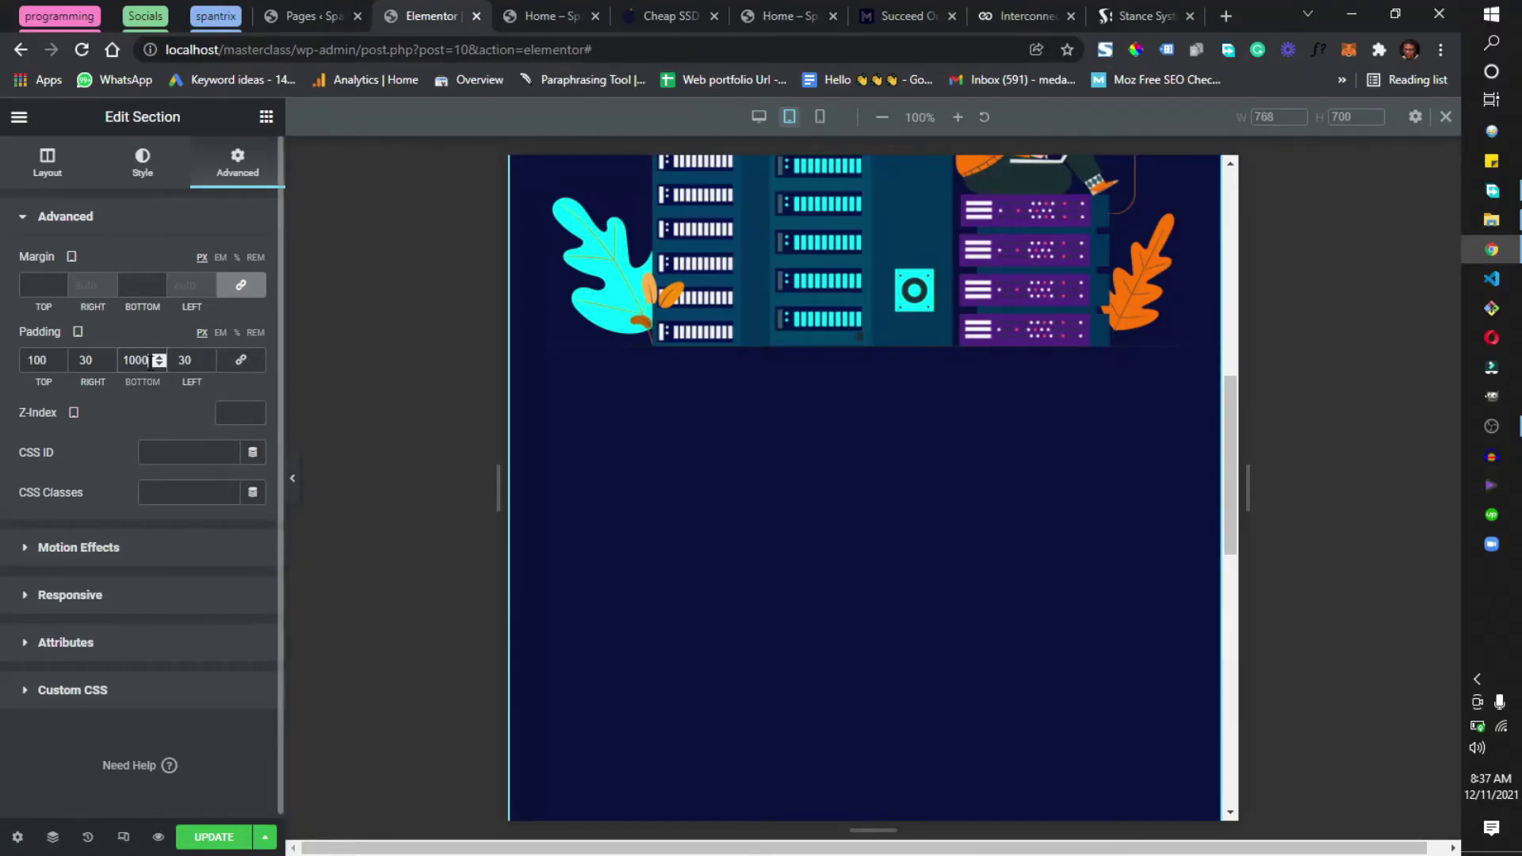
key("BackSpace")
scroll(797, 428, "up", 6)
scroll(797, 428, "up", 2)
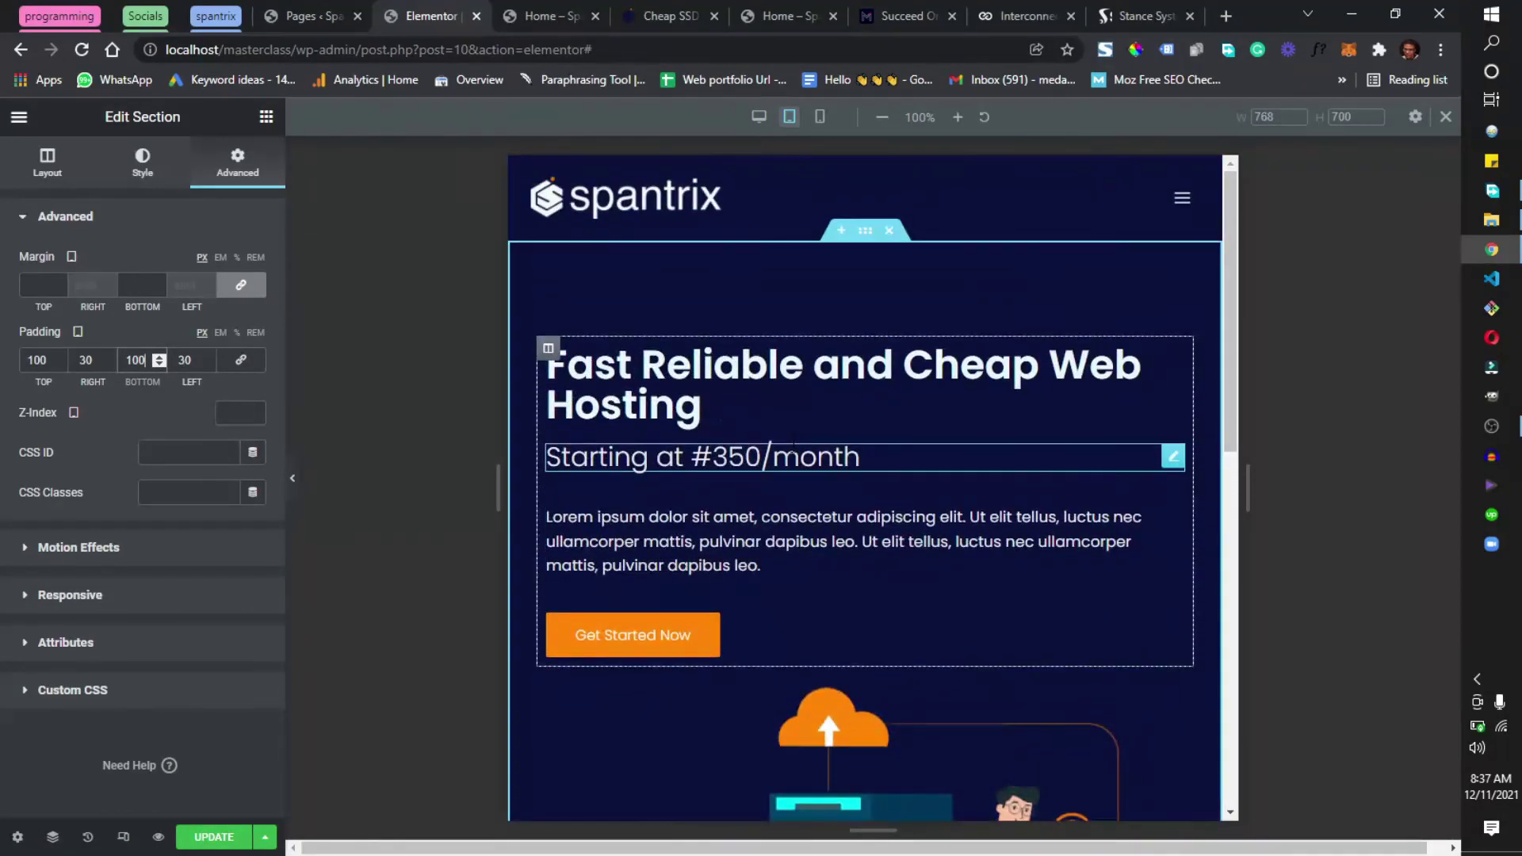
scroll(788, 503, "down", 1)
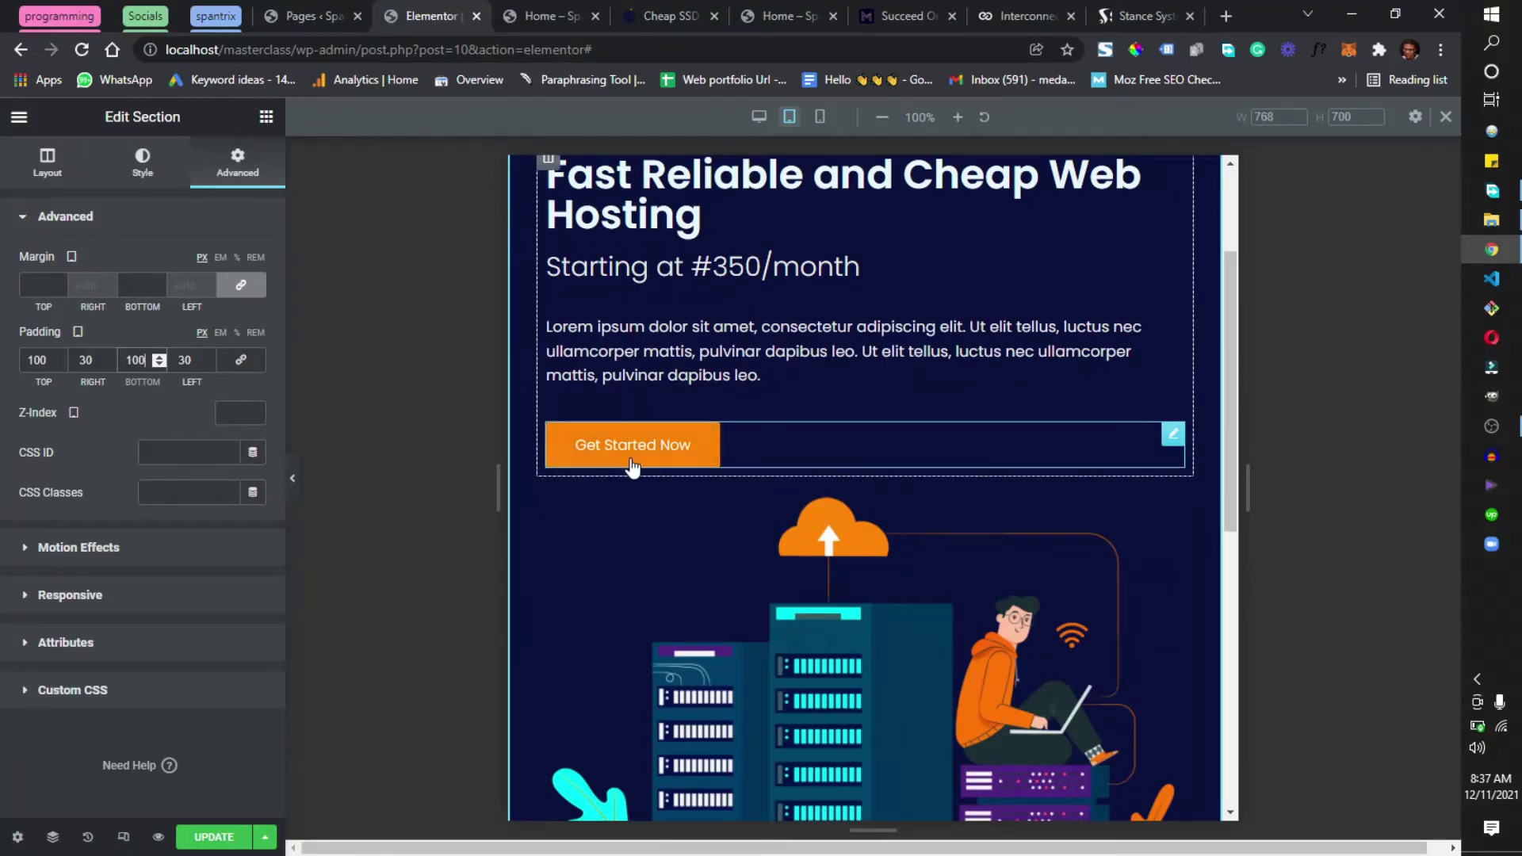
left_click(211, 837)
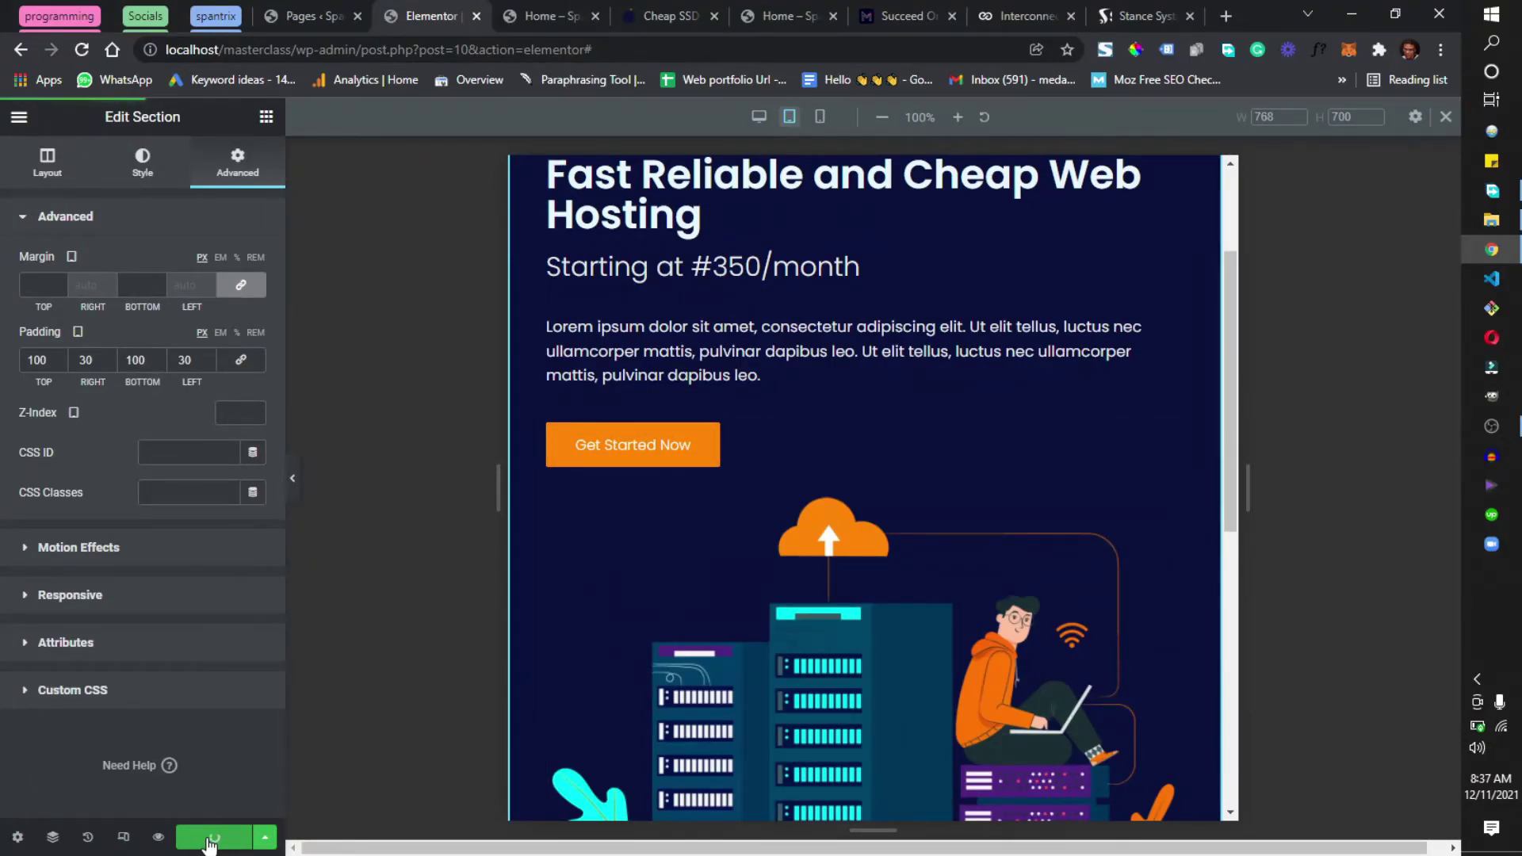
Step: In the mobile view, unlink the hero section's padding and set its top and bottom values to 80 px
left_click(821, 117)
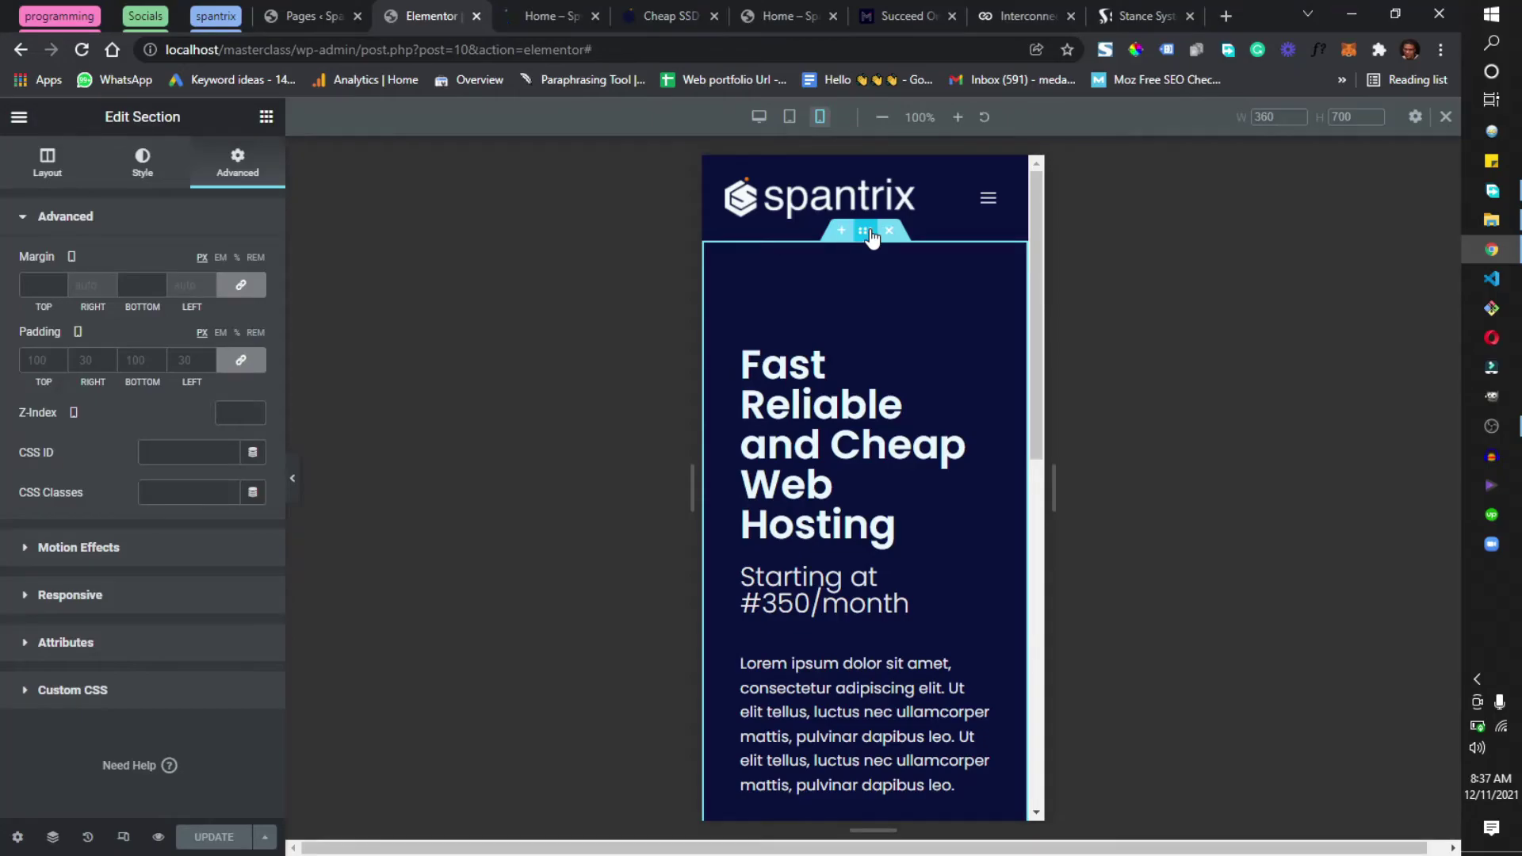
left_click(240, 359)
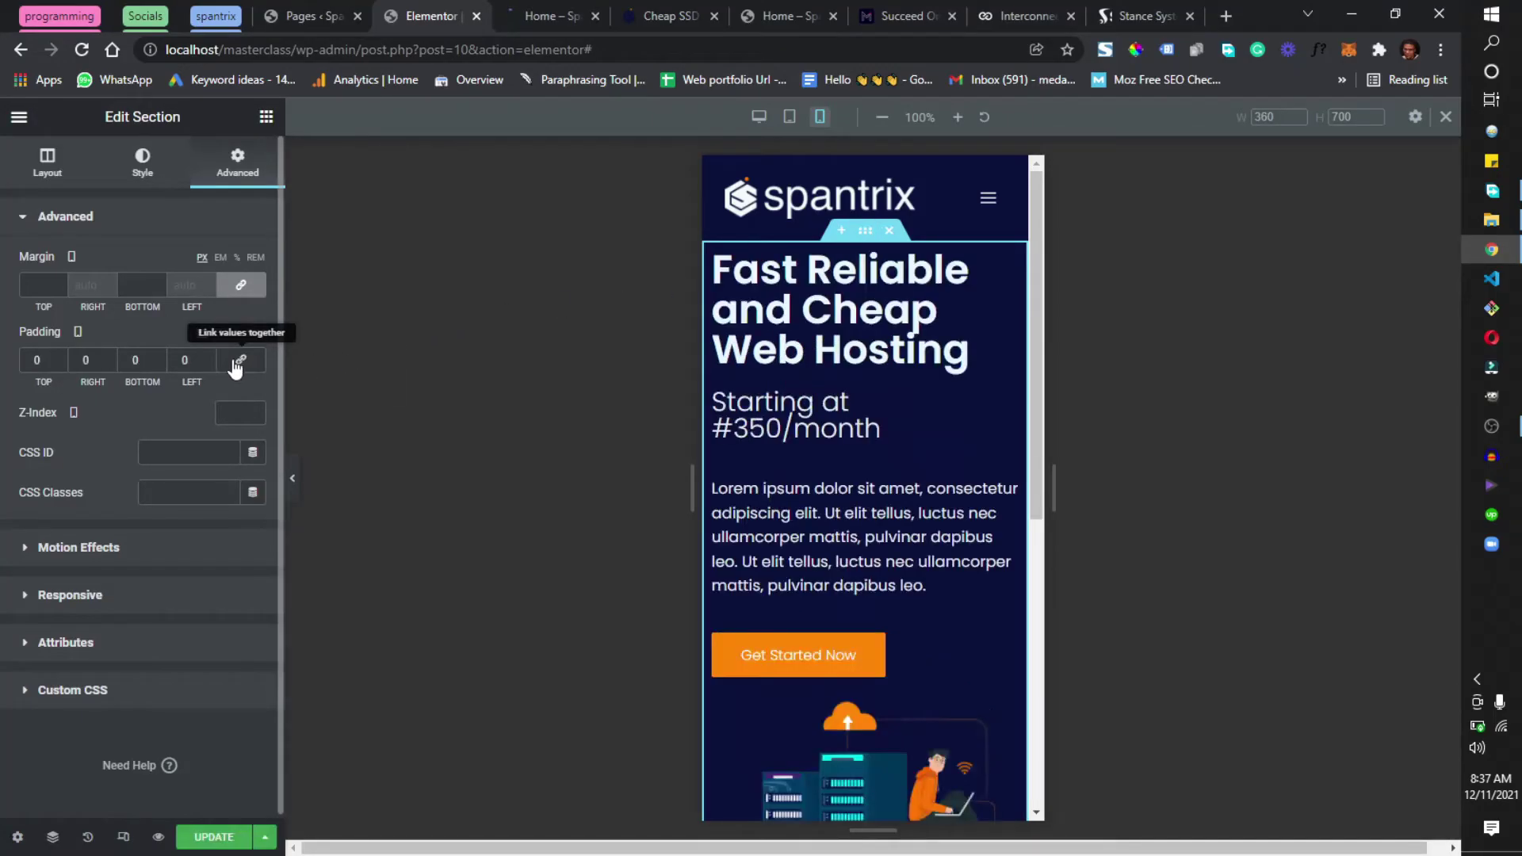
left_click(29, 361)
type("8")
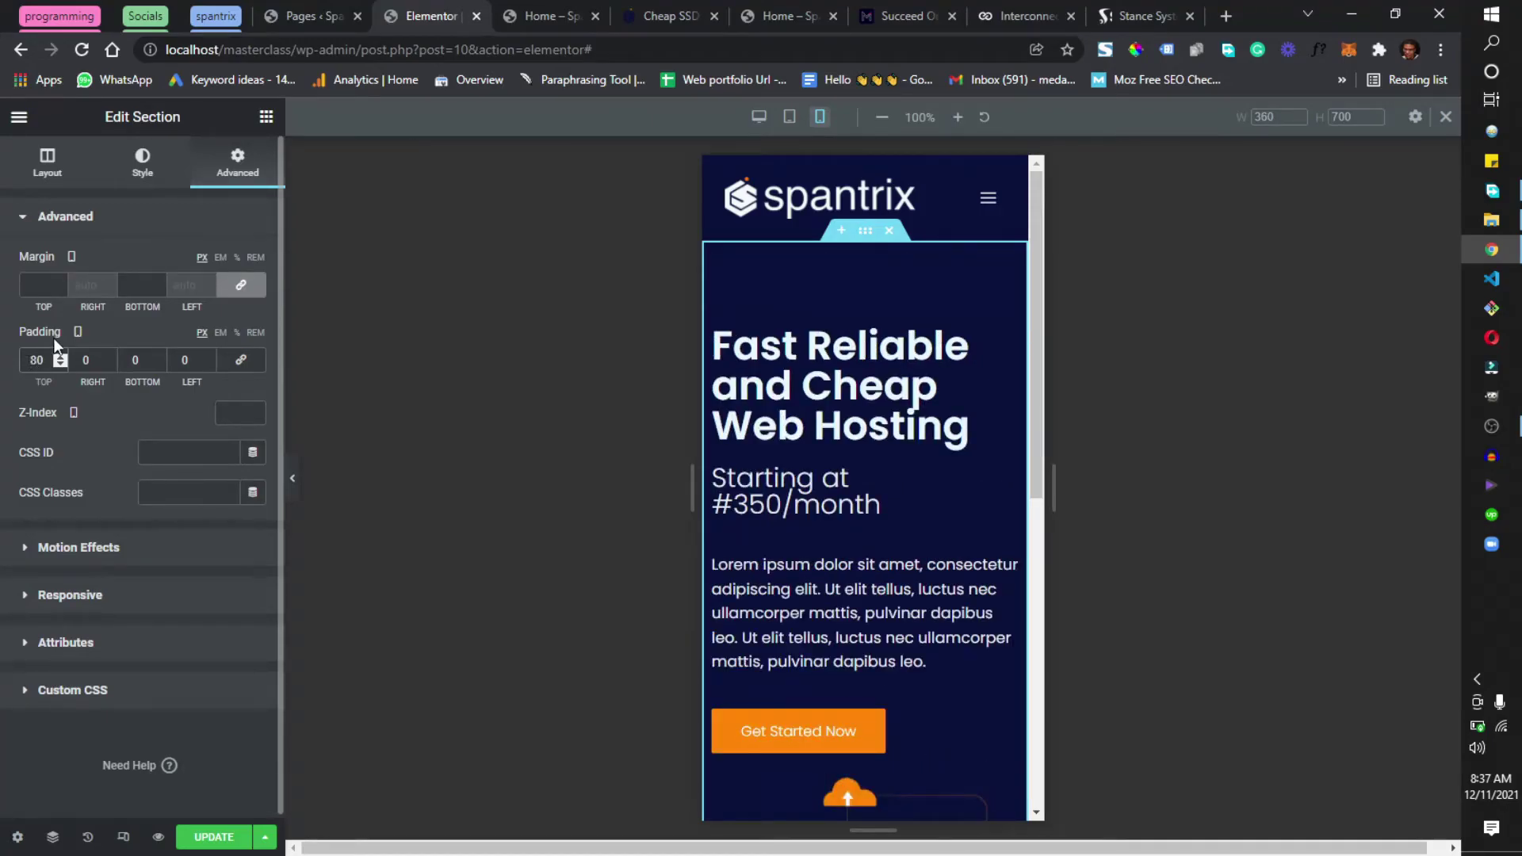
left_click(181, 359)
type("8")
key("BackSpace")
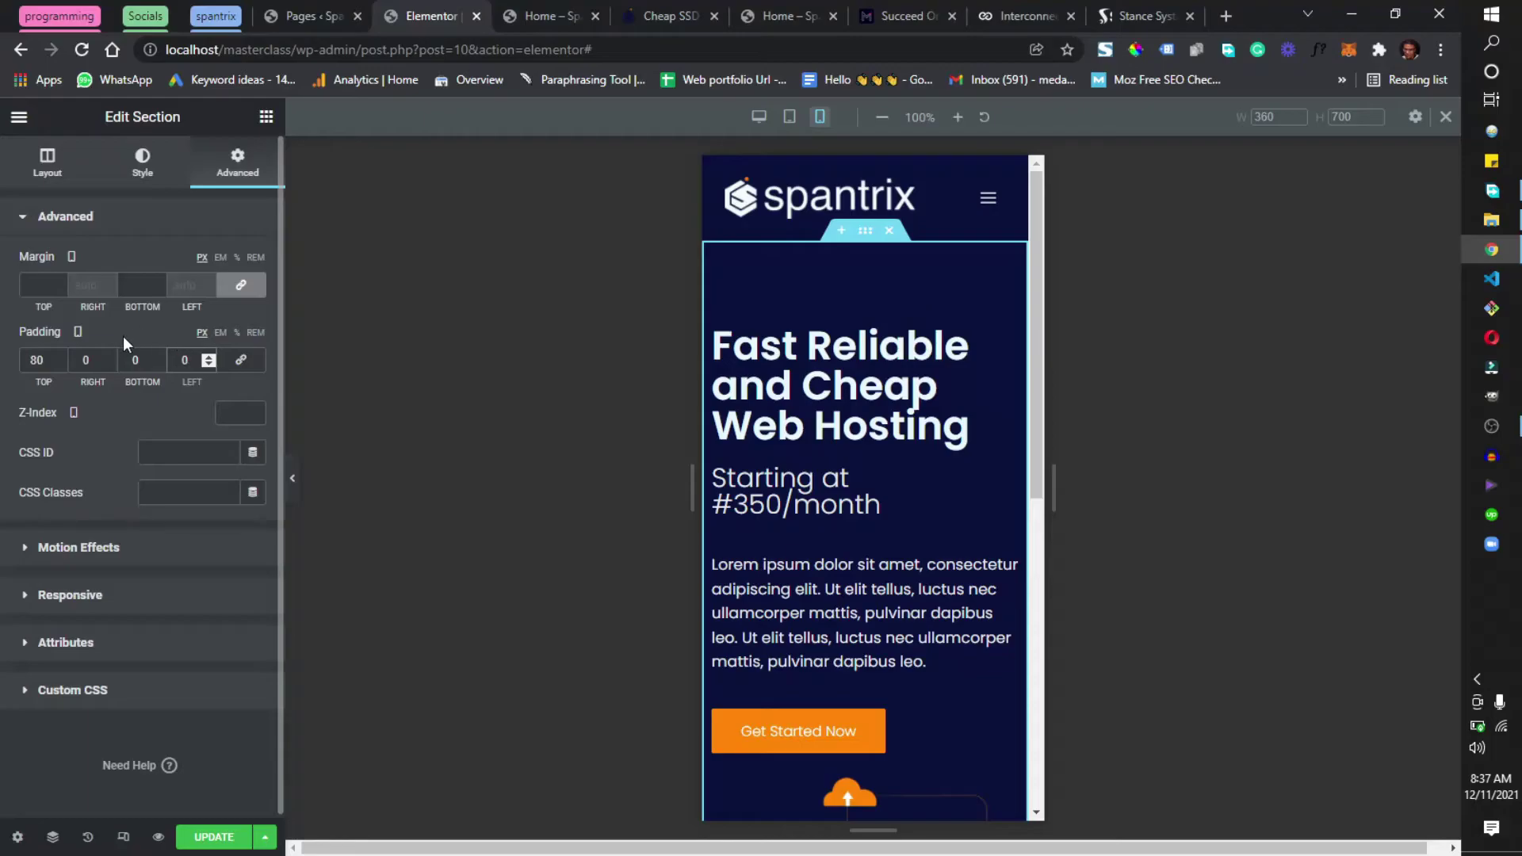
left_click(128, 362)
type("8")
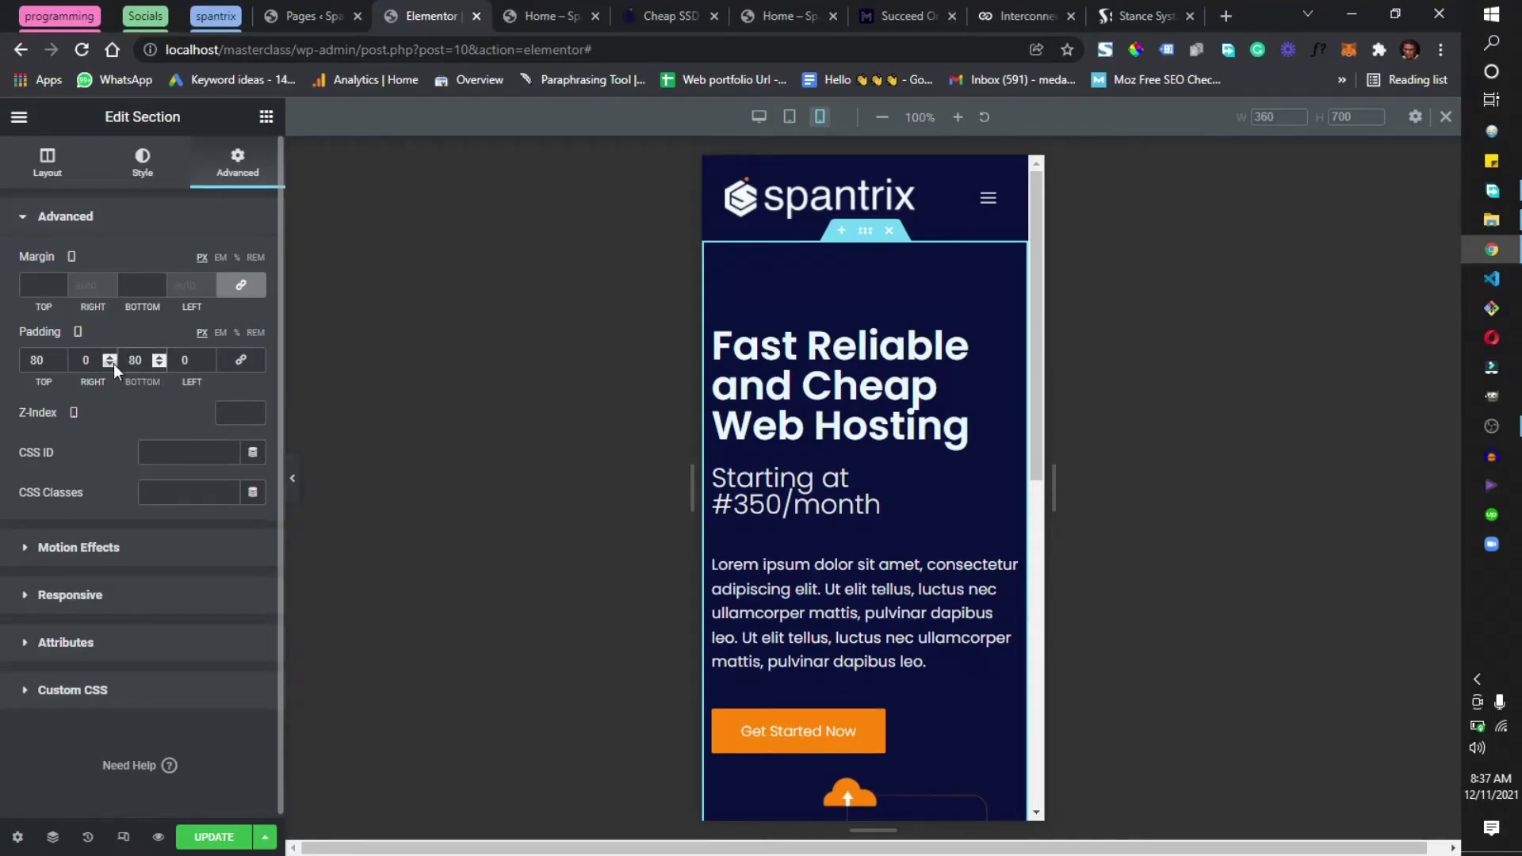
Step: Set the hero section's right and left mobile padding to 10 px
left_click(84, 365)
type("1")
left_click(179, 362)
type("1")
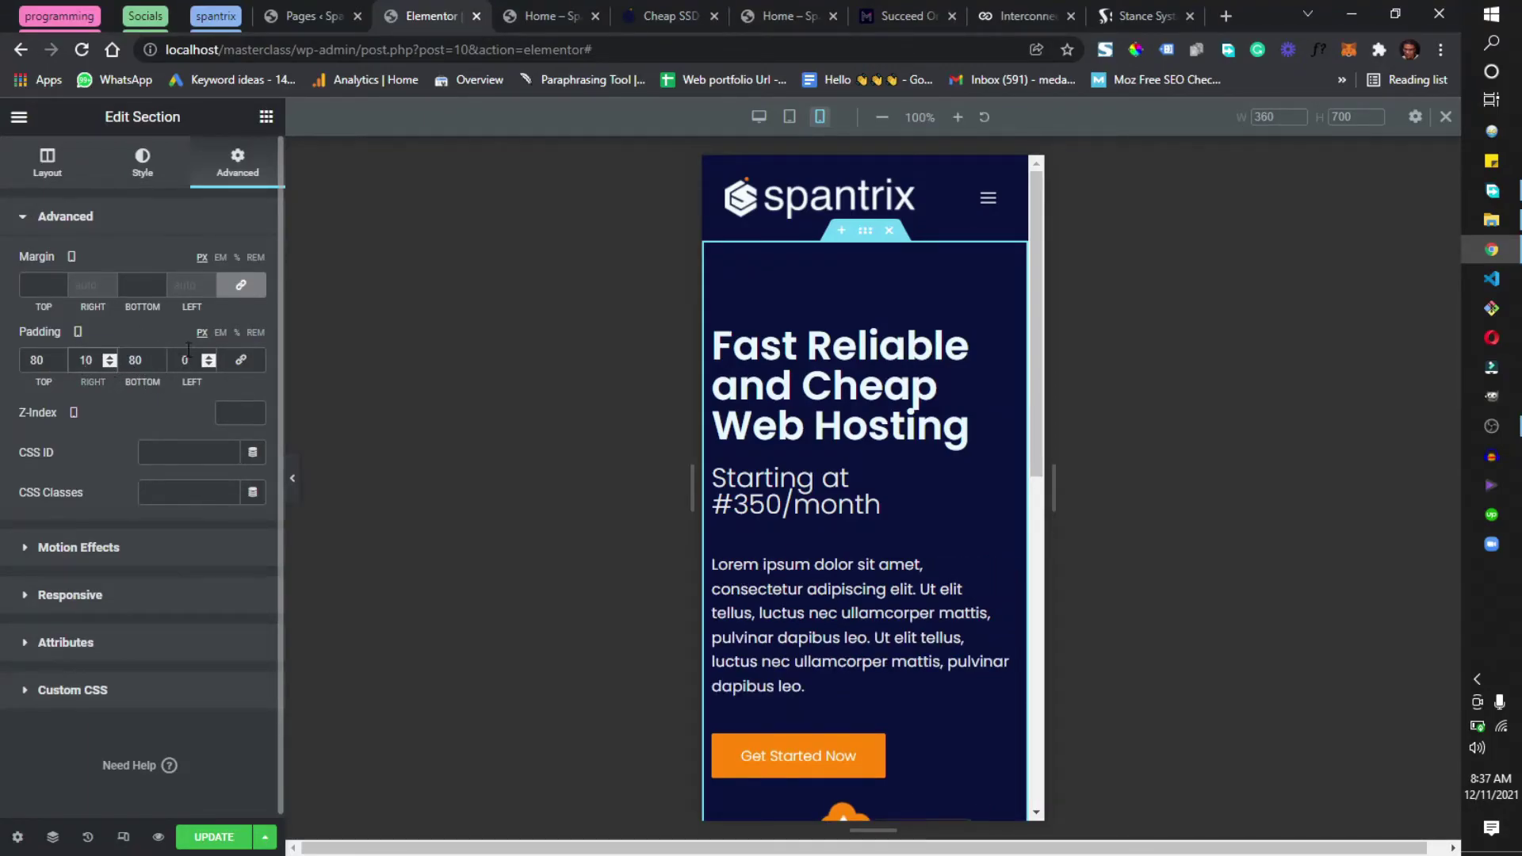
Step: Set the font size of the heading "Fast Reliable and Cheap Web Hosting" to 30 px for mobile
left_click(848, 386)
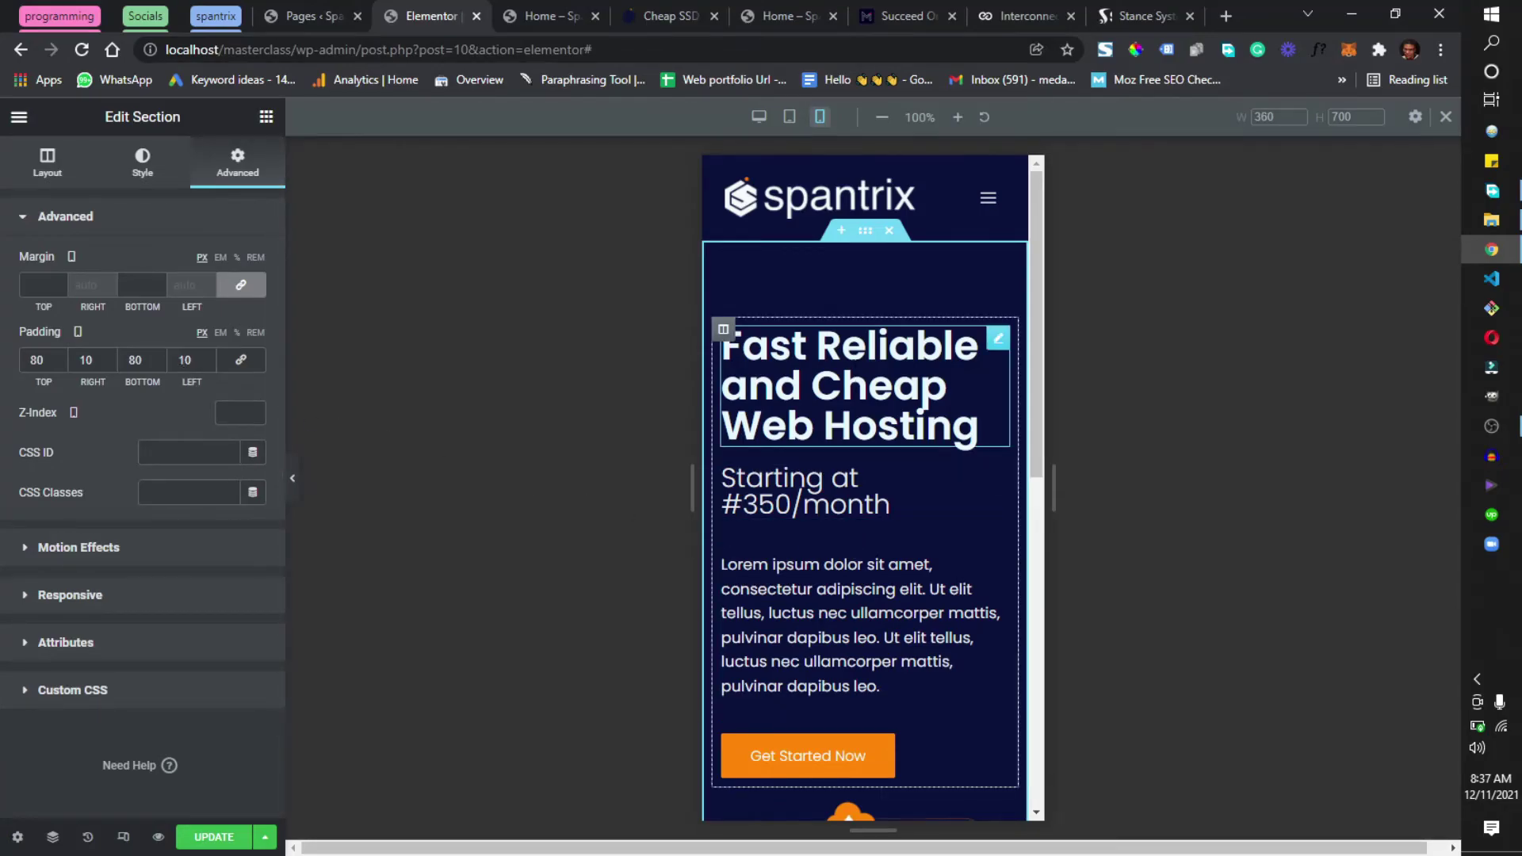
left_click(254, 302)
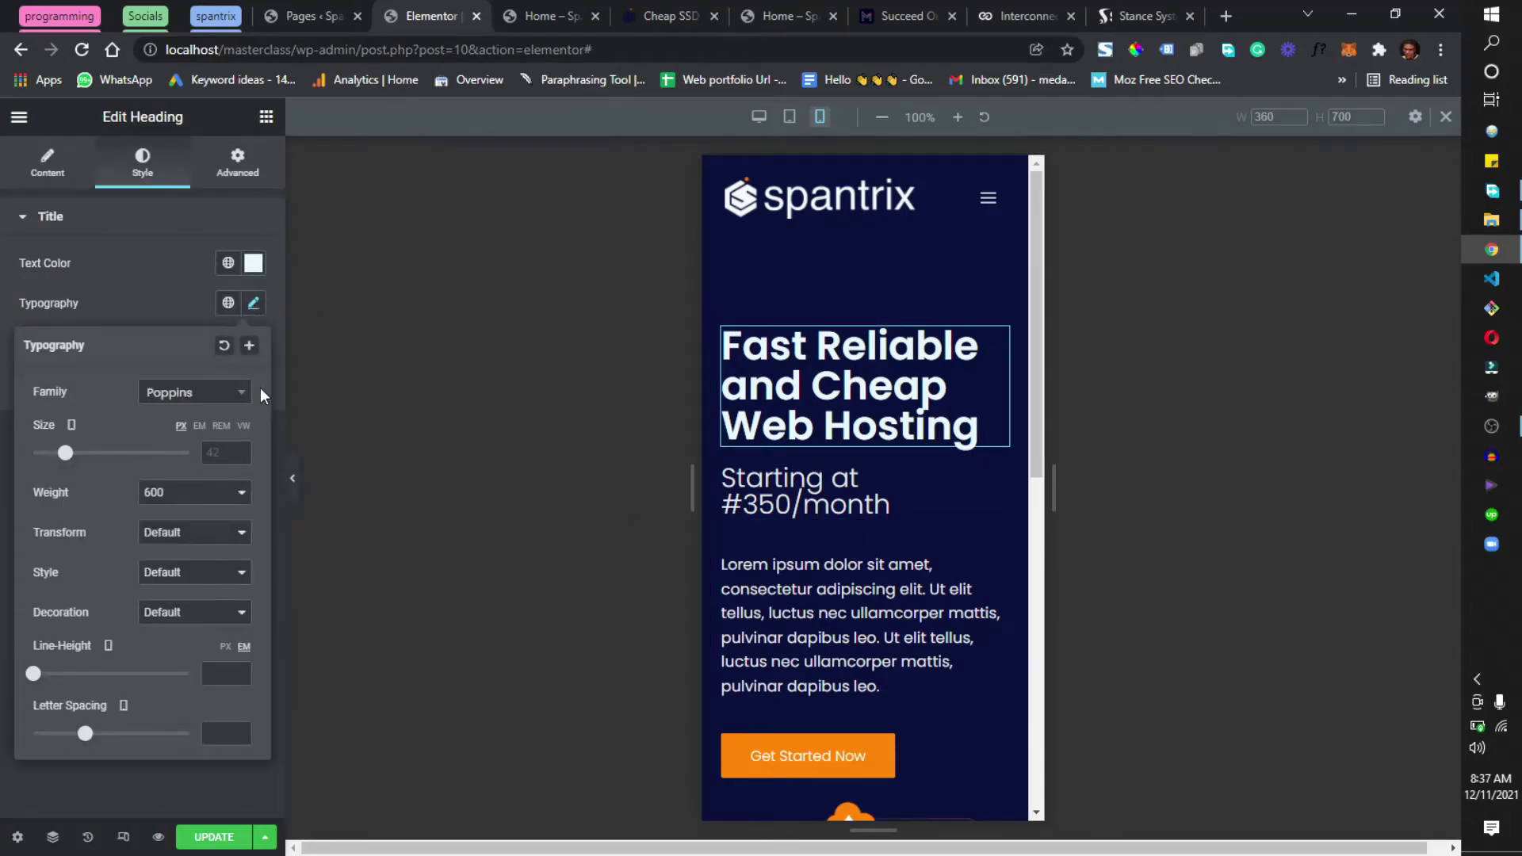
left_click(221, 452)
type("30")
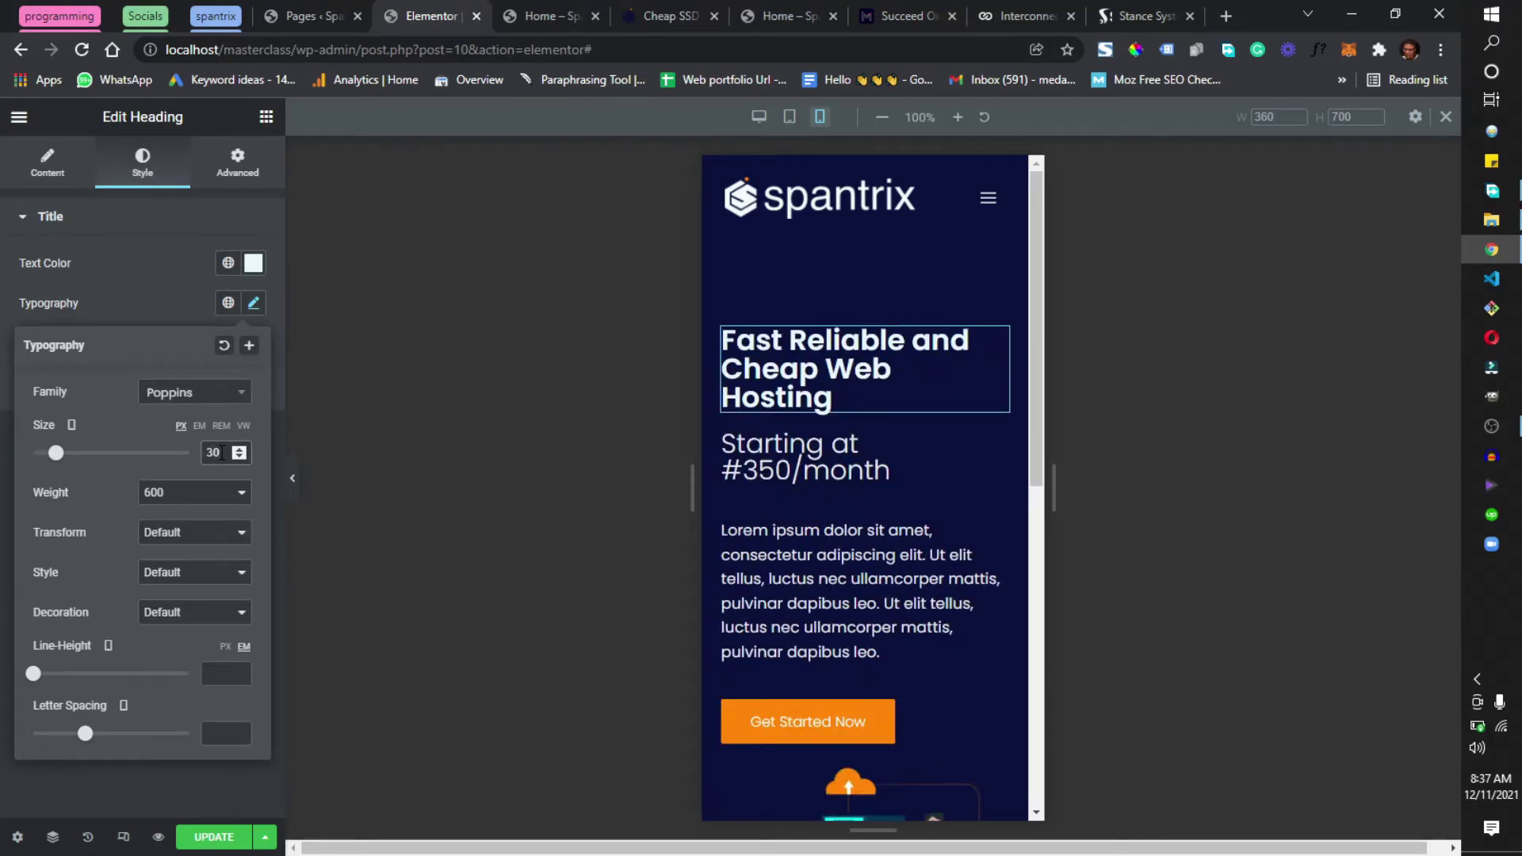
Step: Try a 25 px mobile font size on the main heading and set it back to 30 px
key("BackSpace")
key("BackSpace")
type("25")
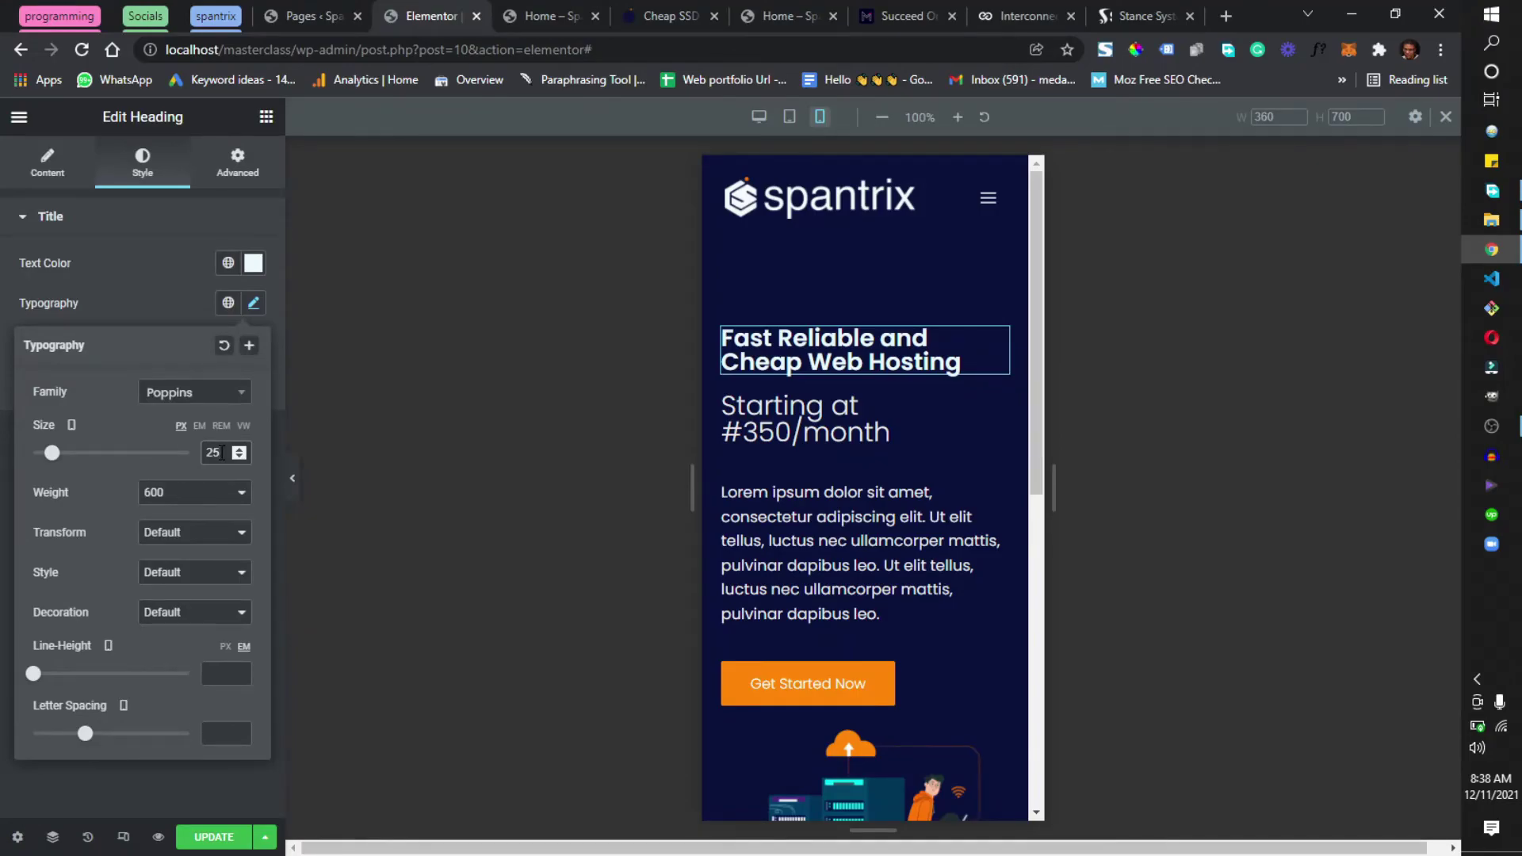
key("BackSpace")
key("BackSpace")
type("30")
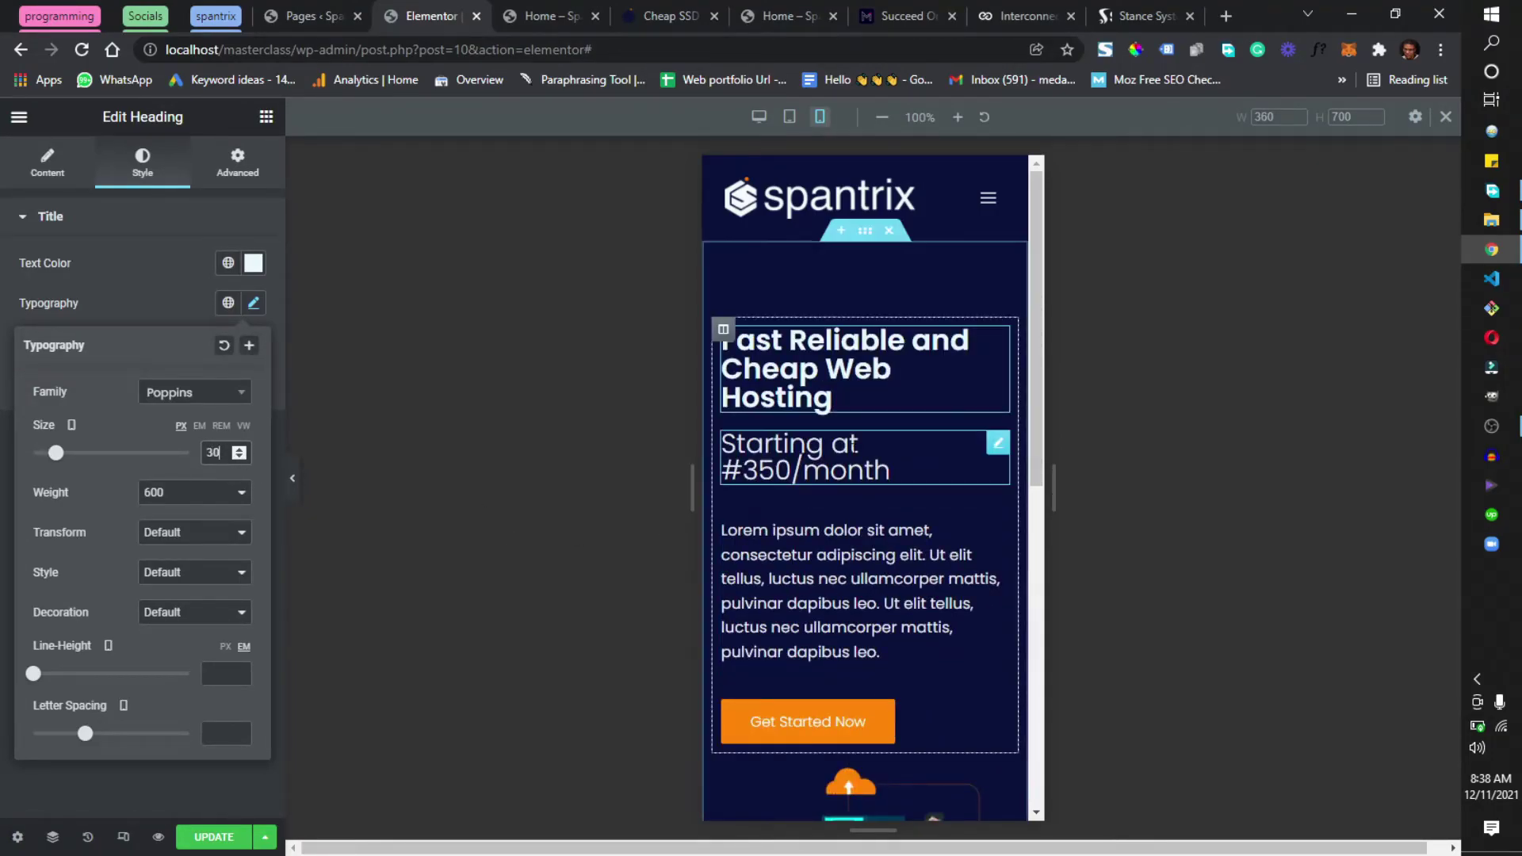
Step: Set the mobile font size of the "Starting at #350/month" heading to 20 px
left_click(880, 469)
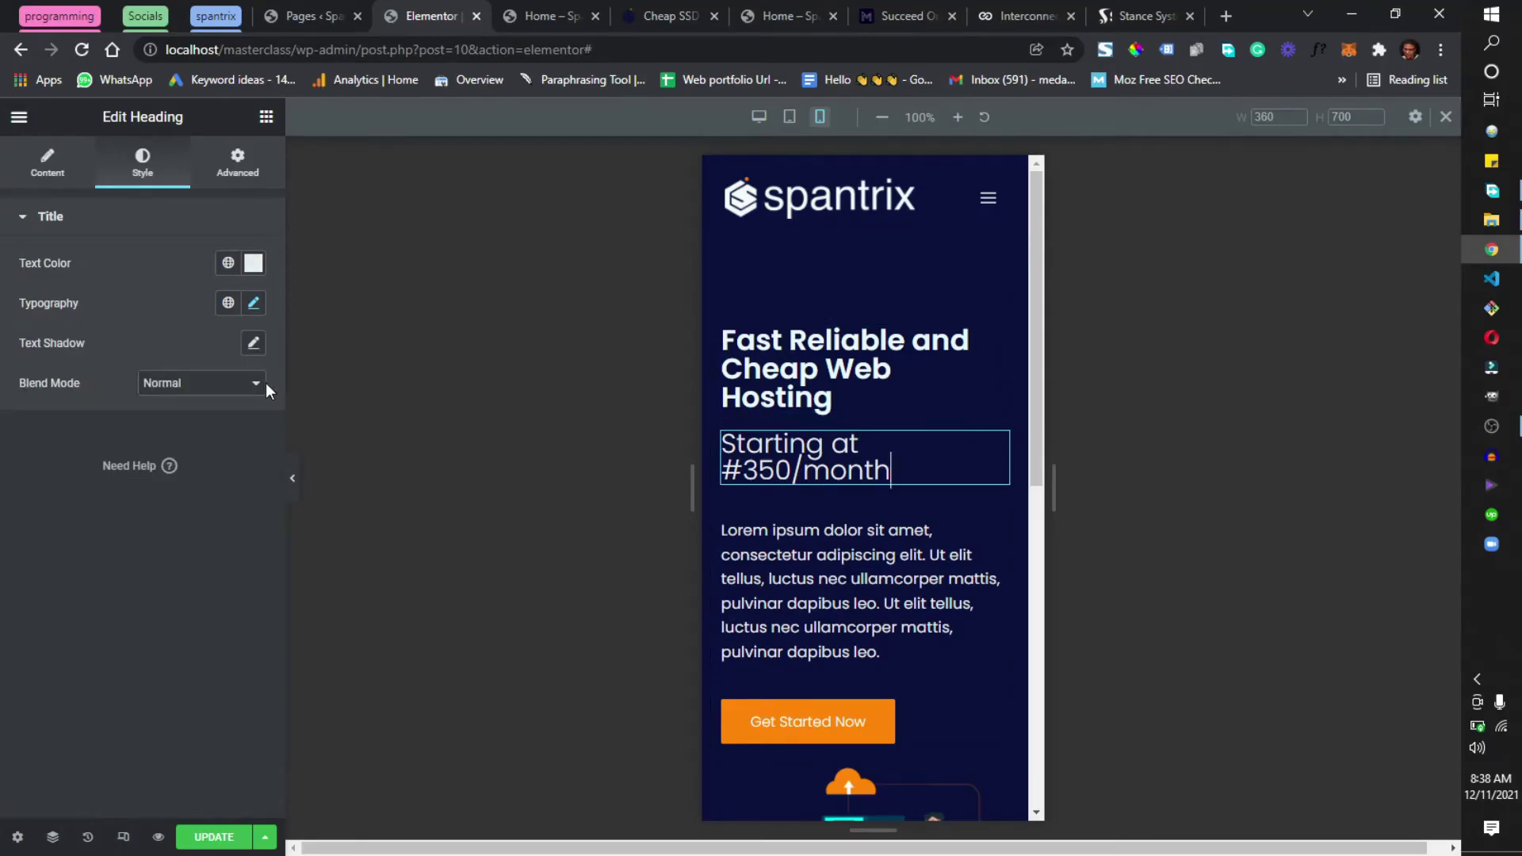
left_click(254, 302)
type("18")
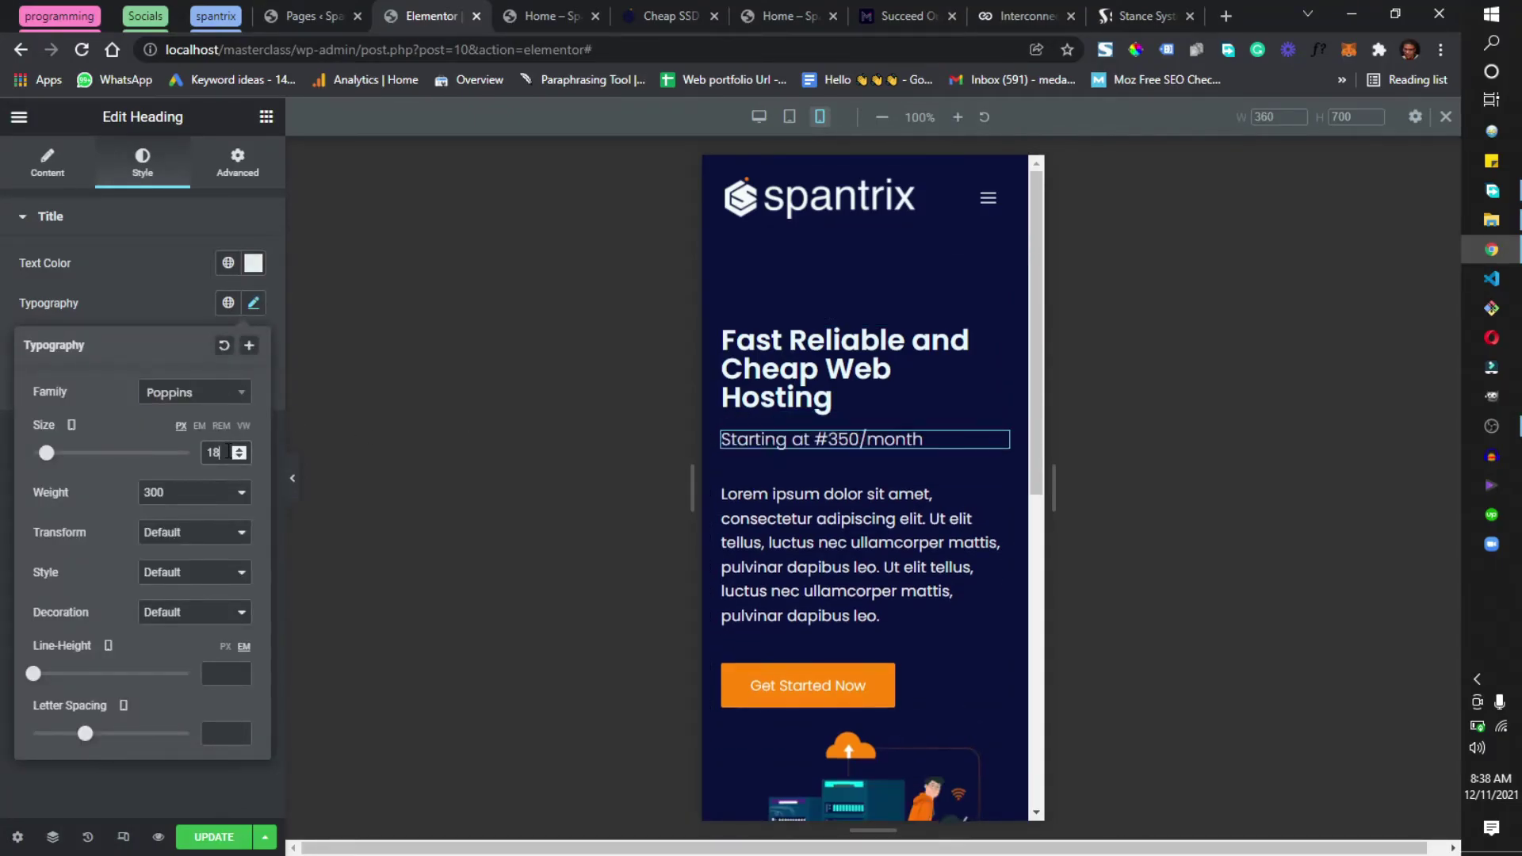
key("BackSpace")
key("BackSpace")
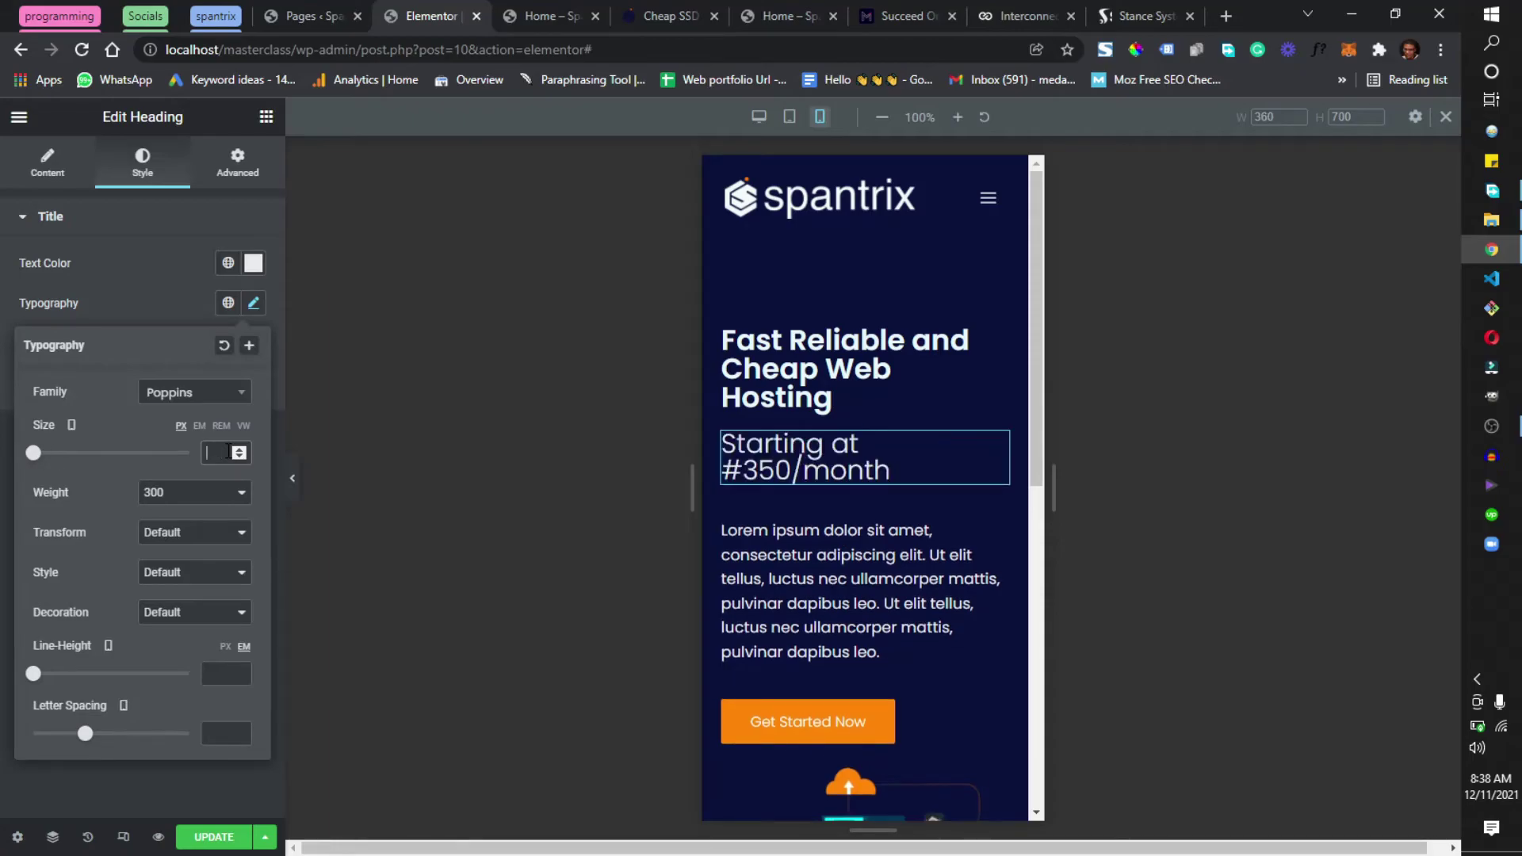
type("20")
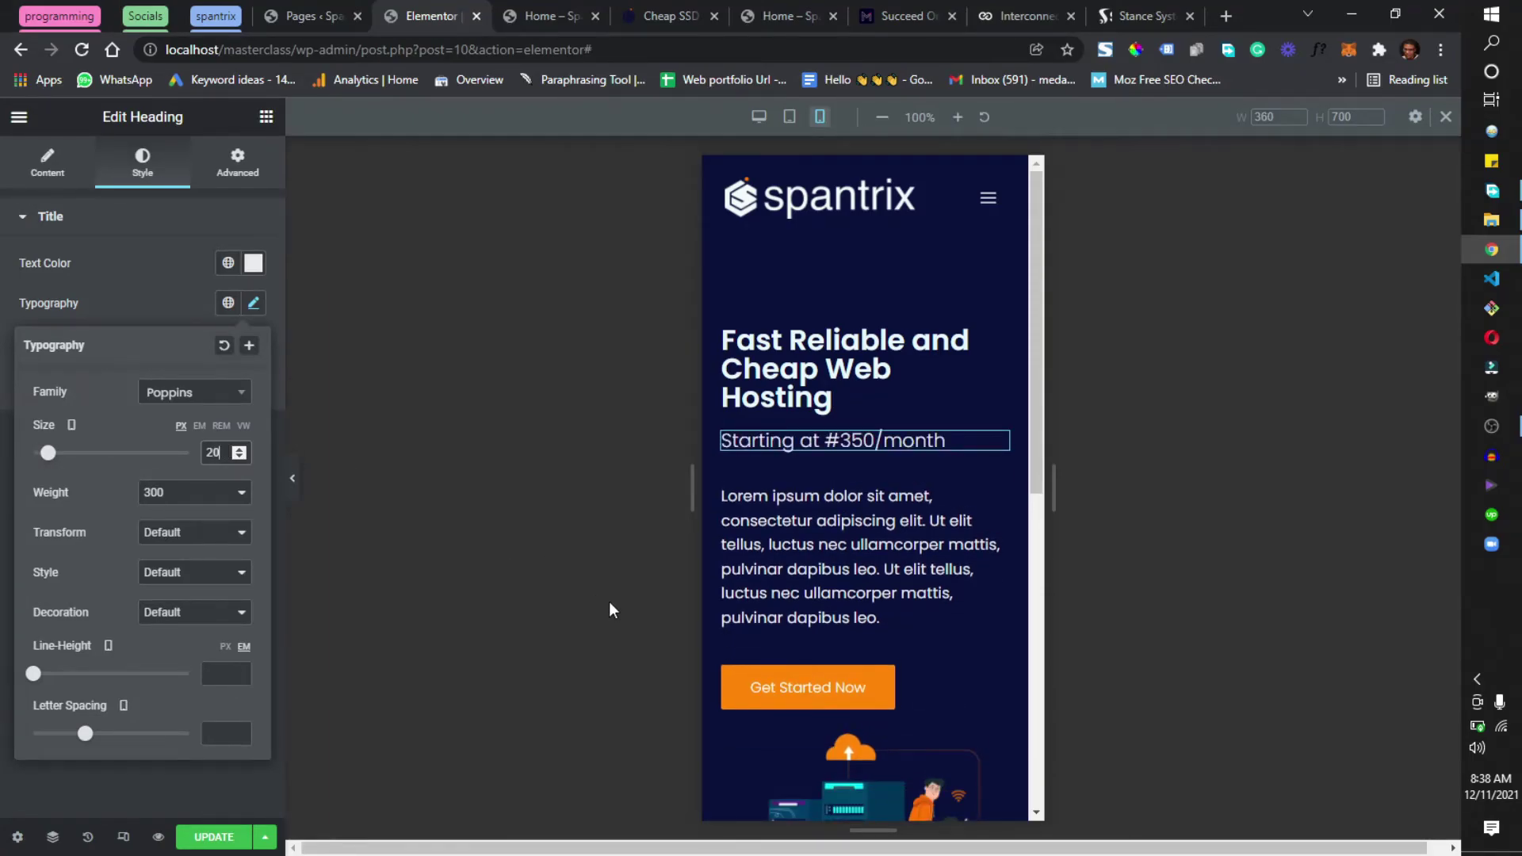
Step: Unlink the mobile margin of the server illustration's column, set its top value to 50 px, and update the page
scroll(840, 673, "down", 3)
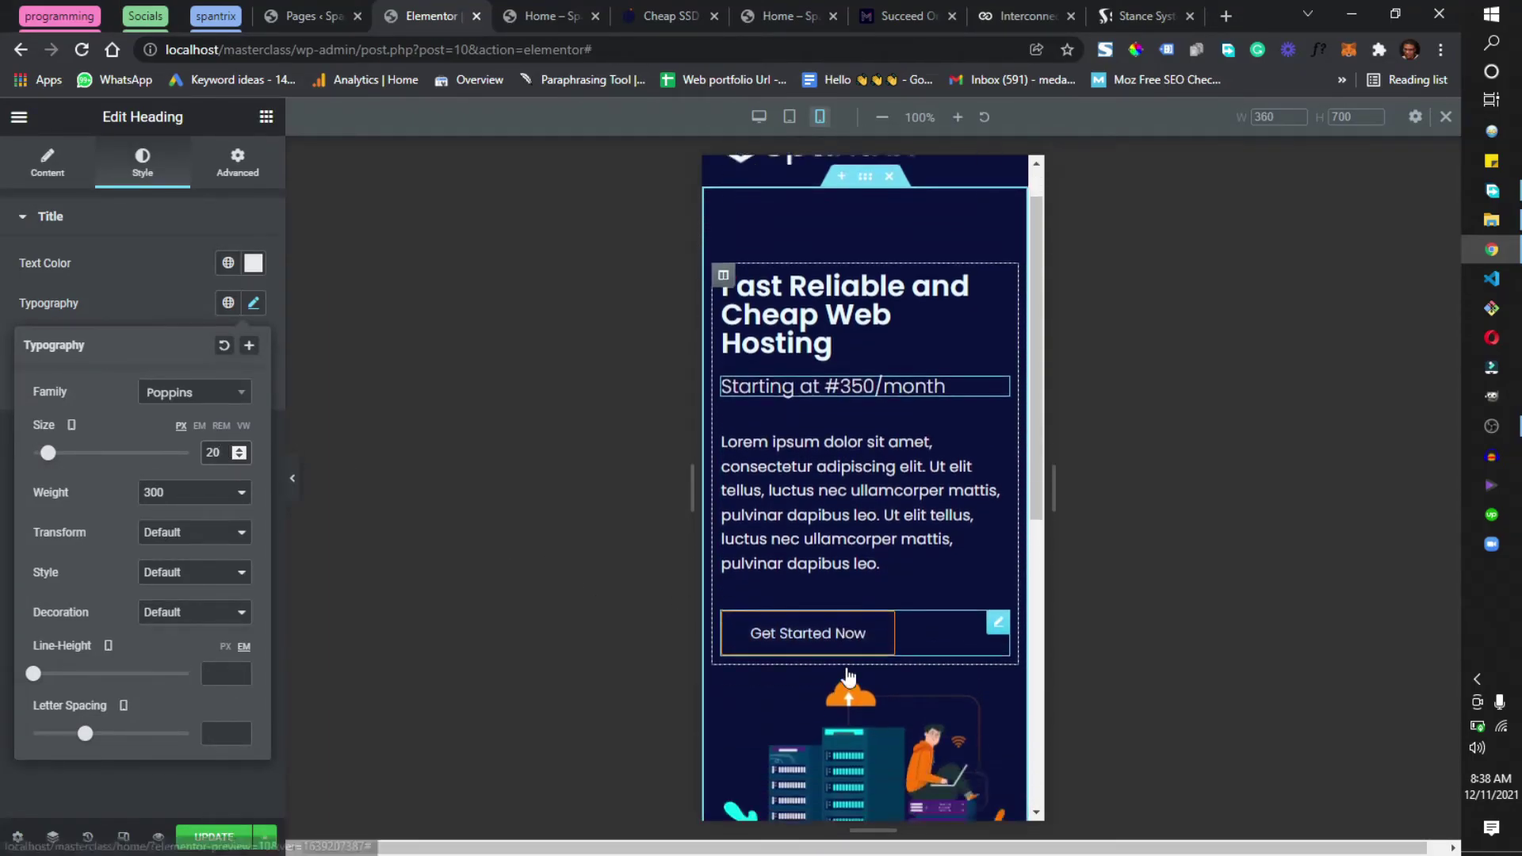
scroll(853, 739, "down", 3)
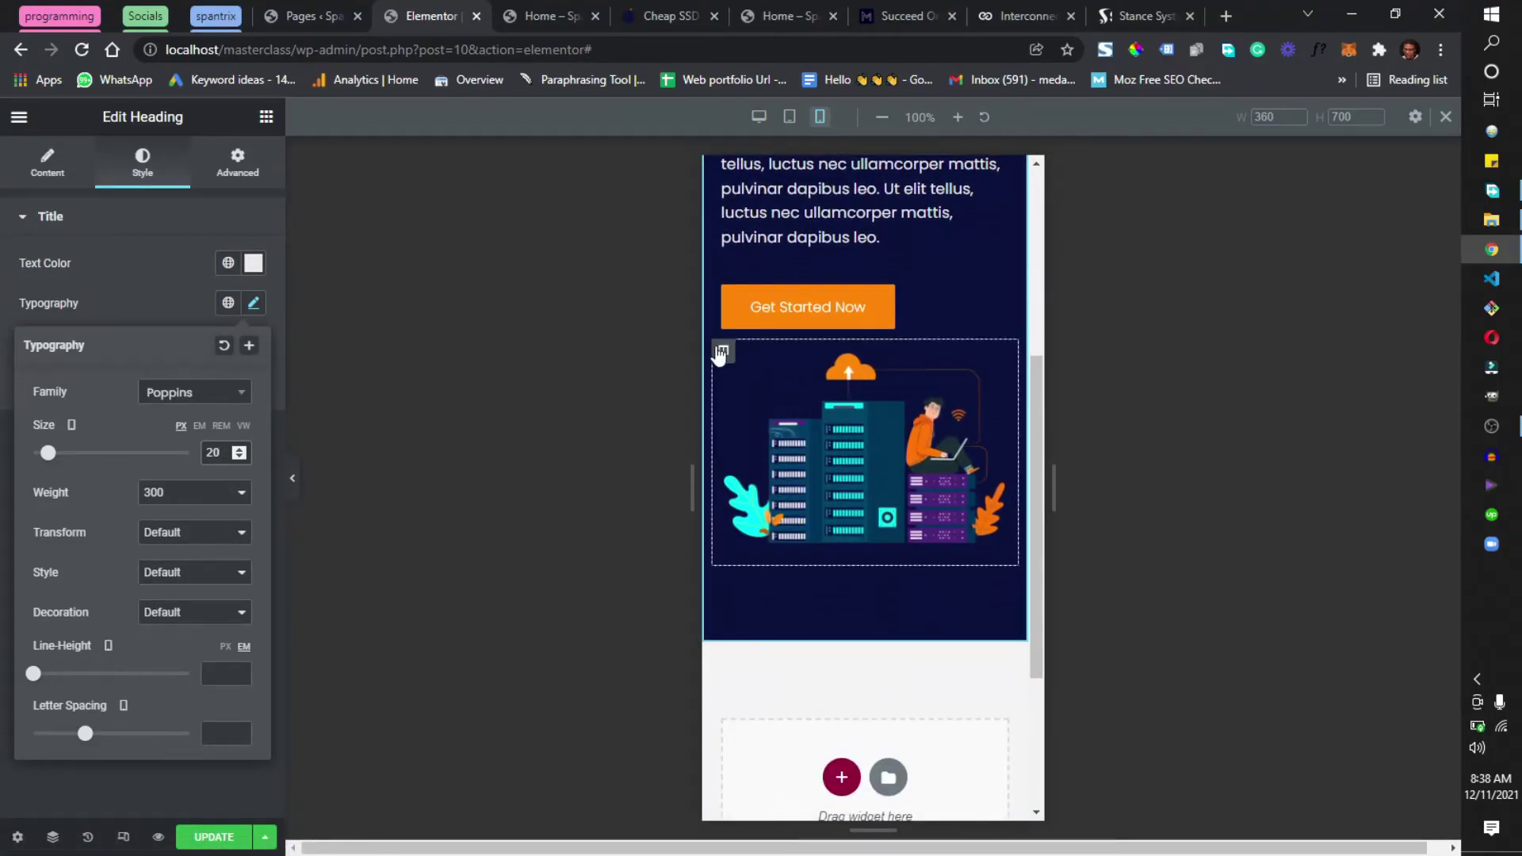
left_click(722, 351)
left_click(237, 162)
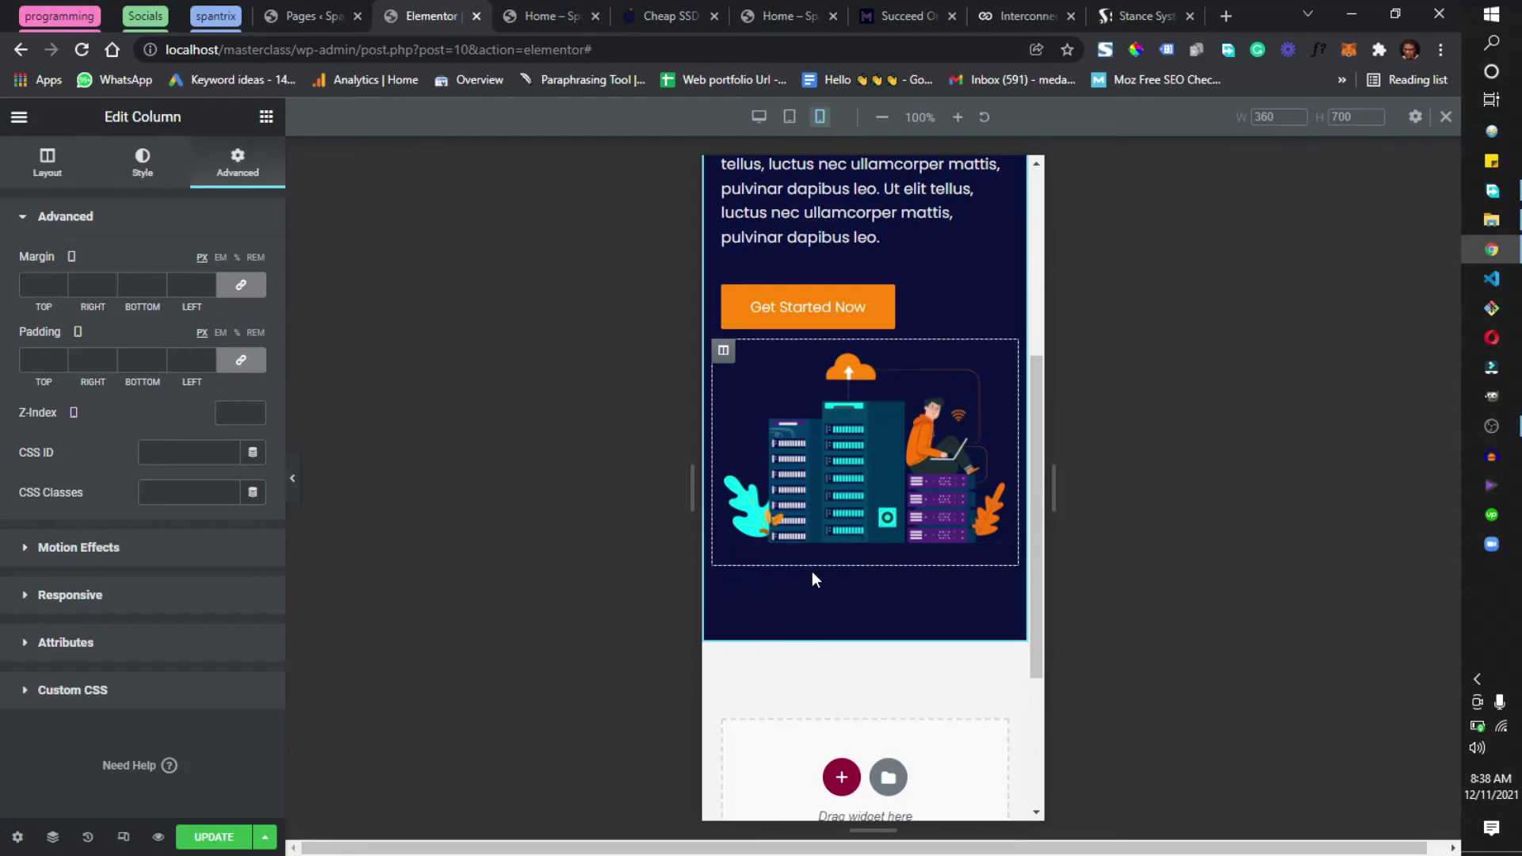
left_click(240, 284)
type("30")
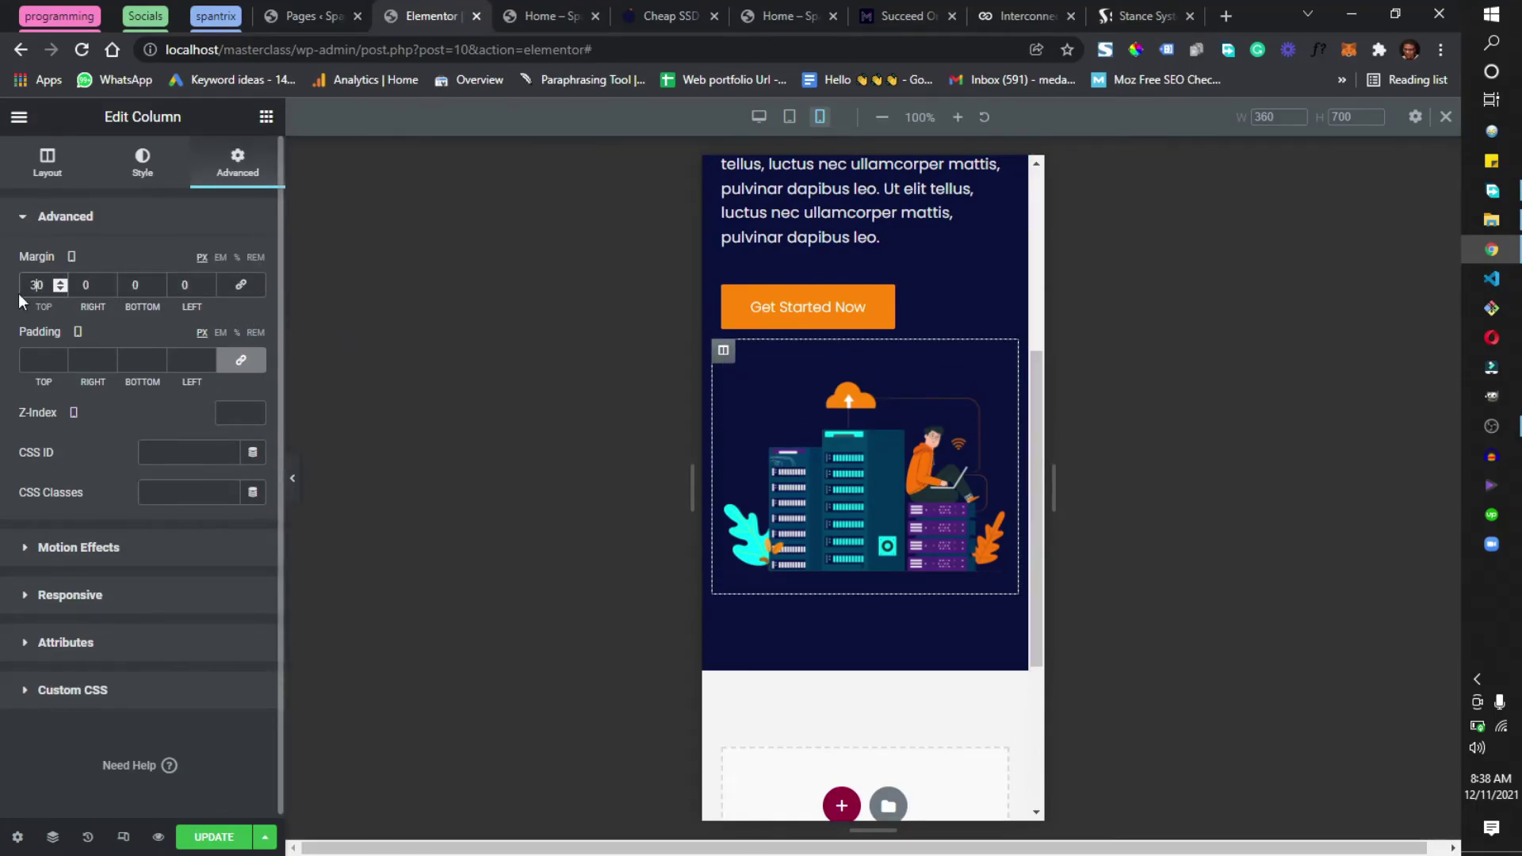
key("BackSpace")
type("5")
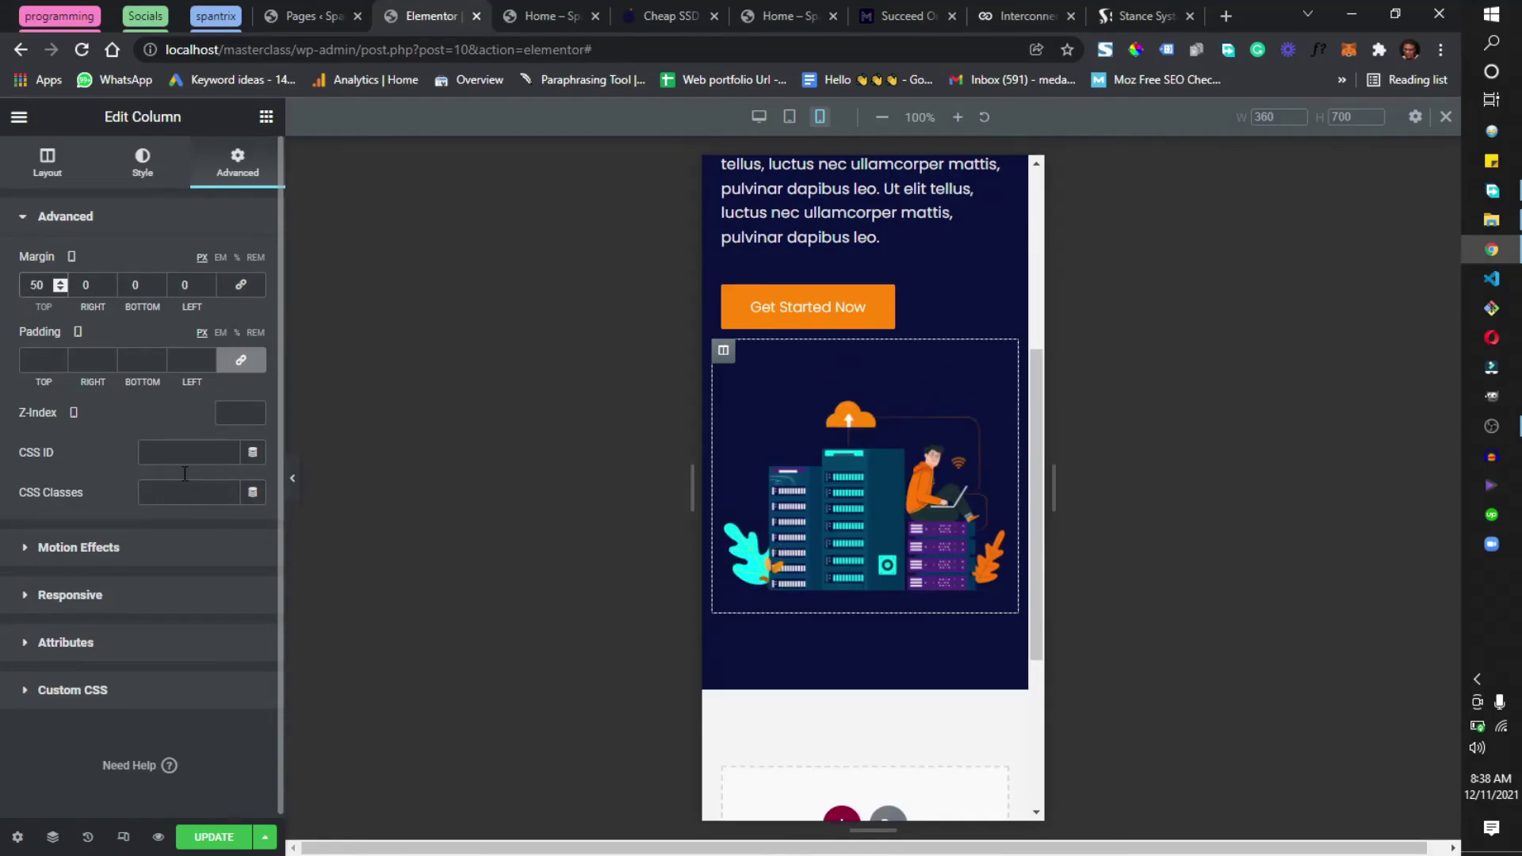
scroll(906, 626, "up", 5)
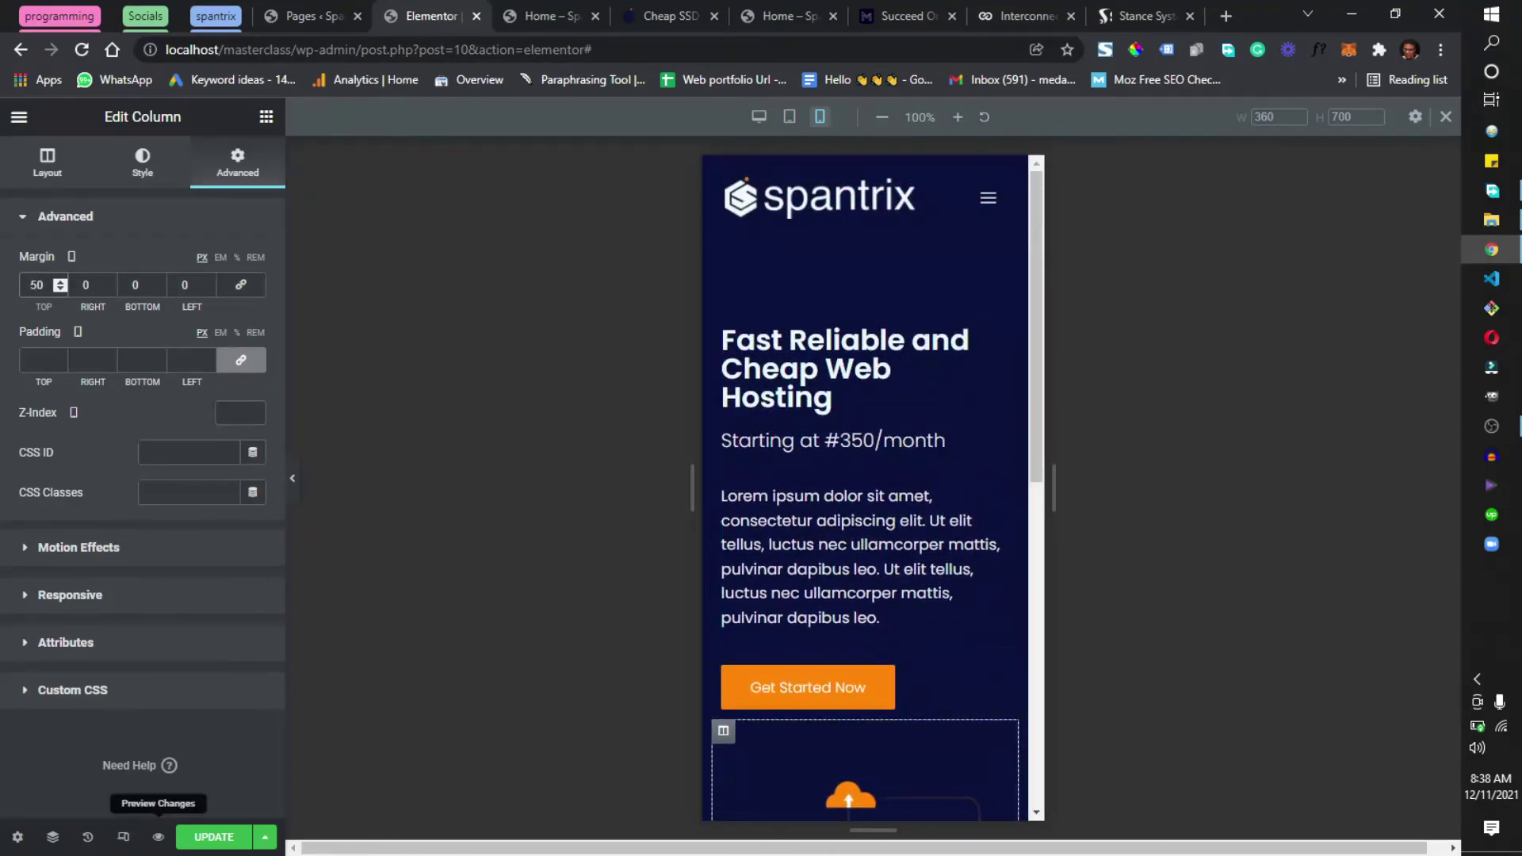
left_click(223, 836)
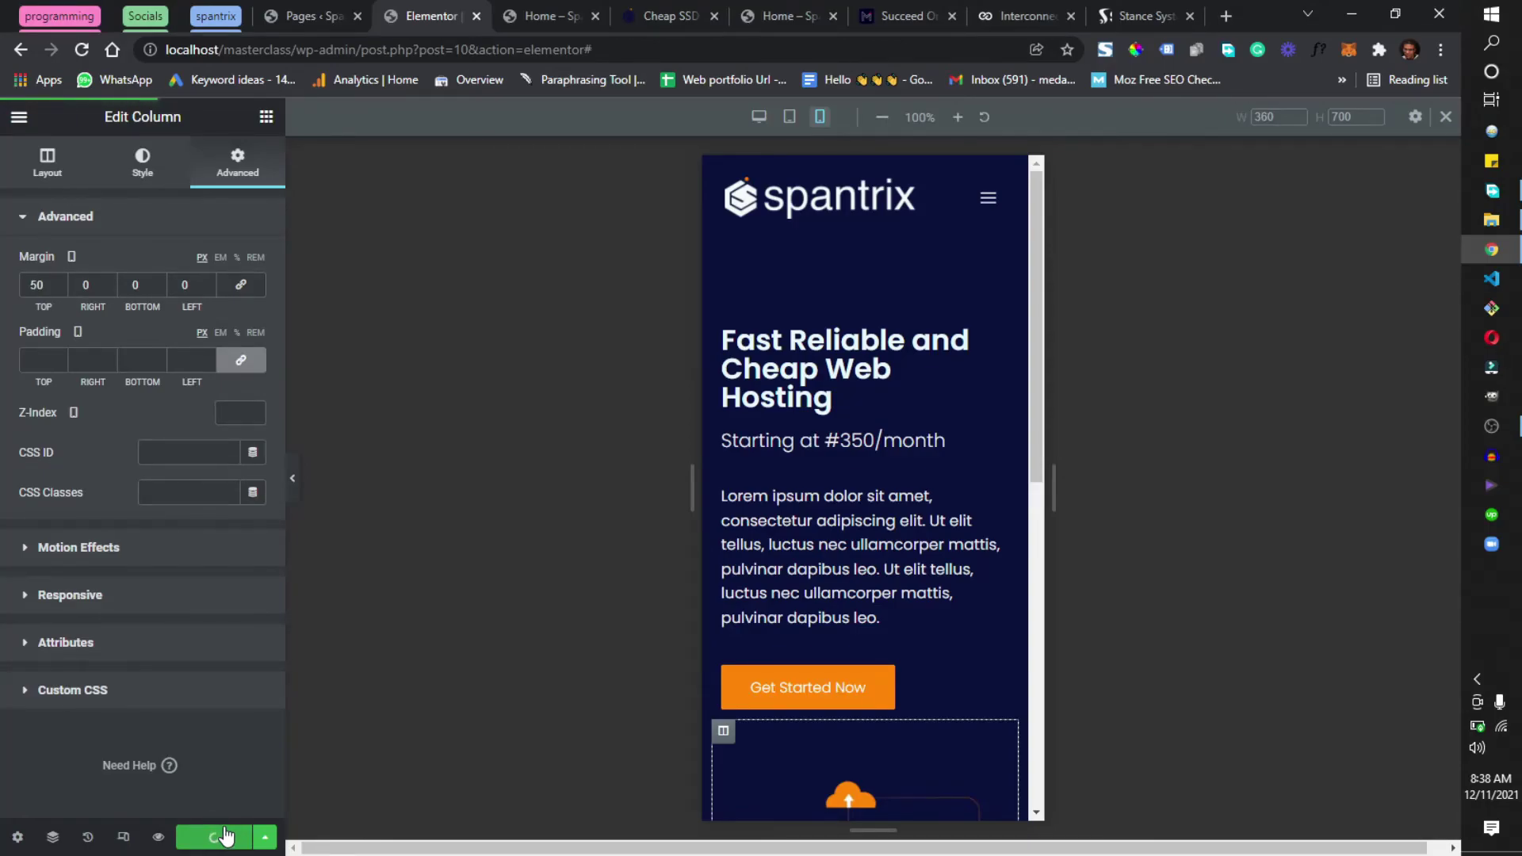
Step: Reload the live home page in the browser's device emulation and check it at Pixel 2 and iPad sizes
left_click(646, 16)
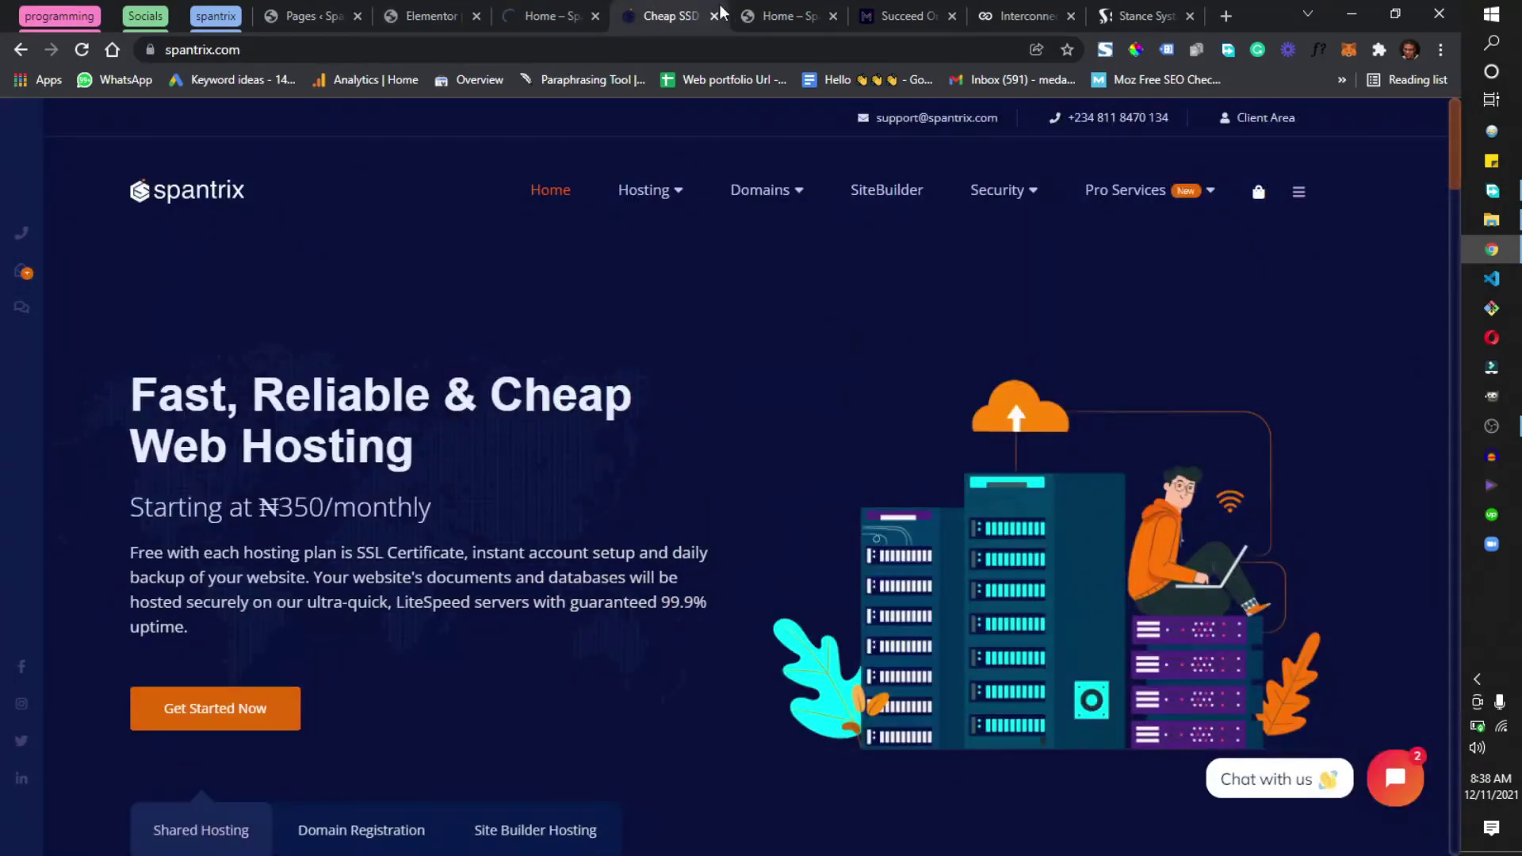
left_click(745, 14)
left_click(80, 50)
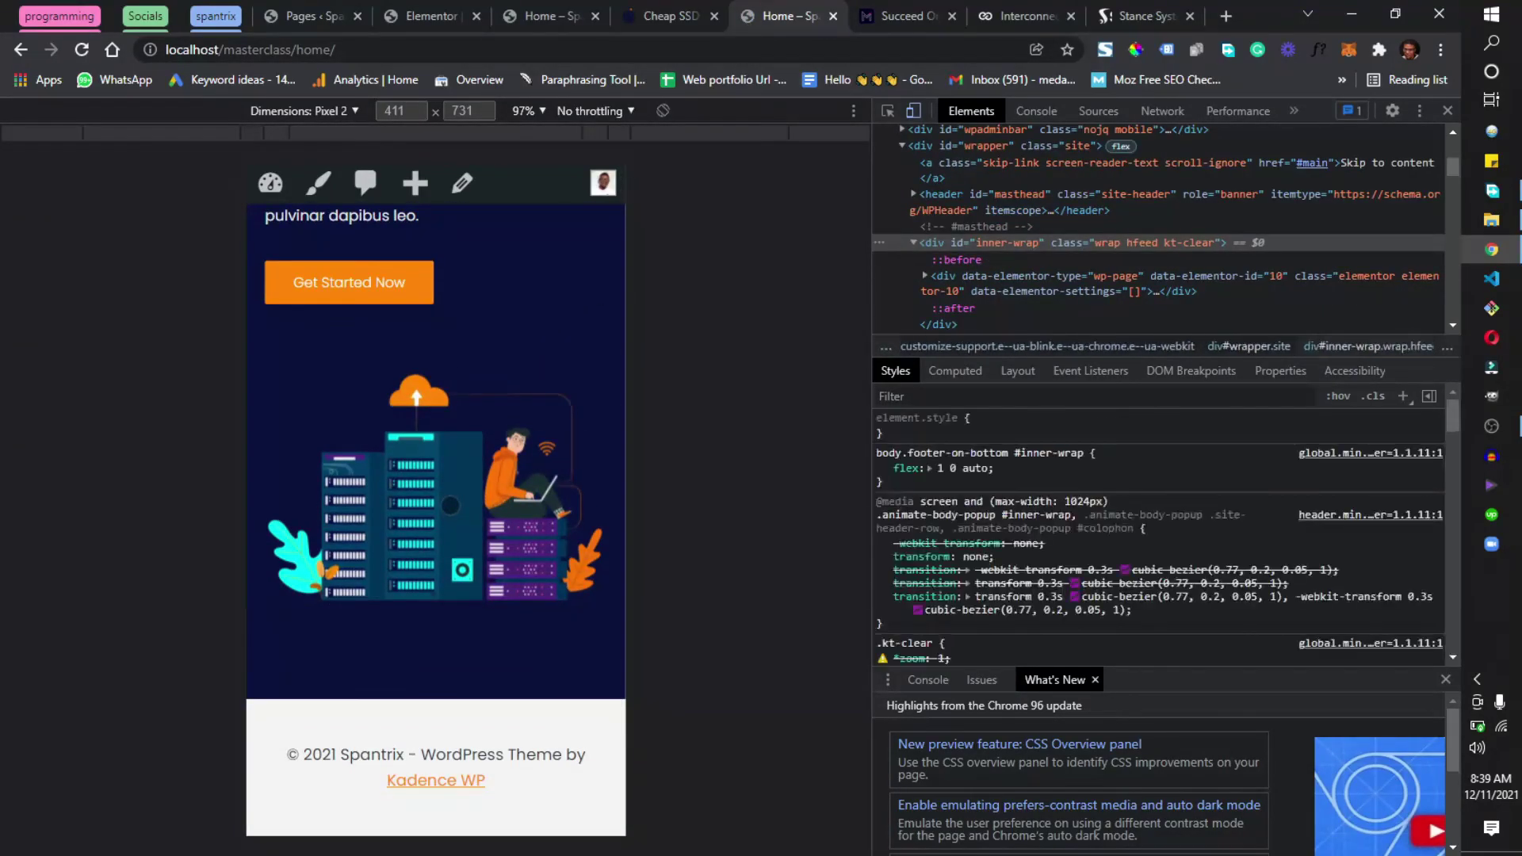
left_click(580, 247)
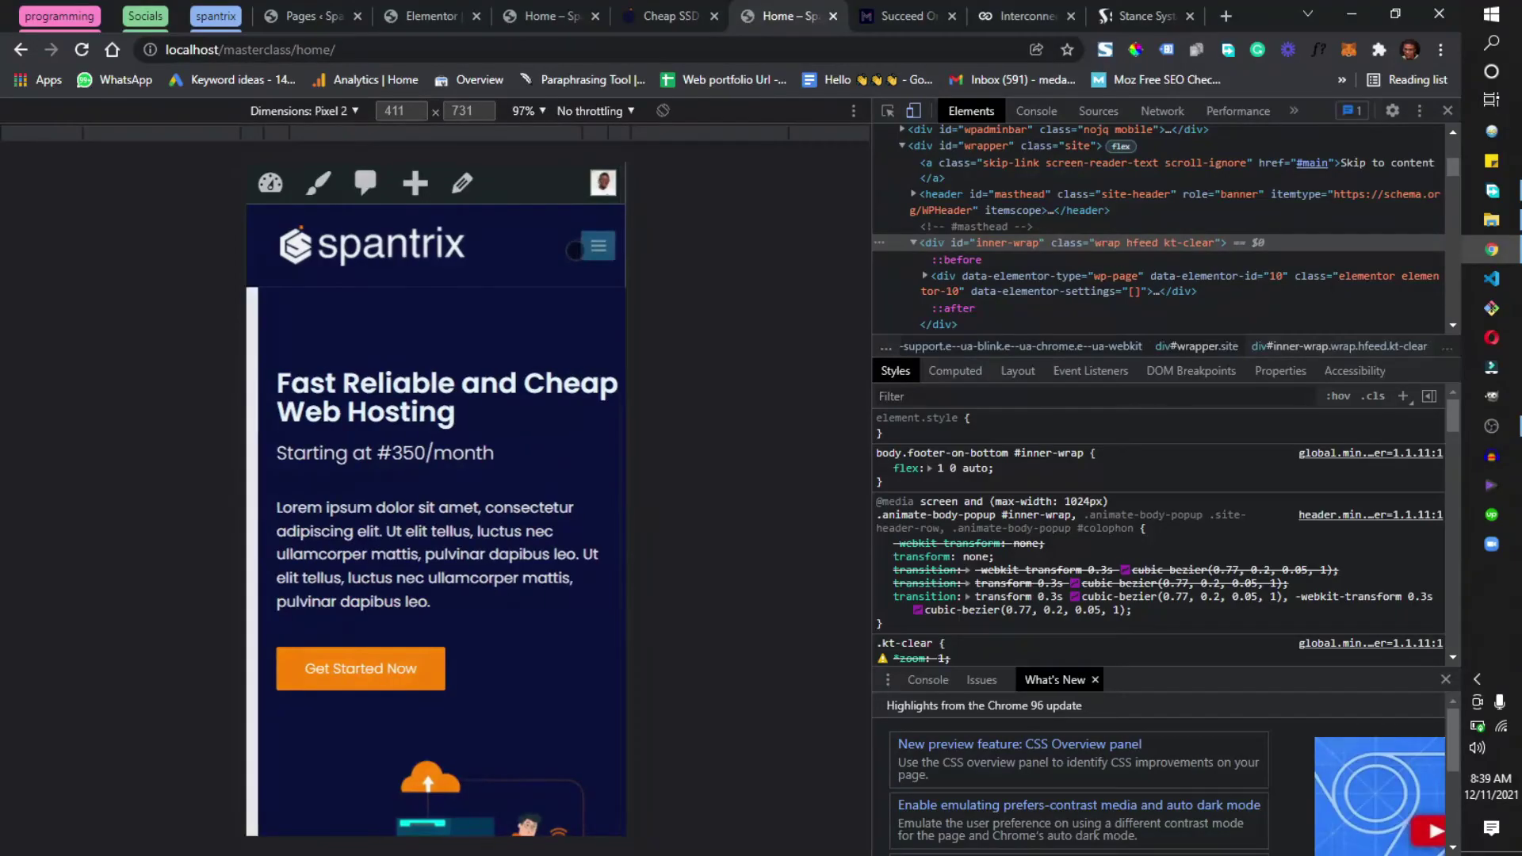
left_click(549, 228)
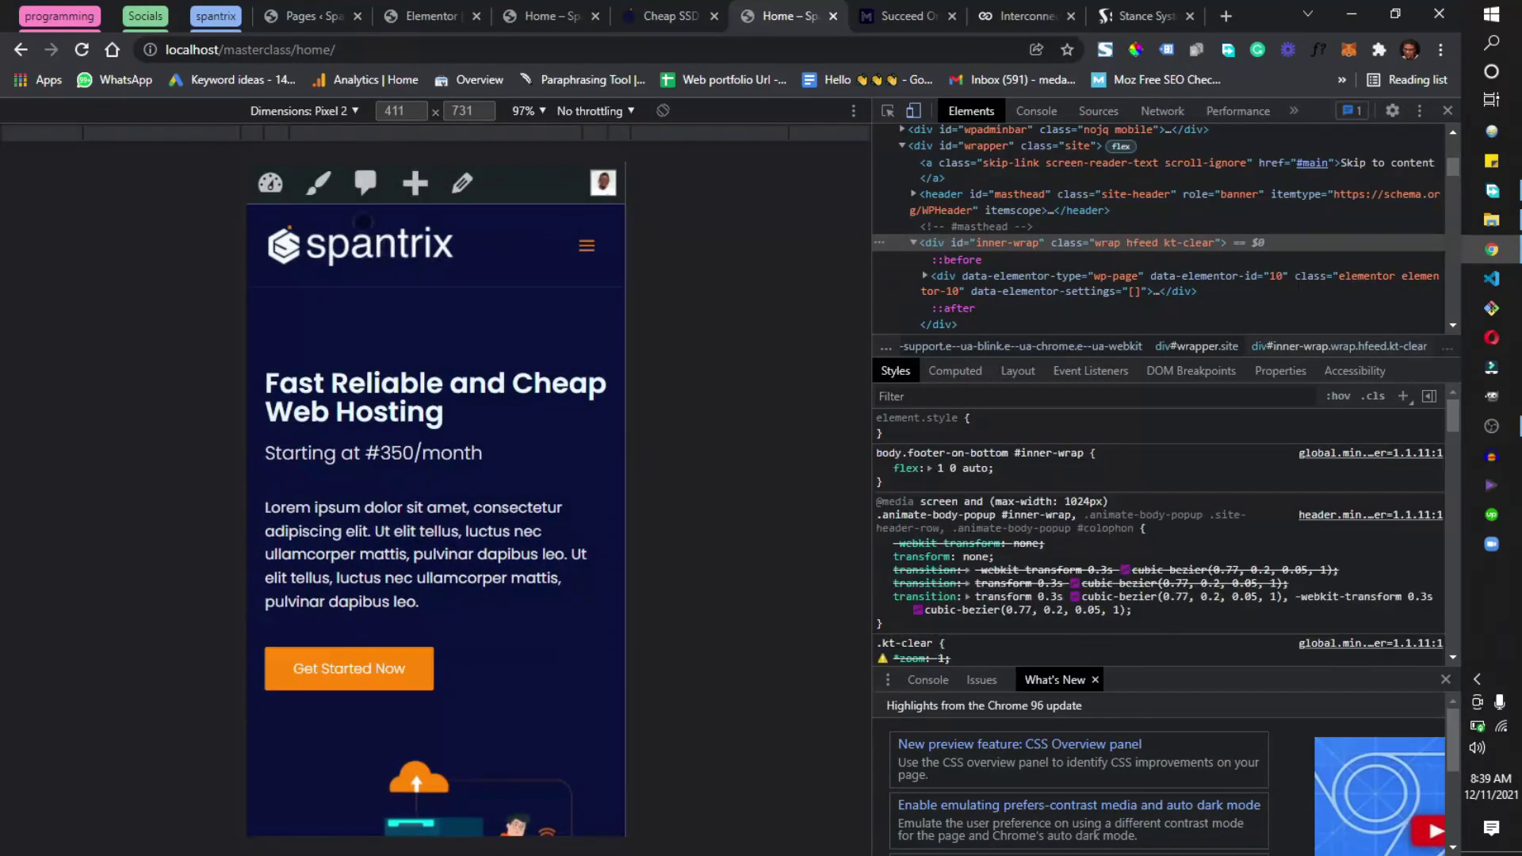
left_click(316, 117)
left_click(311, 592)
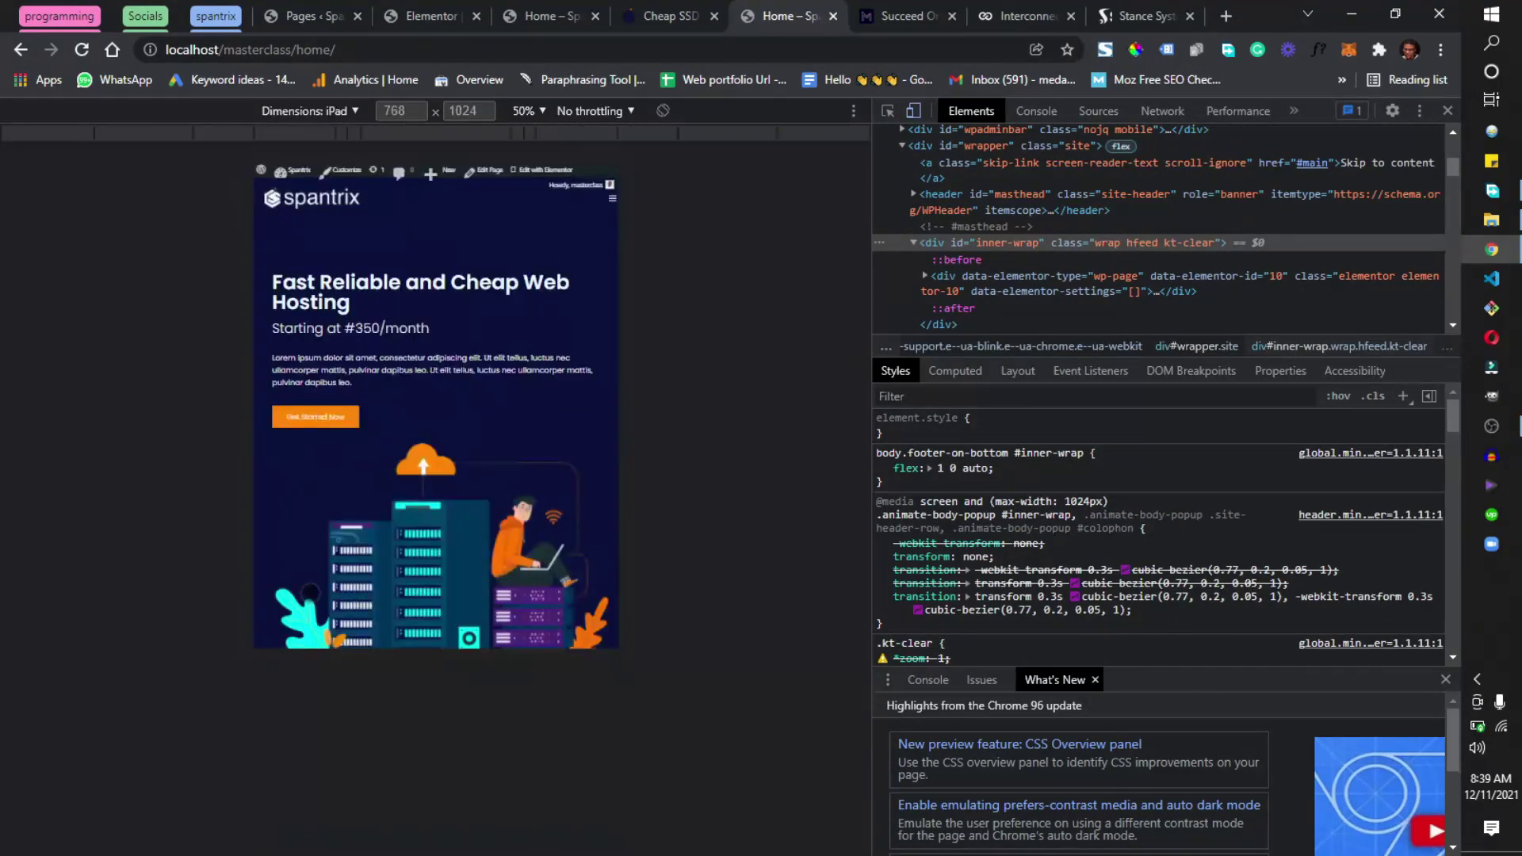
Step: Review the hero section in the desktop preview of the home page
left_click(670, 16)
left_click(547, 15)
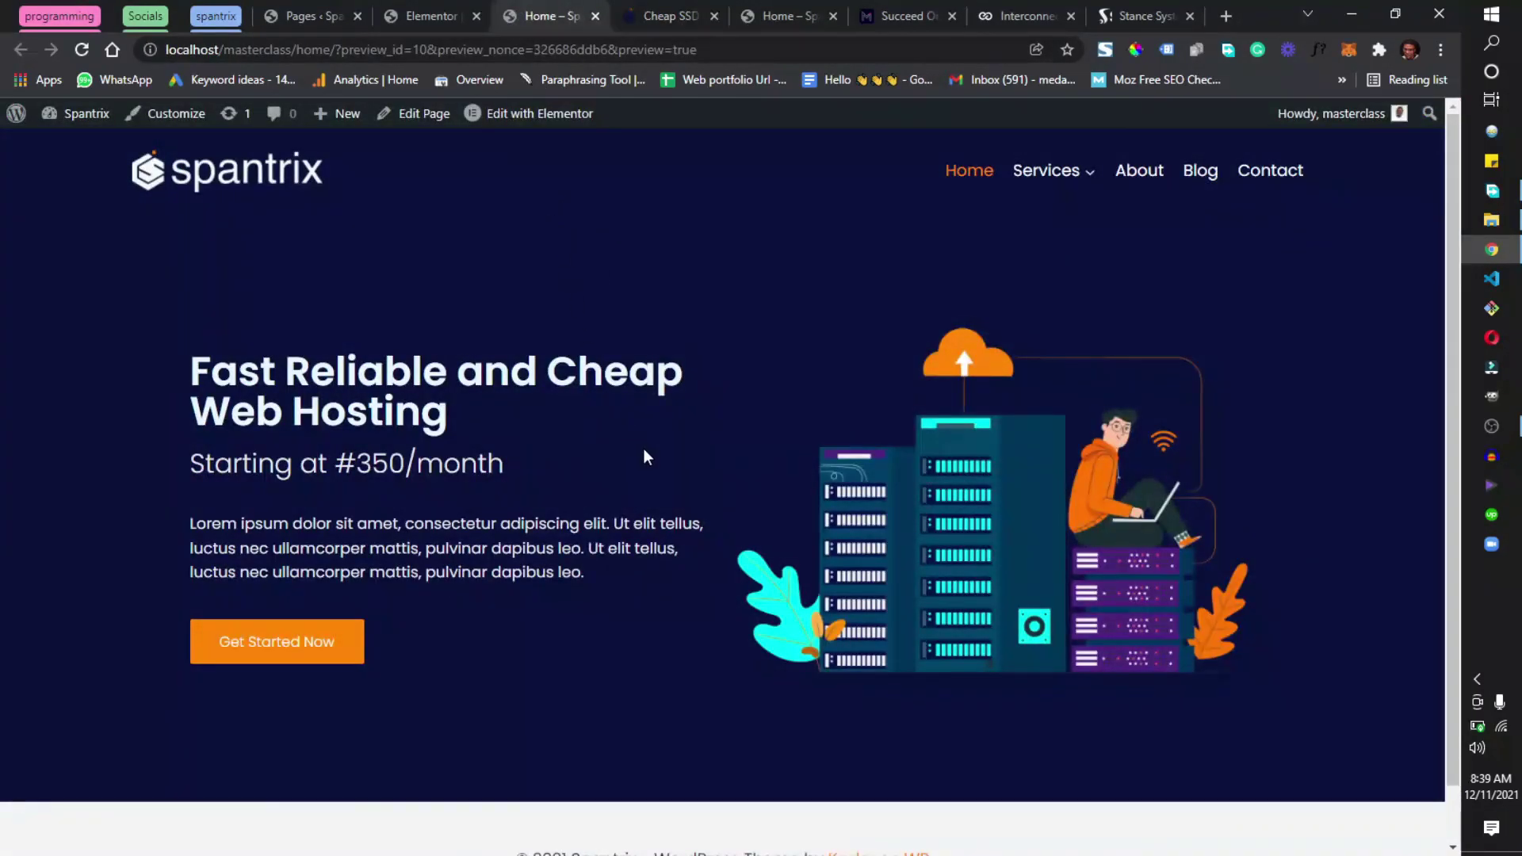
scroll(646, 455, "down", 1)
scroll(635, 485, "up", 1)
Step: Look through the hero sections of the other open sites: the designer's portfolio, spantrix.com, interconnectgroup.net and the Stance store
left_click(897, 4)
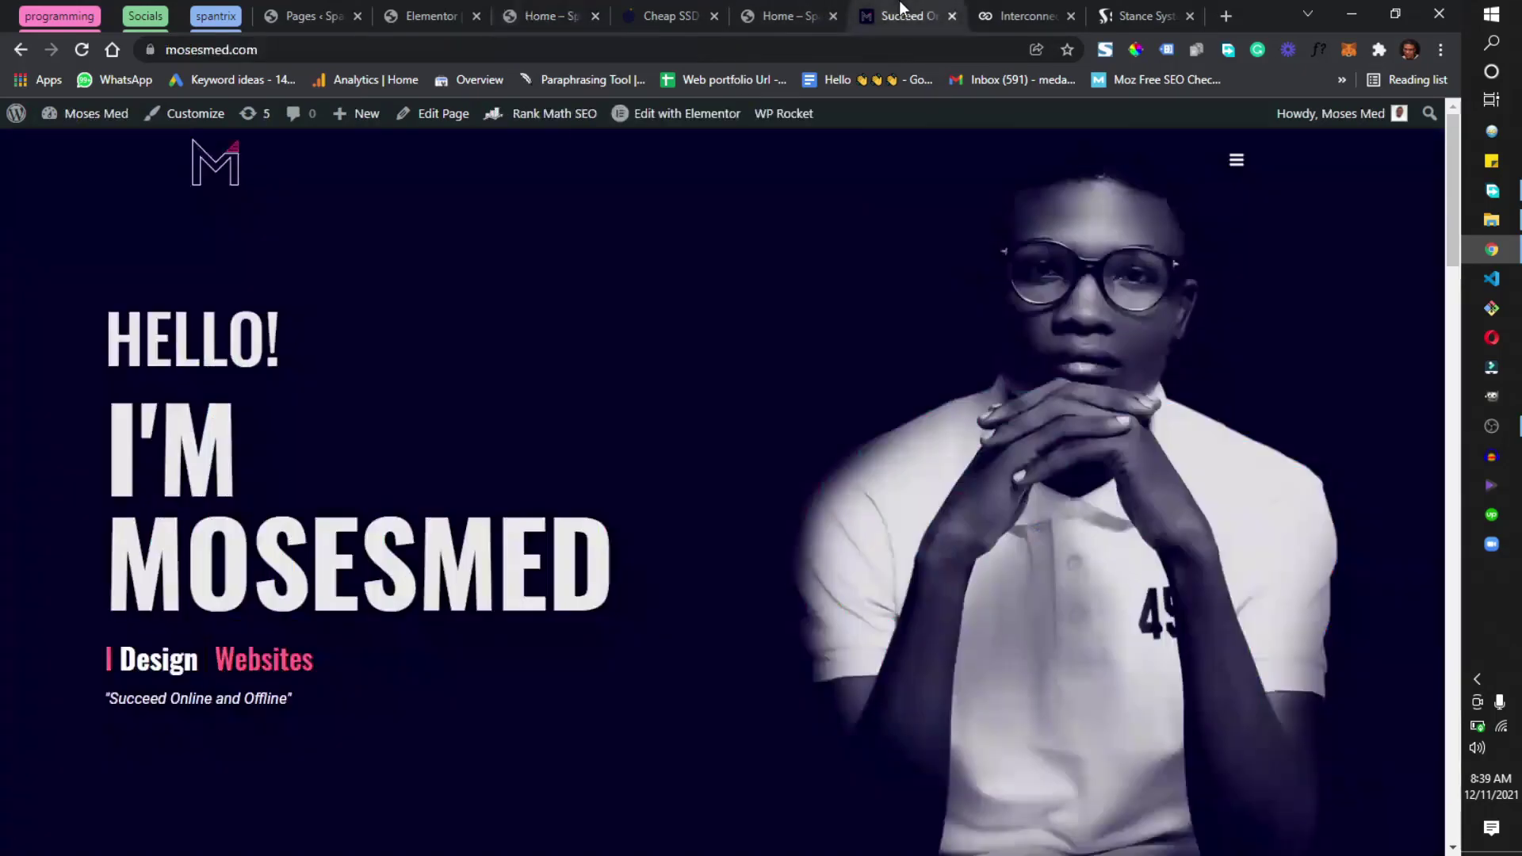
left_click(686, 11)
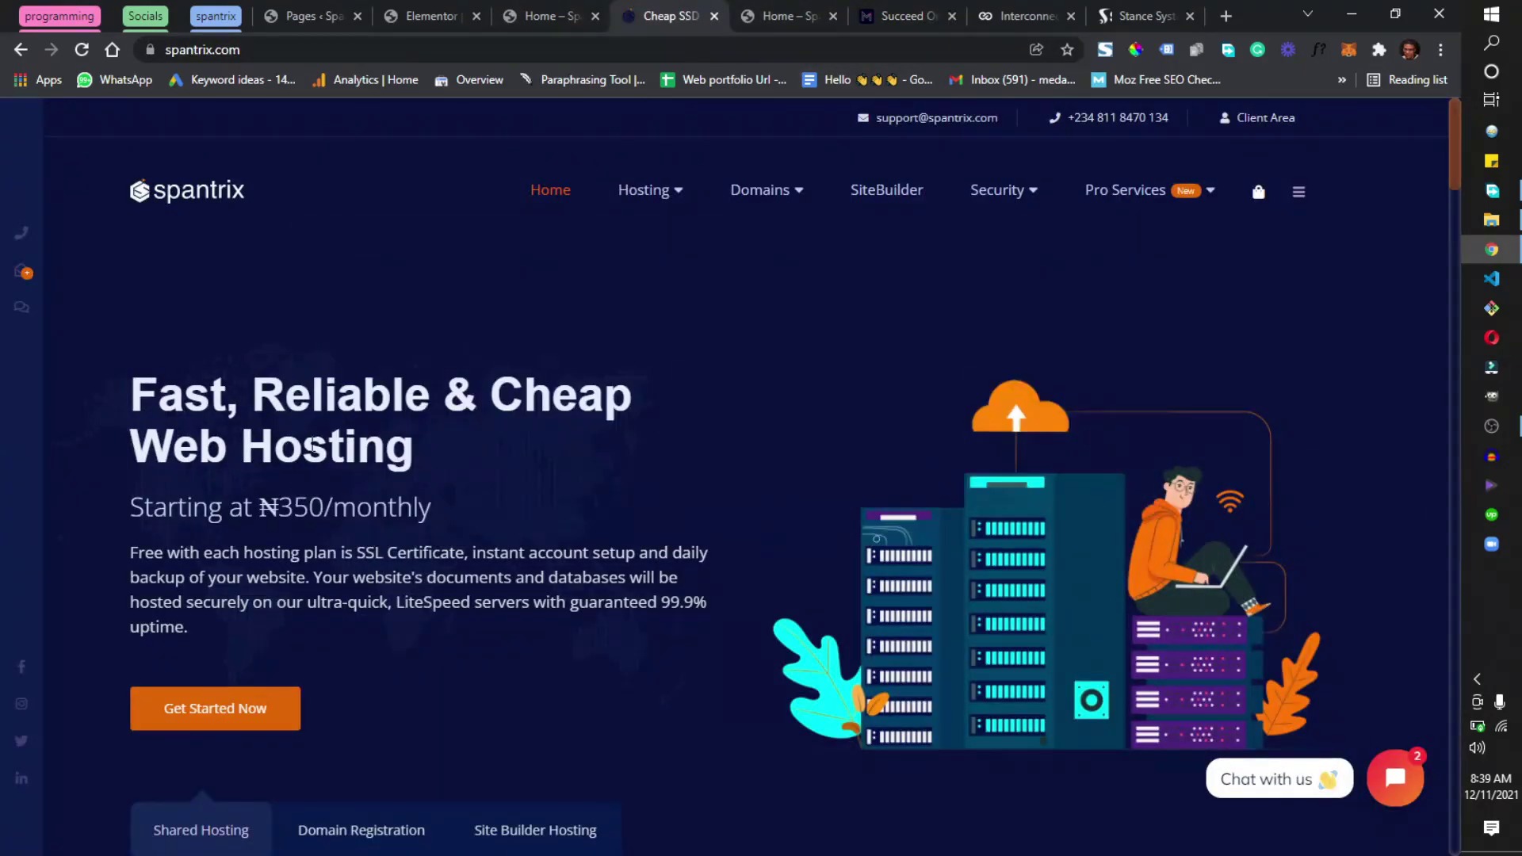
left_click(799, 6)
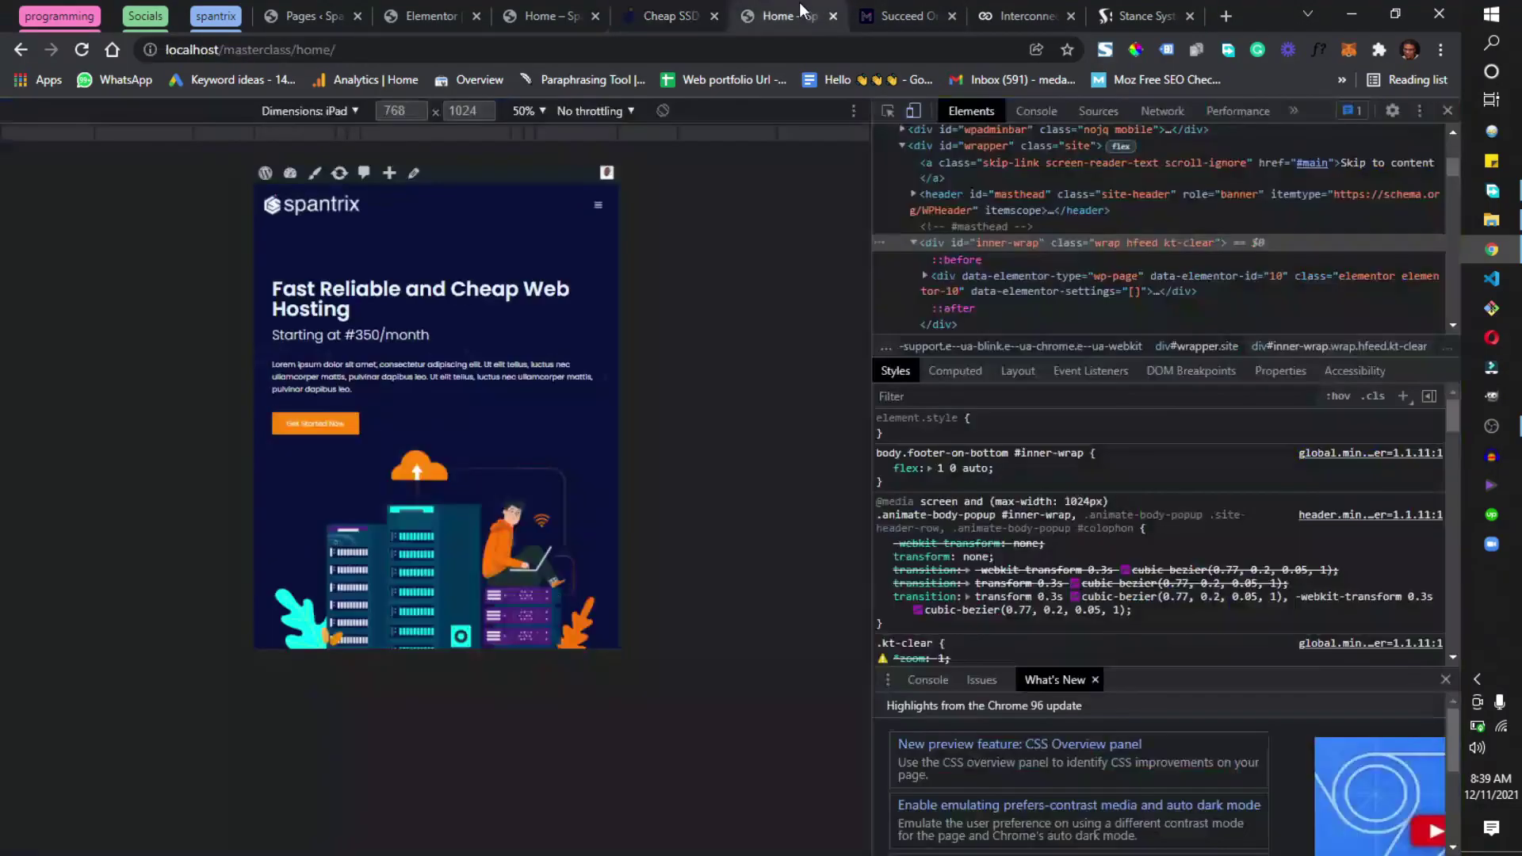
left_click(914, 22)
left_click(1026, 3)
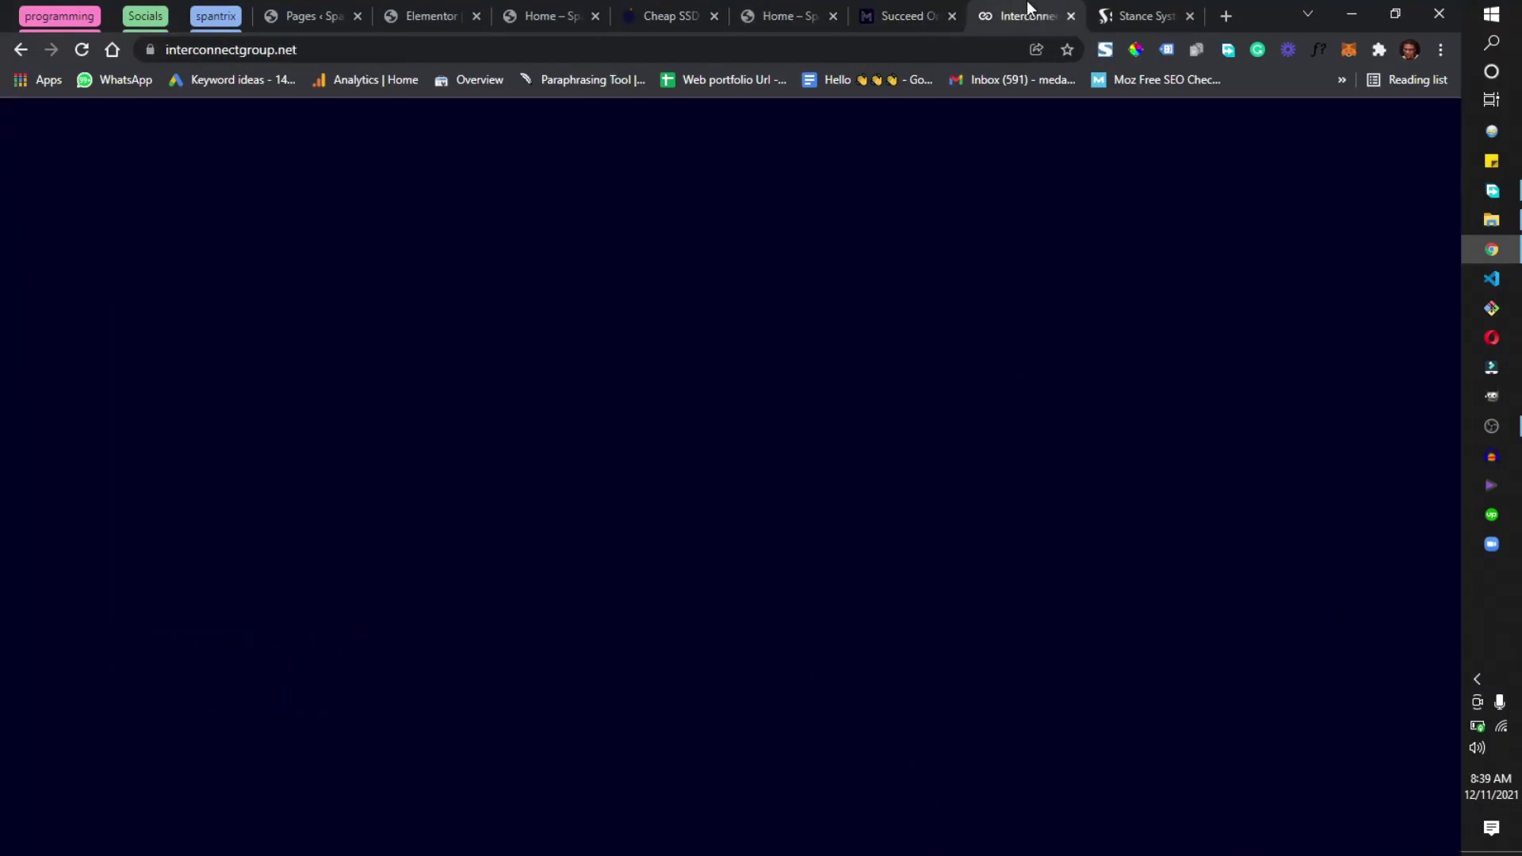
left_click(1117, 5)
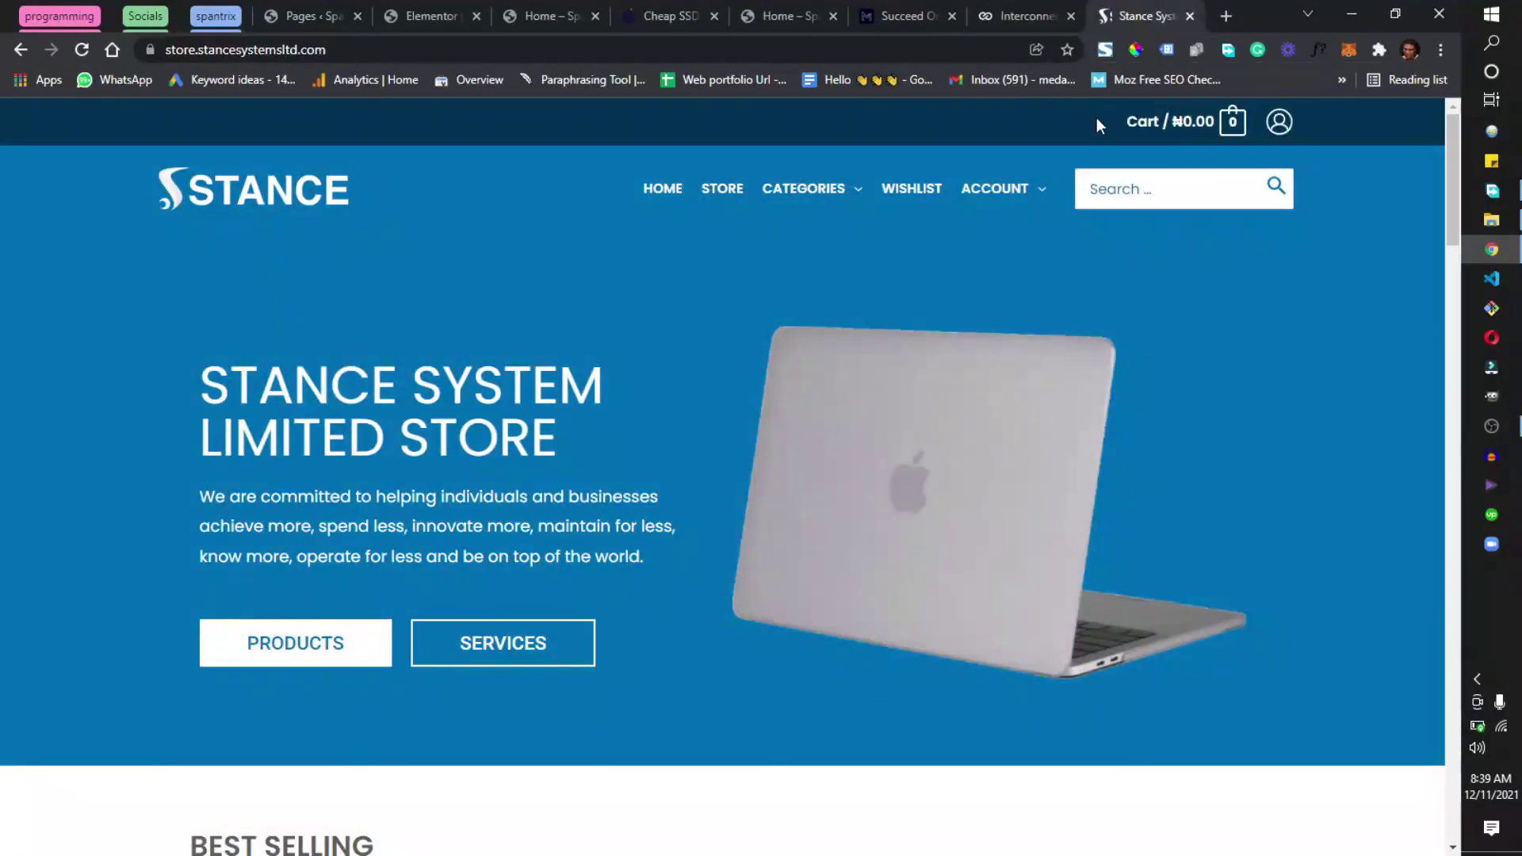